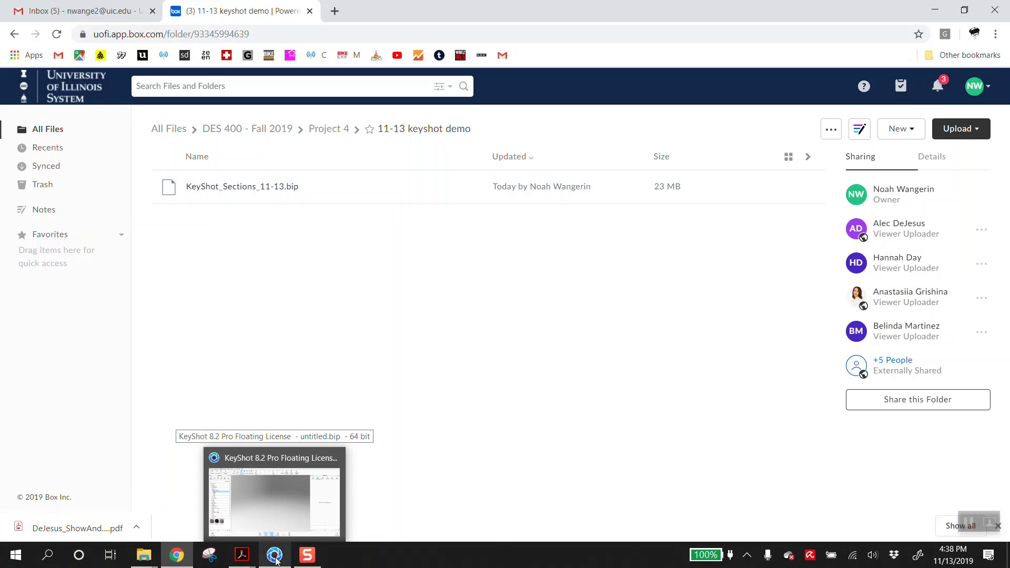
Step: Switch to KeyShot and import P4_mfDemo_speaker.SLDPRT into the empty scene with the default import settings
left_click(275, 559)
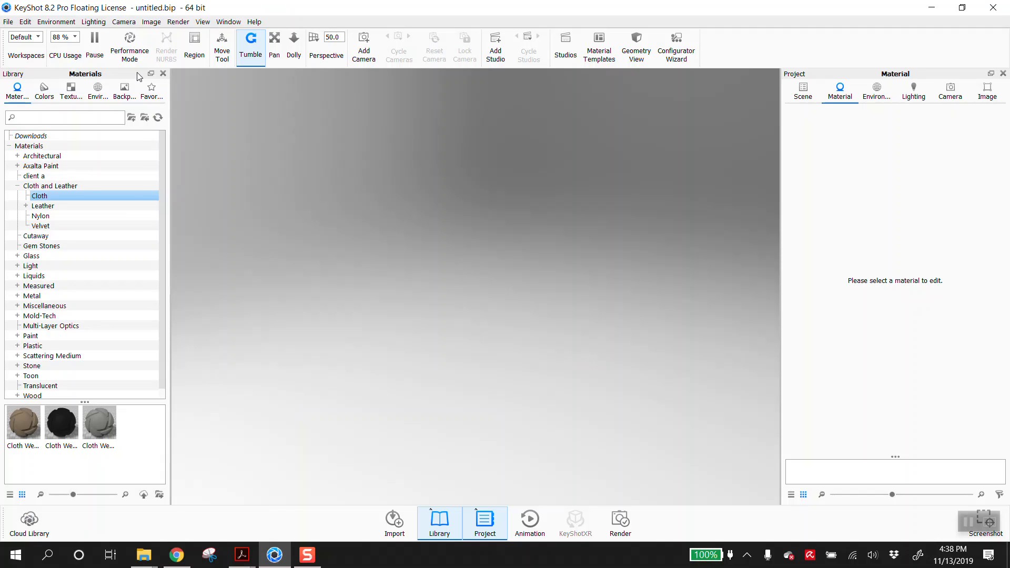
left_click(8, 22)
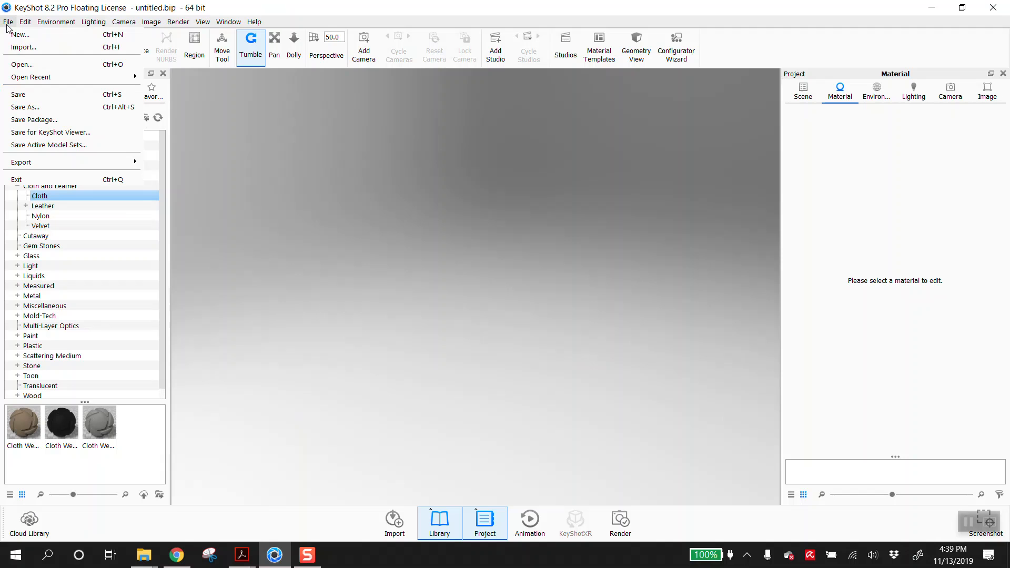
left_click(20, 46)
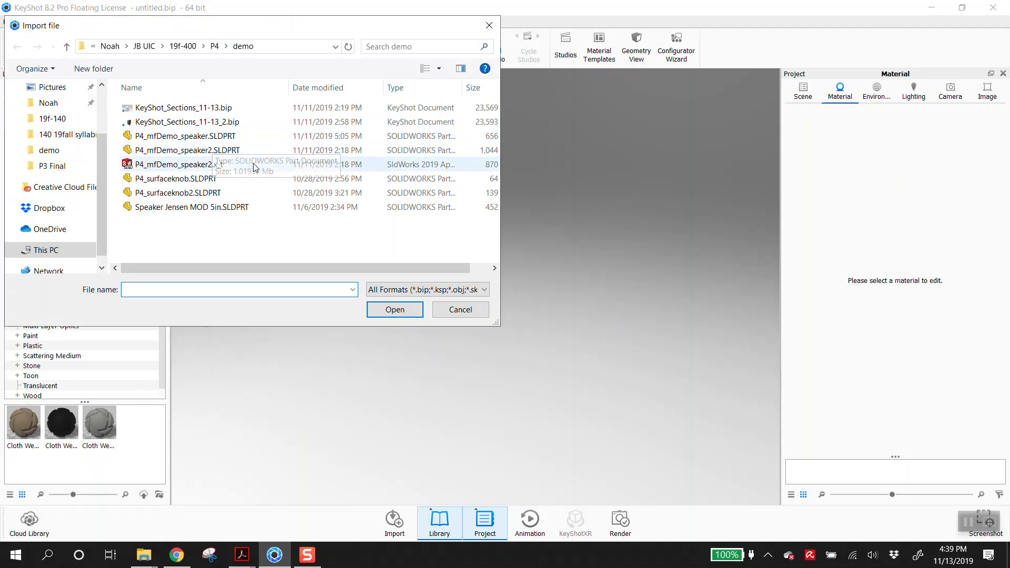
left_click(215, 137)
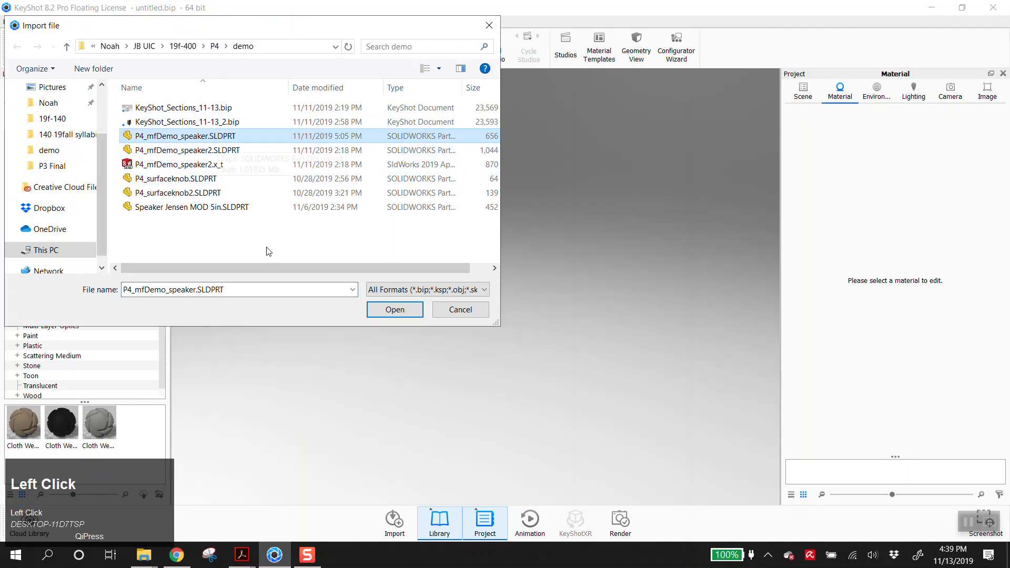
left_click(379, 310)
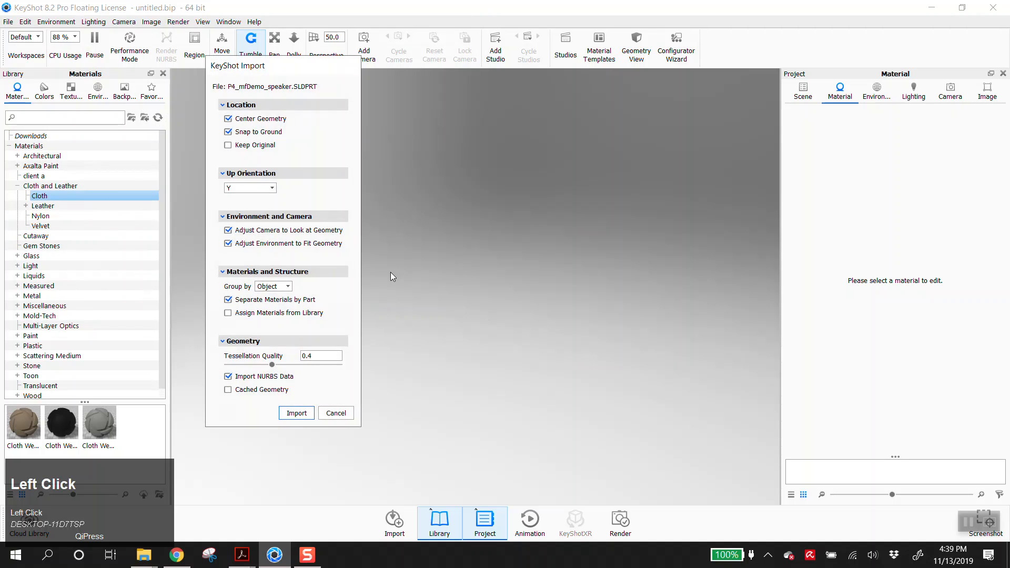
left_click(298, 413)
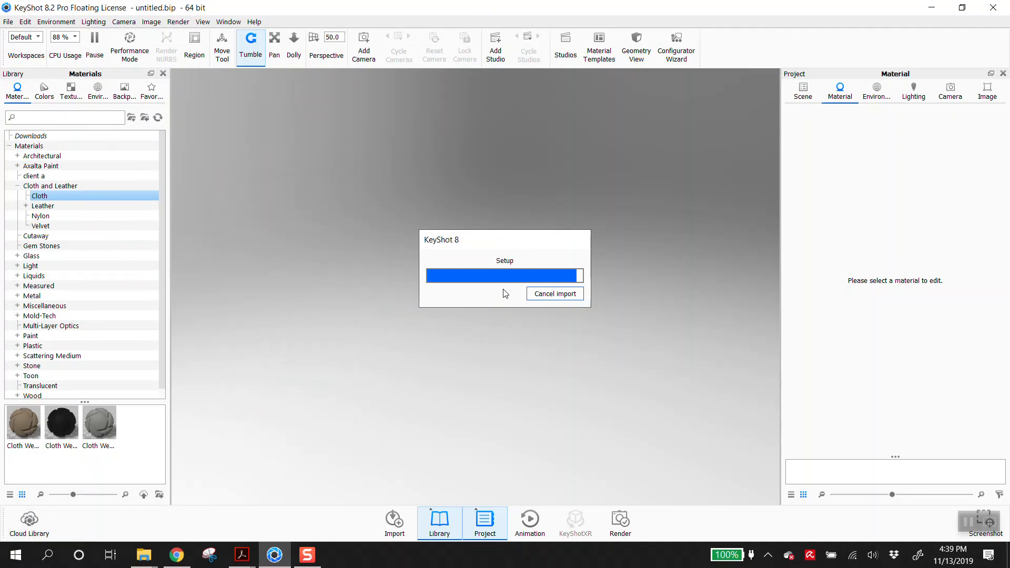
scroll(538, 316, "up", 1)
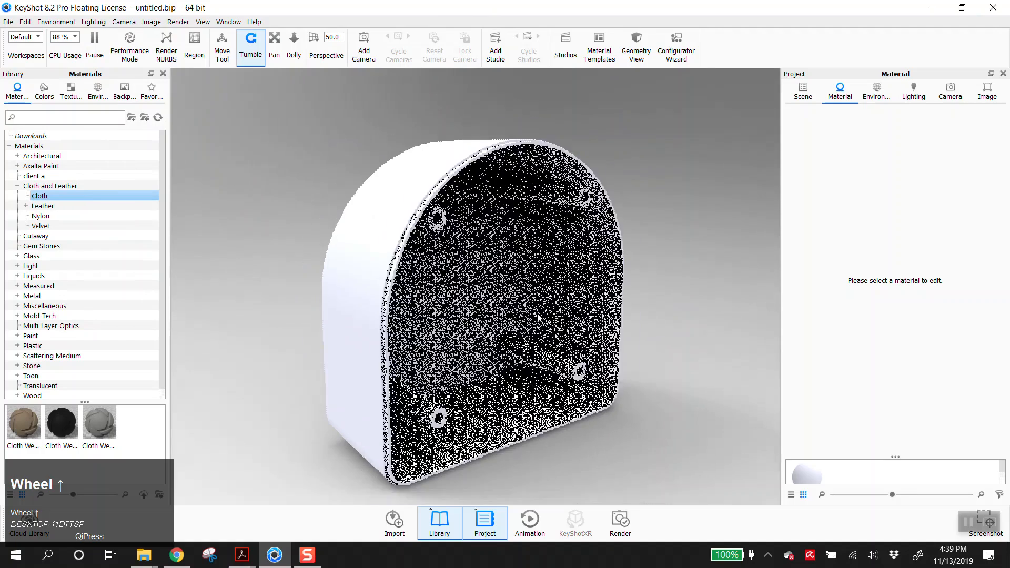
Step: Expand the imported speaker model in the scene tree and select its part
left_click(798, 94)
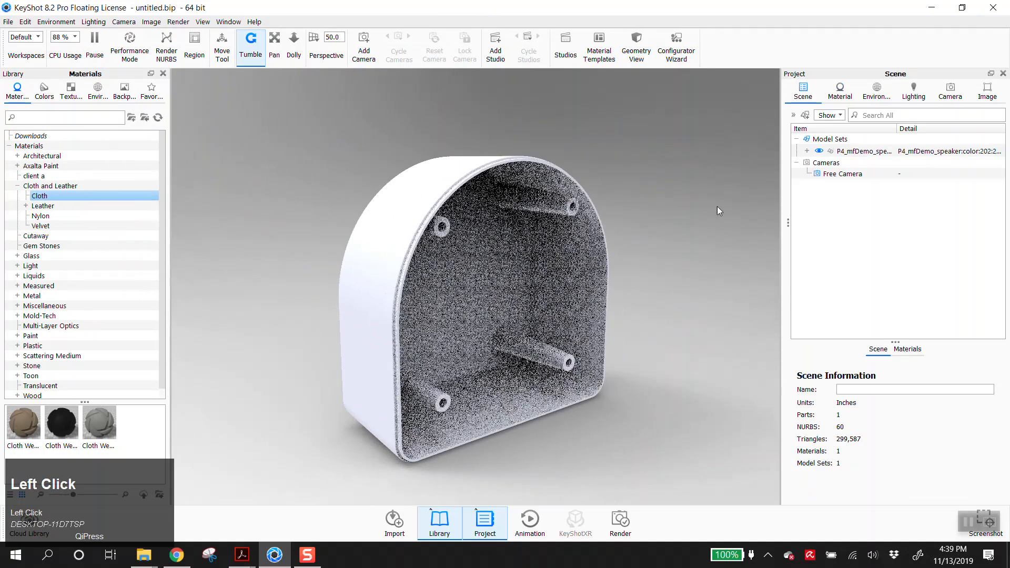
middle_click_drag(518, 289, 439, 219)
left_click(806, 151)
left_click(861, 175)
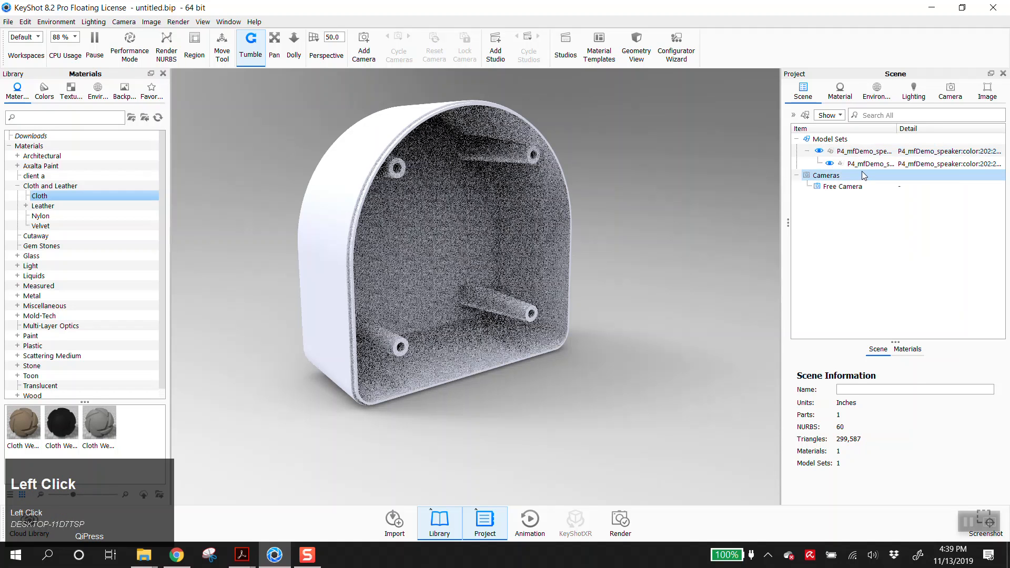
left_click(872, 164)
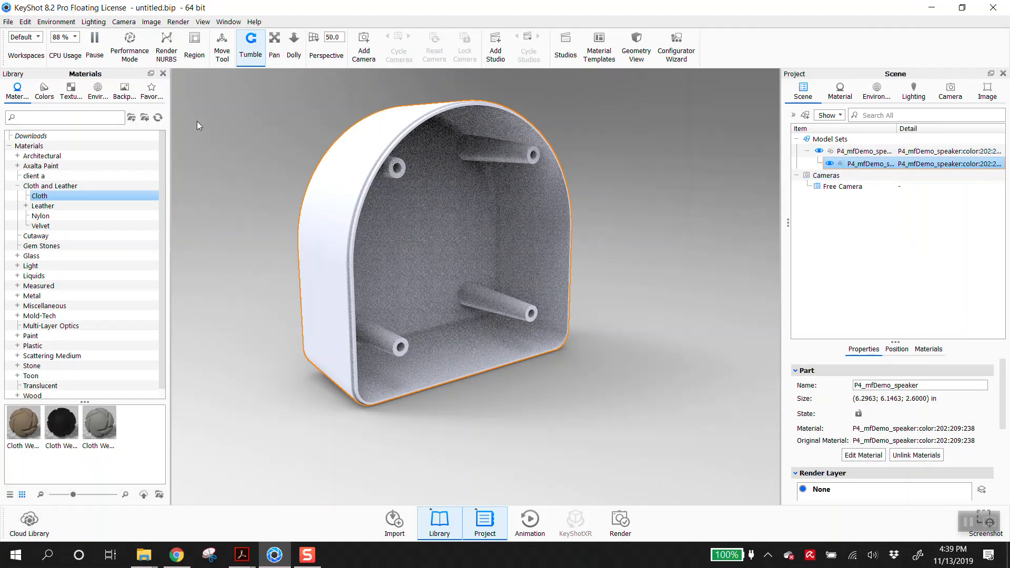
left_click(8, 21)
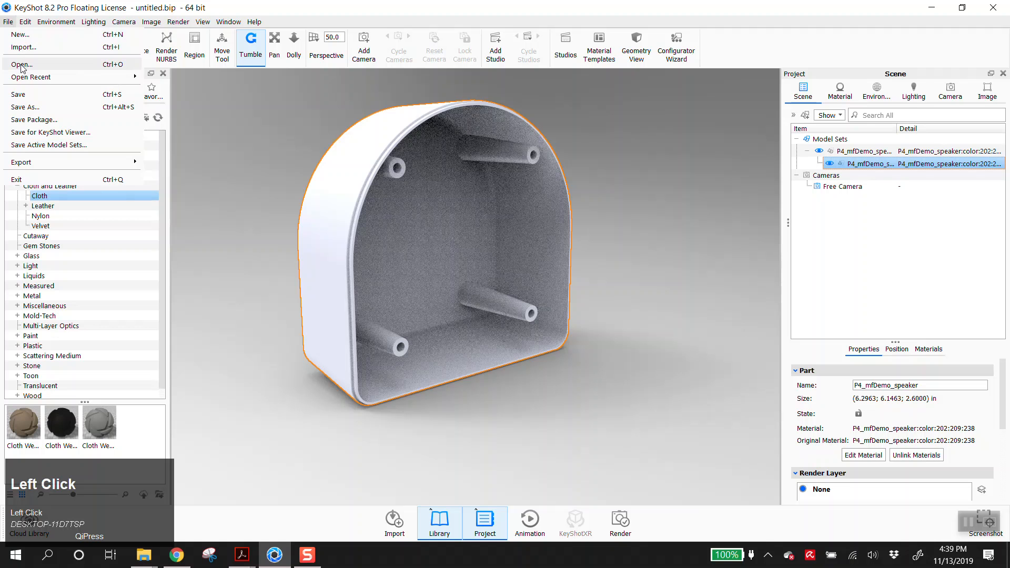
left_click(21, 65)
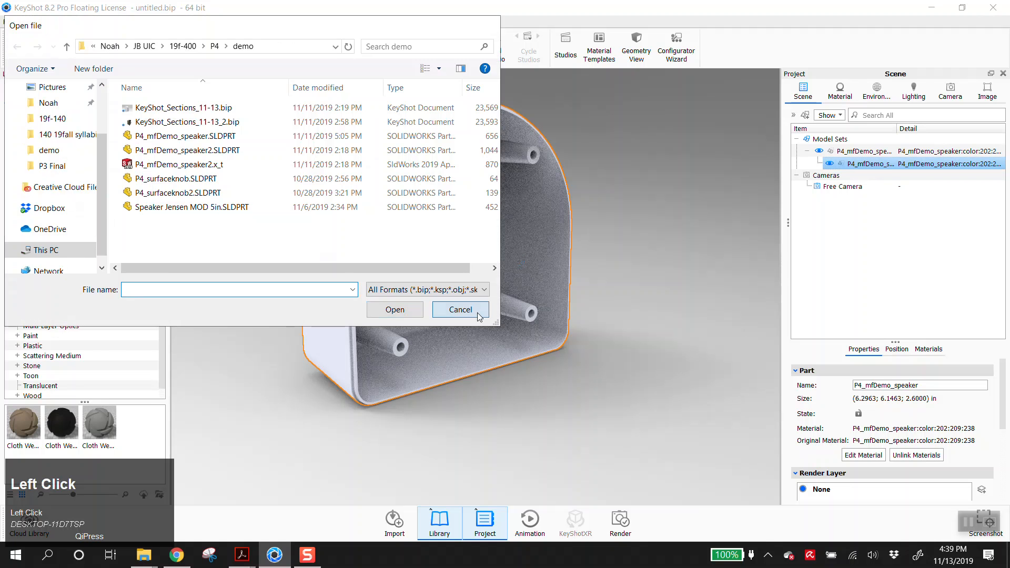
left_click(460, 310)
Step: Import P4_mfDemo_speaker2.SLDPRT into the scene that already holds the first speaker model
left_click(8, 22)
left_click(28, 49)
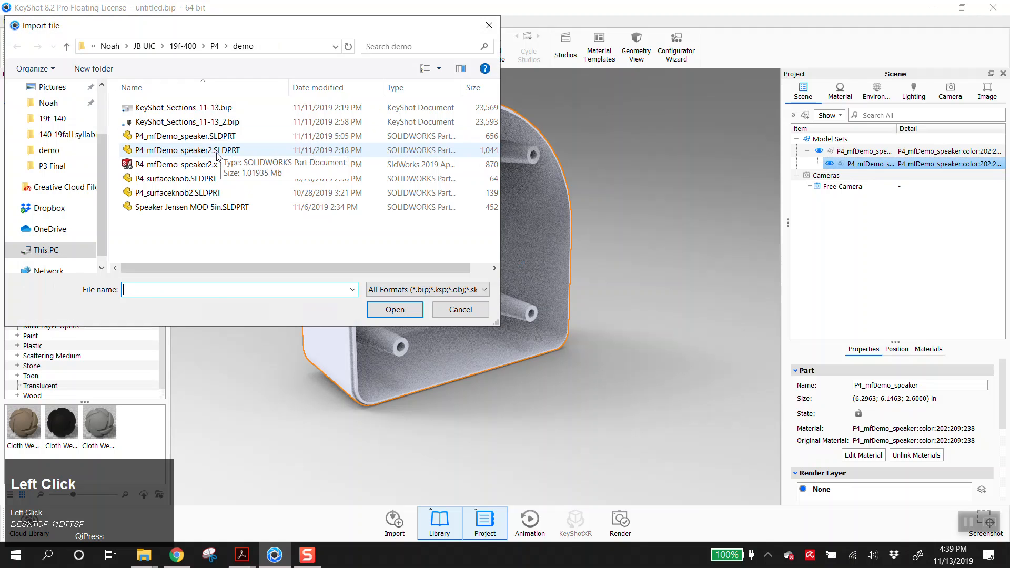
left_click(217, 152)
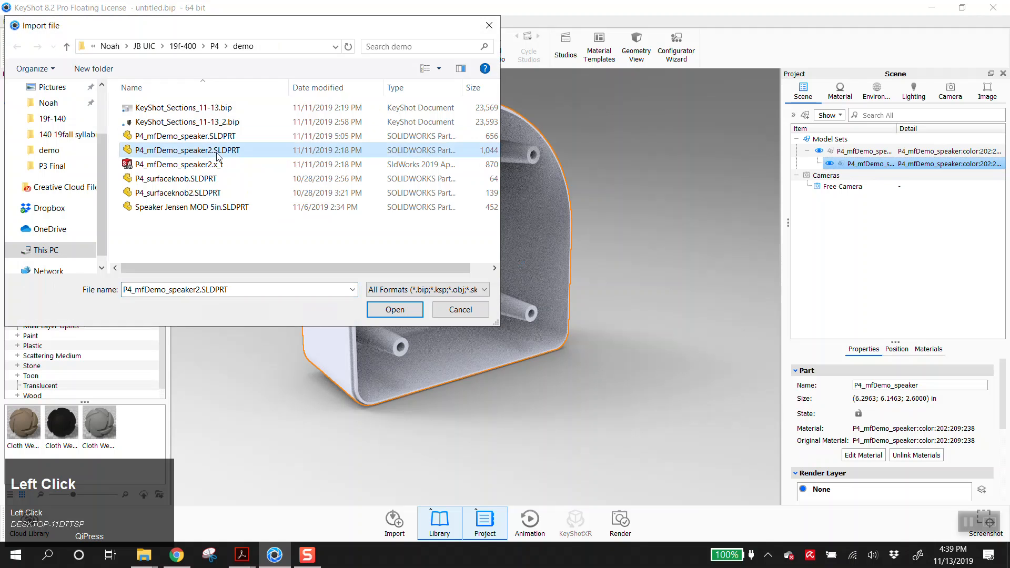
left_click(395, 312)
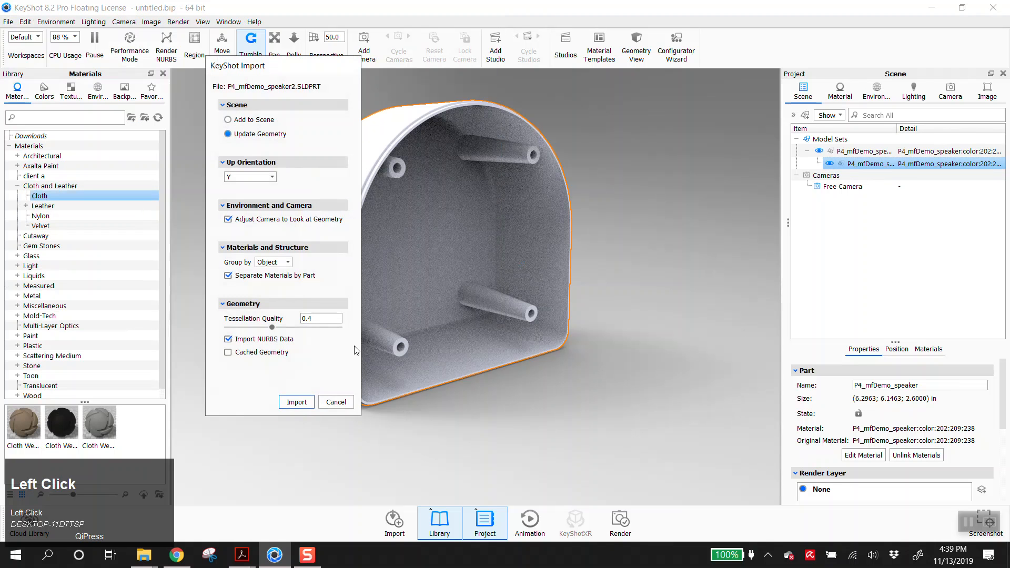
left_click(296, 403)
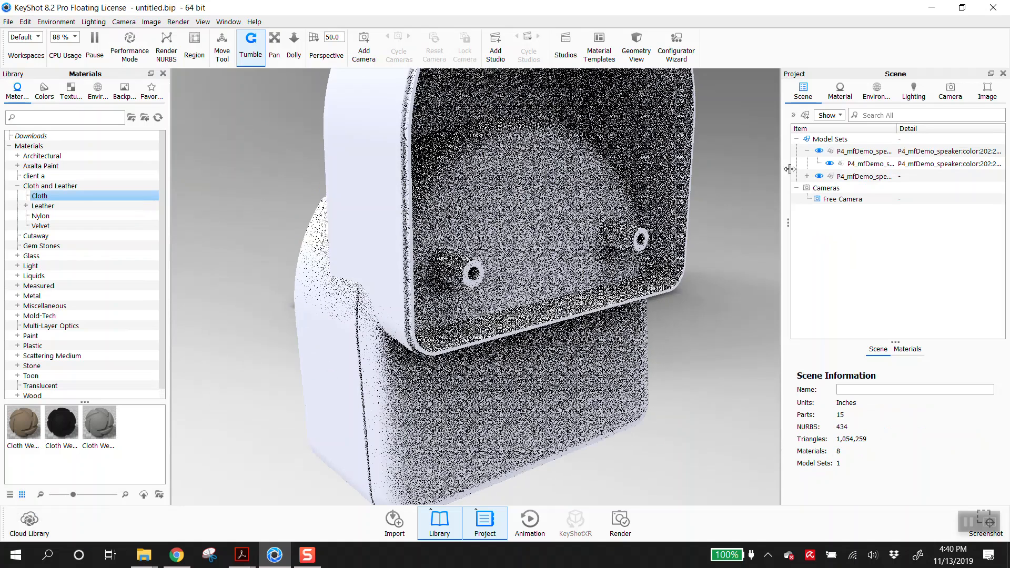
Step: Hide the first speaker model, then expand the second model's parts and hide its front cover to view the driver inside
left_click(818, 151)
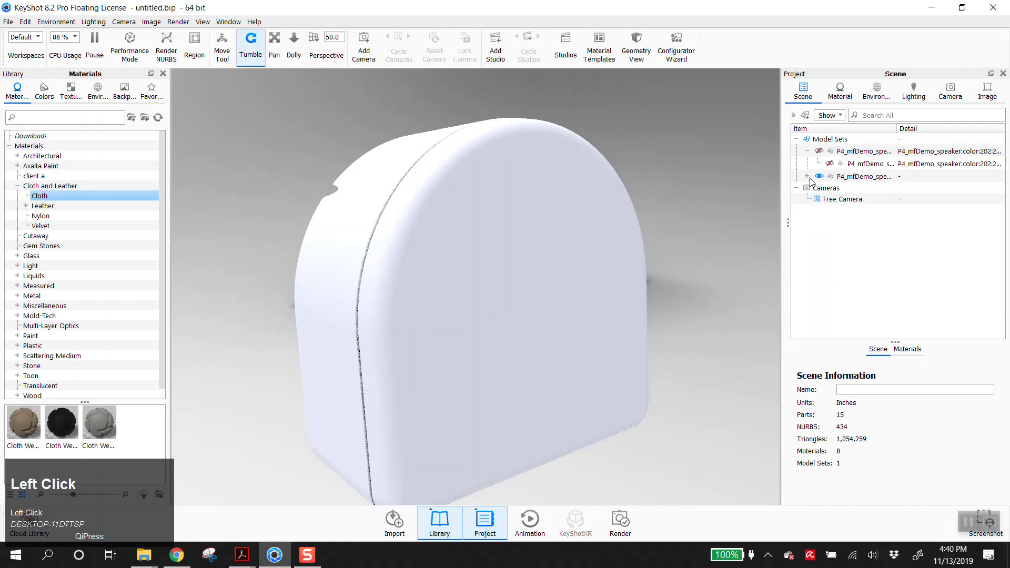
left_click(806, 176)
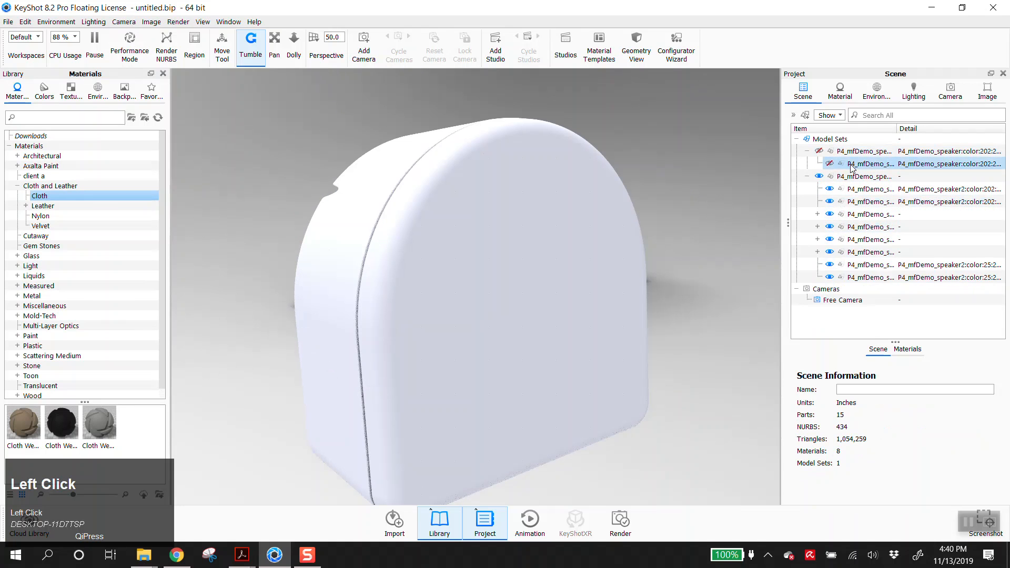
left_click(532, 221)
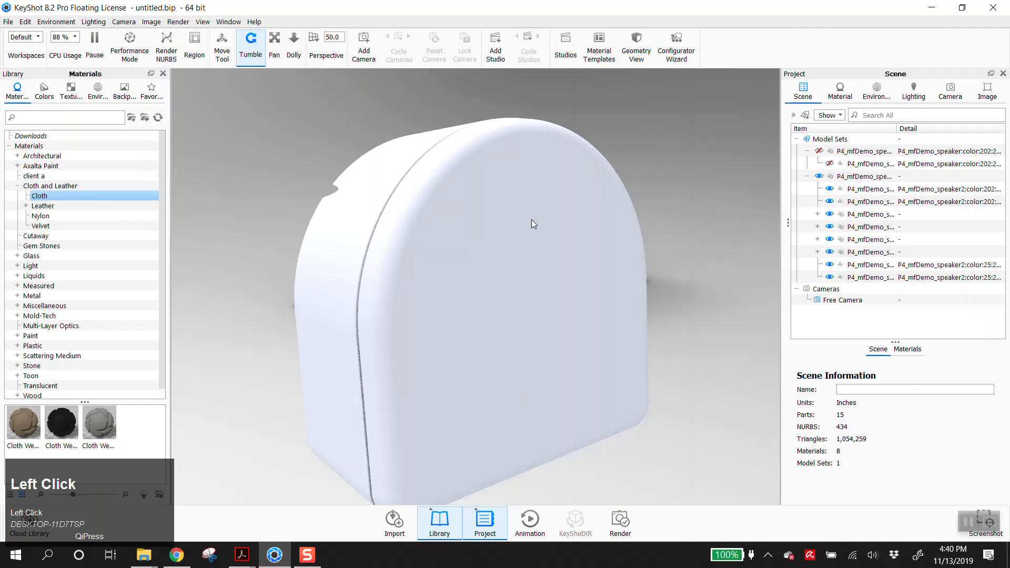
left_click(829, 202)
scroll(632, 334, "down", 3)
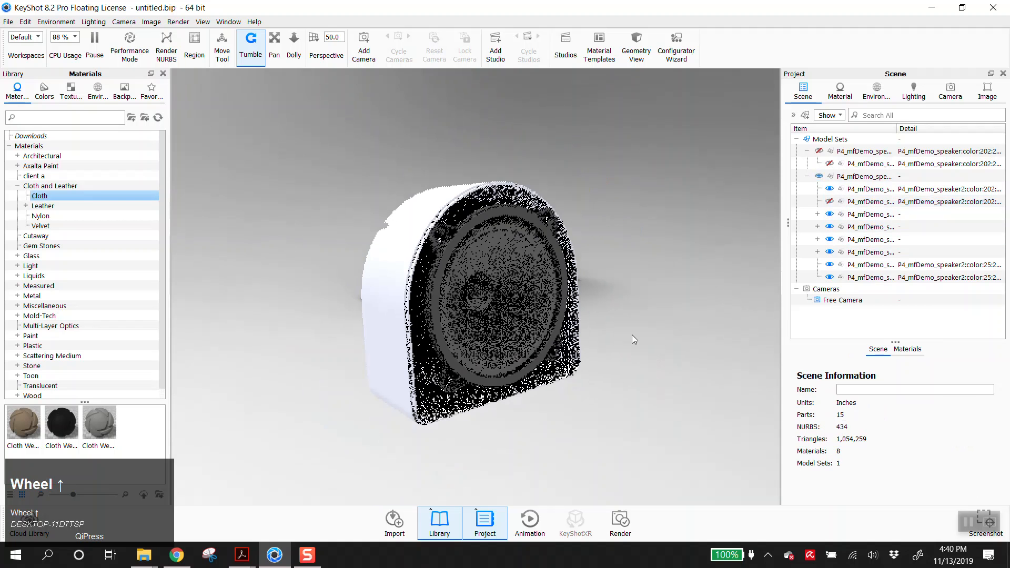
middle_click_drag(632, 330, 548, 326)
left_click_drag(549, 330, 186, 346)
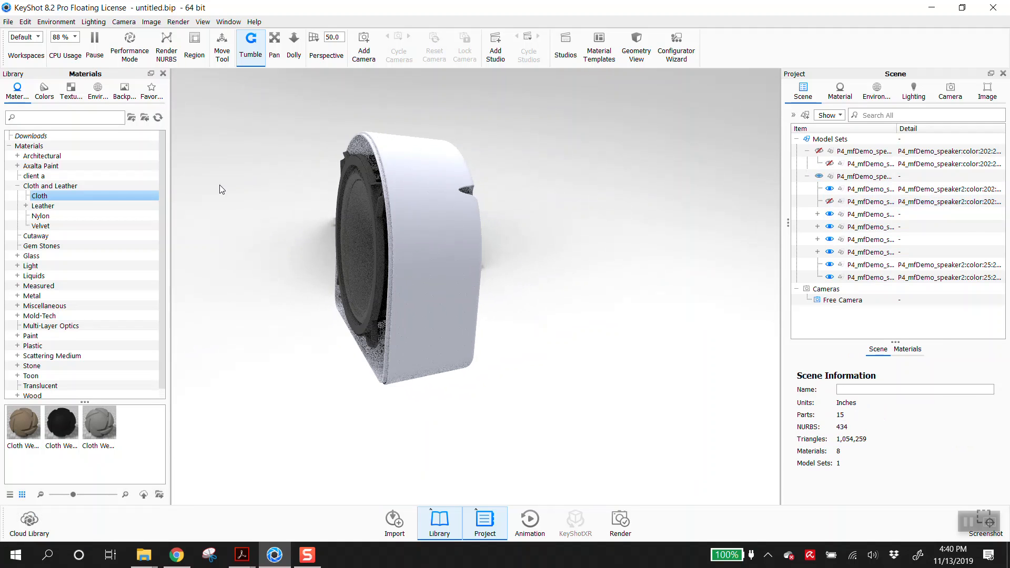
right_click(823, 179)
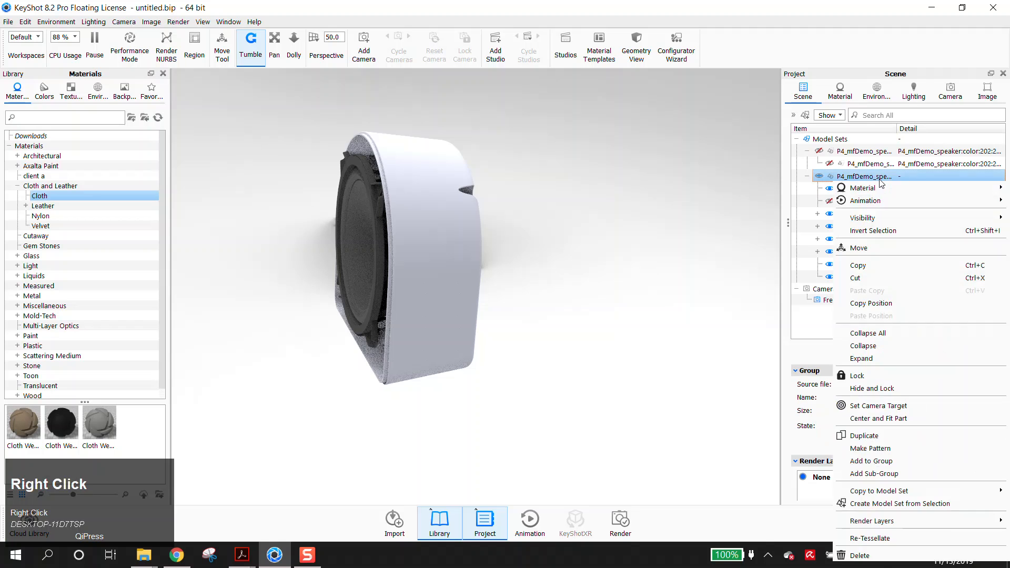
left_click(534, 276)
left_click(534, 276)
Step: Start a new empty scene in place of the current one with both speaker models
left_click(8, 22)
left_click(19, 34)
left_click(525, 292)
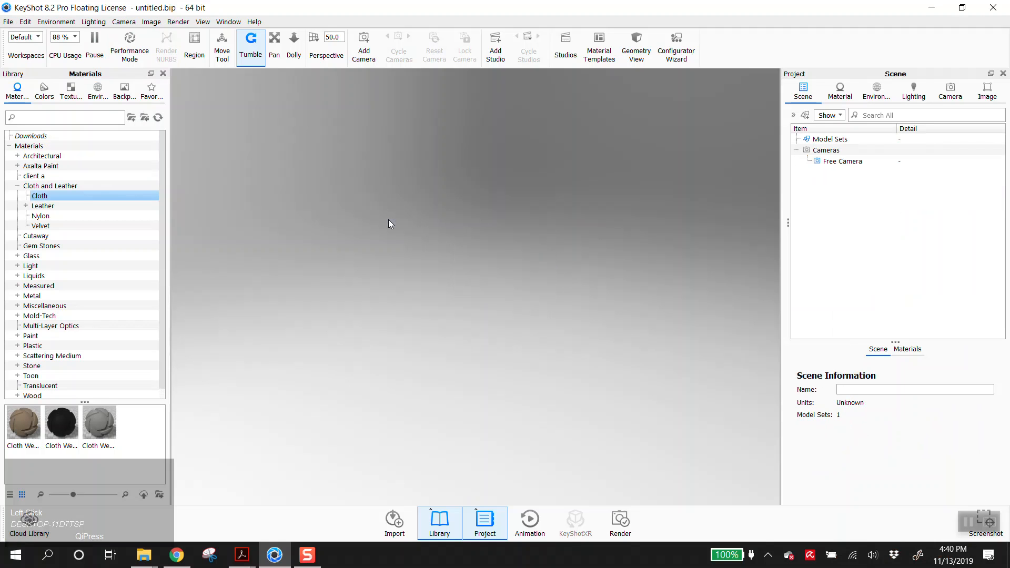
Step: Import P4_mfDemo_speaker2.SLDPRT into the new empty scene with the default import settings
left_click(8, 21)
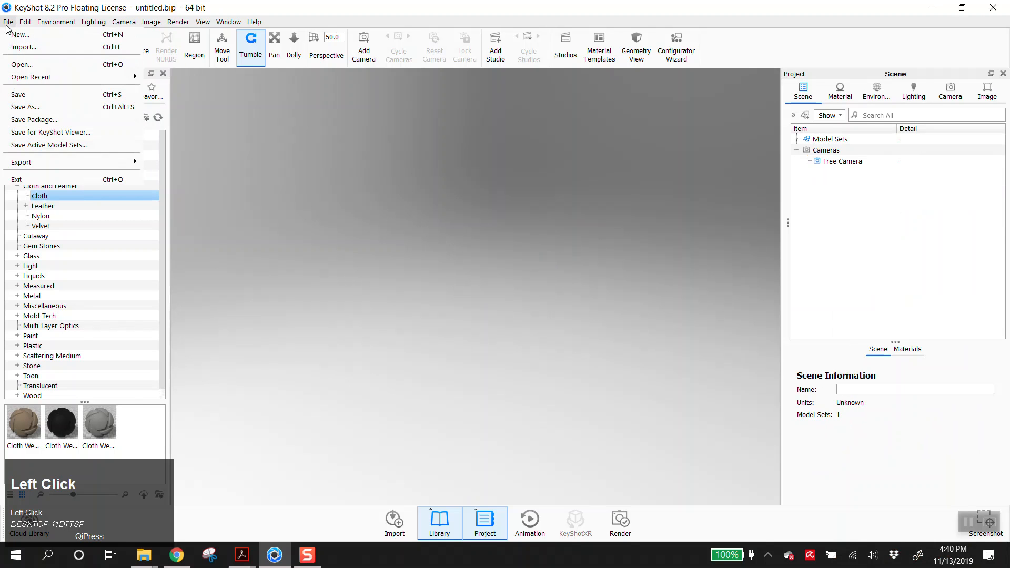
left_click(22, 52)
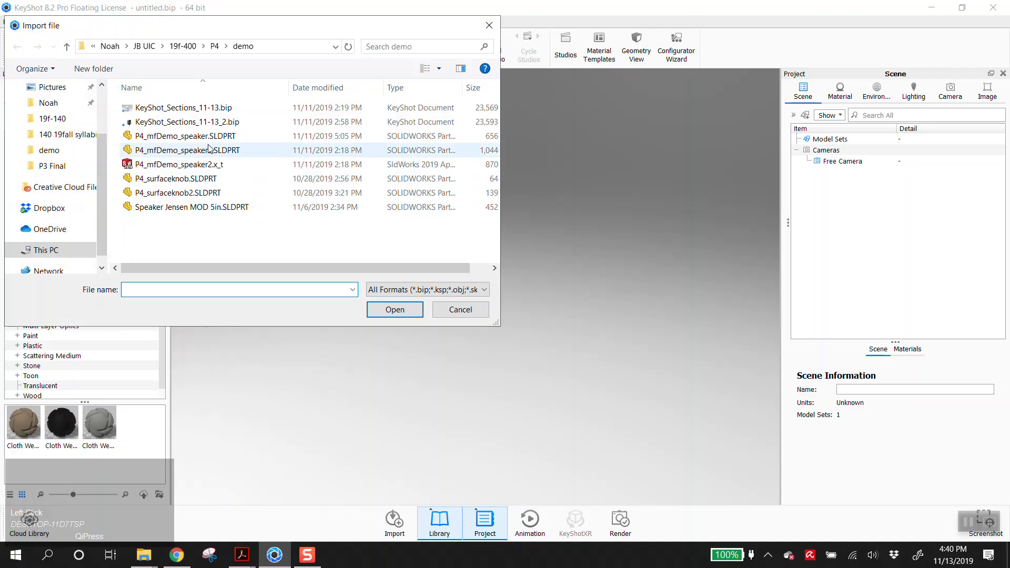
left_click(173, 150)
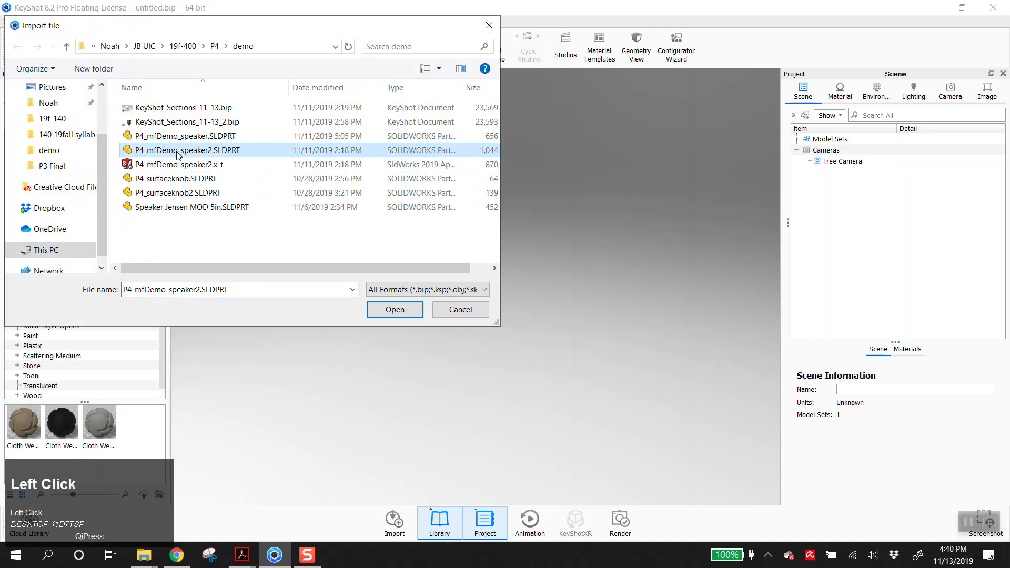
left_click(405, 307)
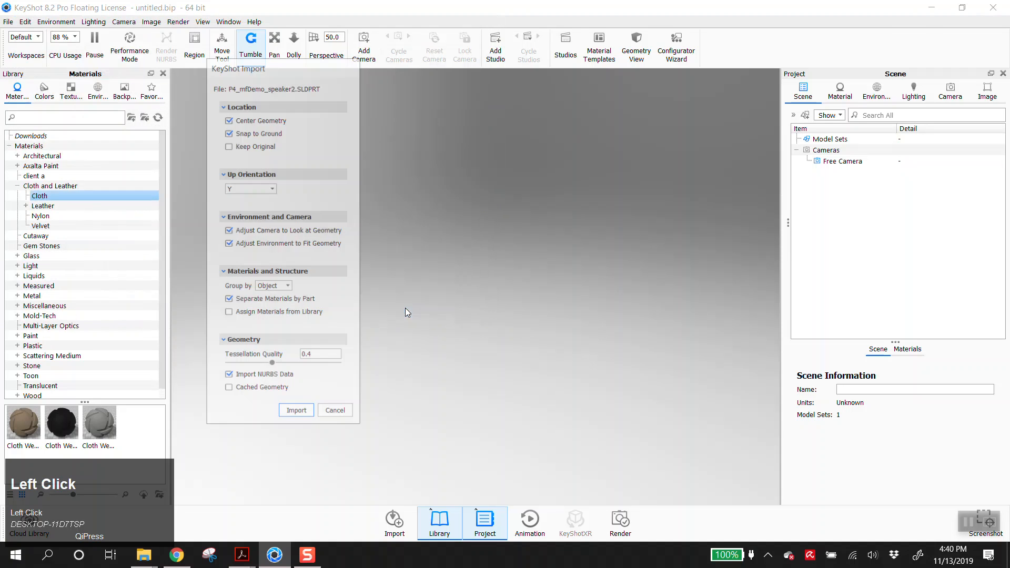
left_click(296, 413)
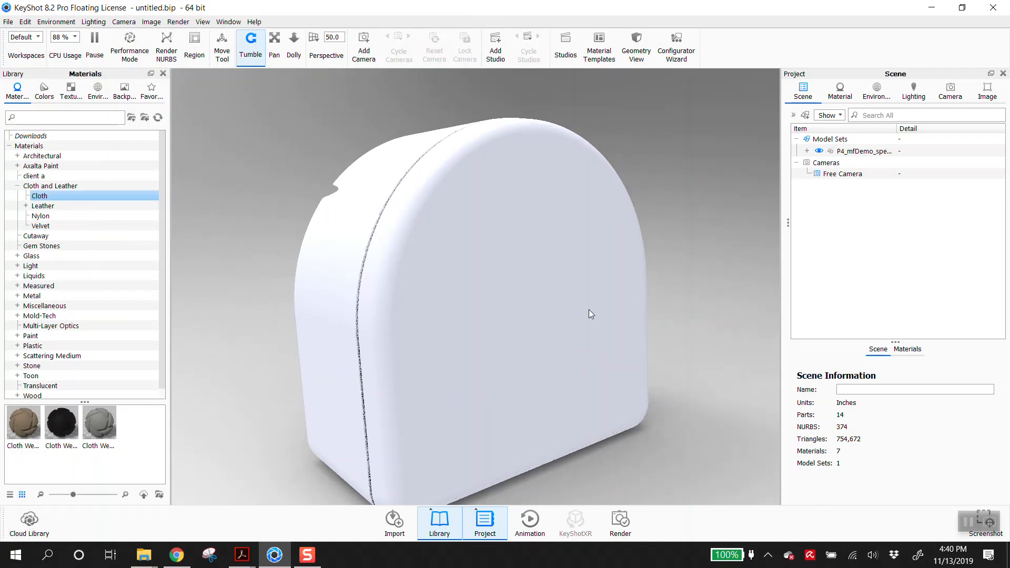
Step: Expand the speaker model in the scene tree and hide its front cover to inspect the driver and housing
left_click(807, 151)
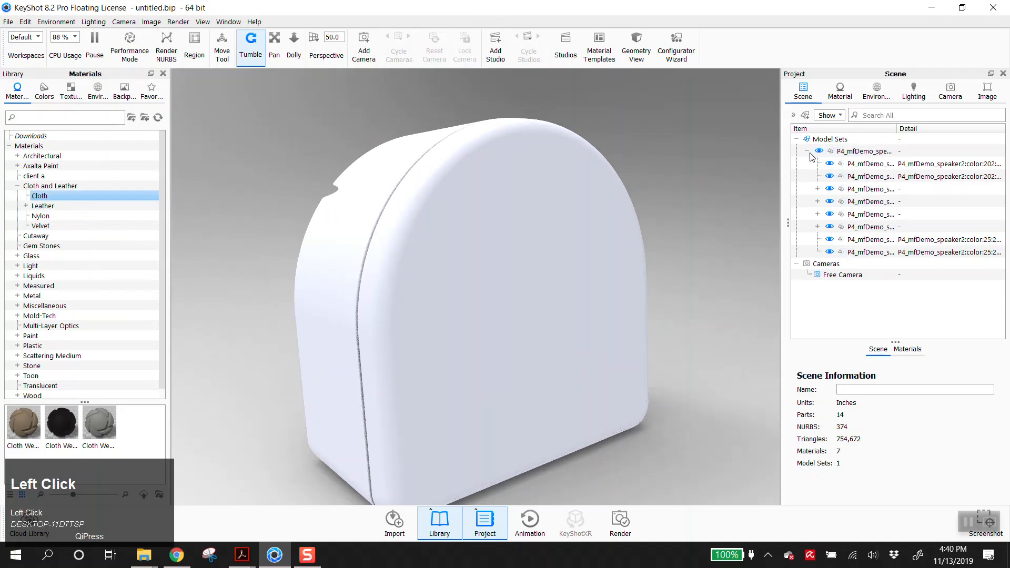
left_click(502, 242)
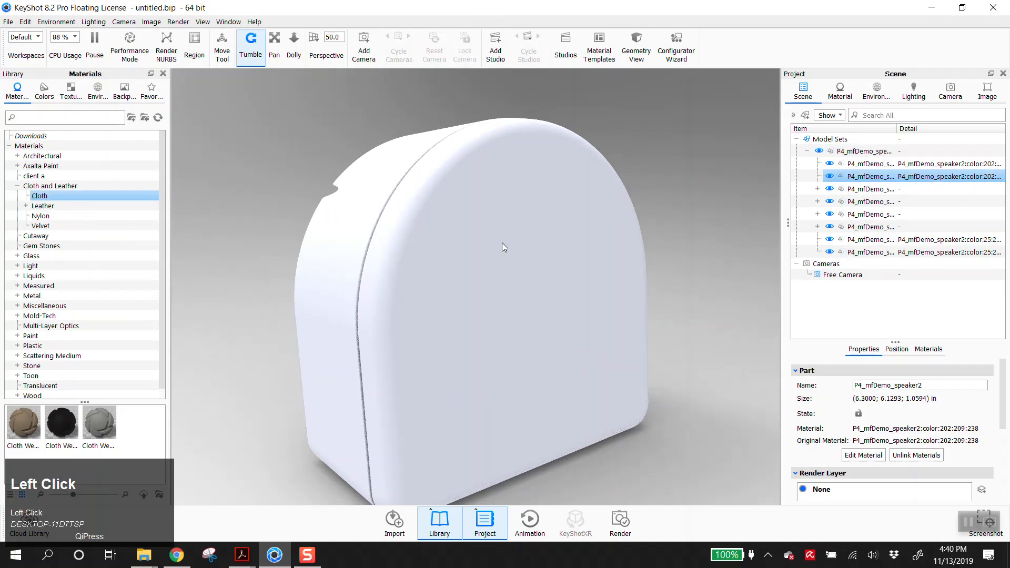
left_click(829, 177)
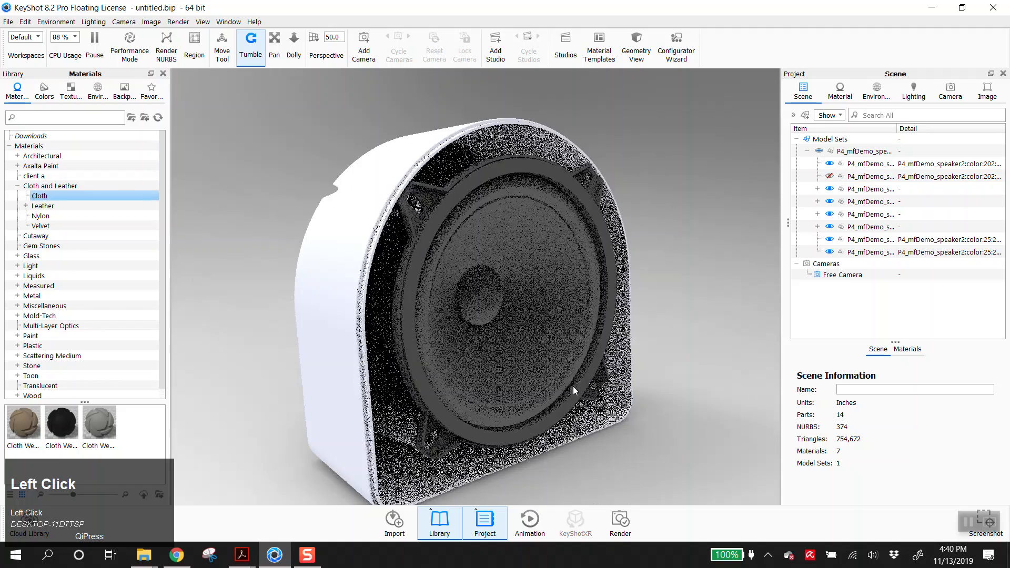
scroll(573, 386, "up", 2)
middle_click_drag(573, 386, 534, 335)
left_click_drag(533, 336, 272, 313)
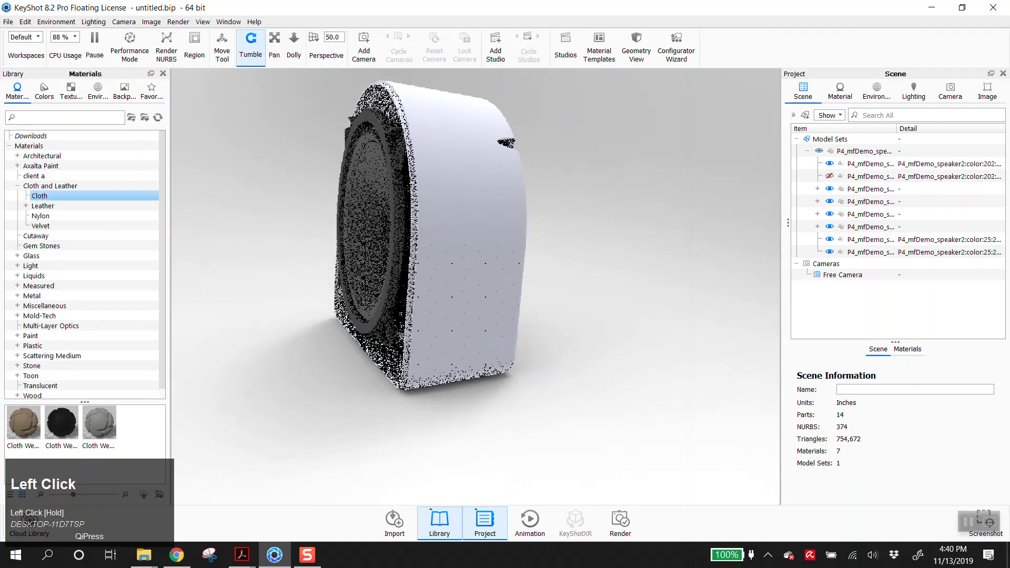
Step: Make the speaker's hidden front cover visible again
left_click(7, 24)
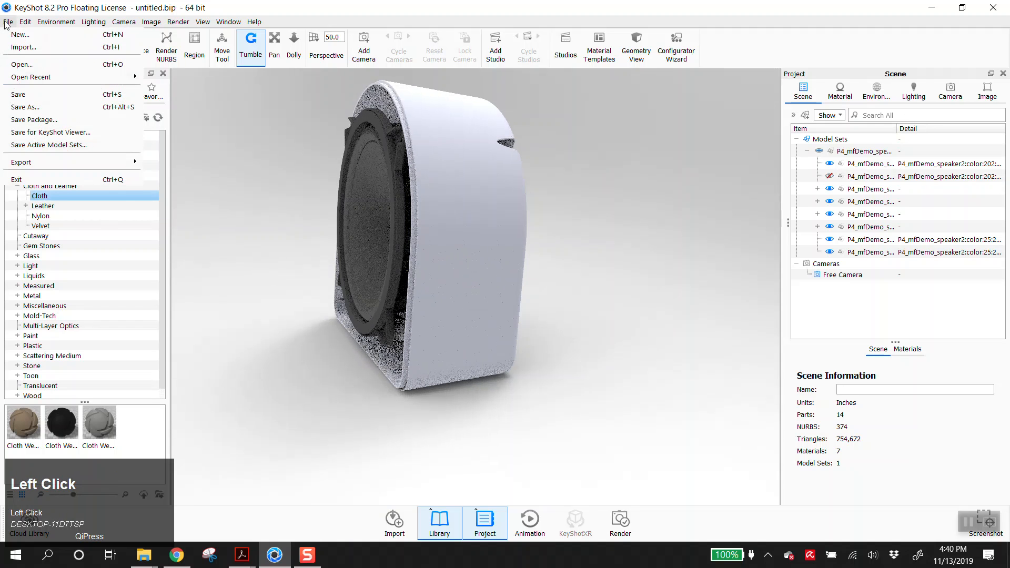
left_click(710, 323)
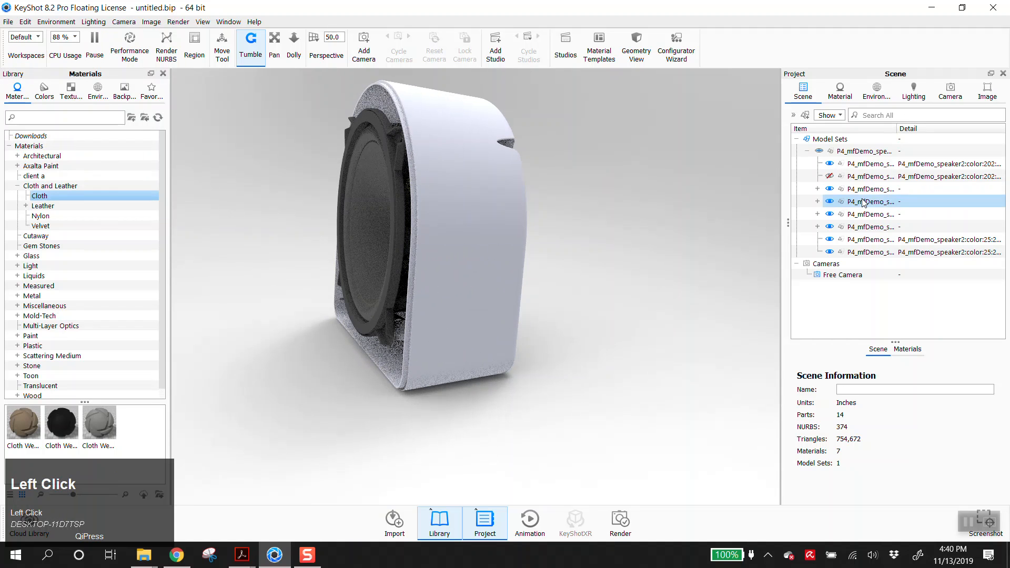
left_click(829, 176)
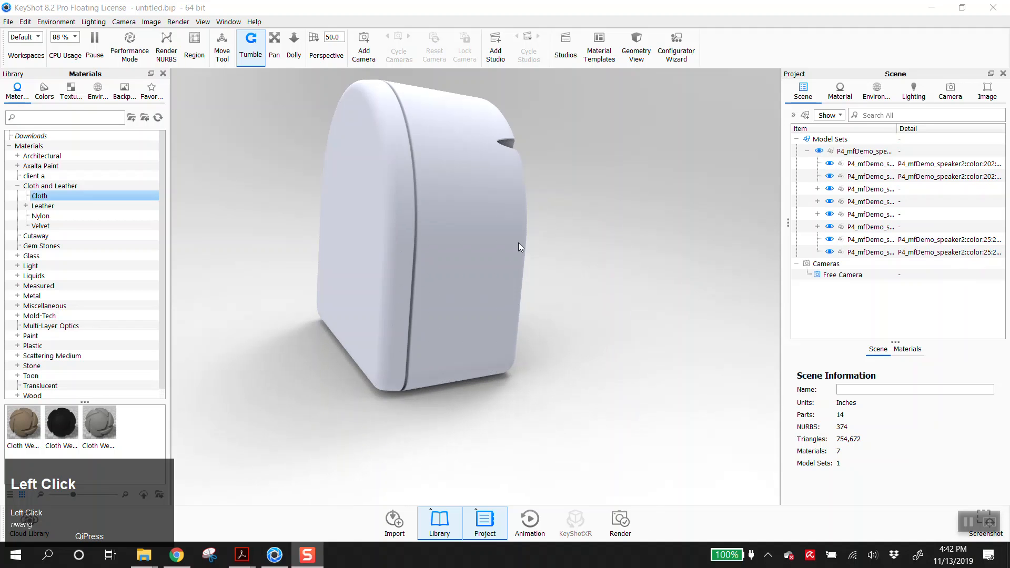
Step: Collapse the speaker model in the scene tree and set the camera to a standard side view
middle_click_drag(579, 221, 561, 293)
left_click_drag(566, 331, 484, 227)
left_click_drag(495, 272, 531, 247)
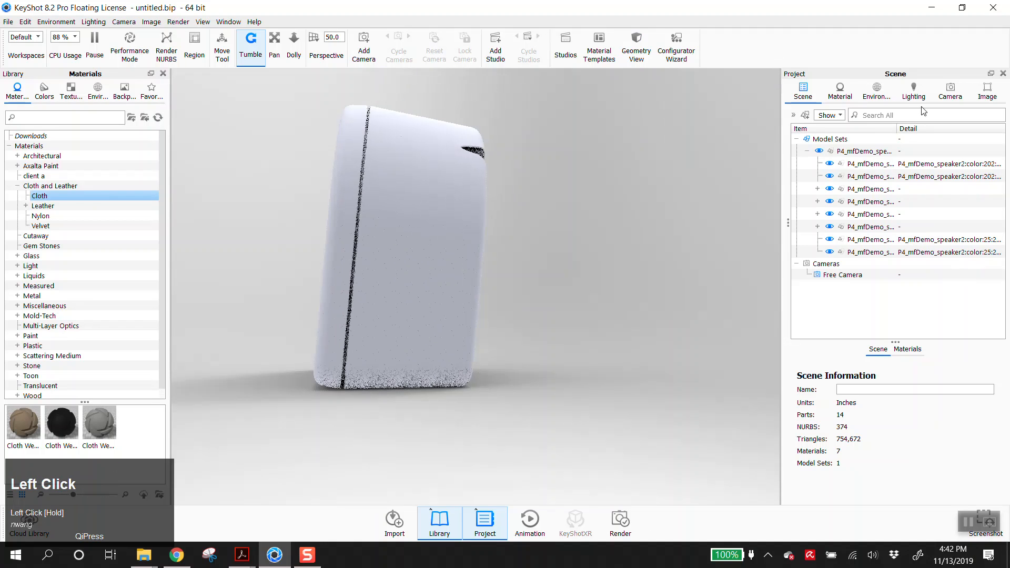
left_click(821, 140)
left_click(807, 151)
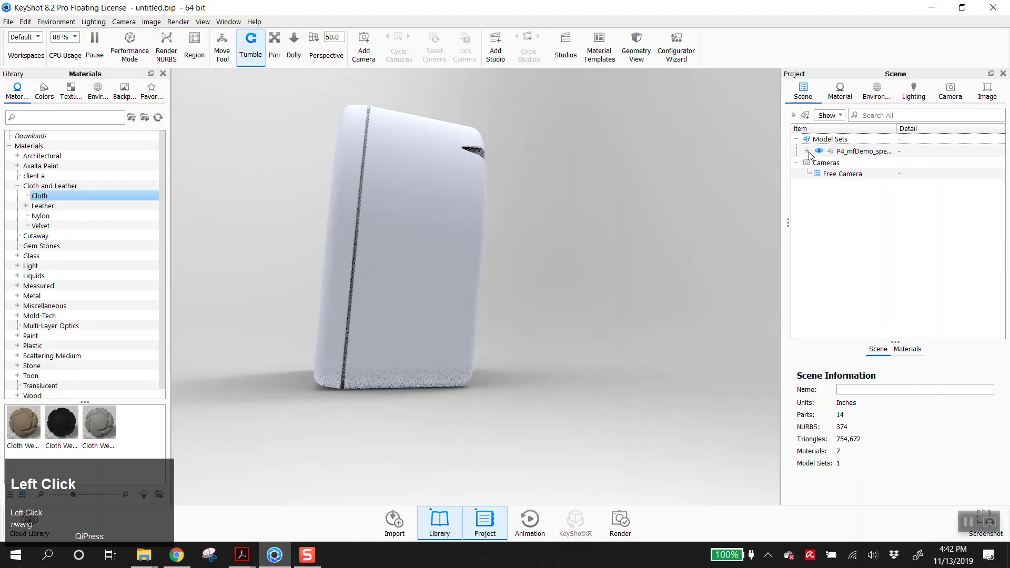
left_click(951, 95)
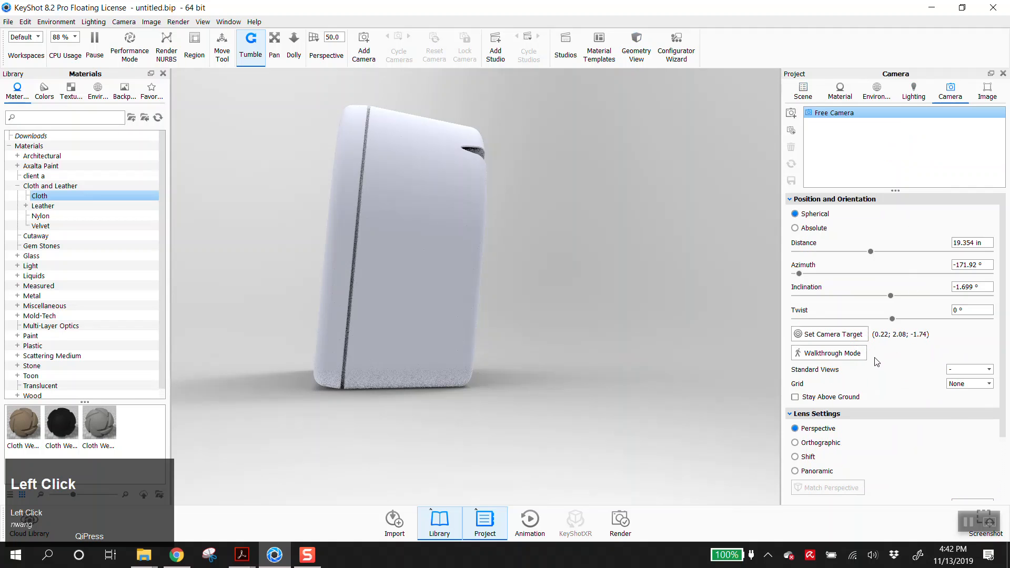
left_click(970, 369)
left_click(969, 418)
scroll(657, 375, "up", 2)
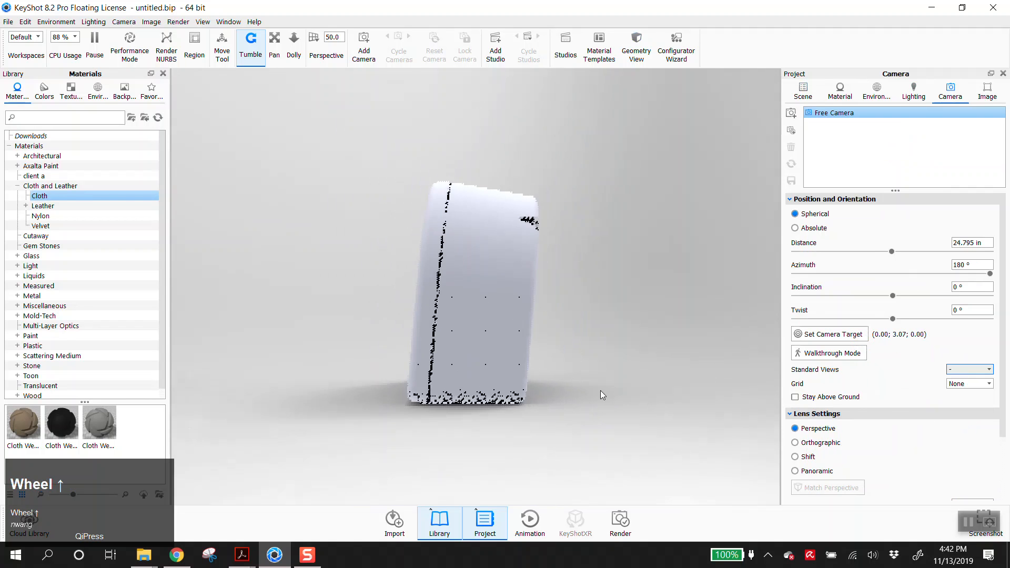
Step: Select the P4_mfDemo_speaker2 model in the scene tree and expand it to list its parts
left_click_drag(532, 419, 631, 415)
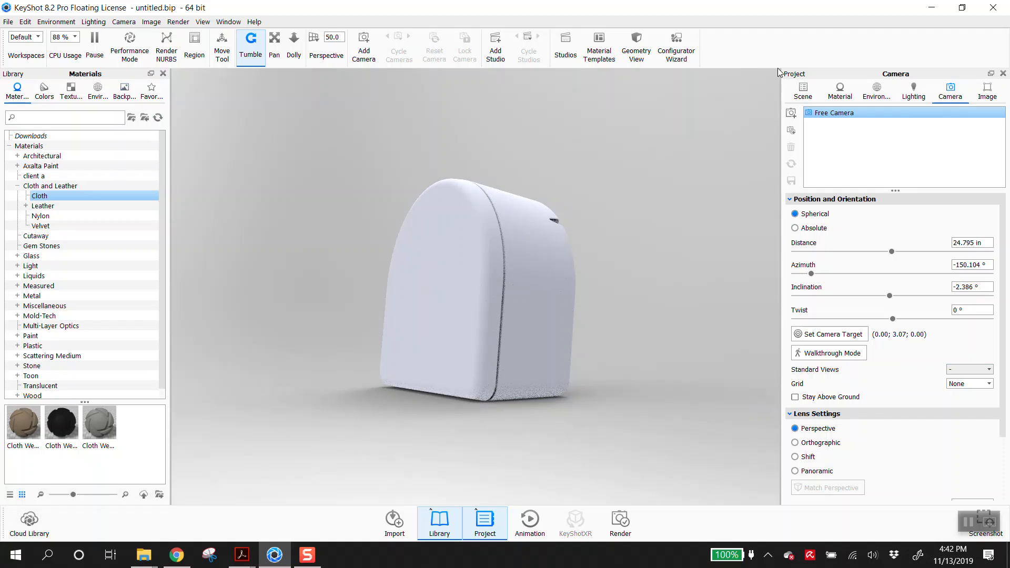
left_click(802, 92)
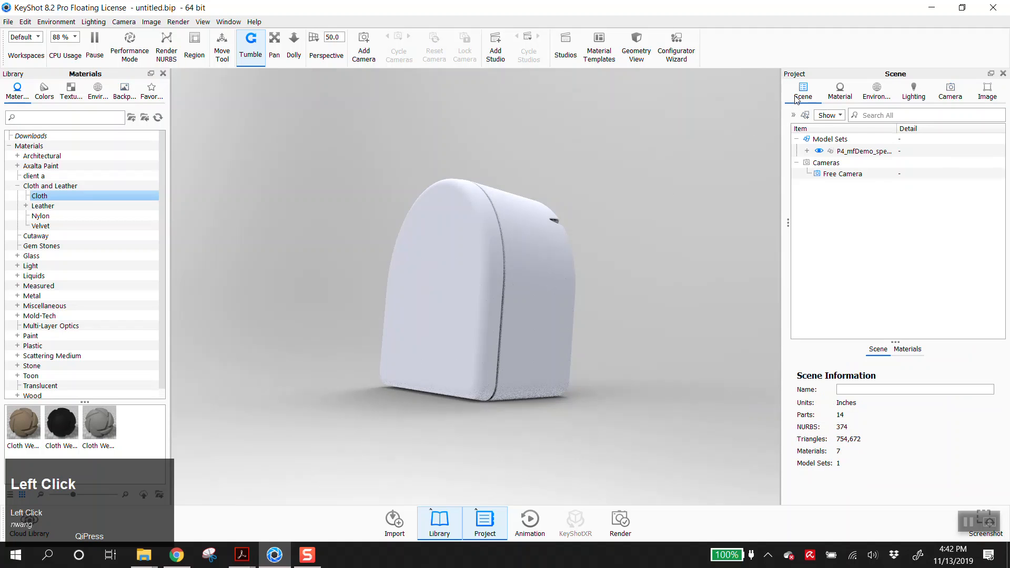
left_click(885, 152)
left_click(806, 152)
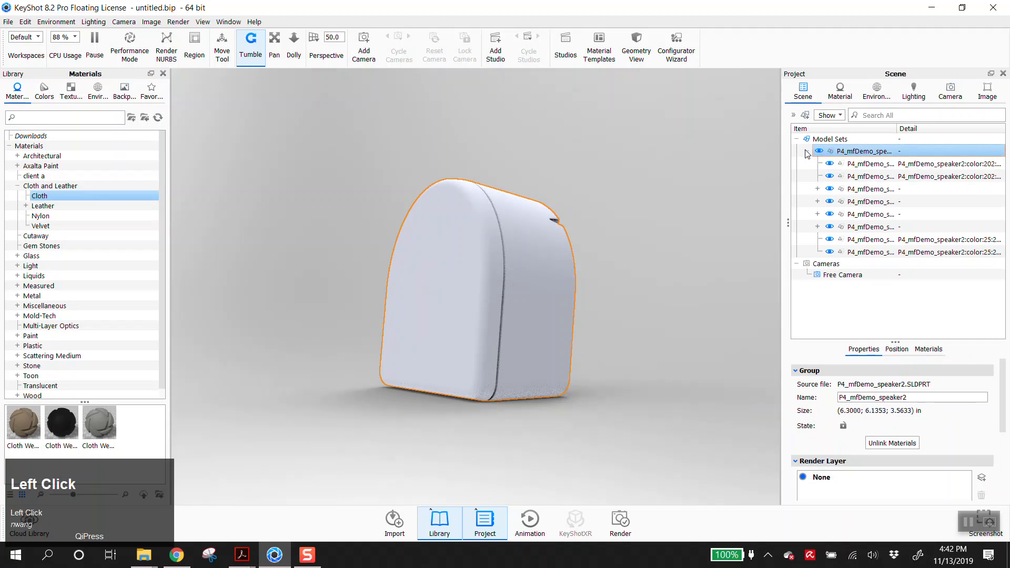
scroll(557, 324, "down", 2)
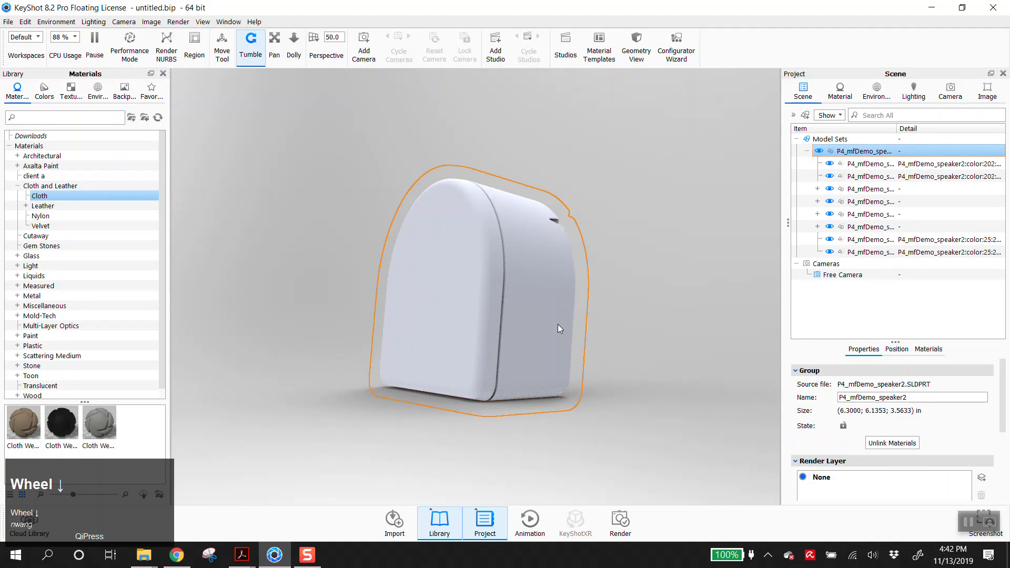
left_click_drag(557, 402, 468, 442)
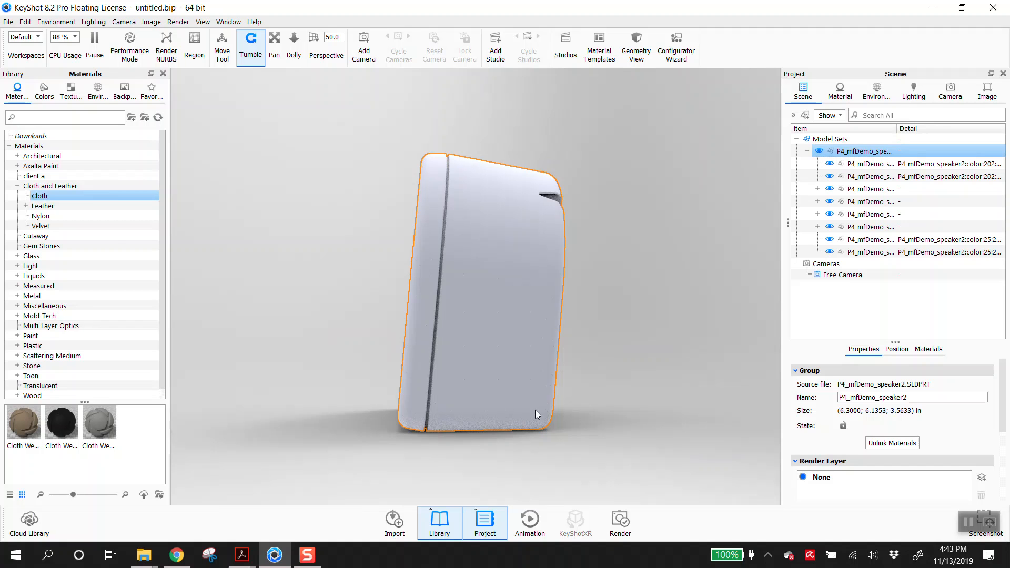
Step: Open the speaker model's position settings and set its X rotation to -5°
right_click(848, 152)
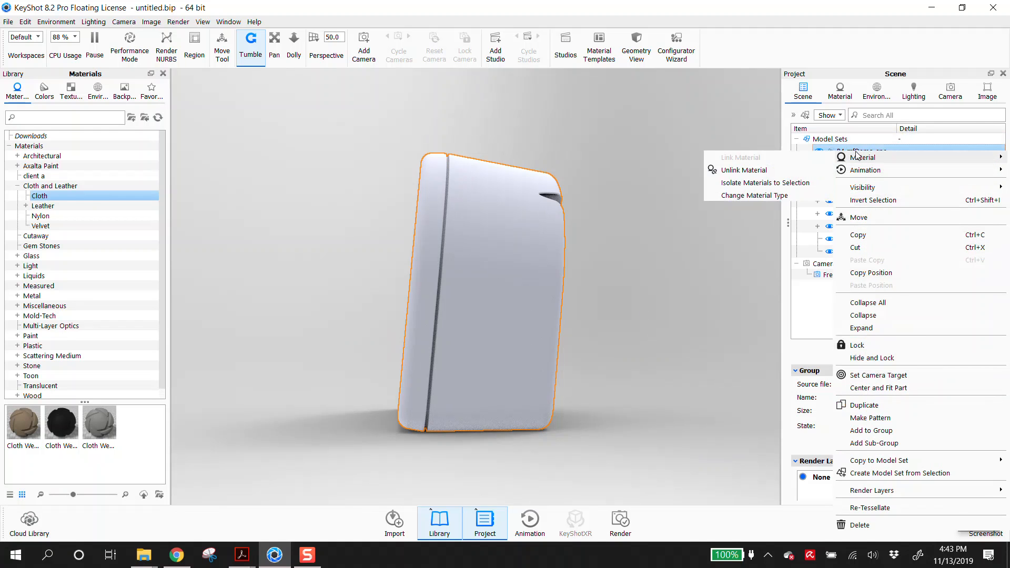
left_click(865, 218)
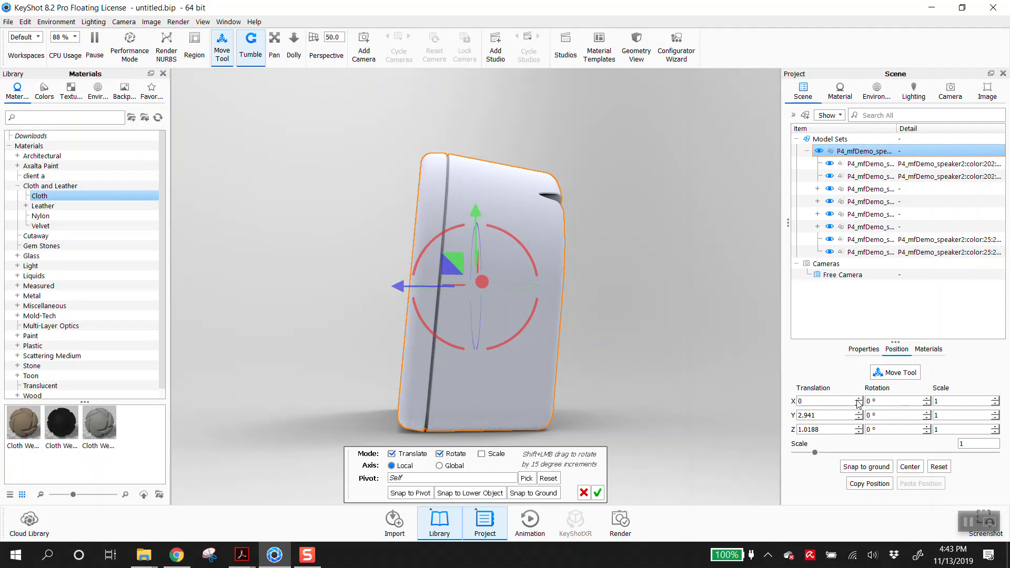
left_click(583, 493)
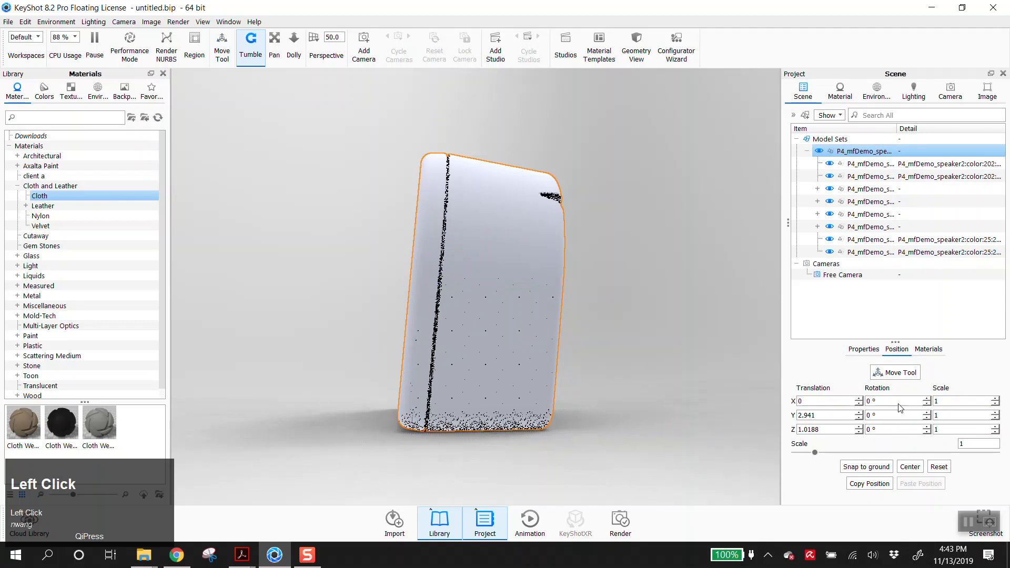
left_click_drag(885, 418, 836, 411)
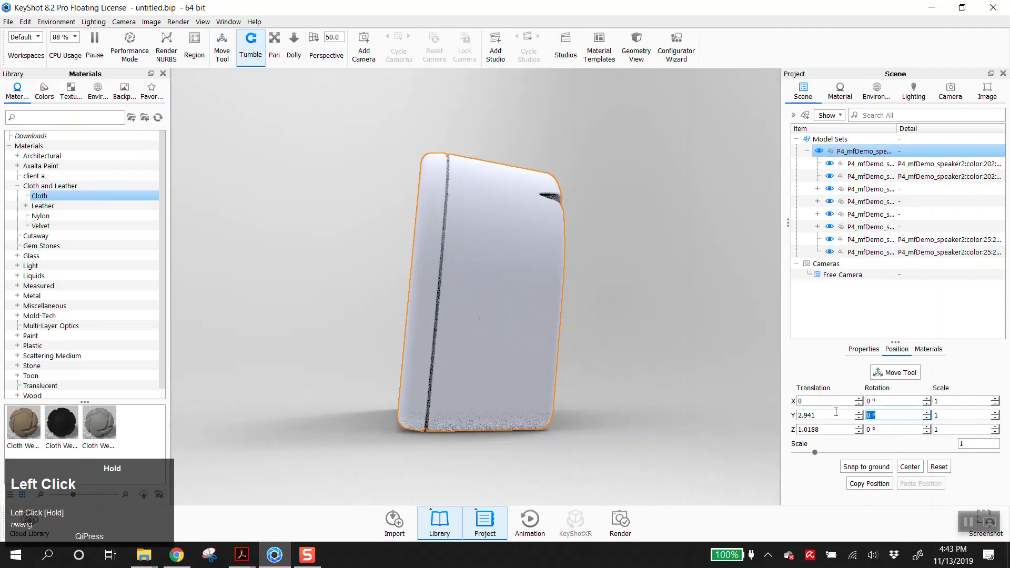
left_click_drag(366, 447, 372, 435)
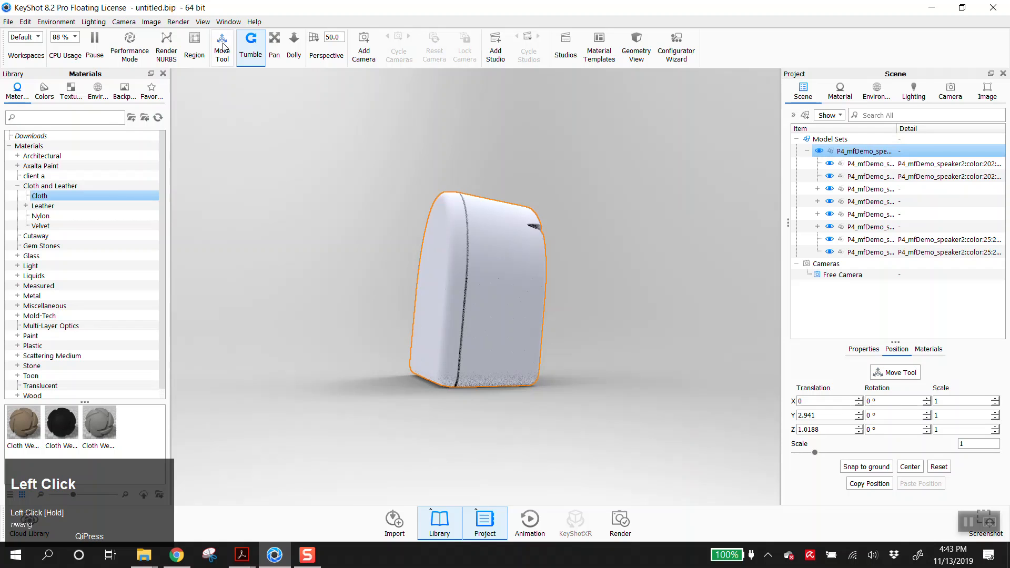
left_click_drag(532, 380, 547, 371)
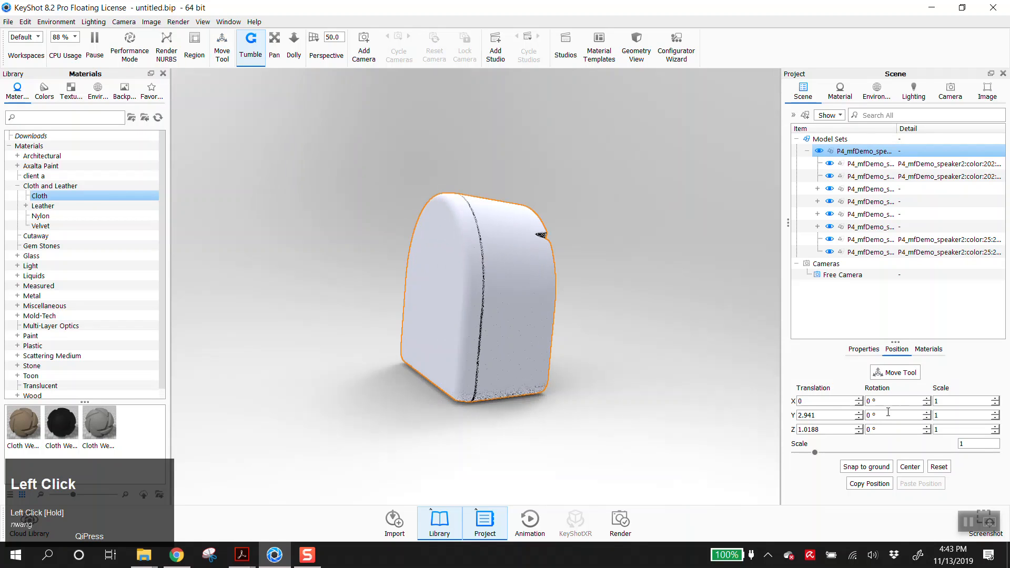
left_click_drag(883, 401, 838, 402)
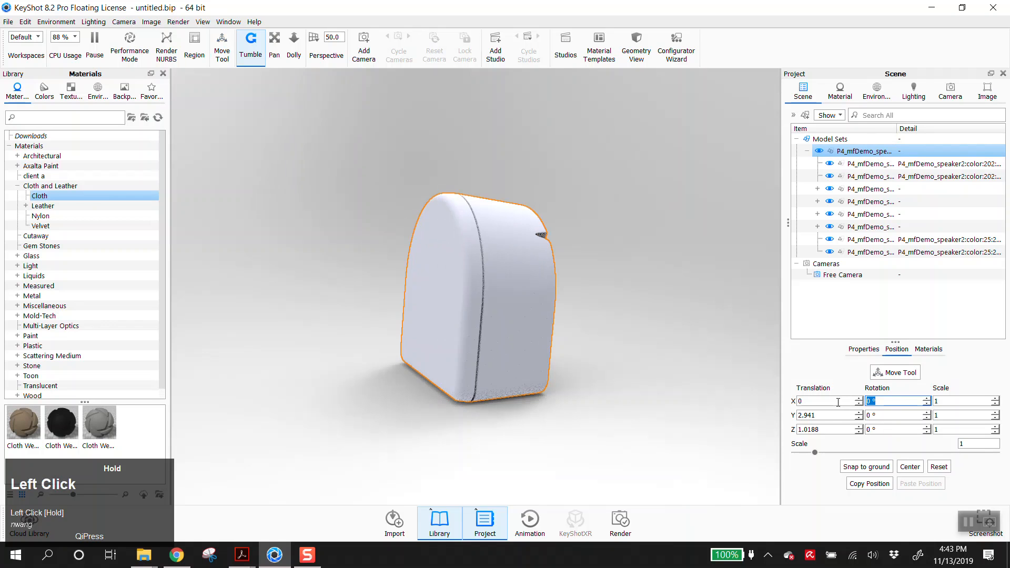
type("-5")
key("Tab")
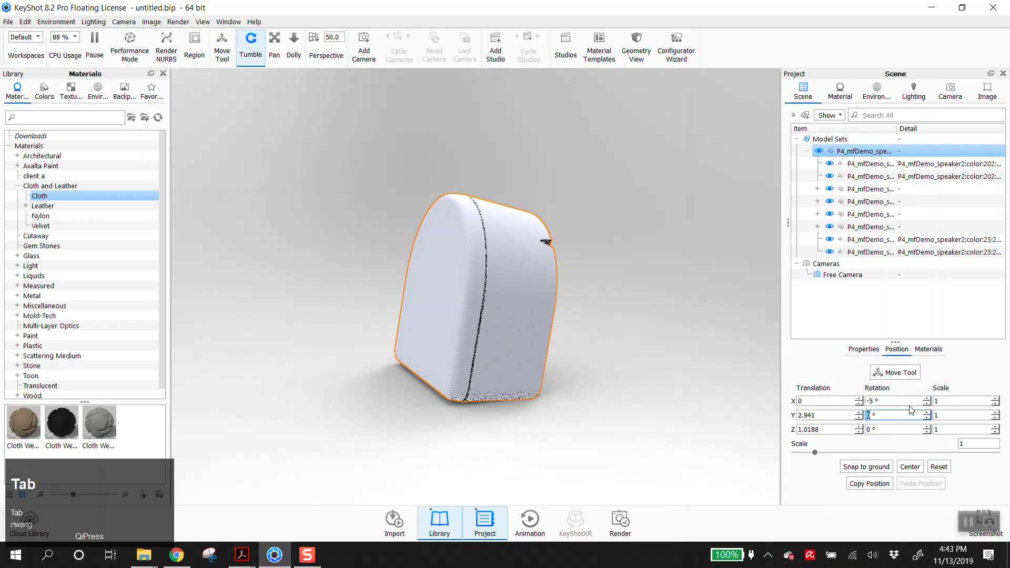
Step: Set the speaker model's X rotation to 5°
left_click_drag(909, 403, 812, 395)
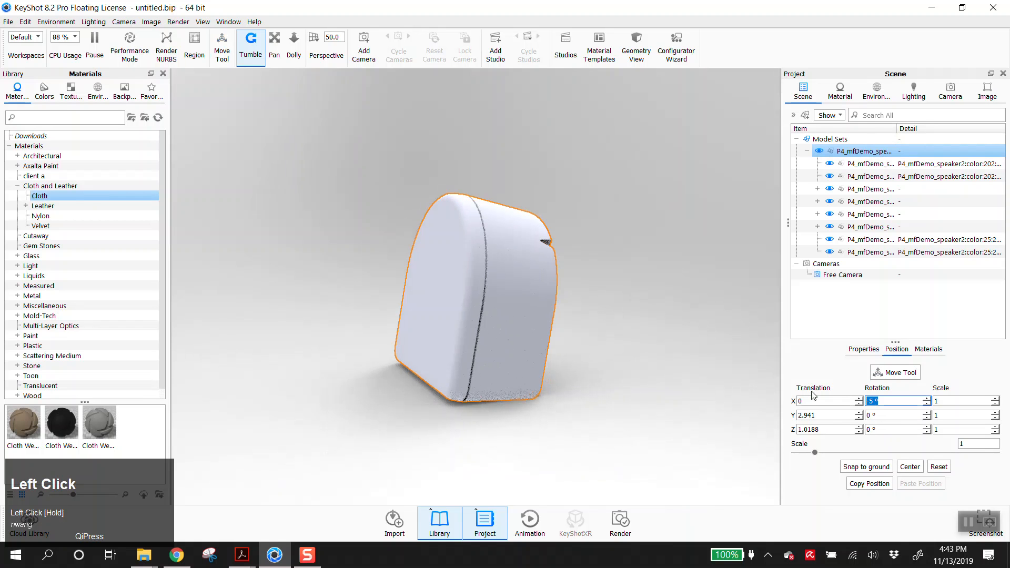
type("5")
key("Tab")
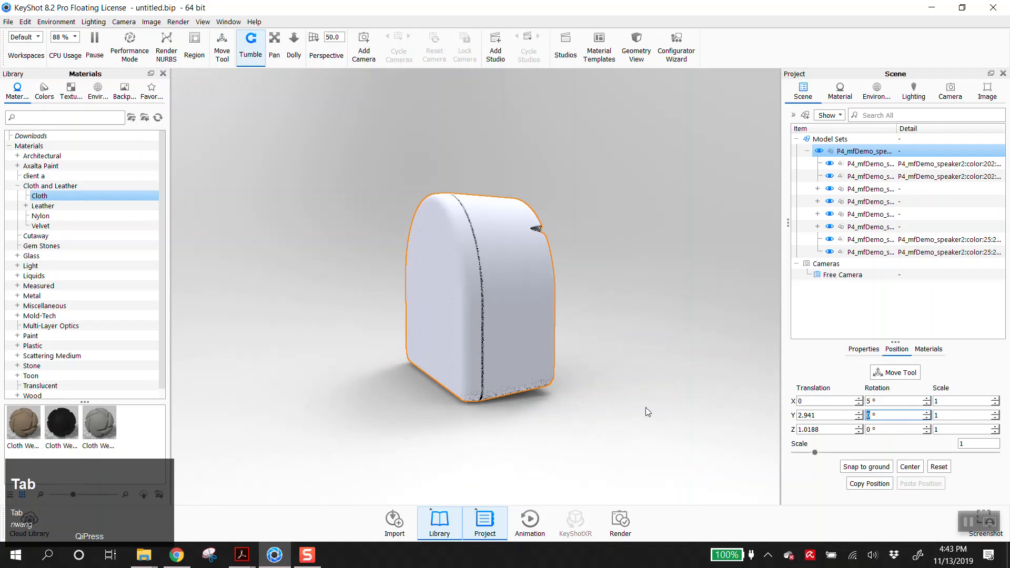
Step: Set the speaker model's X rotation to 0° and snap the model to the ground
scroll(542, 376, "up", 2)
middle_click_drag(542, 377, 516, 375)
left_click_drag(517, 375, 460, 390)
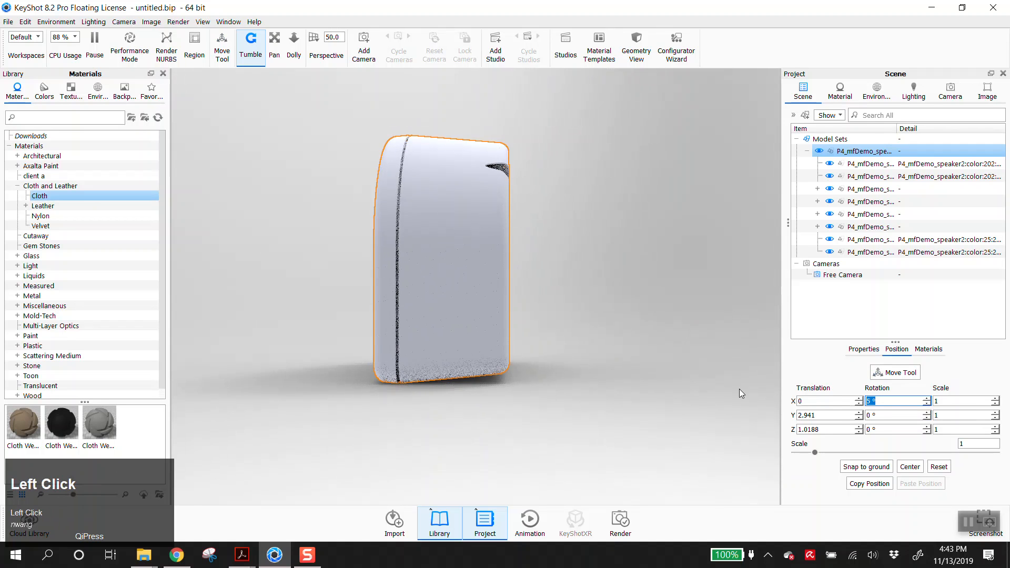
key("Tab")
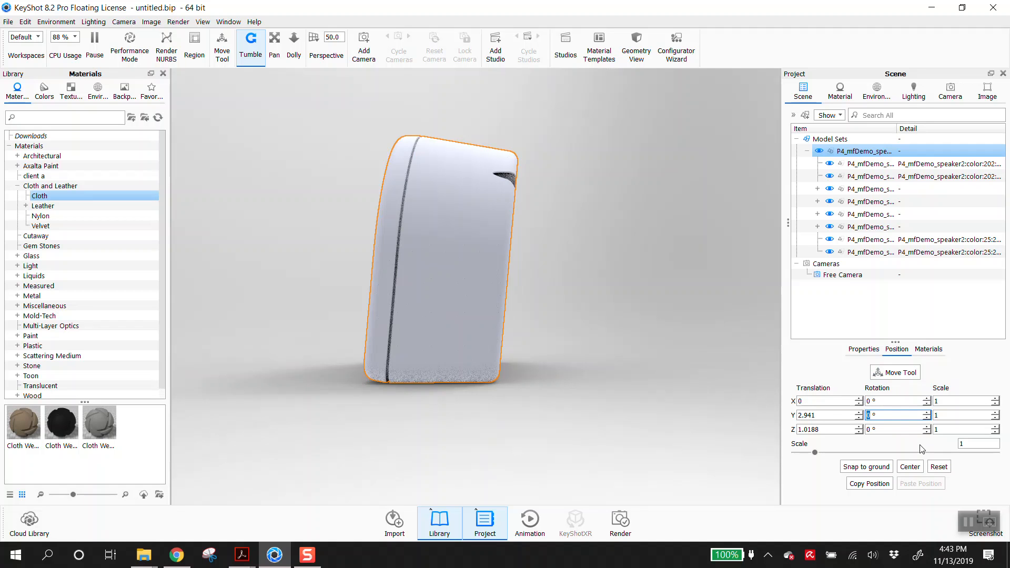
left_click(865, 466)
Step: Lift the whole speaker to a Y translation of about 4.12 with the Move Tool, and snap it back to the ground
left_click(896, 372)
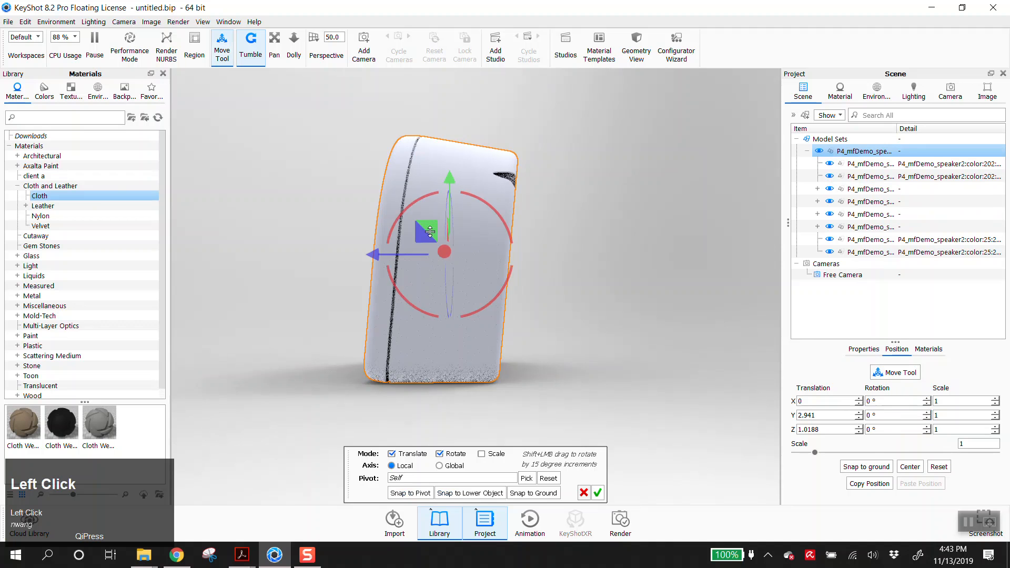
left_click_drag(450, 182, 450, 145)
left_click(597, 492)
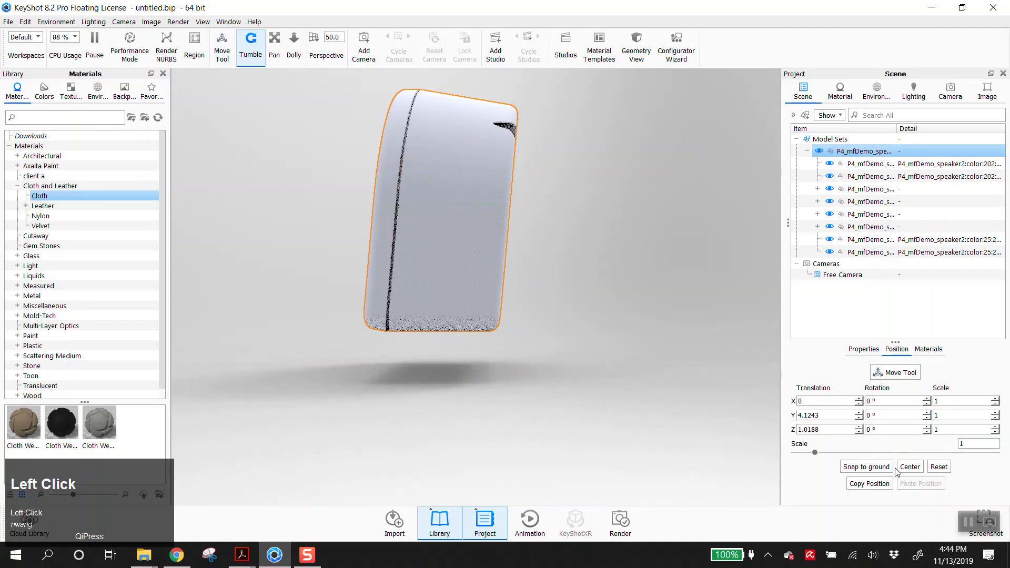
left_click(864, 153)
left_click(862, 467)
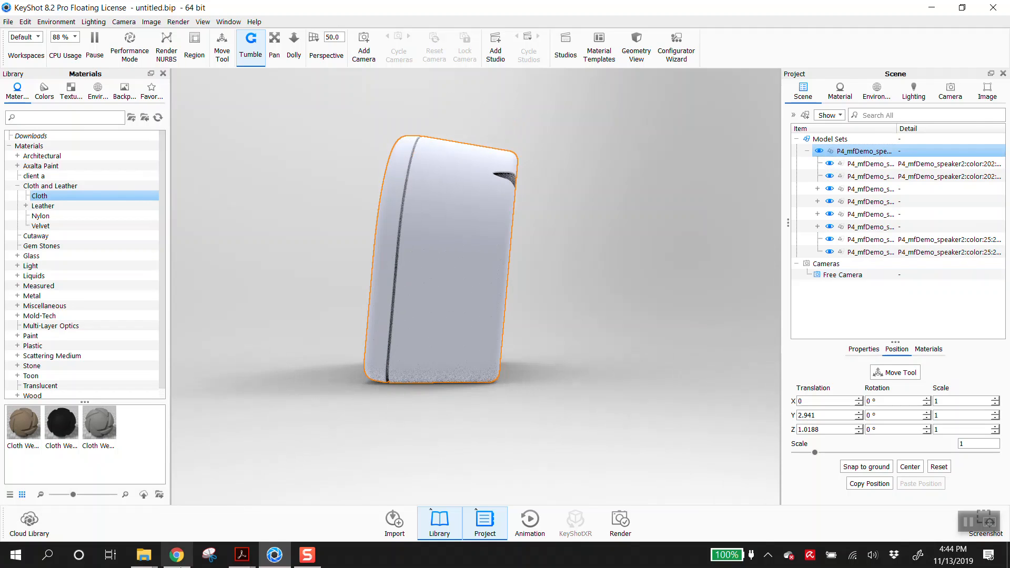
Step: Open keyshot_section.pdf from the demo folder and review its interface panels, navigation hot keys and material recommendations
left_click(155, 558)
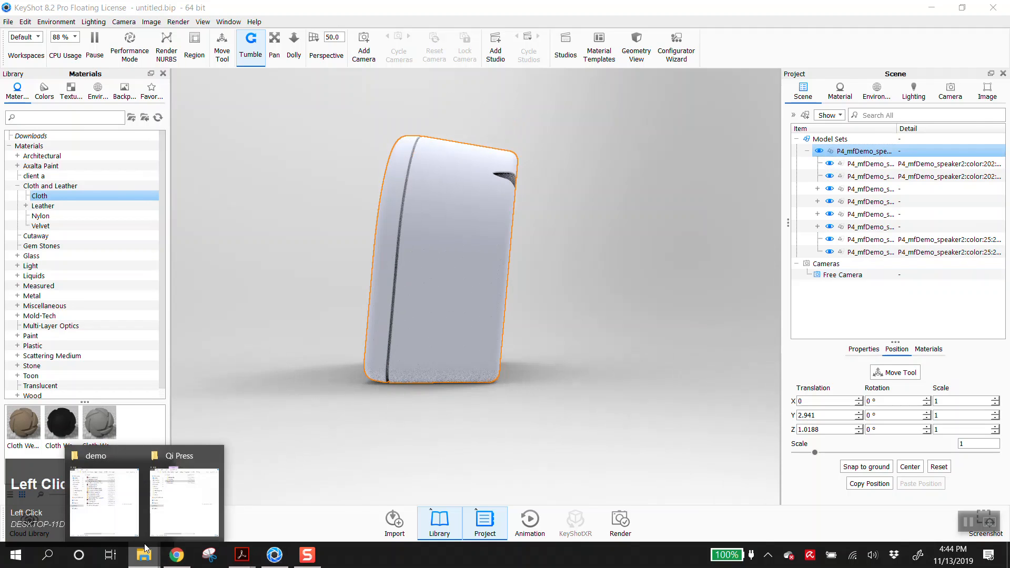
left_click(105, 462)
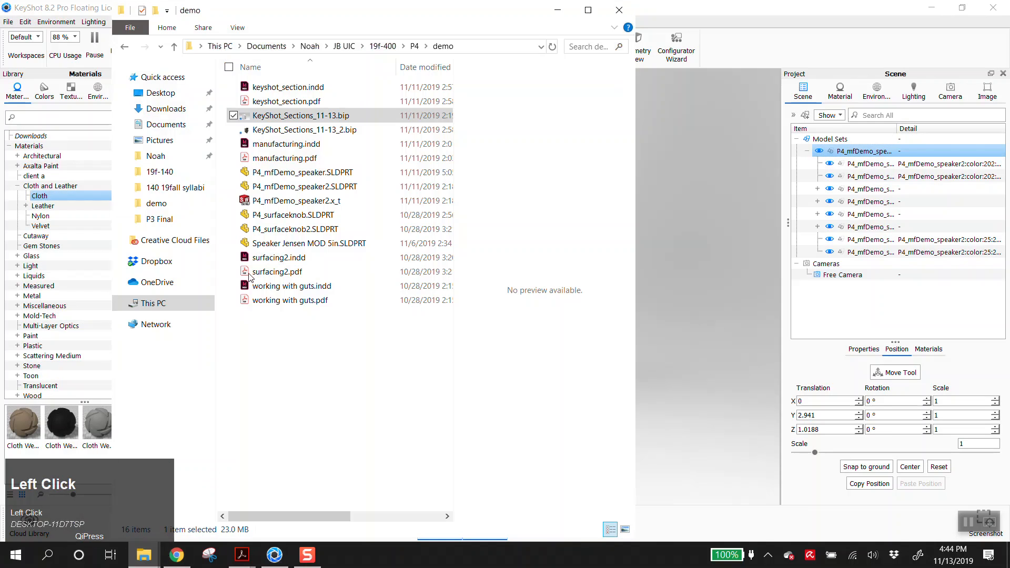
double_click(299, 101)
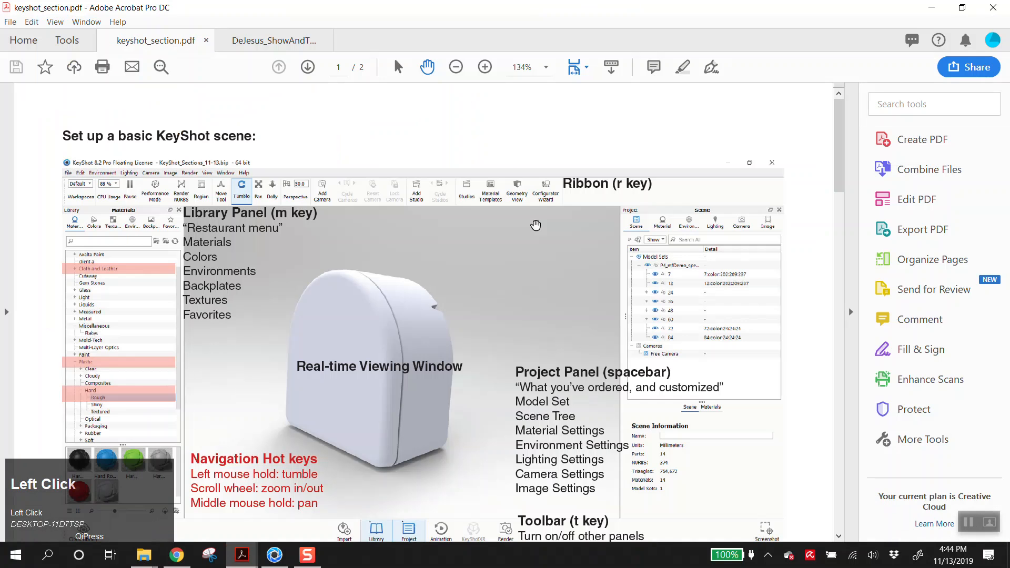
scroll(574, 315, "down", 1)
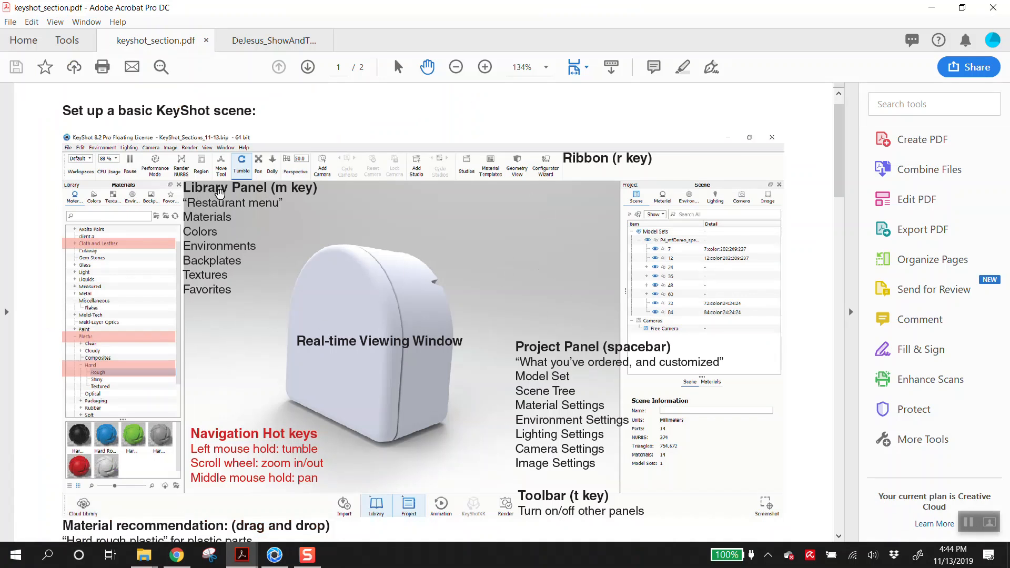
scroll(195, 320, "down", 1)
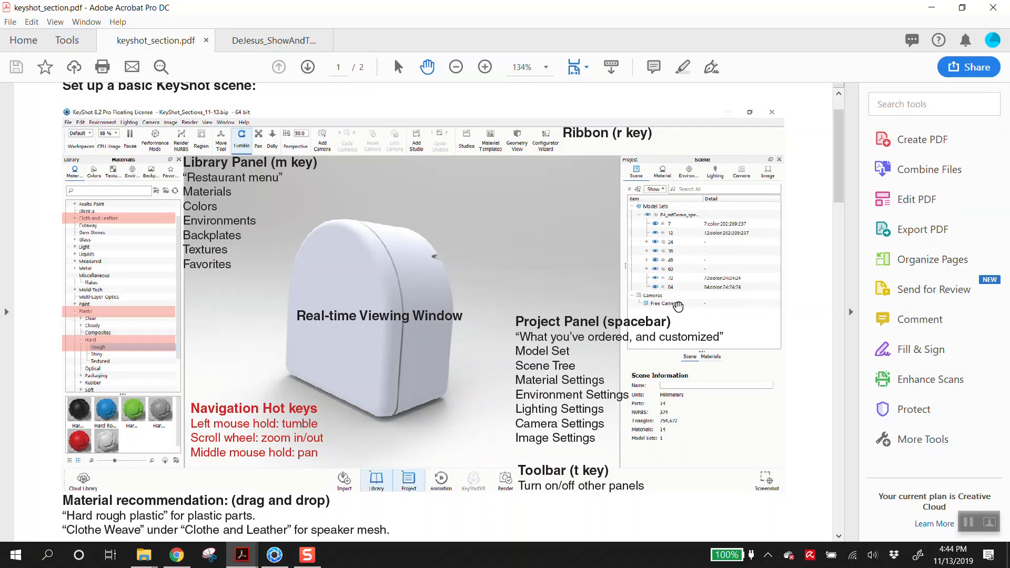
scroll(698, 334, "down", 2)
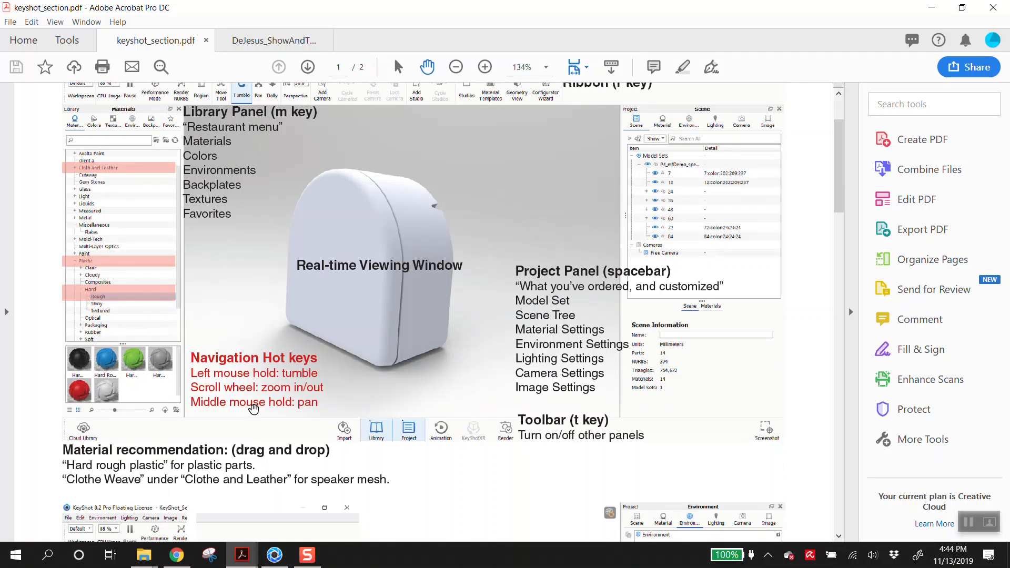
Step: Return to KeyShot and inspect the speaker from several distances and angles, including its underside
left_click(274, 554)
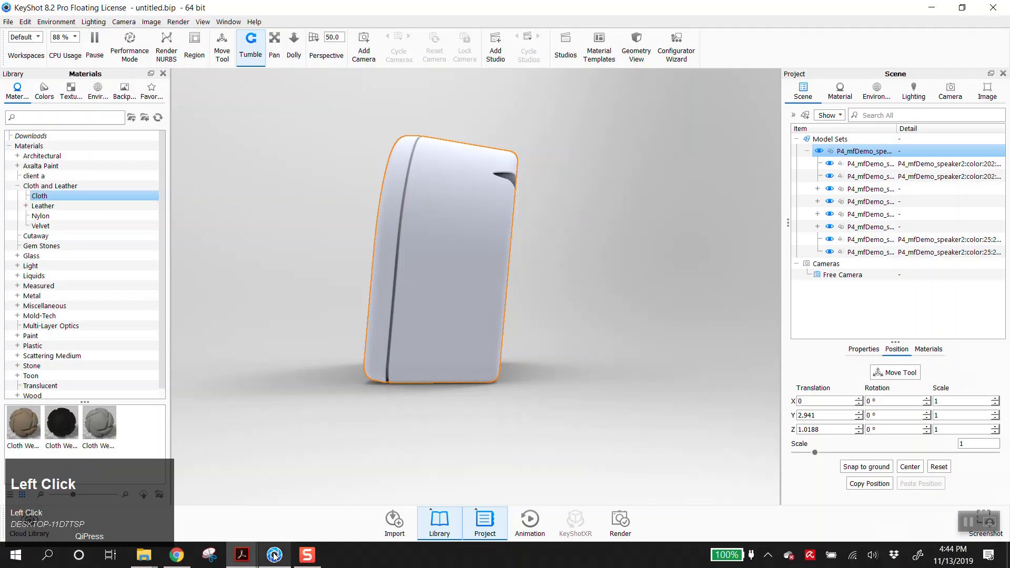
scroll(403, 333, "up", 1)
scroll(457, 267, "down", 3)
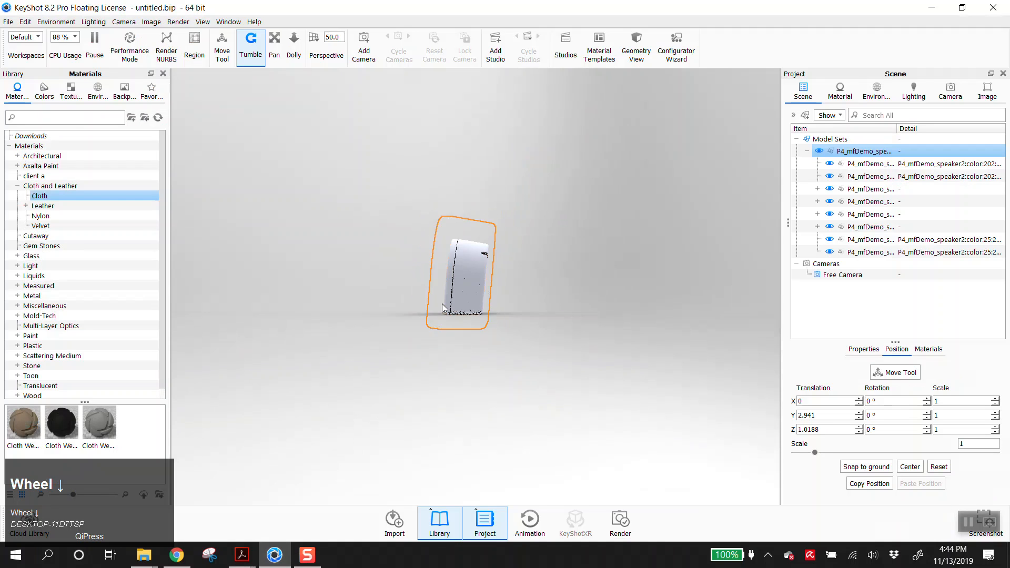
middle_click_drag(456, 267, 356, 284)
left_click_drag(356, 284, 509, 249)
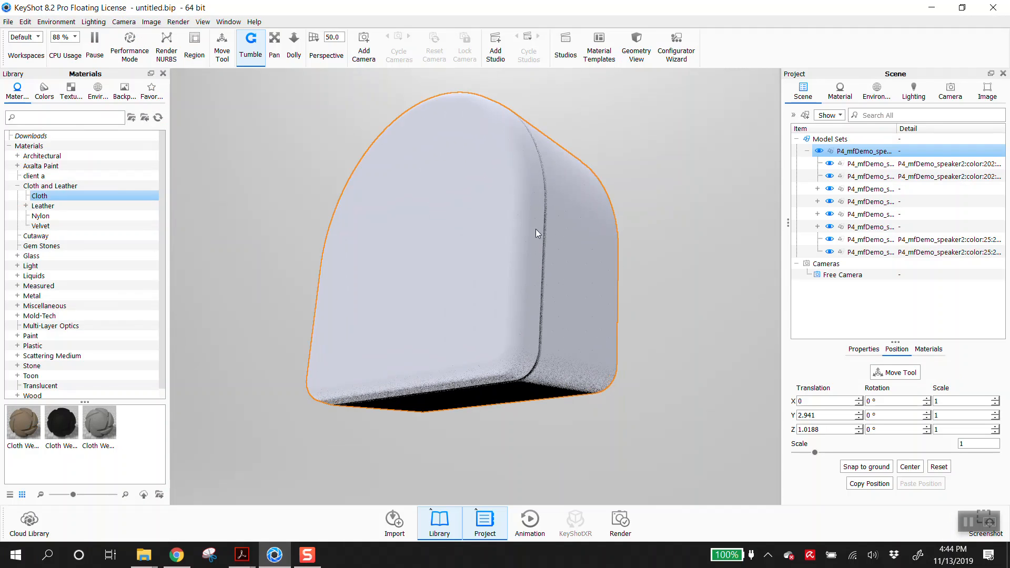
scroll(536, 221, "up", 2)
left_click_drag(575, 184, 522, 276)
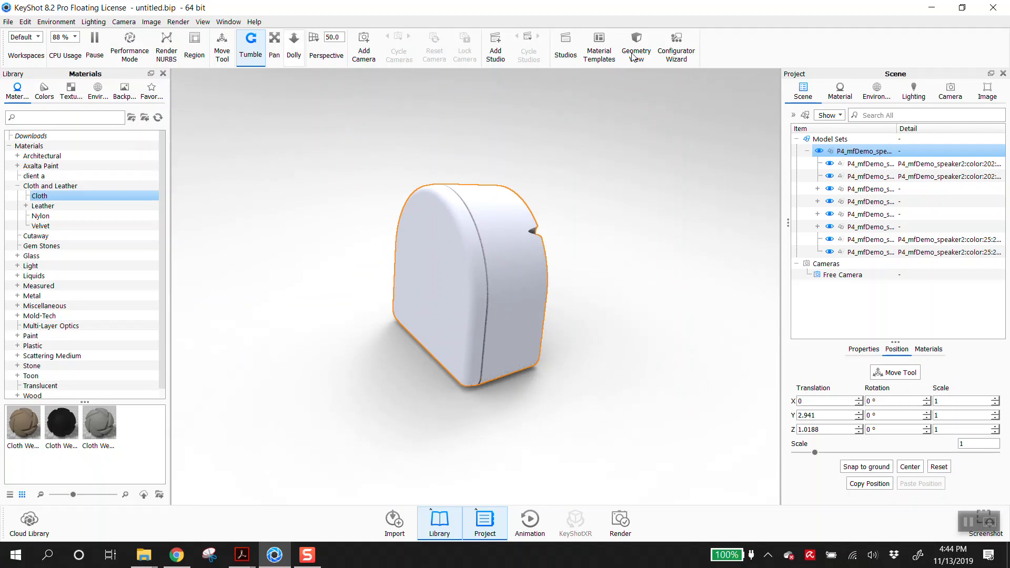
left_click(176, 555)
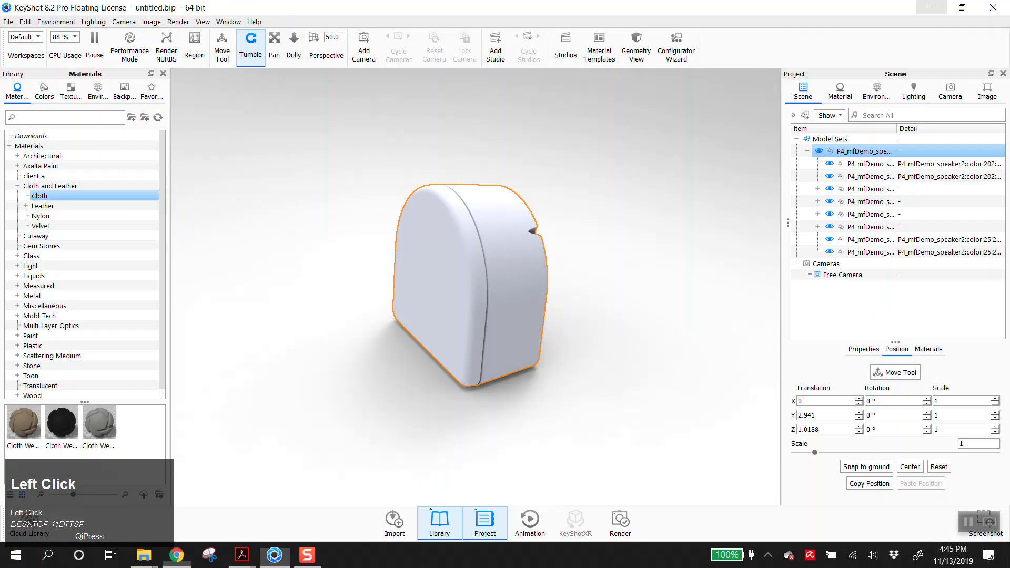
Step: Browse the material library to the rough variety of the hard plastics, collapsing the cloth and leather group
left_click(934, 9)
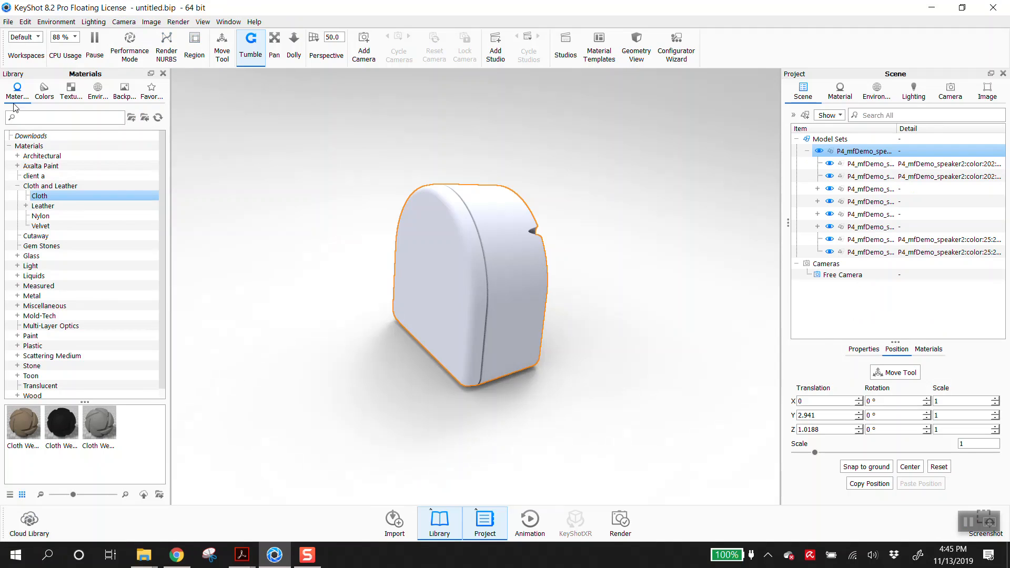
left_click(18, 187)
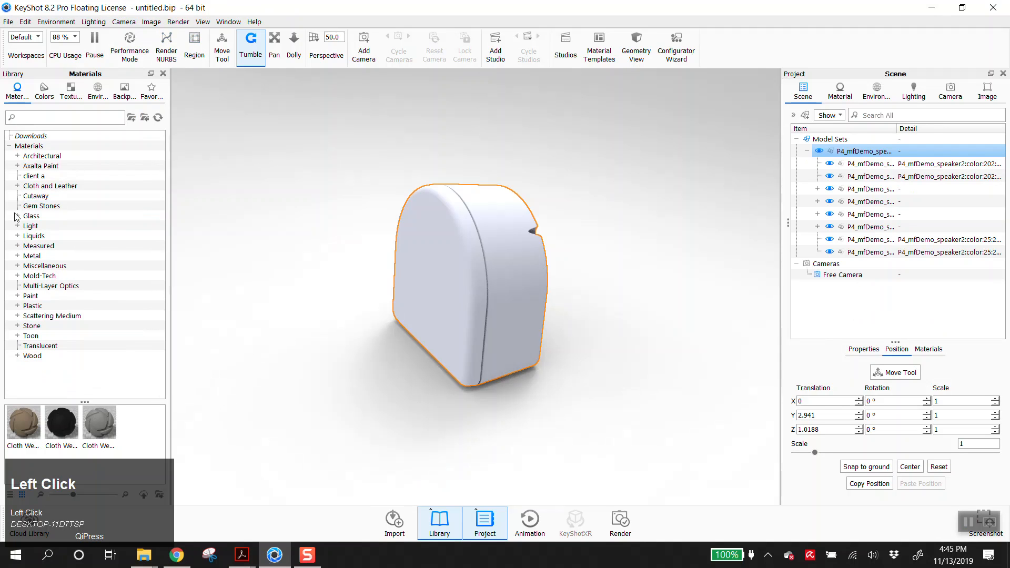
left_click(17, 306)
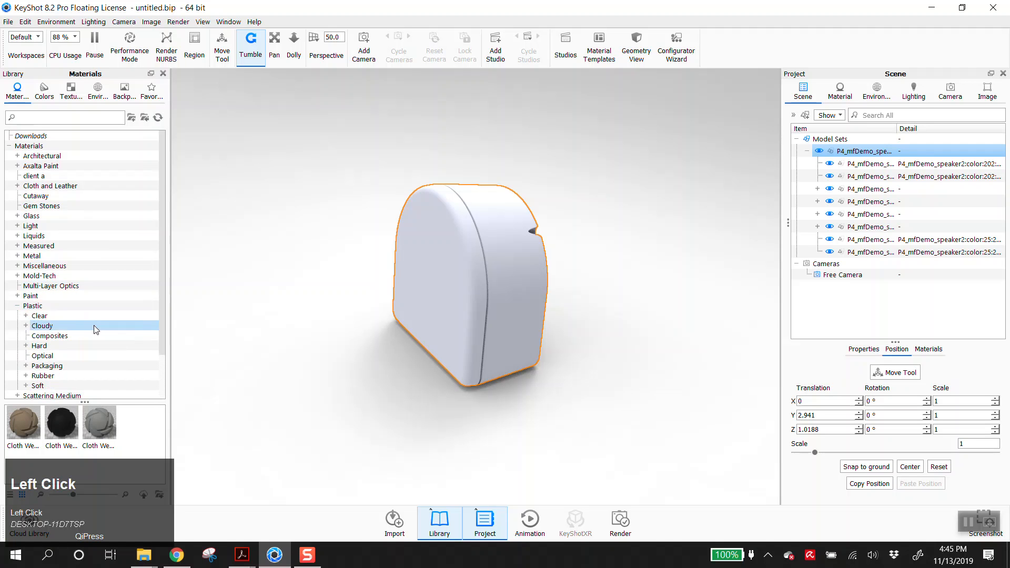
scroll(95, 329, "down", 2)
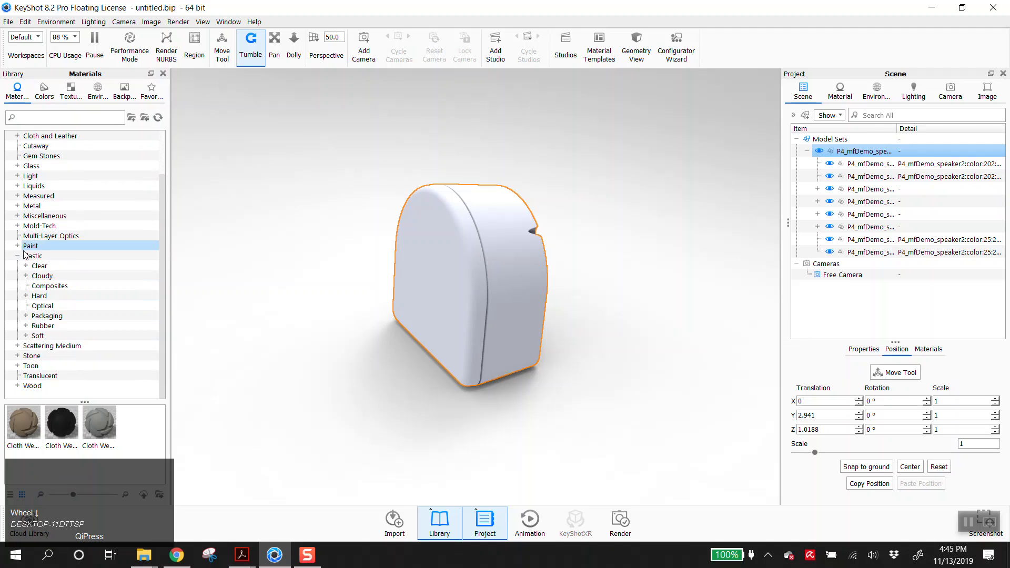
left_click(26, 296)
left_click(51, 306)
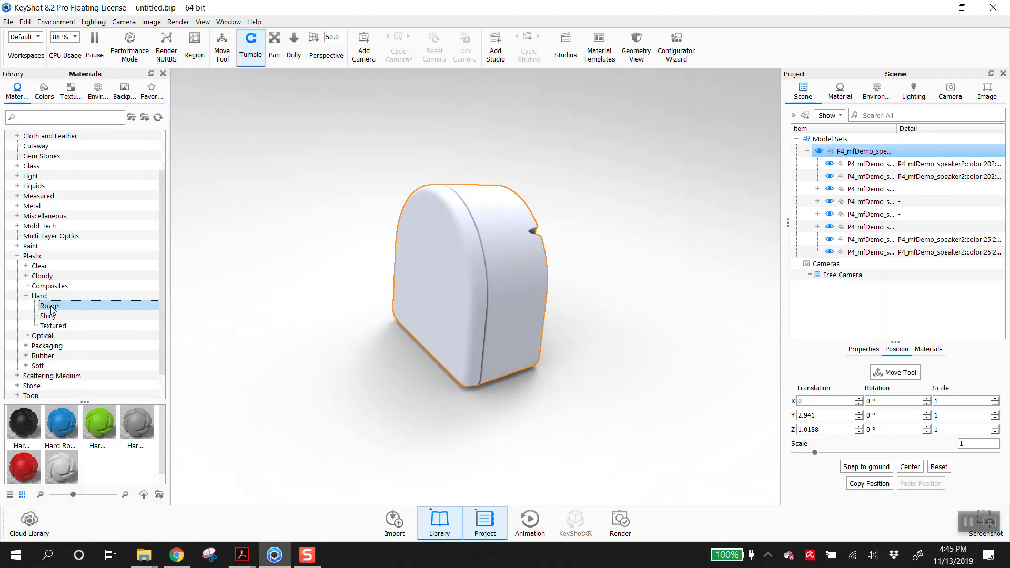
Step: Try Hard Rough Plastic Green on the whole speaker, view its material properties and look through the soft plastics
left_click_drag(102, 423, 514, 255)
double_click(514, 255)
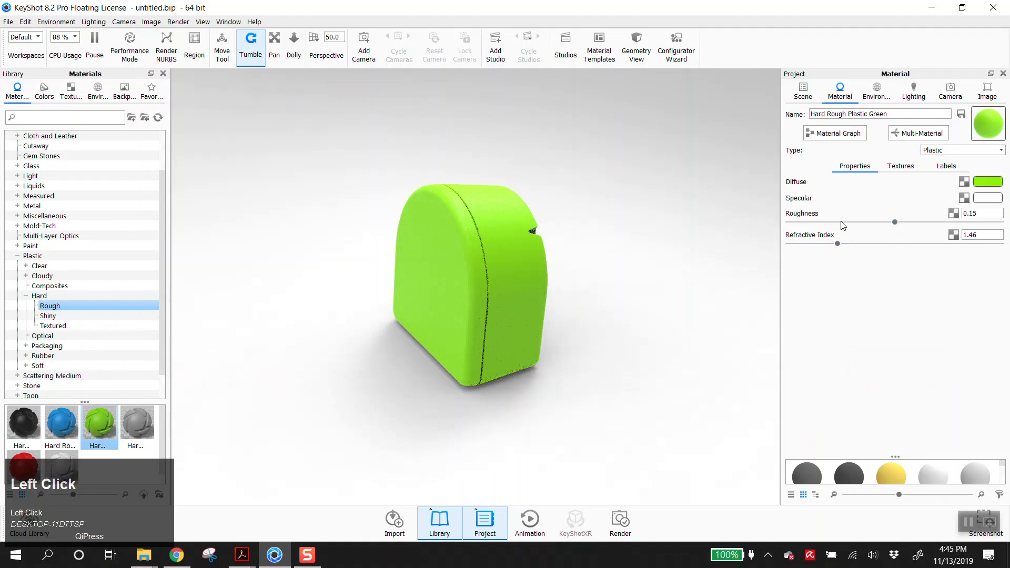
left_click(44, 372)
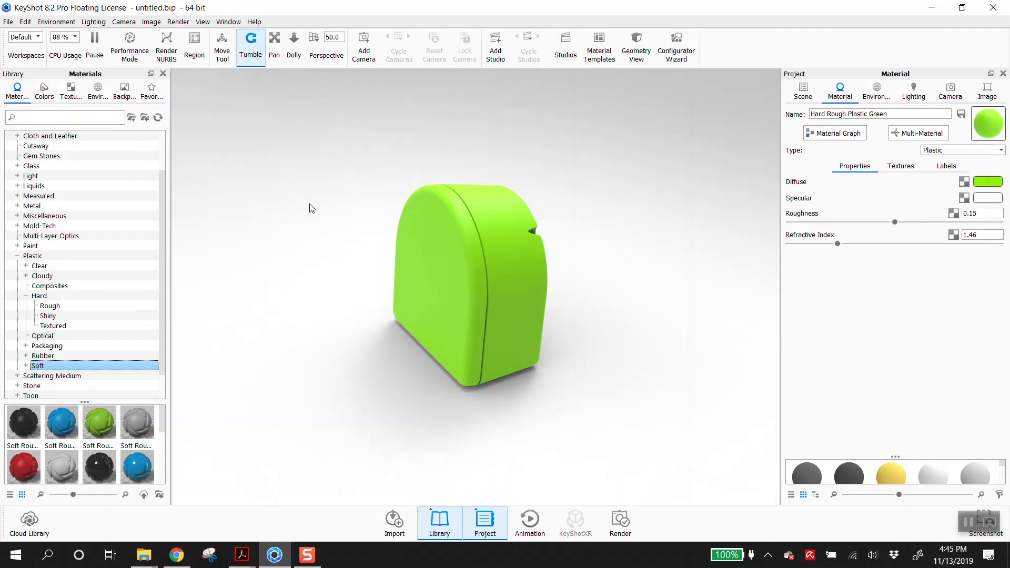
left_click(401, 276)
mouse_move(98, 424)
left_mouse_down()
mouse_move(532, 256)
mouse_move(532, 239)
mouse_move(353, 296)
mouse_move(98, 427)
left_mouse_up()
Step: Apply the green rough hard plastic to the speaker, and give the front part the blue one after unlinking its material
left_click(52, 276)
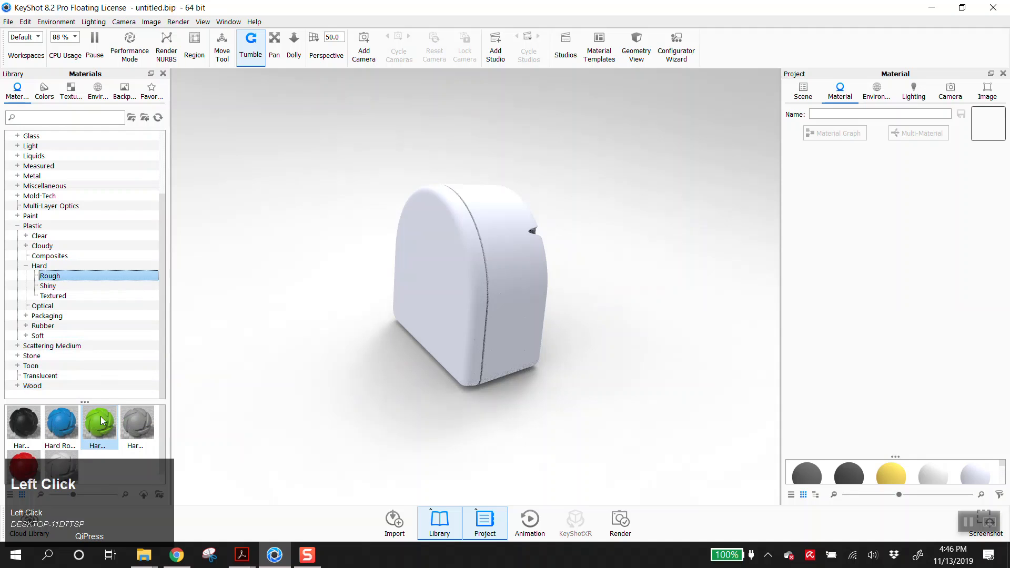
left_click_drag(100, 423, 524, 272)
right_click(459, 213)
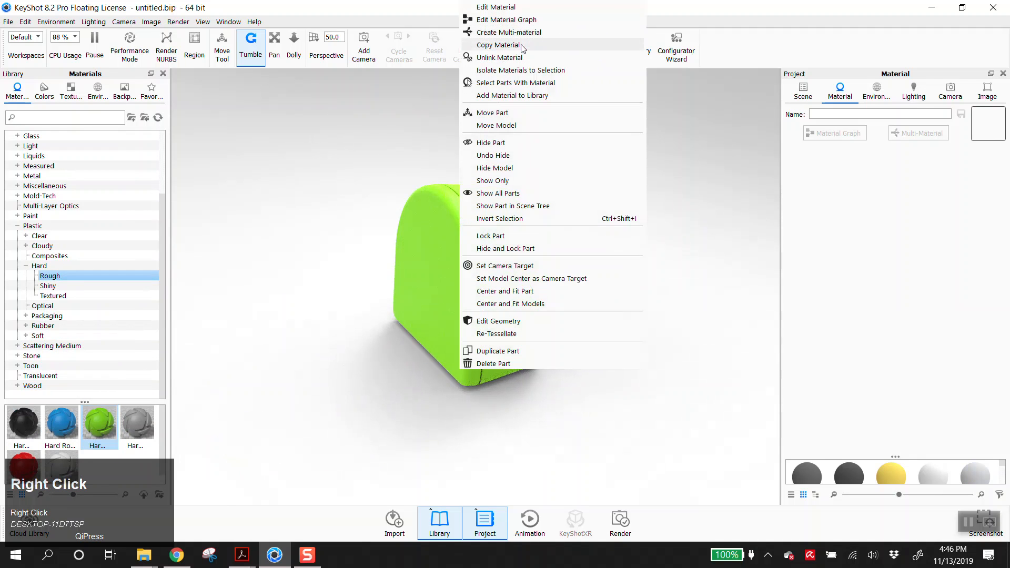
left_click(513, 57)
left_click_drag(61, 426, 429, 245)
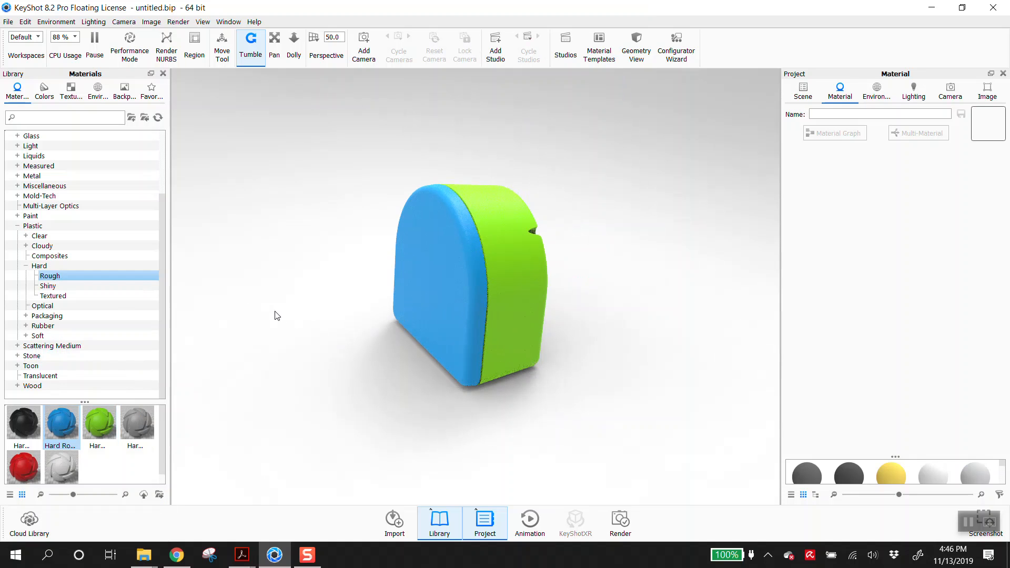
Step: Apply Cloth Weave Beige 1mm from the cloth materials to the speaker's front part and open its material properties
left_click(17, 226)
scroll(526, 254, "down", 3)
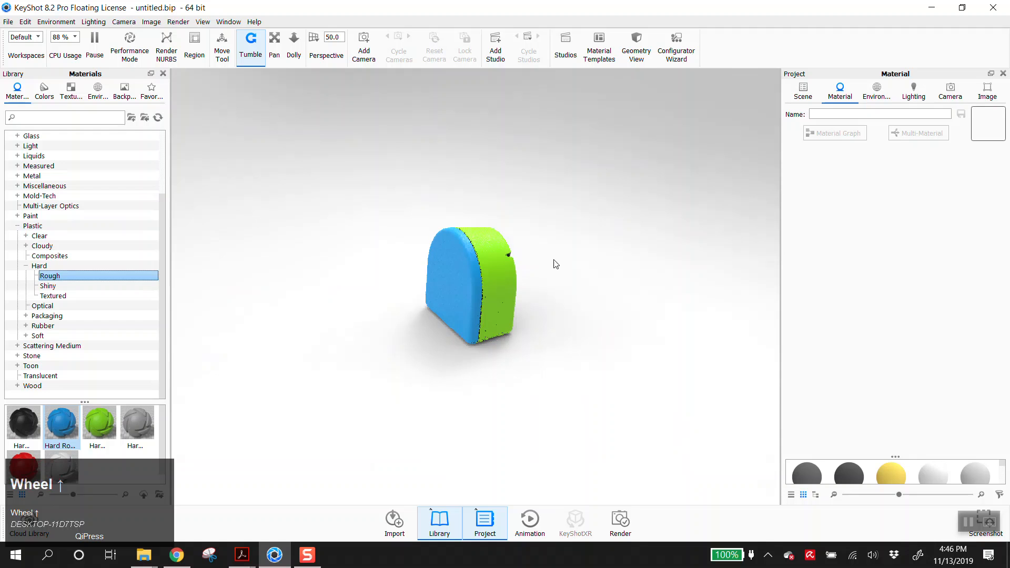
left_click_drag(576, 294, 532, 230)
scroll(532, 230, "down", 3)
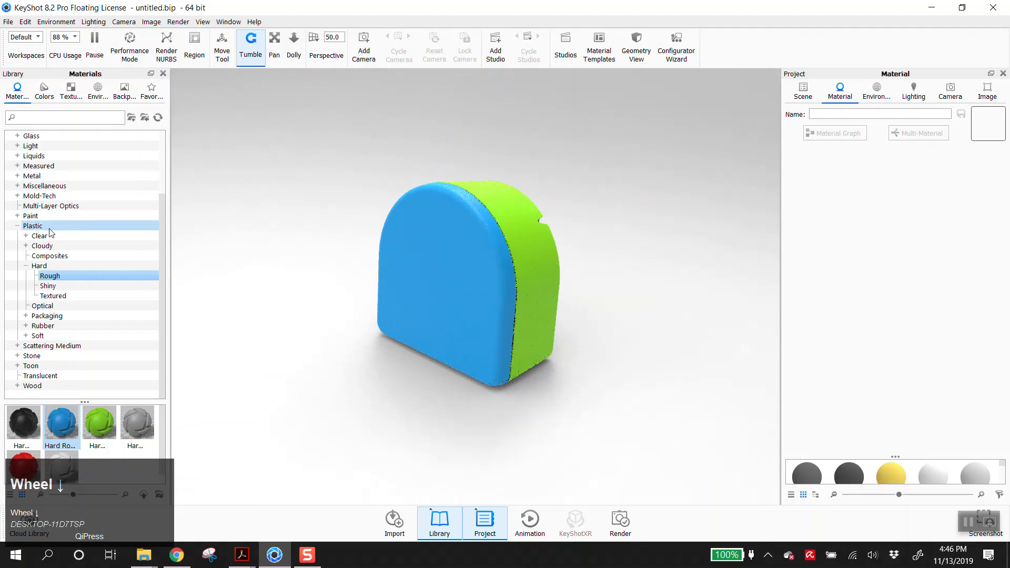
scroll(105, 252, "up", 5)
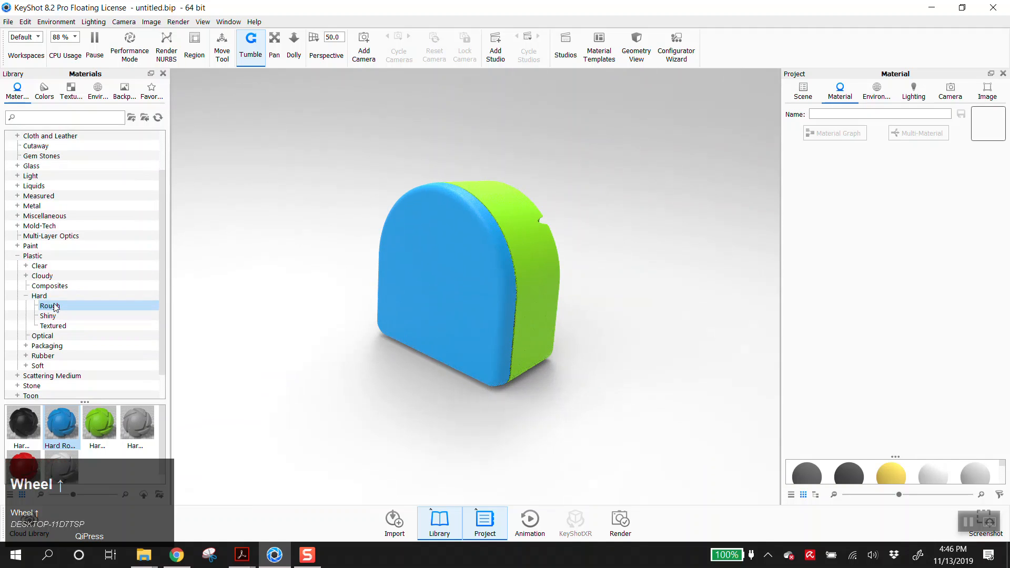
scroll(124, 210, "down", 1)
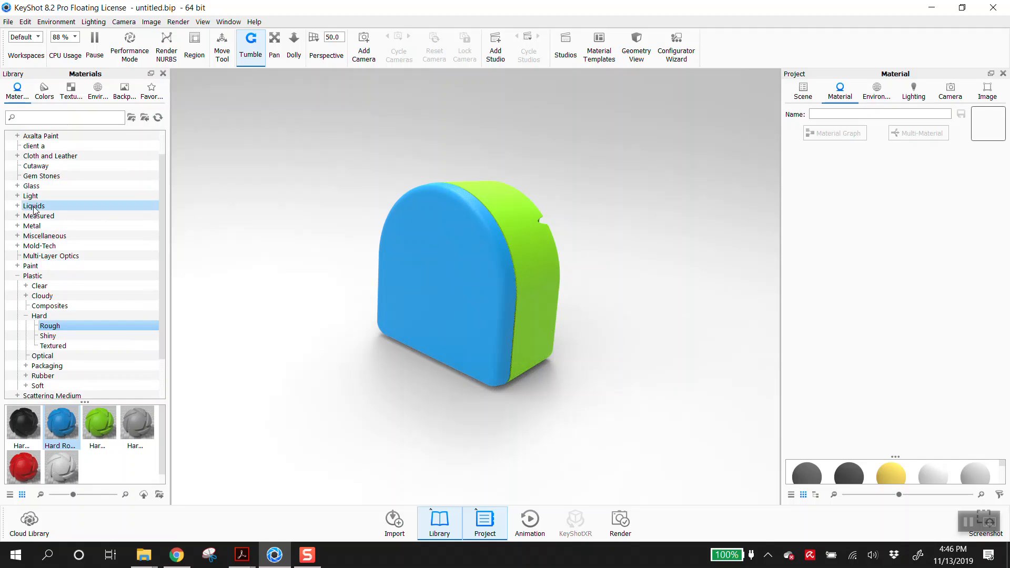
scroll(69, 226, "up", 1)
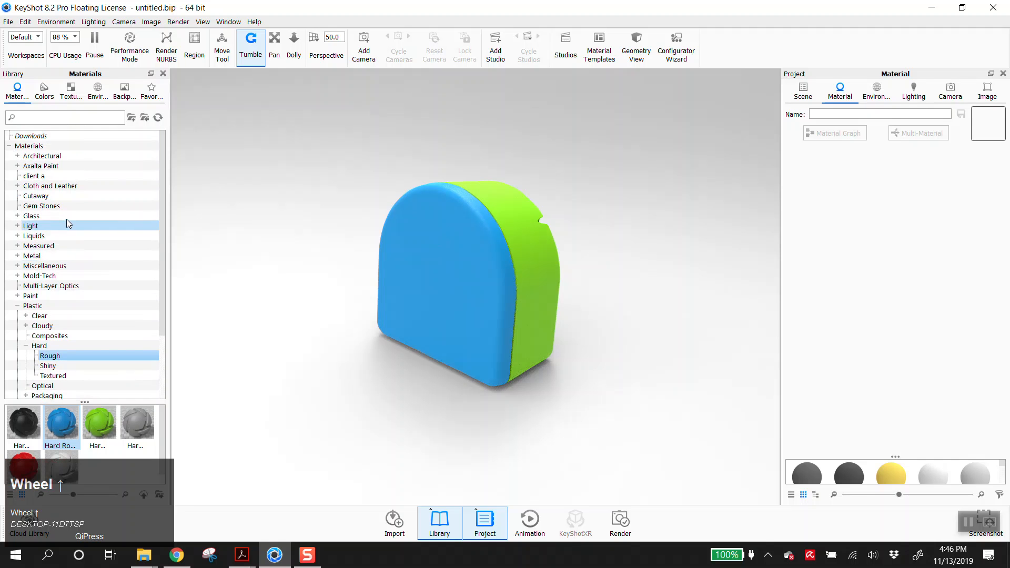
left_click(18, 186)
left_click(39, 196)
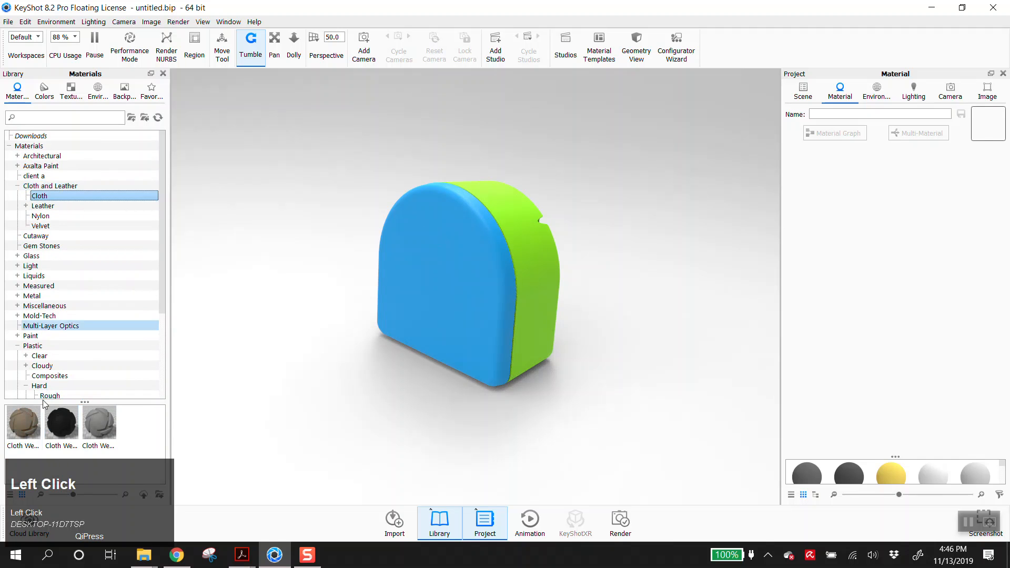
left_click_drag(23, 422, 482, 246)
scroll(627, 248, "down", 3)
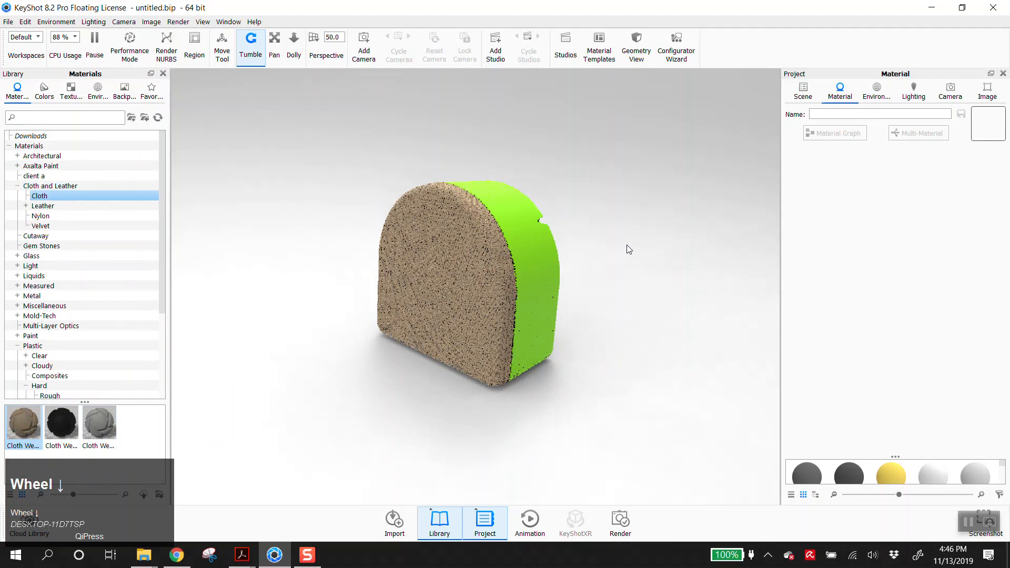
left_click(479, 269)
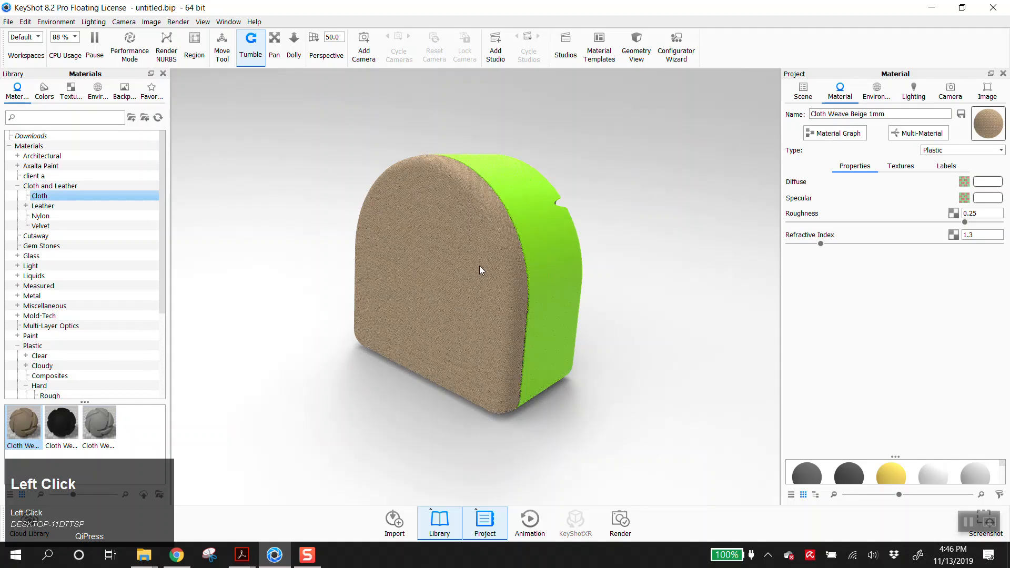
Step: Set the green body material's diffuse color to dark blue-grey, RGB 75, 101, 110, and its roughness to 0.0766
left_click(520, 197)
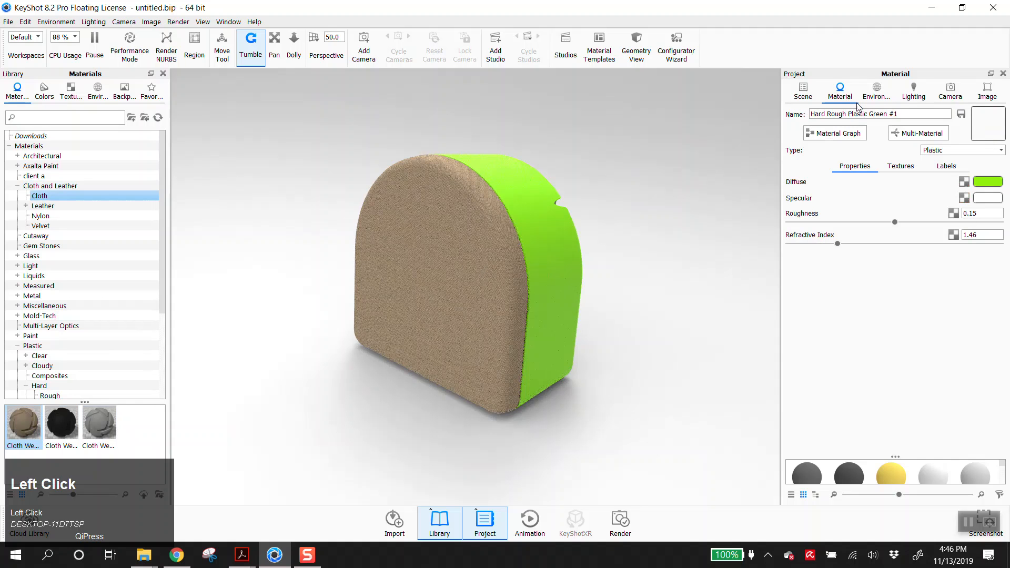
left_click_drag(704, 281, 505, 187)
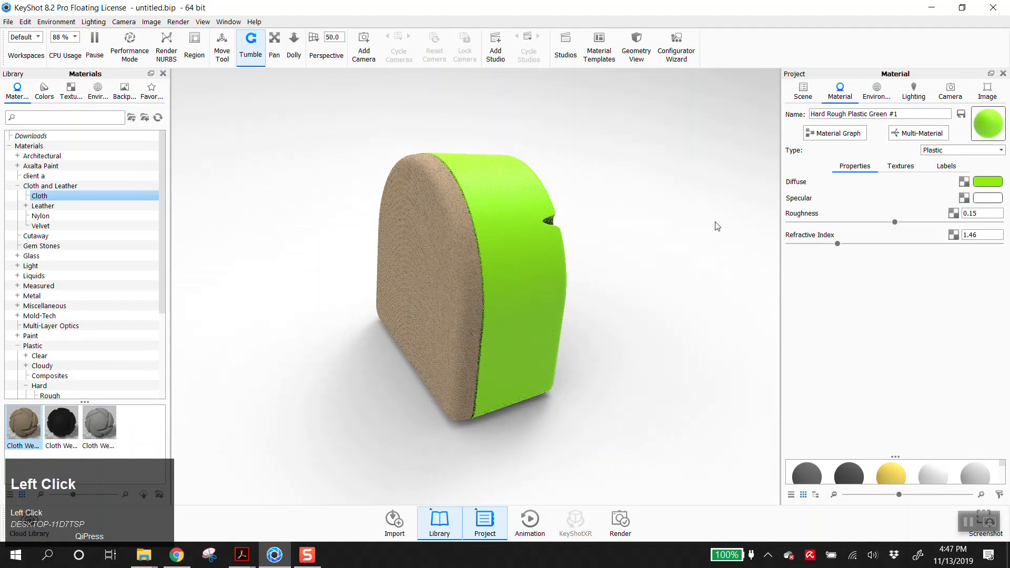
left_click(989, 184)
left_click_drag(912, 91, 896, 129)
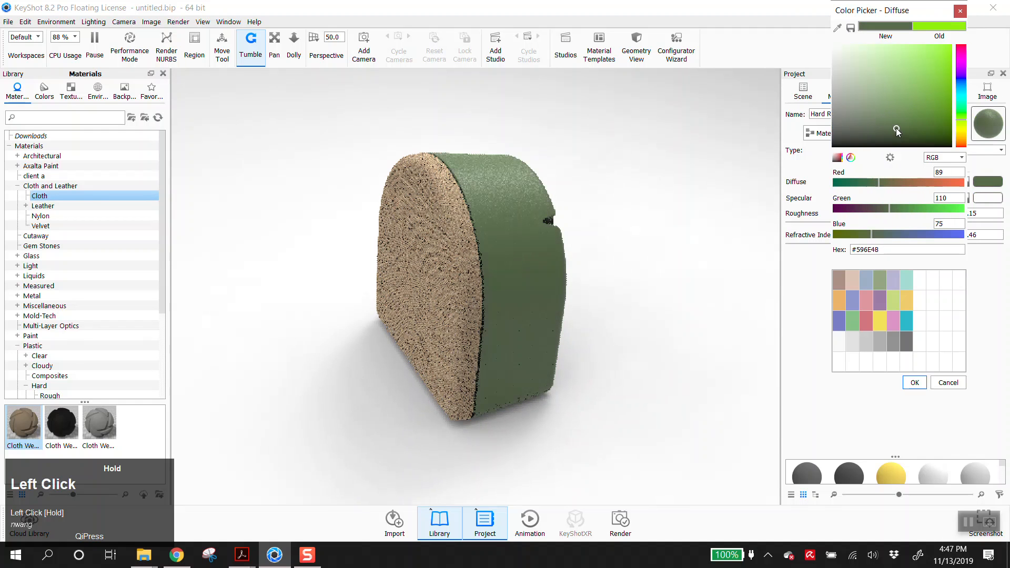
left_click(964, 91)
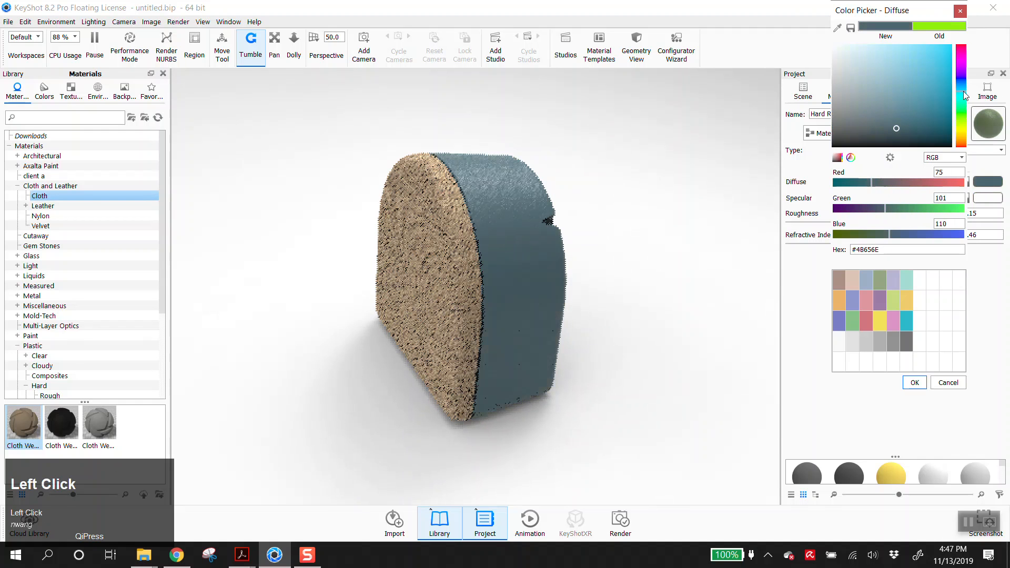
left_click(915, 383)
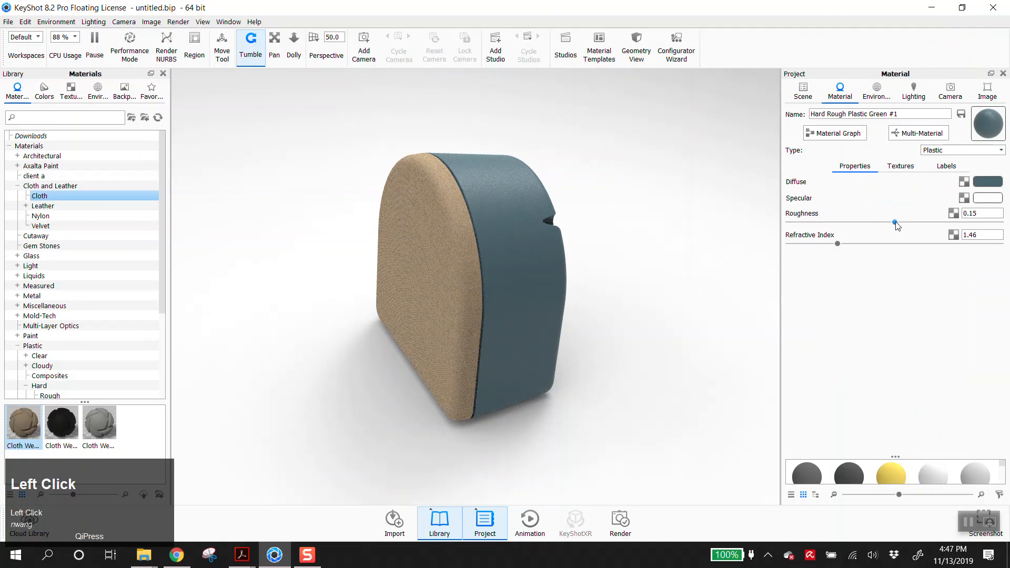
left_click_drag(897, 225, 495, 187)
left_click_drag(789, 222, 838, 225)
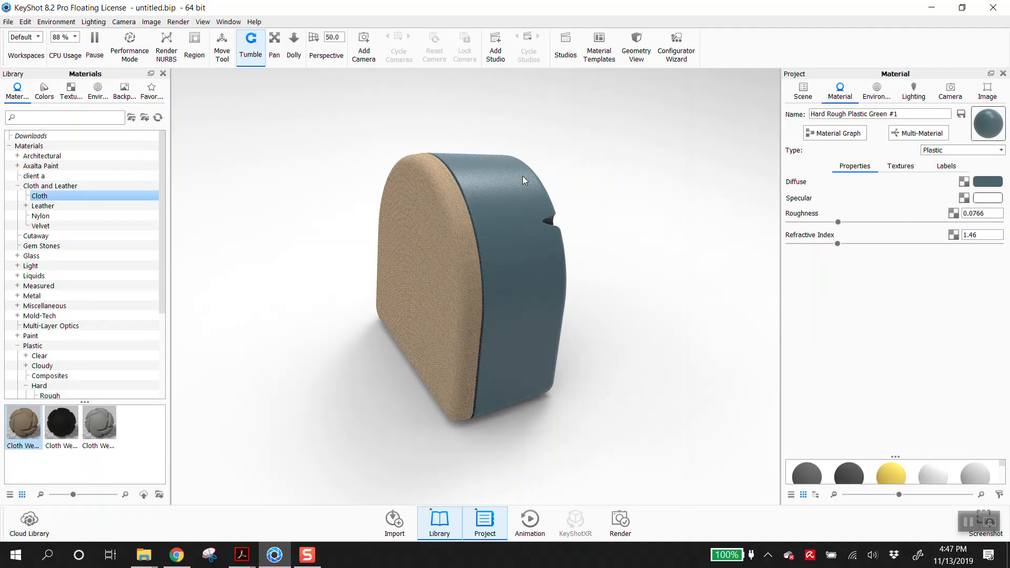
Step: Try red (#FF0000) and light cyan (#8CF1FF) as the body material's specular color, and return it to white
left_click(987, 199)
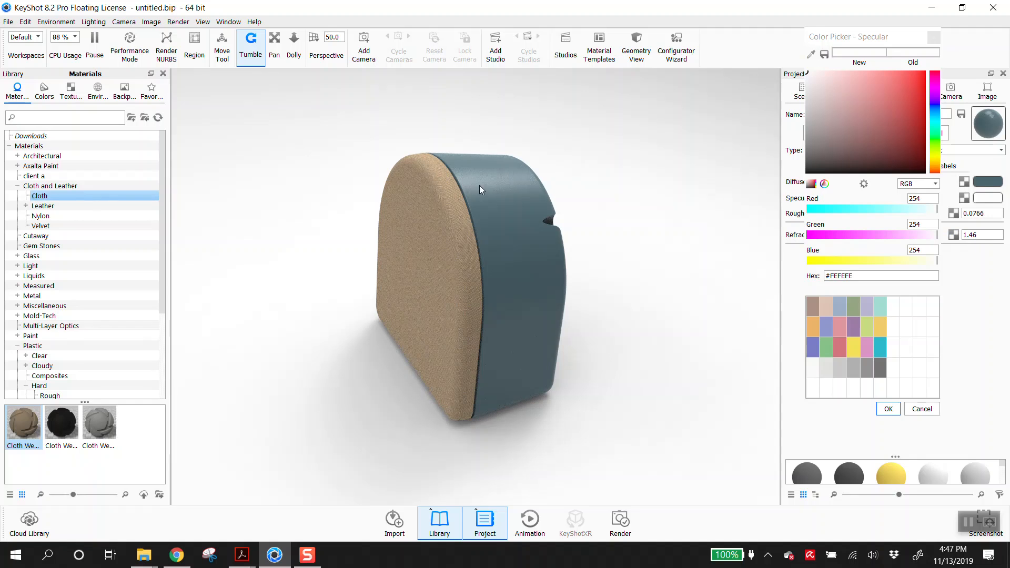
left_click_drag(872, 82, 925, 71)
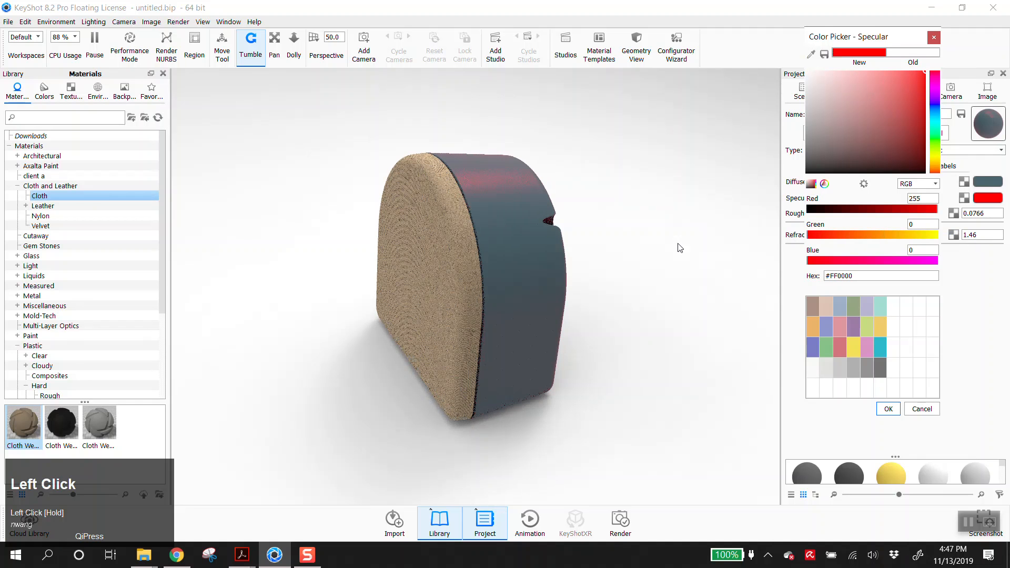
left_click(932, 119)
left_click_drag(869, 96, 889, 74)
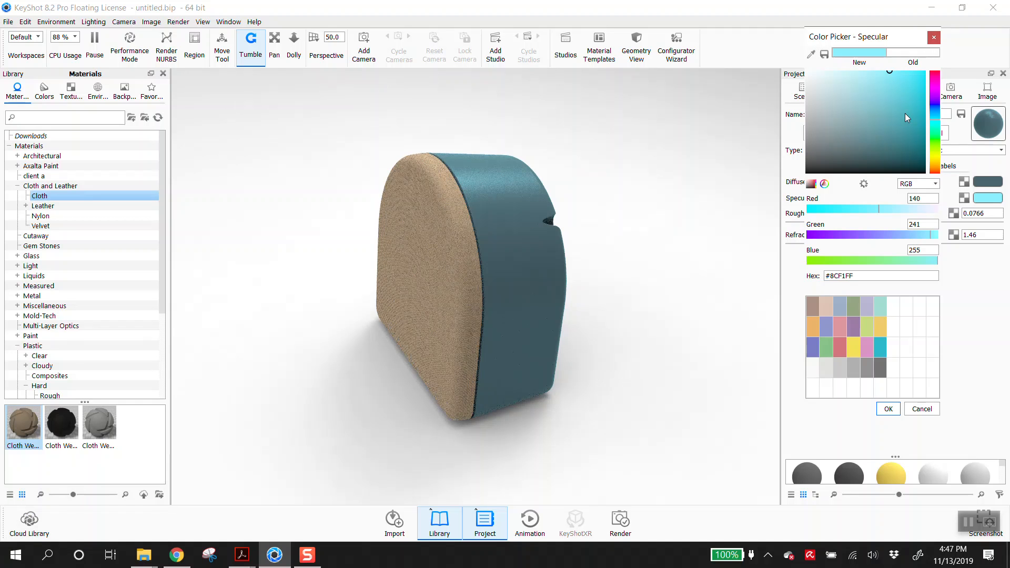
left_click(912, 53)
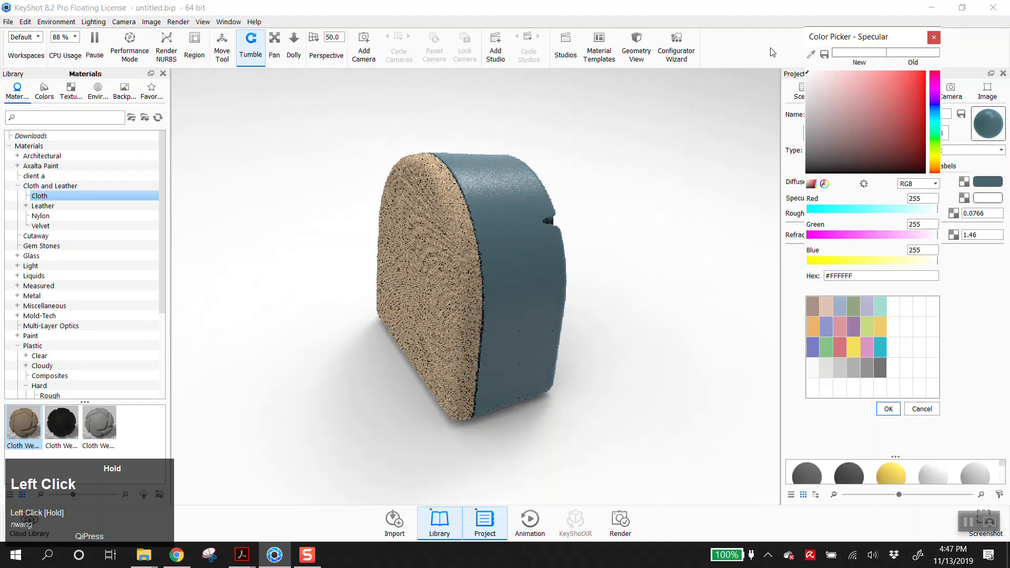
left_click(938, 38)
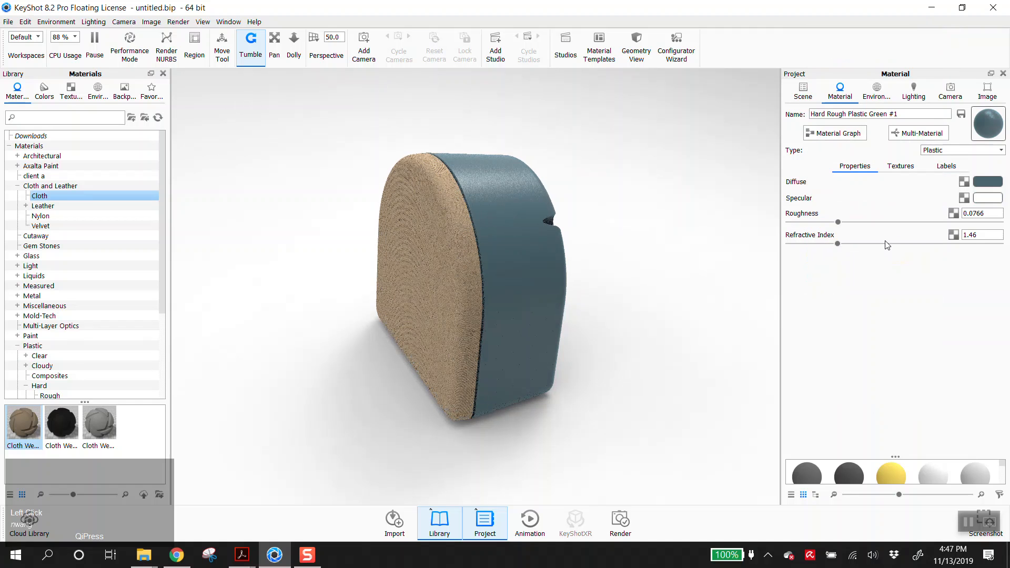
Step: Examine the front cloth material up close, together with its diffuse, specular and bump weave textures
double_click(437, 220)
scroll(446, 181, "down", 1)
scroll(450, 202, "down", 4)
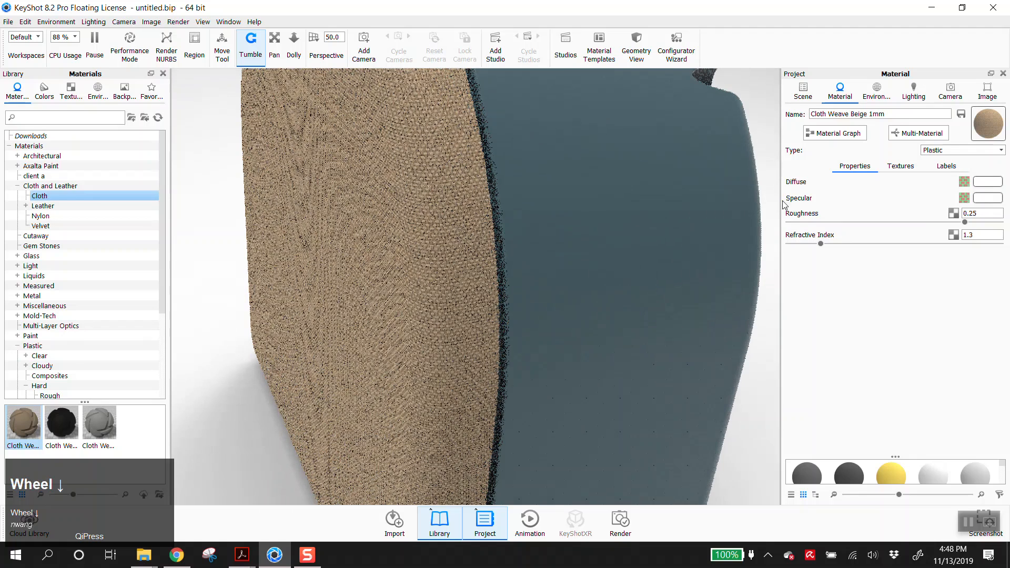
left_click(901, 167)
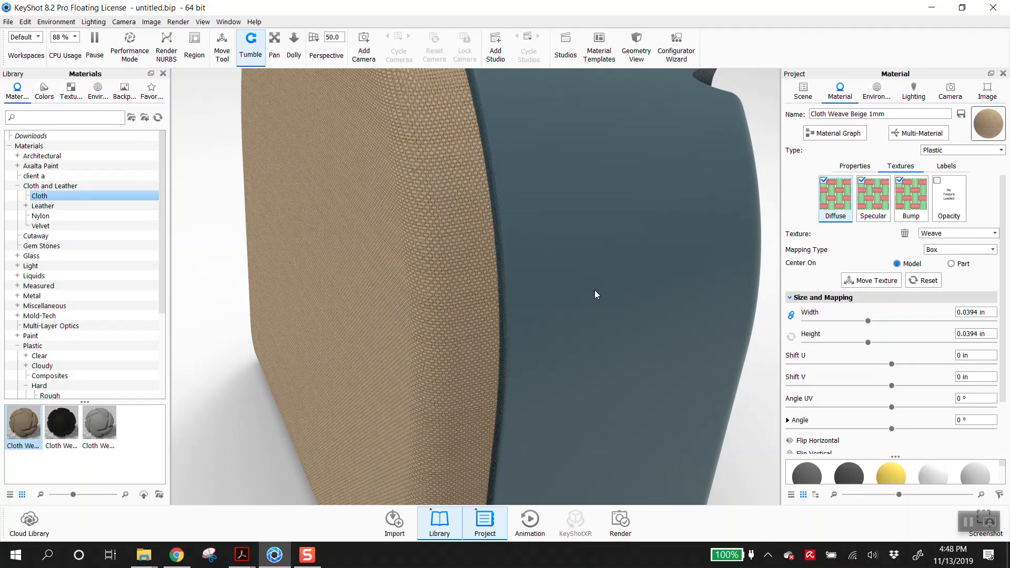
scroll(531, 309, "up", 2)
left_click_drag(535, 329, 570, 333)
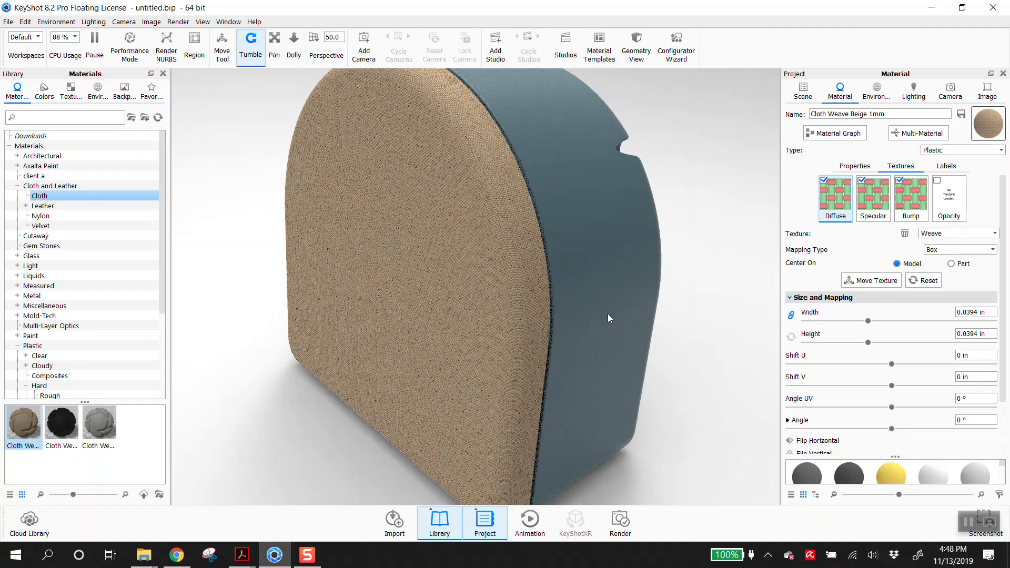
middle_click(691, 272)
middle_click_drag(691, 272, 595, 323)
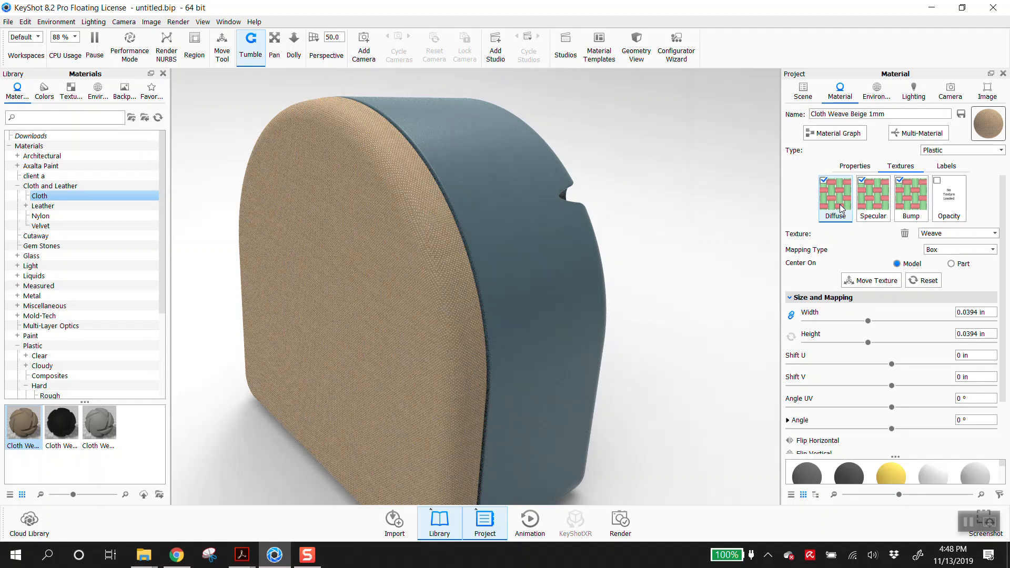
left_click(882, 196)
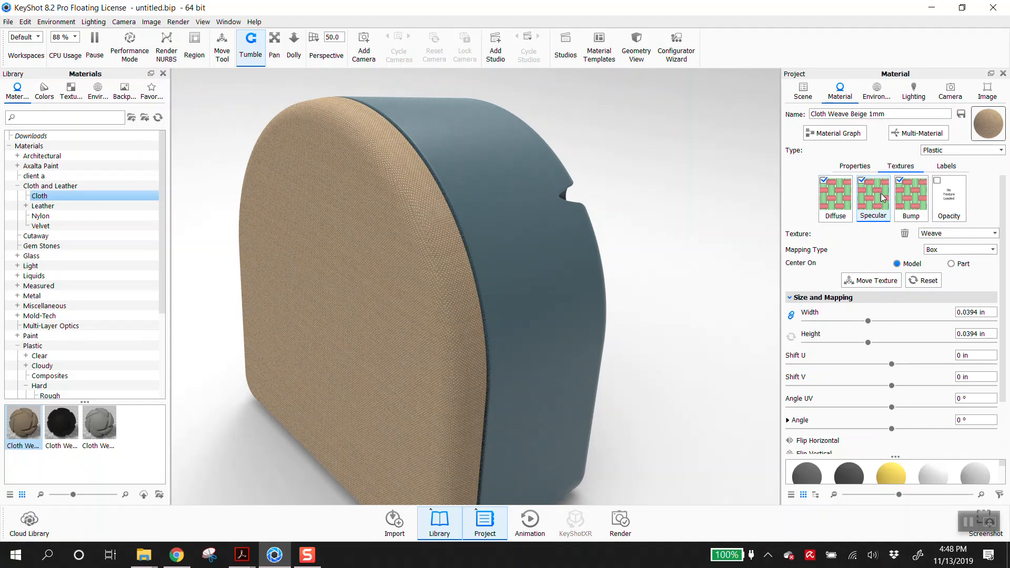
left_click(915, 200)
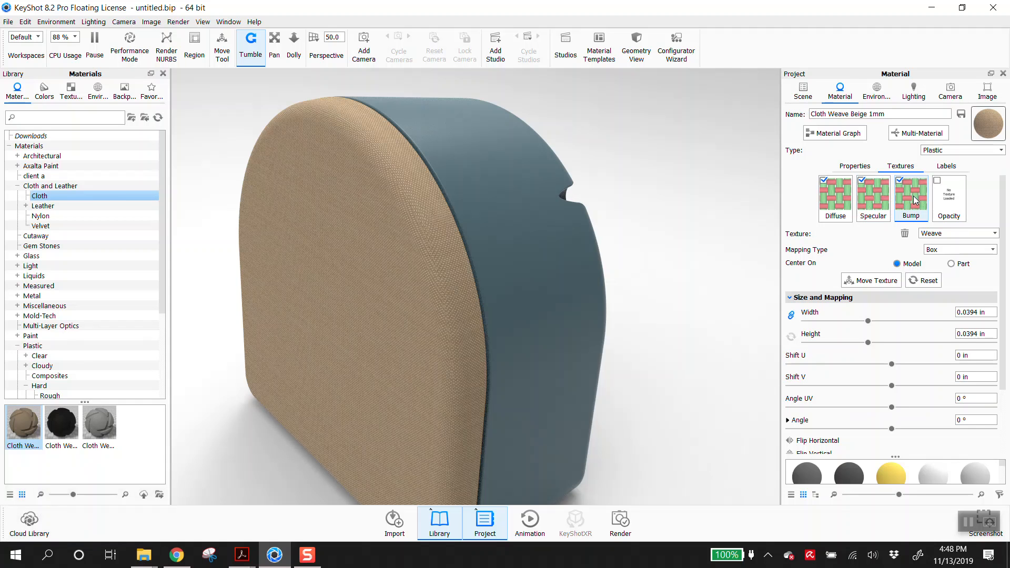
Step: Set the front cloth material's diffuse weave texture to a width of 0.1 in, with the height linked
left_click(834, 215)
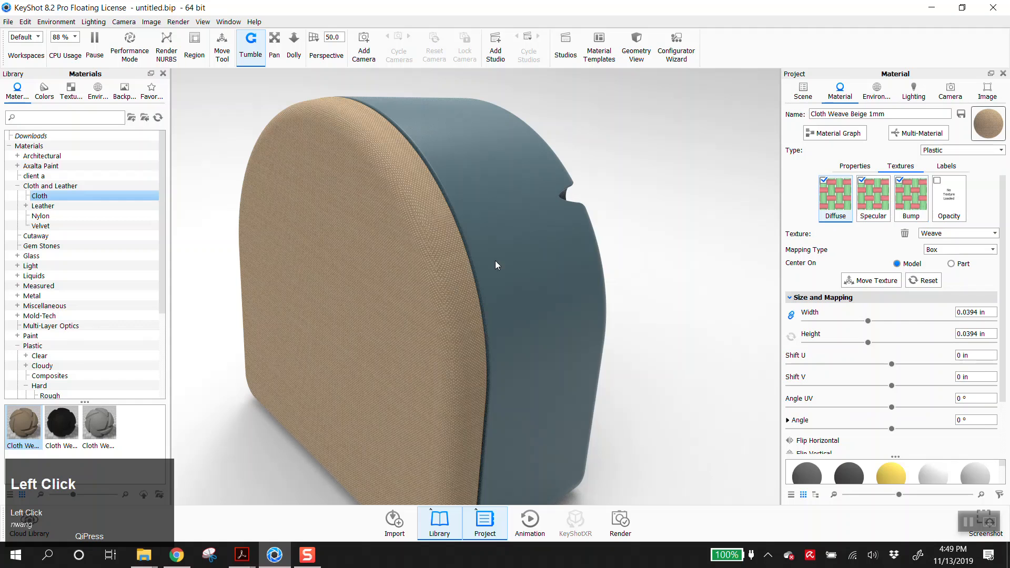
left_click_drag(991, 315, 965, 317)
type("1")
key("Tab")
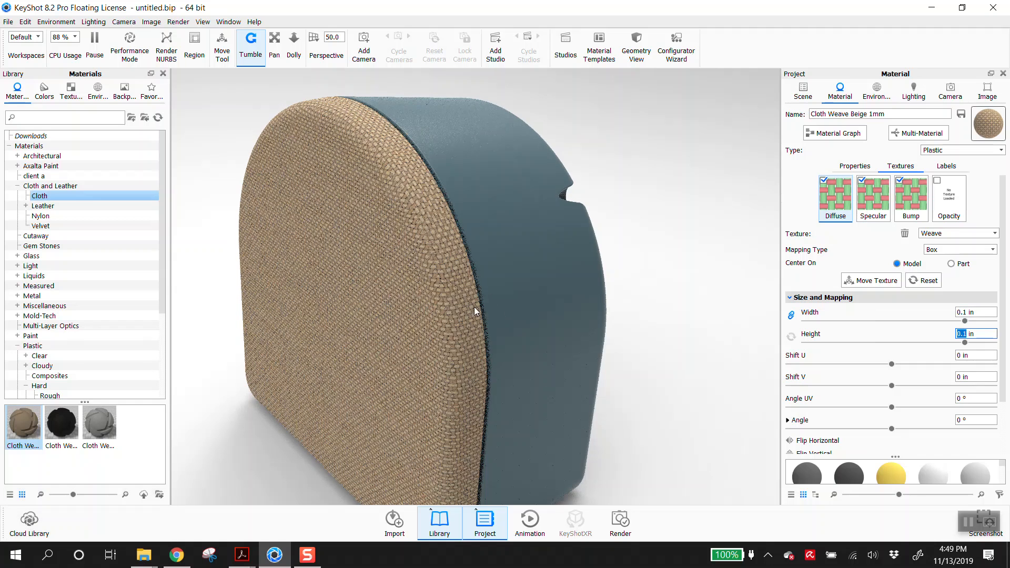
Step: Set the bump height of the front cloth's weave texture to 2 and view the speaker from the front and back
left_click(909, 206)
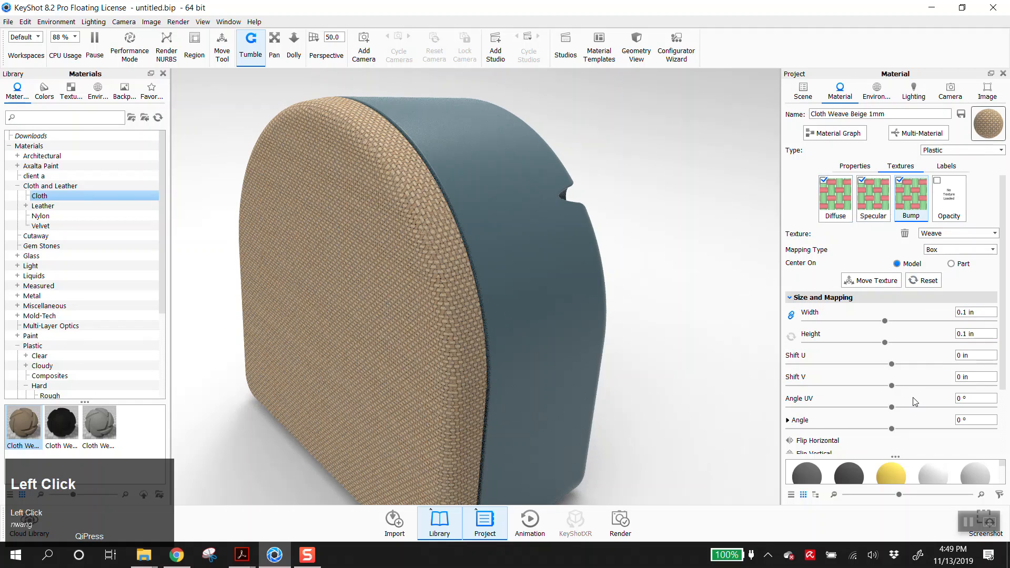
scroll(912, 423, "down", 2)
scroll(939, 391, "down", 1)
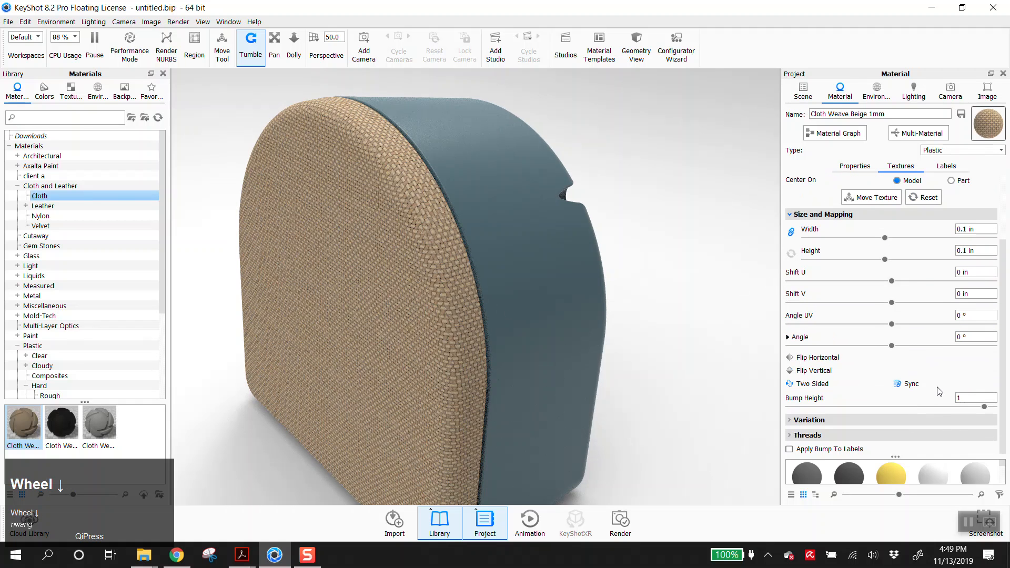
left_click(963, 397)
type("2")
key("Tab")
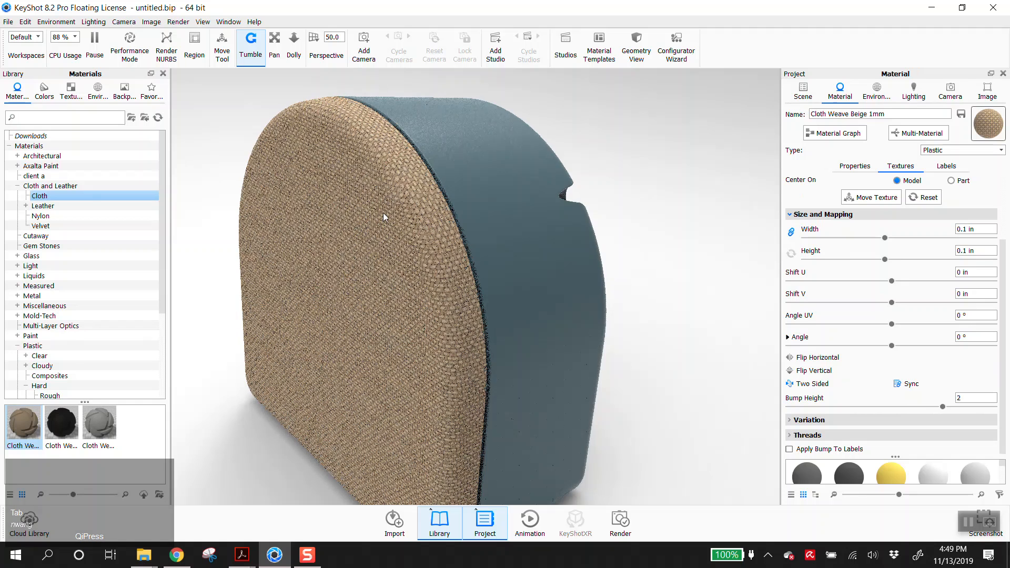
scroll(494, 344, "up", 5)
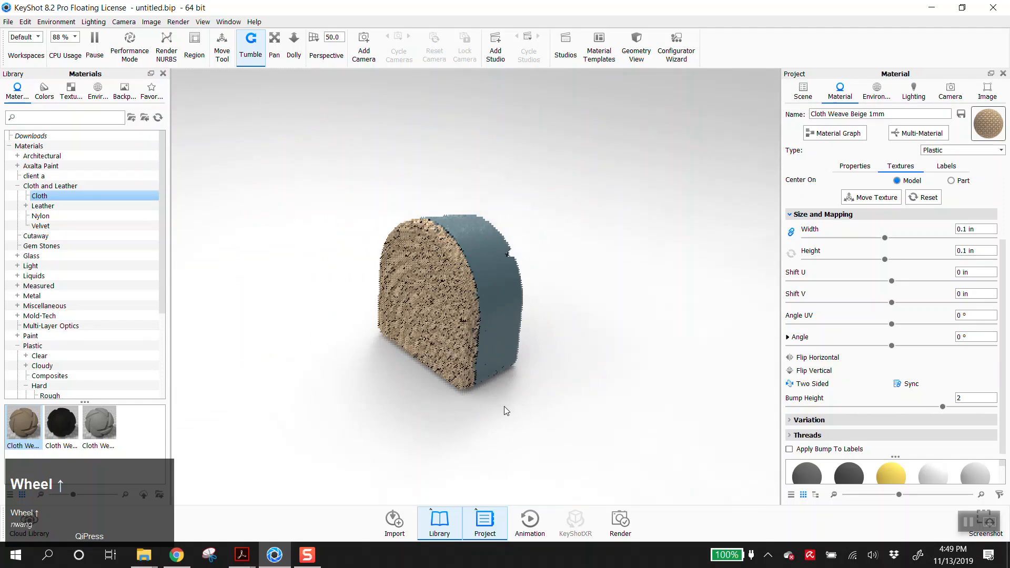
left_click_drag(555, 291, 526, 337)
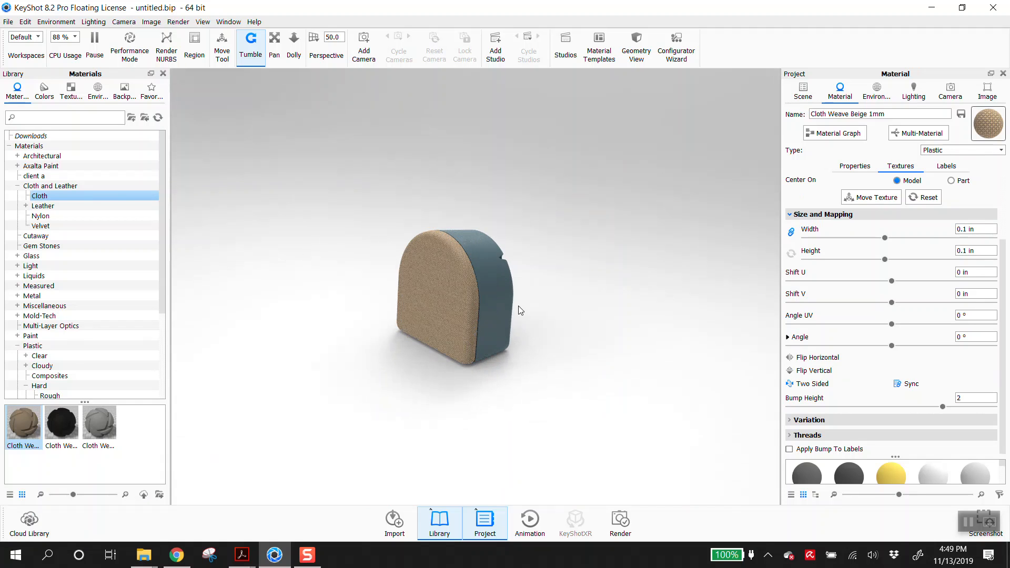
scroll(519, 241, "down", 5)
left_click_drag(576, 284, 190, 278)
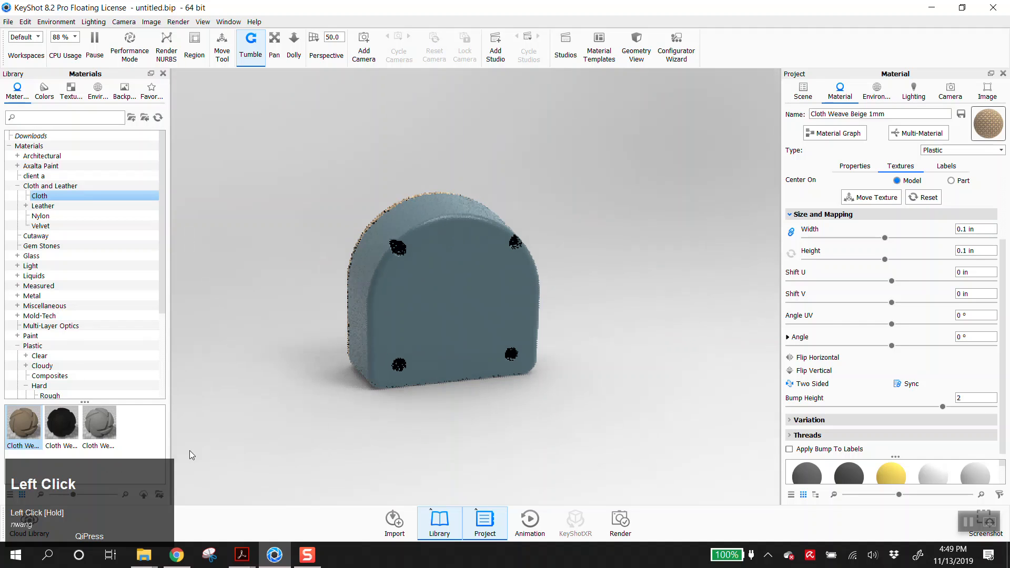
Step: Switch to Chrome and search Google for "sony logo" in a new tab
mouse_move(169, 563)
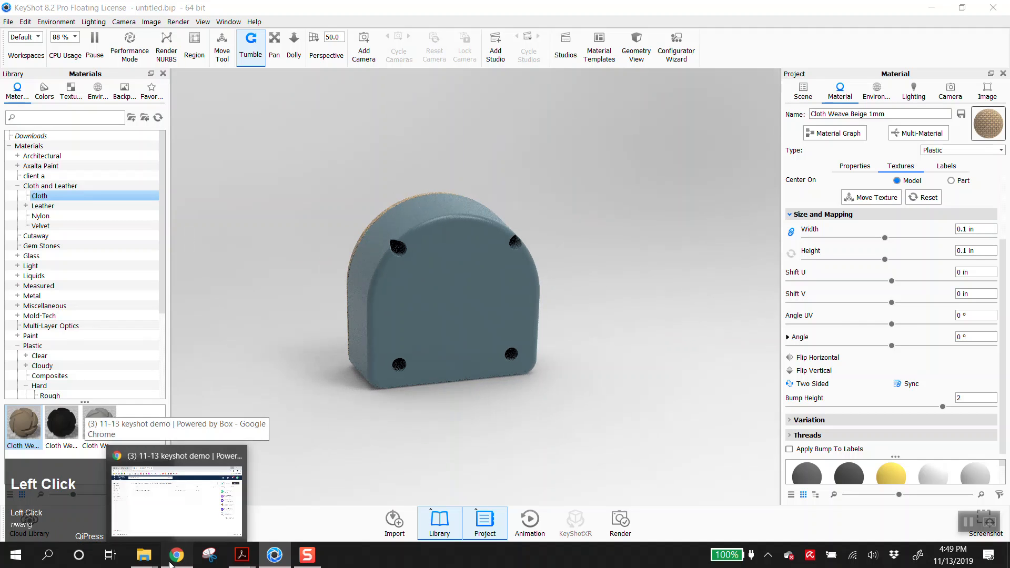
left_click(197, 509)
left_click(334, 11)
type("s")
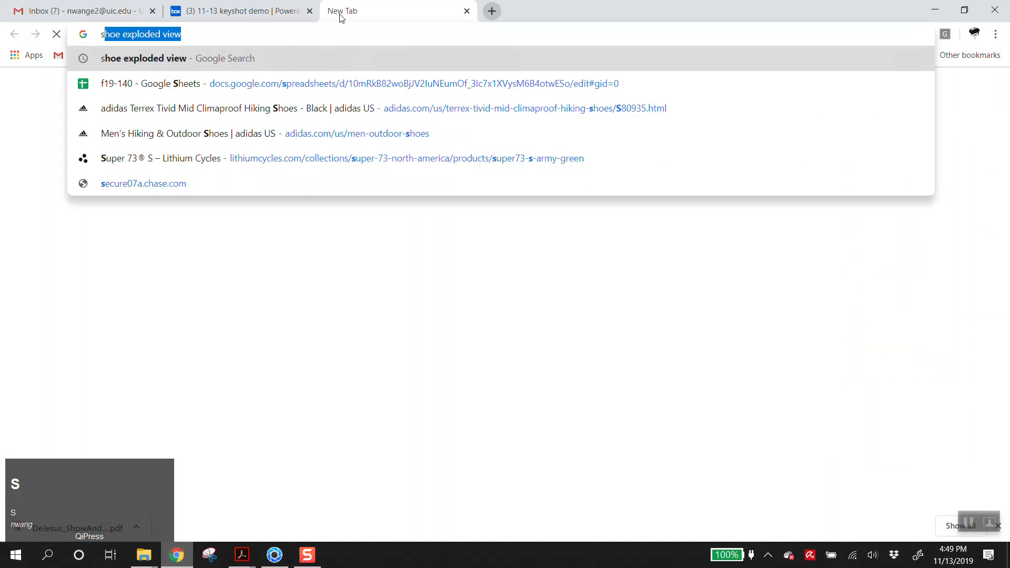
type("ony logo")
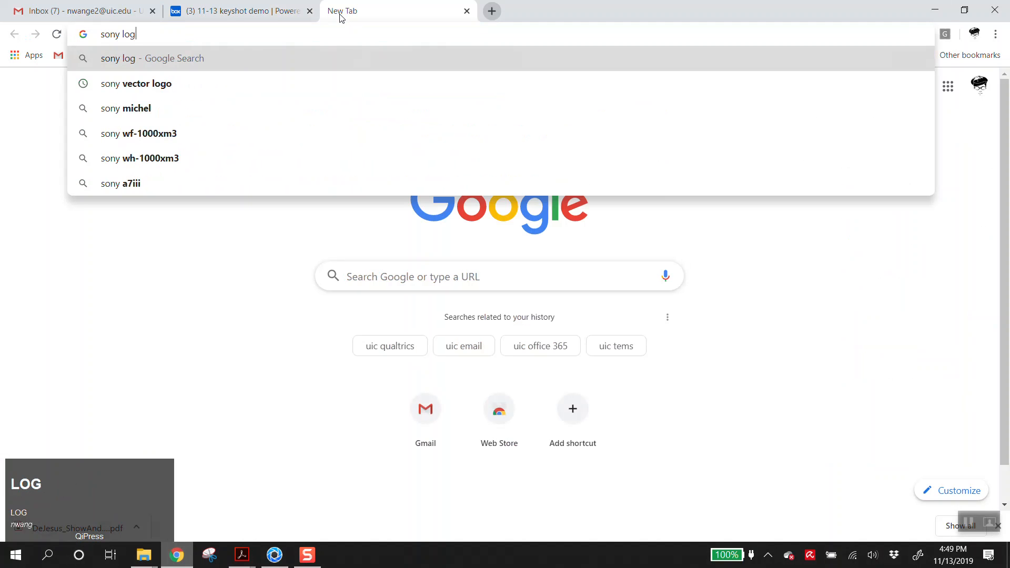
key("Return")
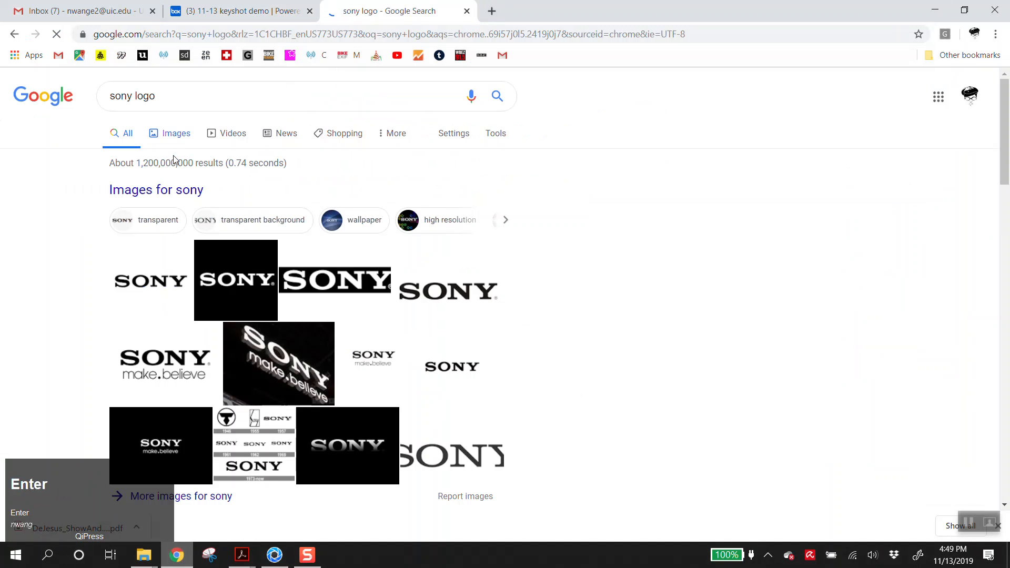
Step: Find the transparent 1269 × 900 Sony logo among the image results and save it to the Desktop as sony-logo-eps-png-sony-logo-png-1269.png
left_click(148, 281)
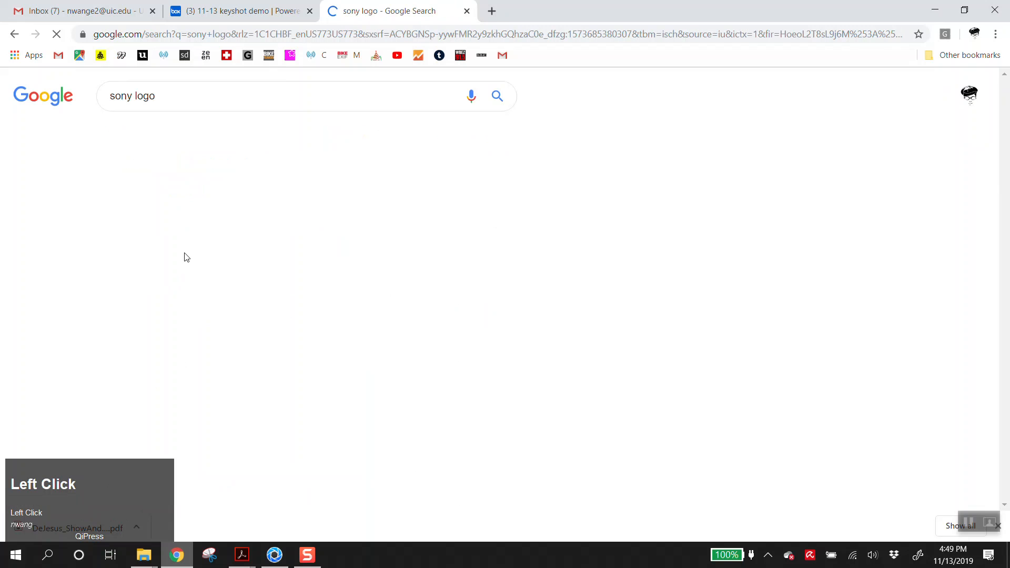
left_click(118, 280)
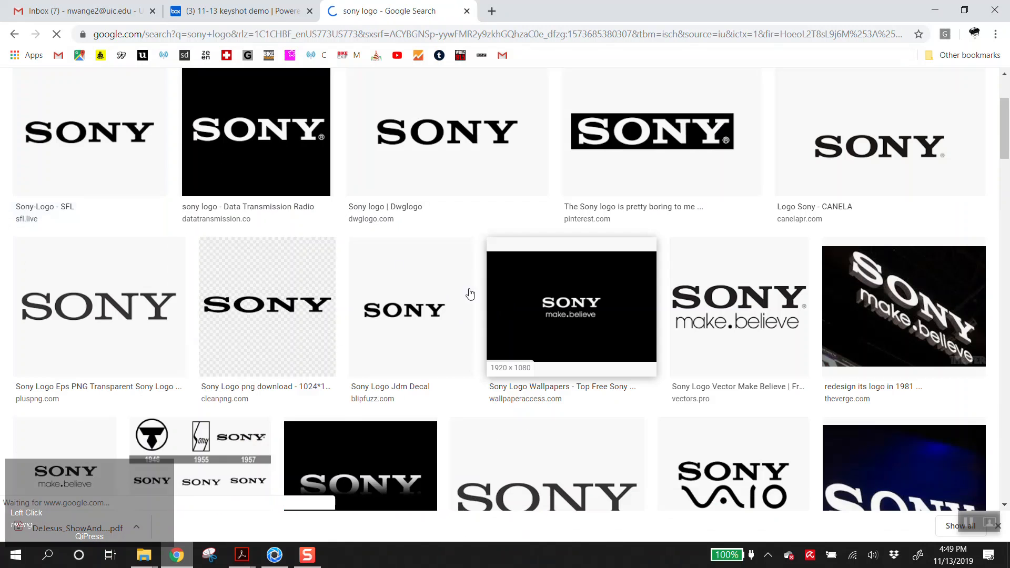
left_click(94, 293)
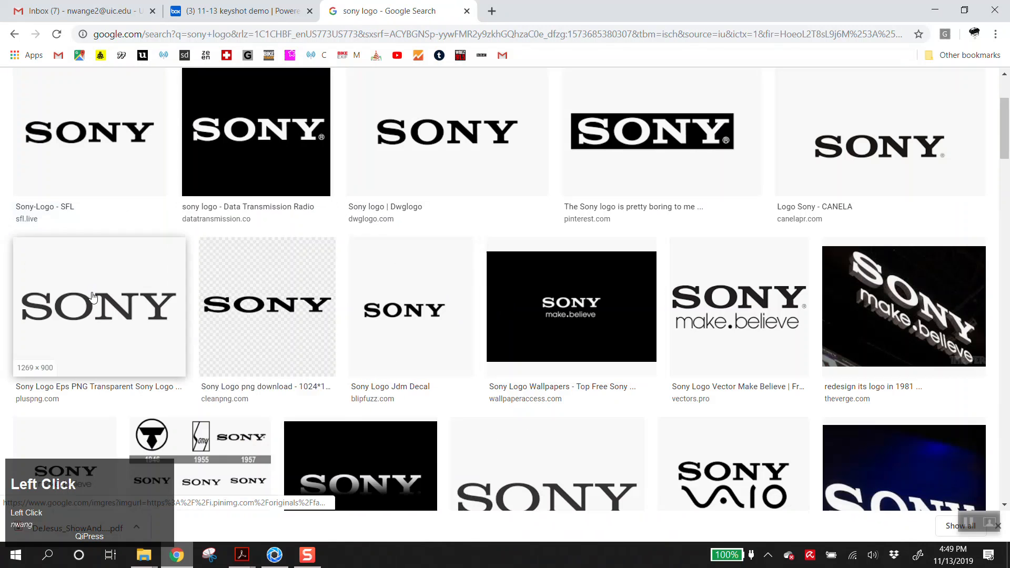
right_click(671, 261)
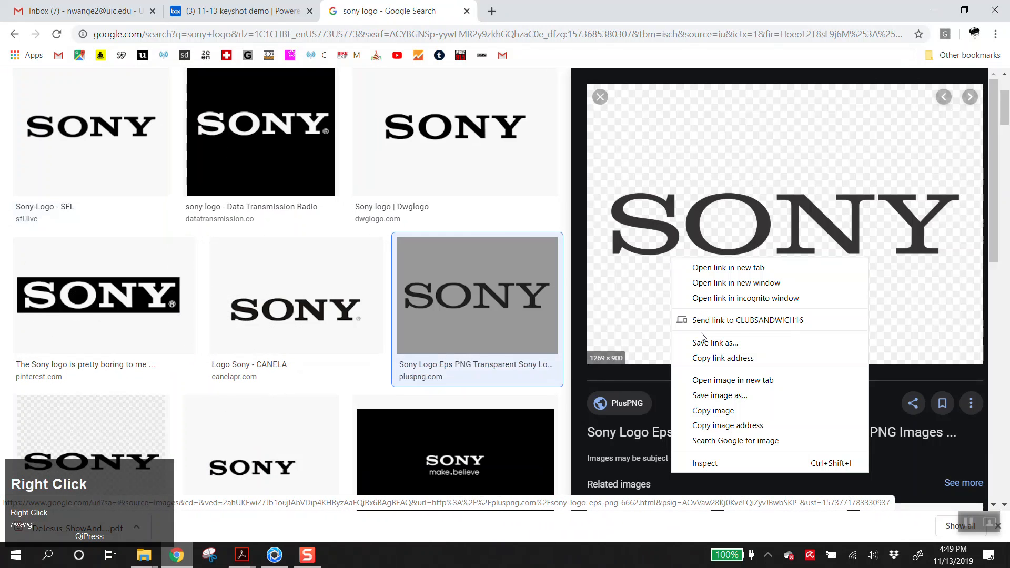
left_click(711, 396)
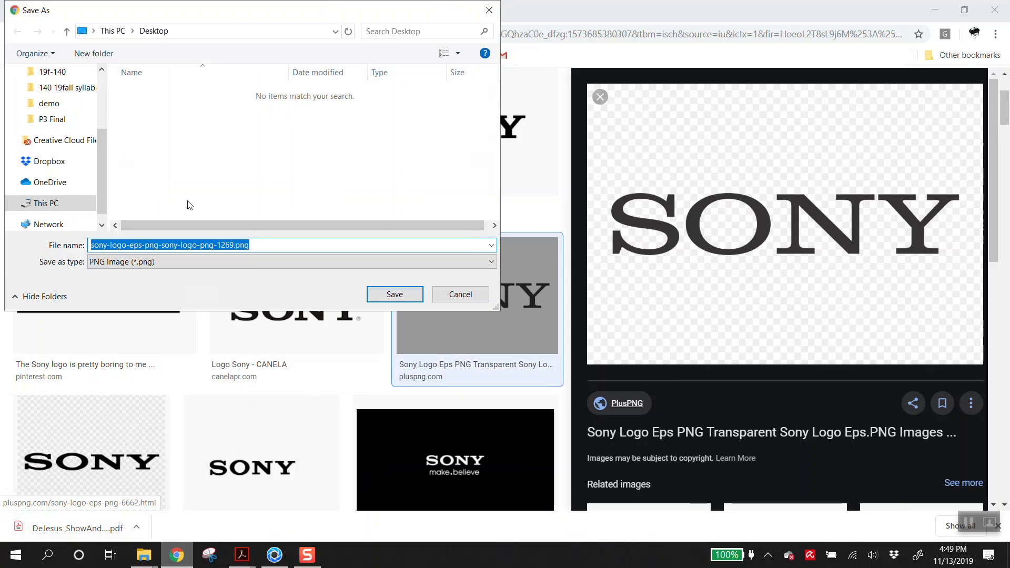
left_click(394, 294)
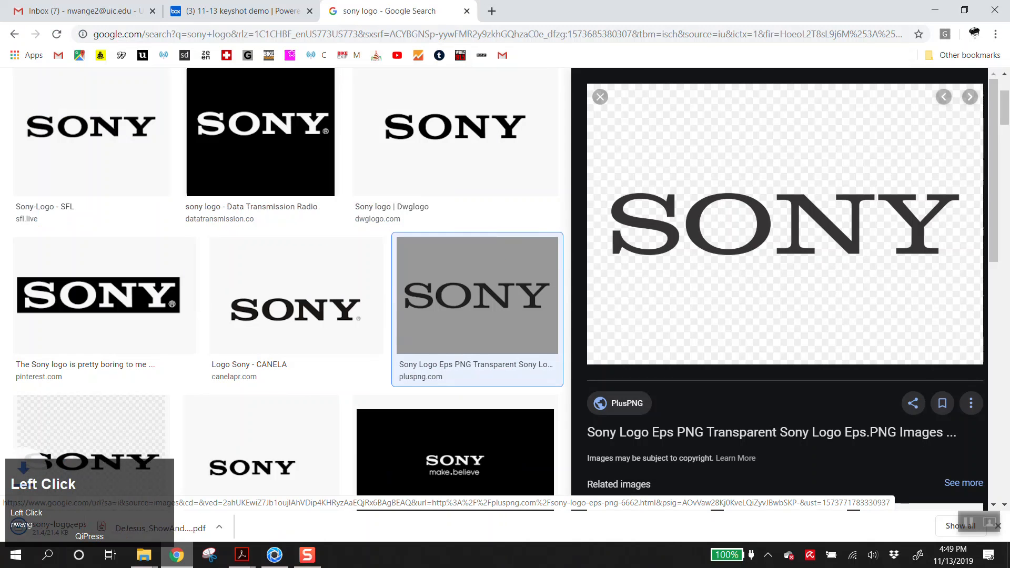
Step: Return to KeyShot and add sony-logo-eps-png-sony-logo-png-1269.png from the Desktop as a texture label on the blue-grey body material
left_click(934, 10)
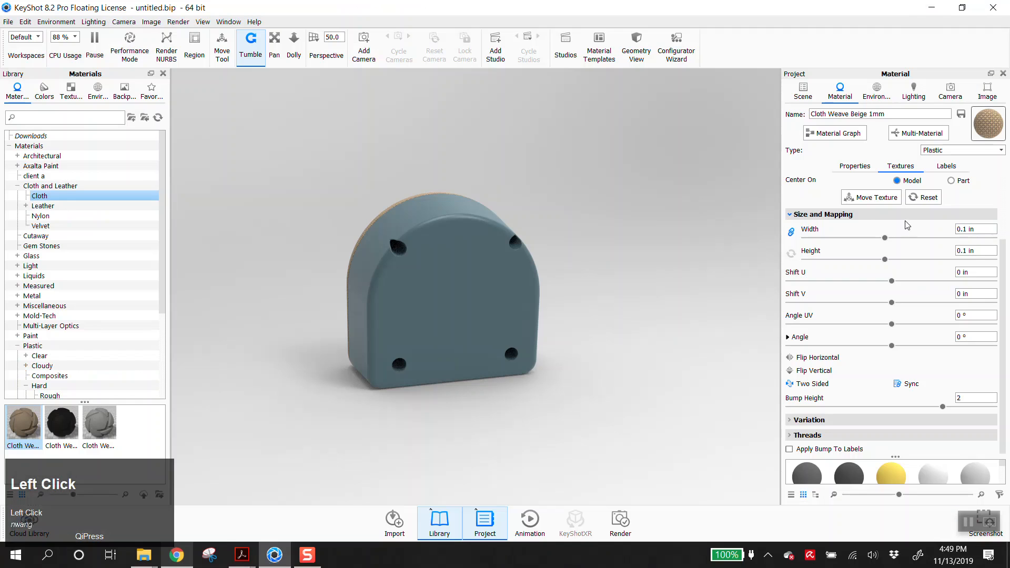
left_click(443, 305)
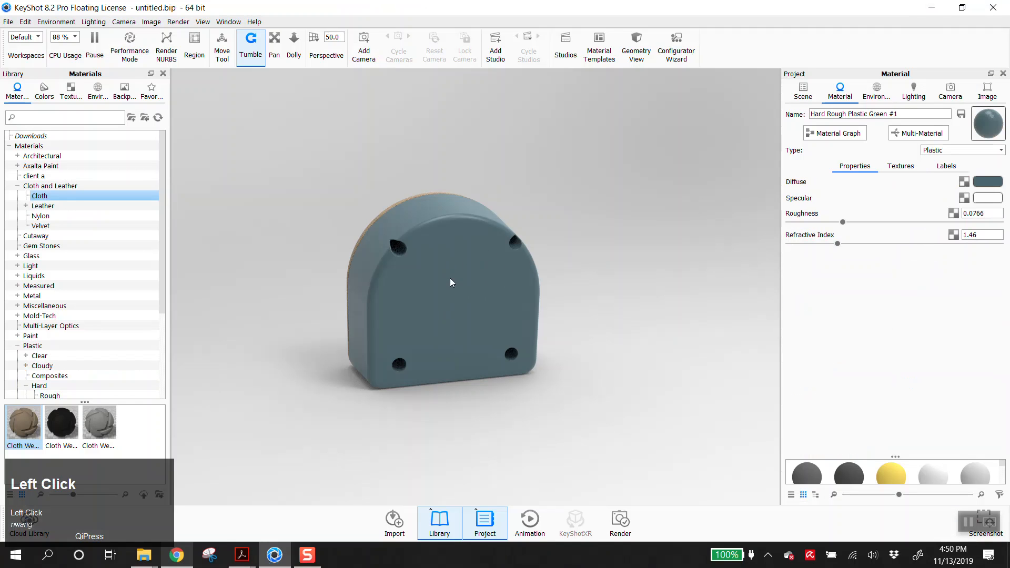
left_click_drag(444, 355, 332, 328)
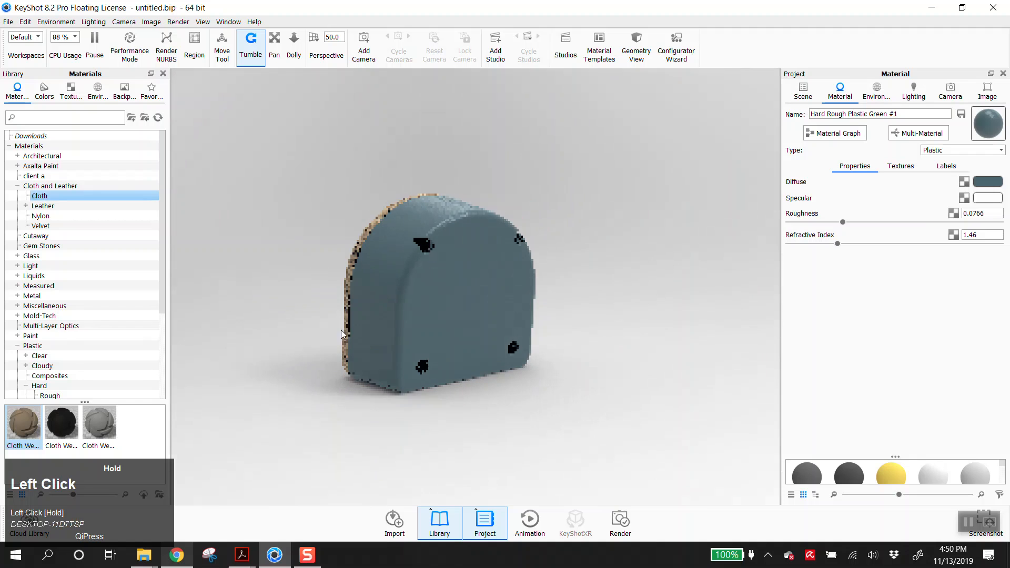
left_click(945, 166)
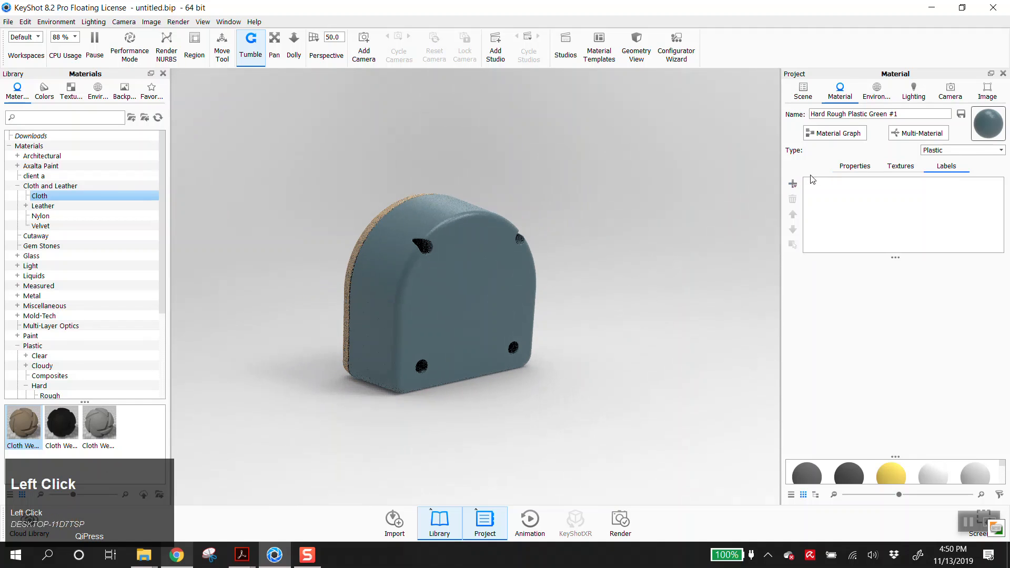
left_click(792, 184)
left_click(800, 185)
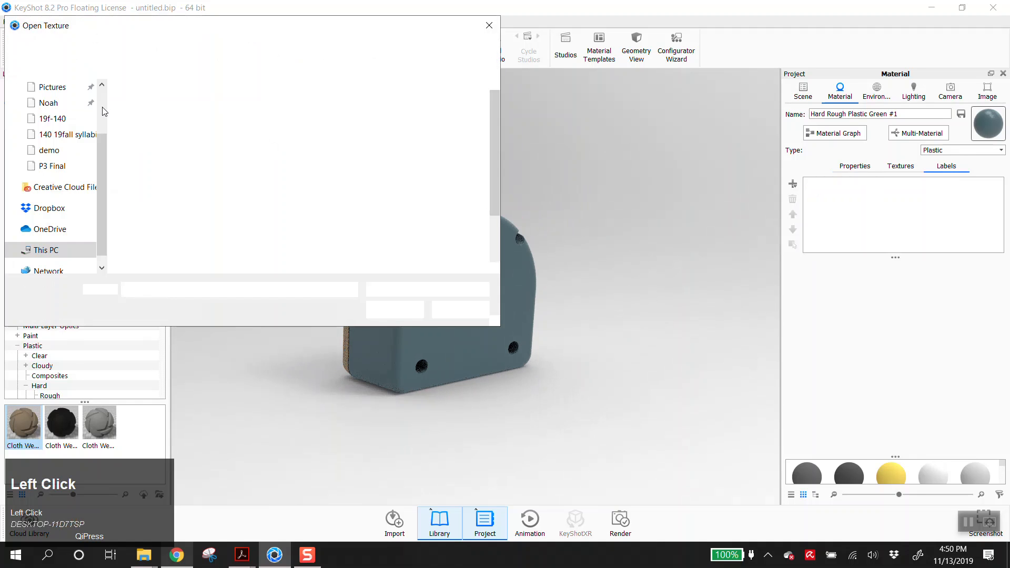
scroll(99, 147, "up", 2)
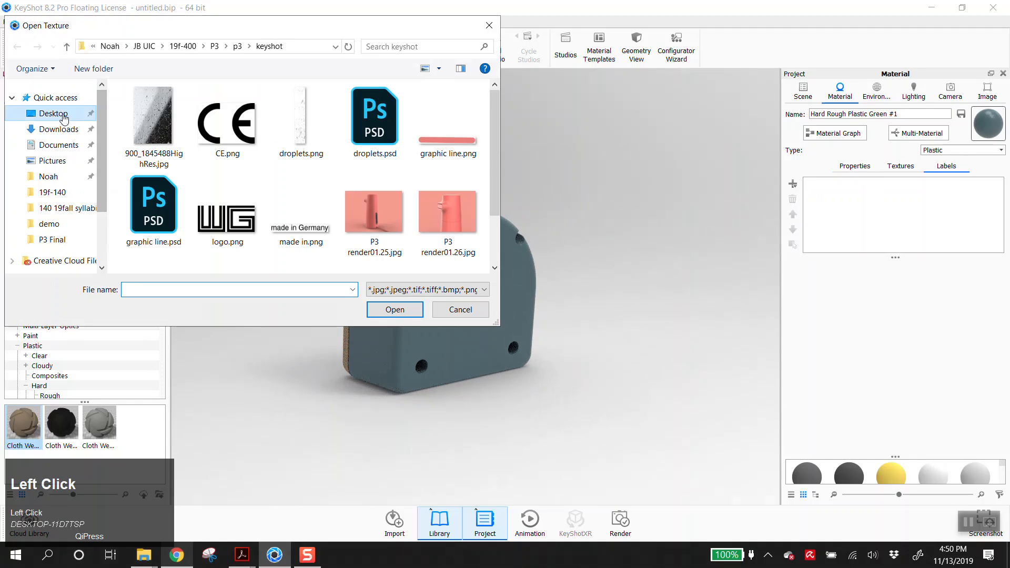
left_click(53, 113)
left_click(179, 112)
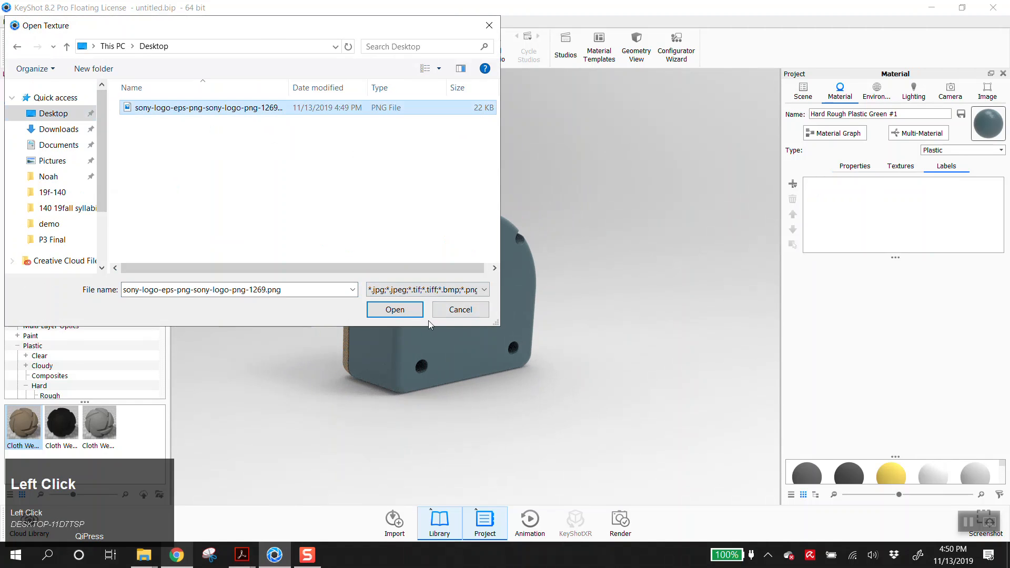
left_click(409, 309)
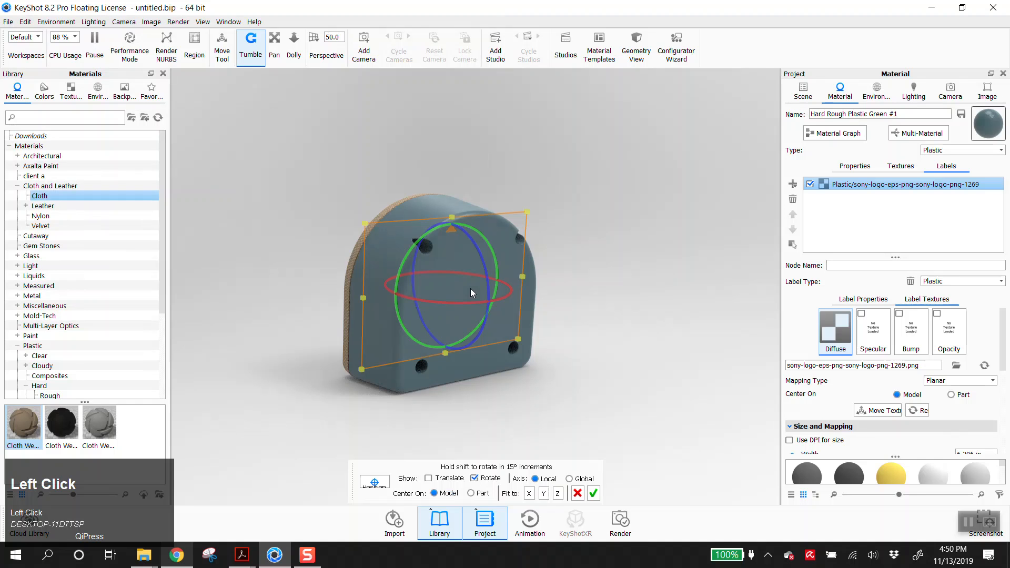
Step: Place the Sony logo label on the lower half of the speaker's back face and confirm its position
left_click(462, 315)
mouse_move(462, 314)
left_mouse_down()
mouse_move(478, 282)
mouse_move(473, 323)
left_mouse_up()
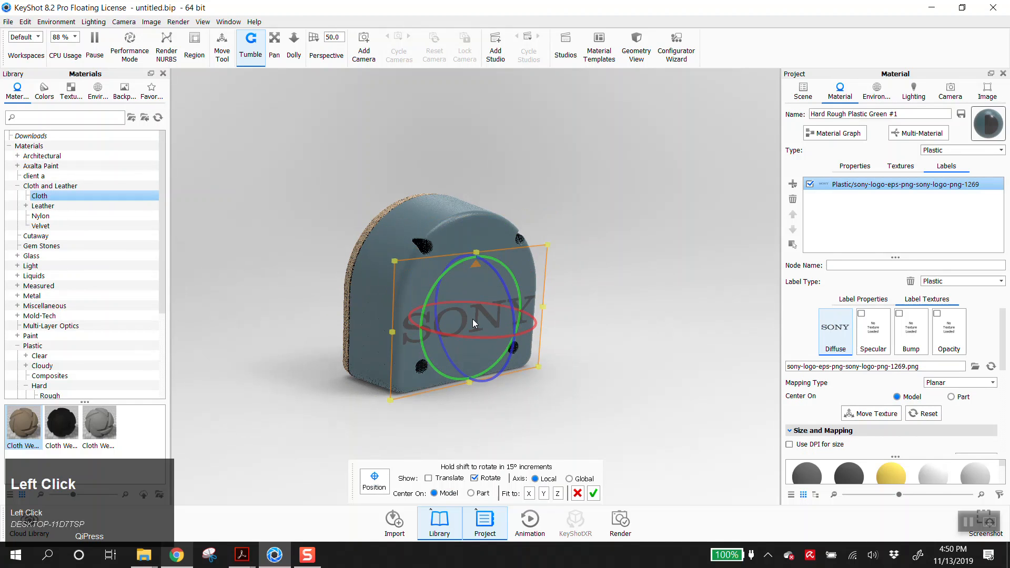
left_click(593, 493)
left_click_drag(519, 404, 473, 402)
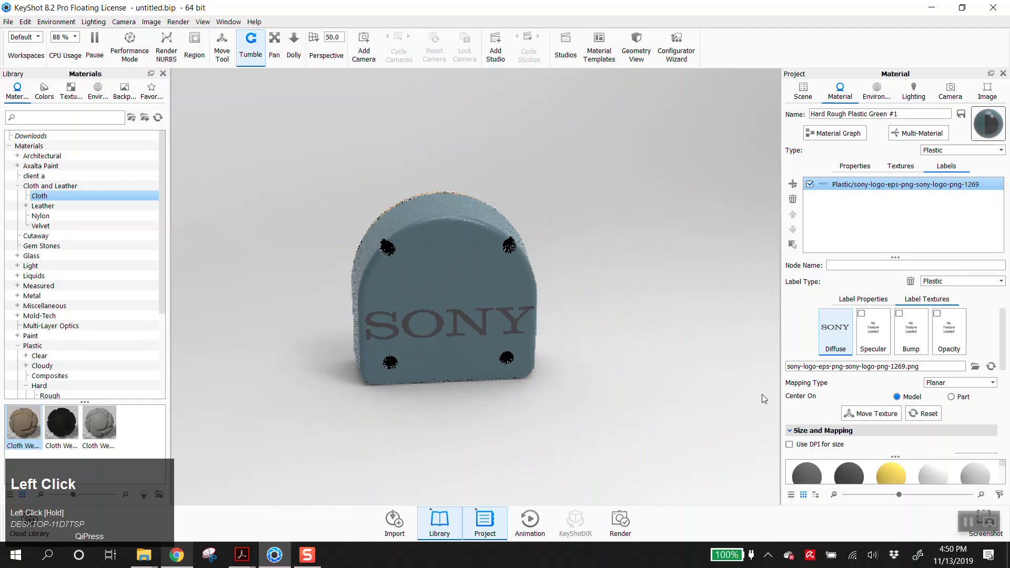
Step: Try a width of 5 in for the Sony label, and settle on 2 in with the height linked
scroll(967, 387, "down", 3)
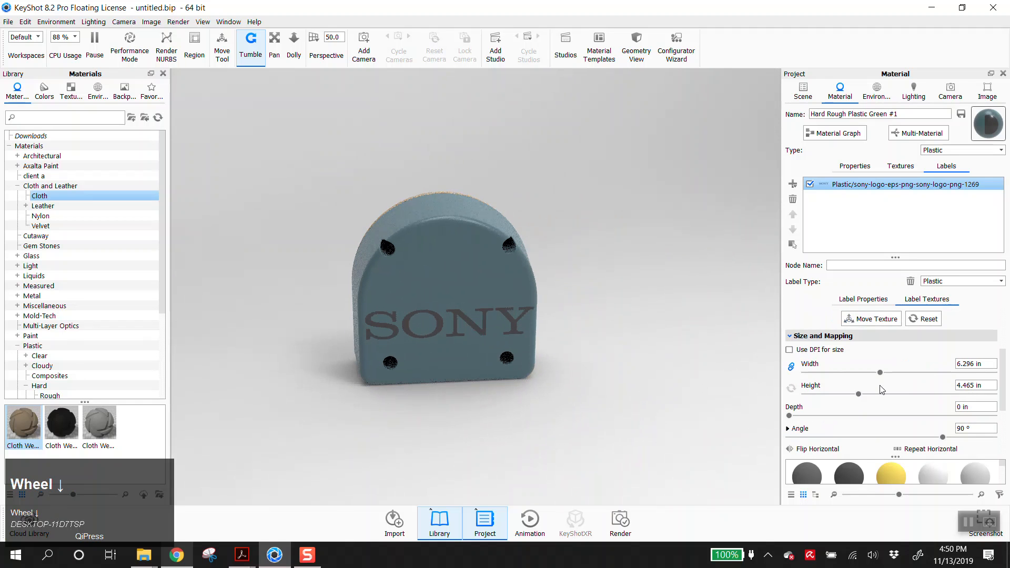
left_click_drag(978, 365, 836, 369)
type("5")
key("Tab")
left_click(955, 363)
double_click(957, 362)
type("2")
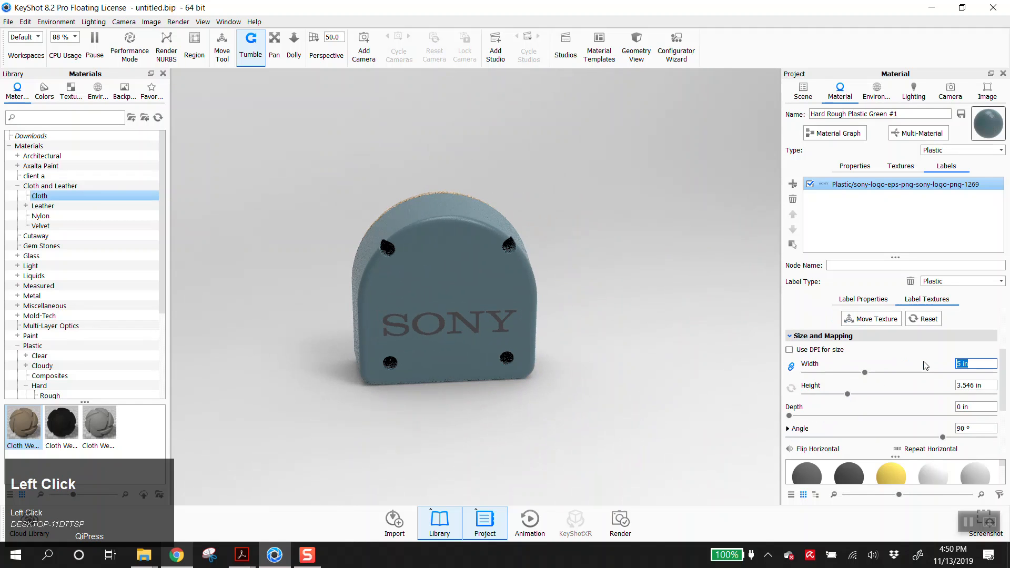
key("Tab")
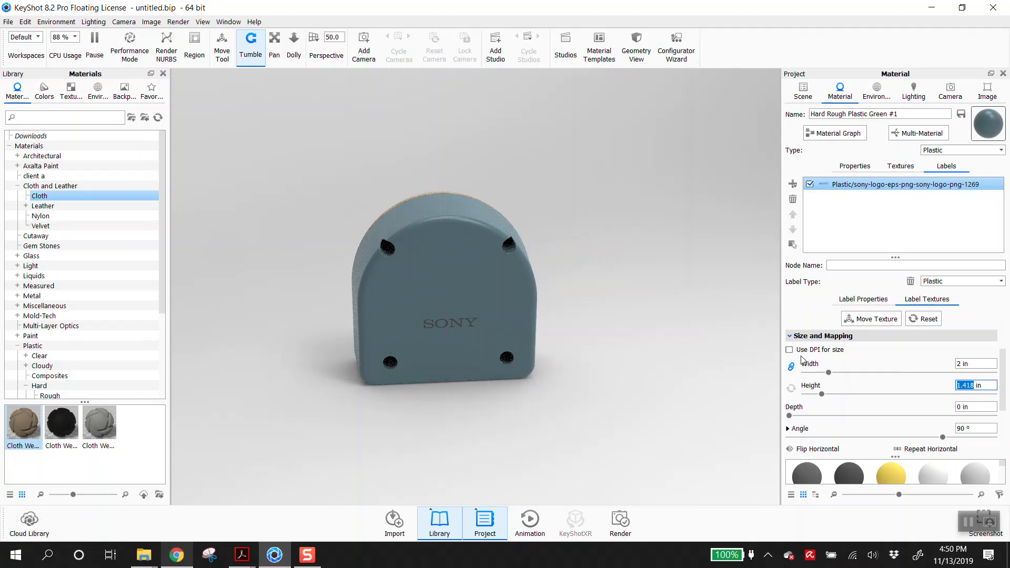
Step: Review the Sony label's properties and texture settings, and check the logo on the speaker's back from an angle
scroll(926, 301, "up", 1)
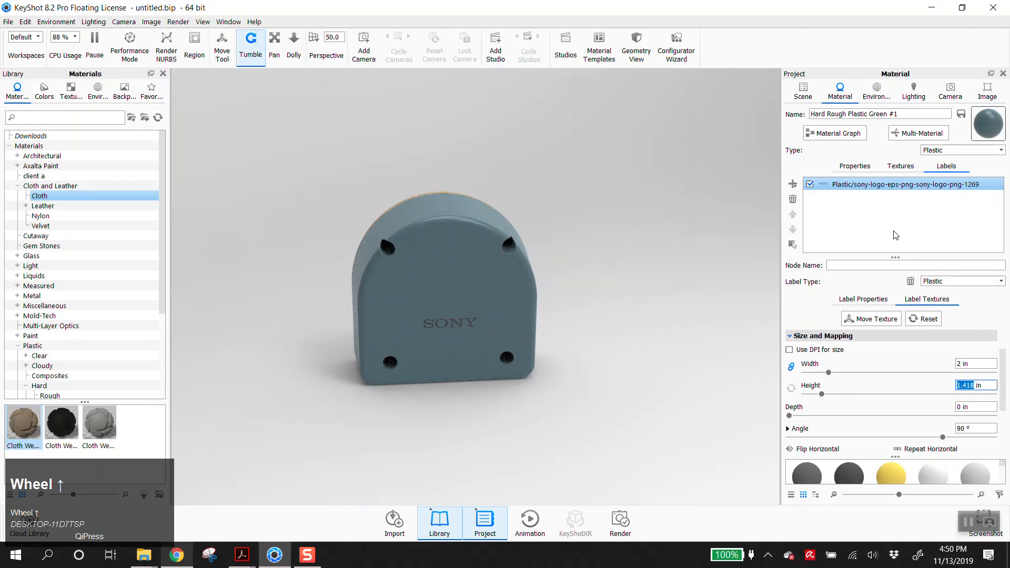
left_click(862, 299)
left_click(929, 299)
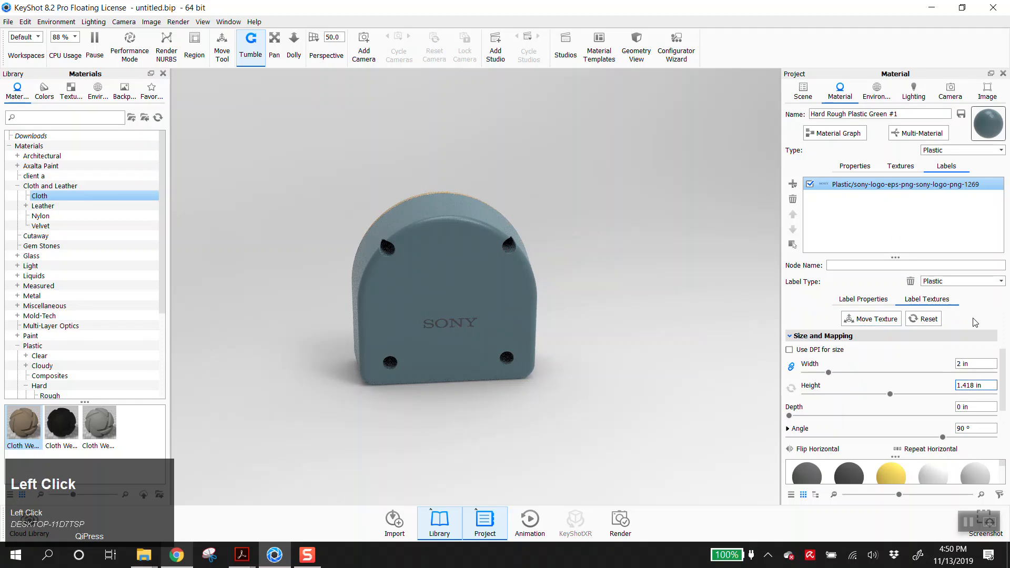
scroll(979, 320, "down", 1)
scroll(968, 329, "up", 3)
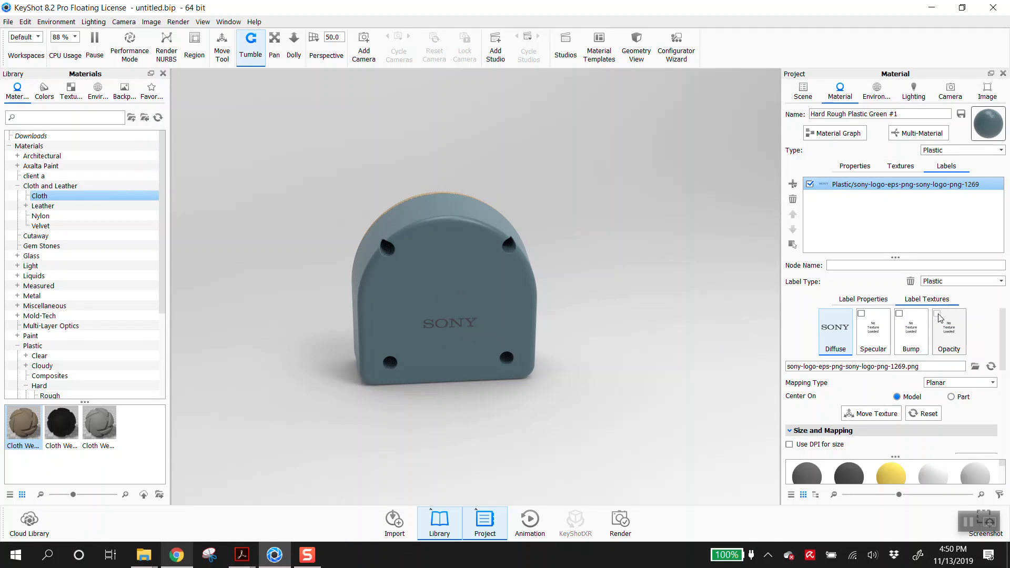
mouse_move(415, 364)
left_mouse_down()
mouse_move(629, 354)
mouse_move(694, 363)
mouse_move(654, 378)
mouse_move(762, 272)
mouse_move(578, 357)
mouse_move(416, 349)
left_mouse_up()
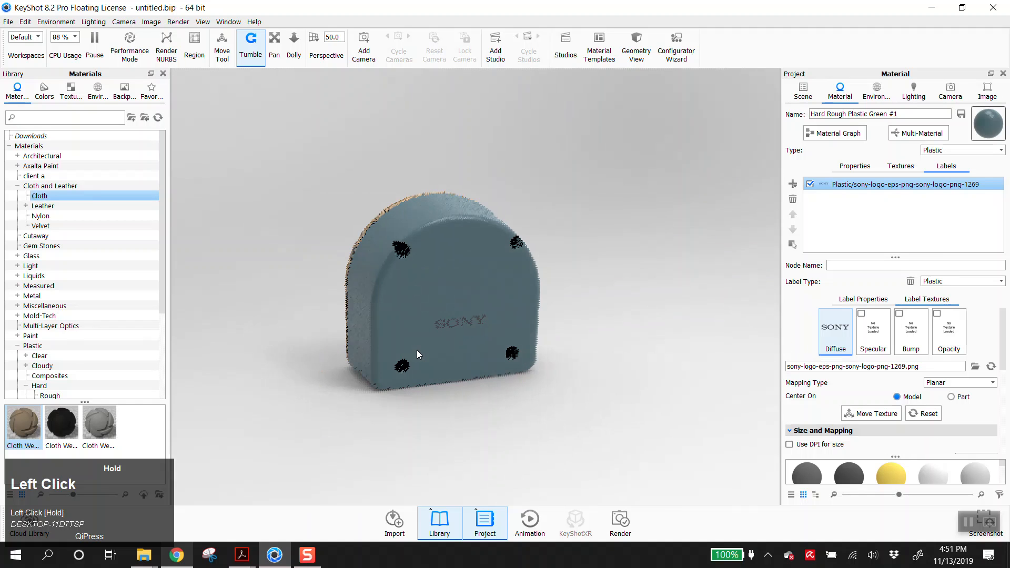
Step: Load sony-logo-eps-png-sony-logo-png-1269.png as the Sony label's opacity map and remove the label's diffuse texture
left_click(936, 313)
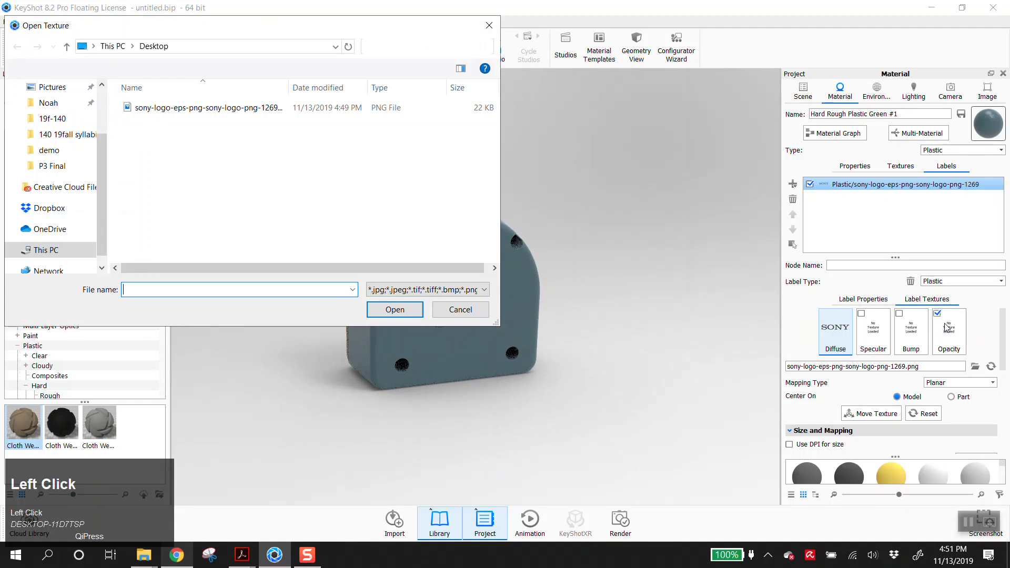
left_click(211, 108)
left_click(374, 309)
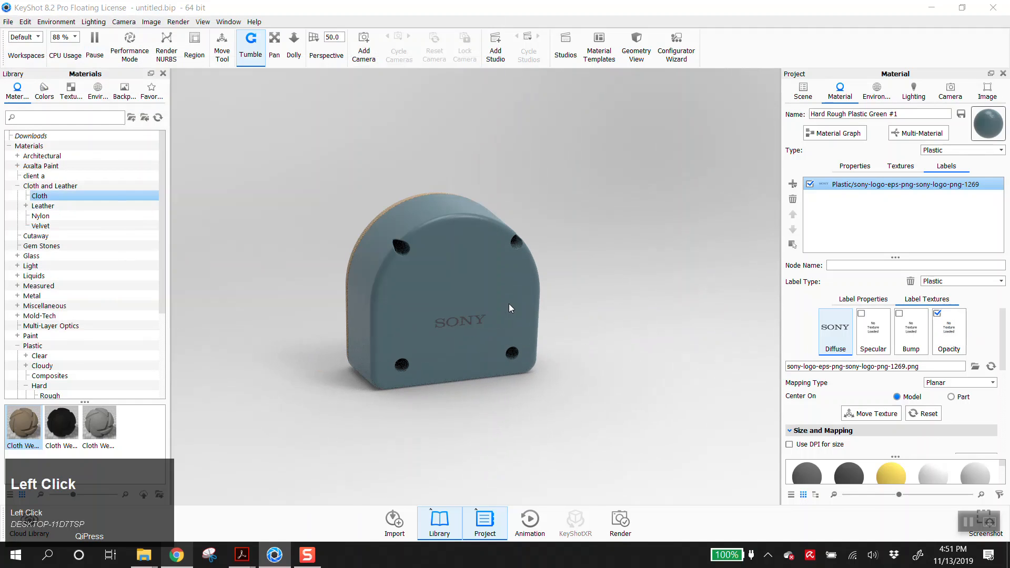
right_click(836, 321)
left_click(859, 329)
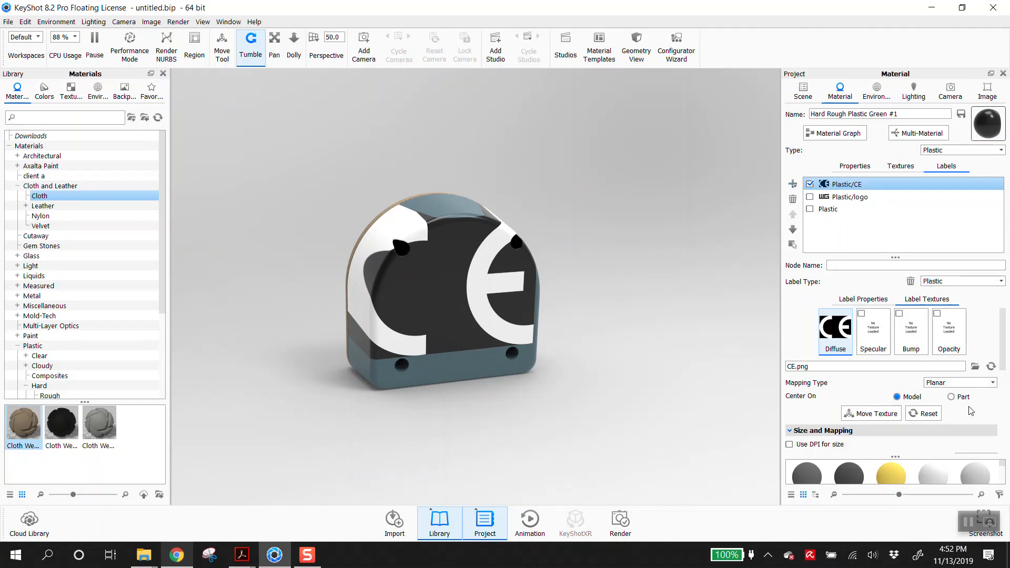
Step: Reposition the CE label's texture lower on the speaker's back face and confirm the placement
scroll(914, 407, "down", 1)
left_click(866, 383)
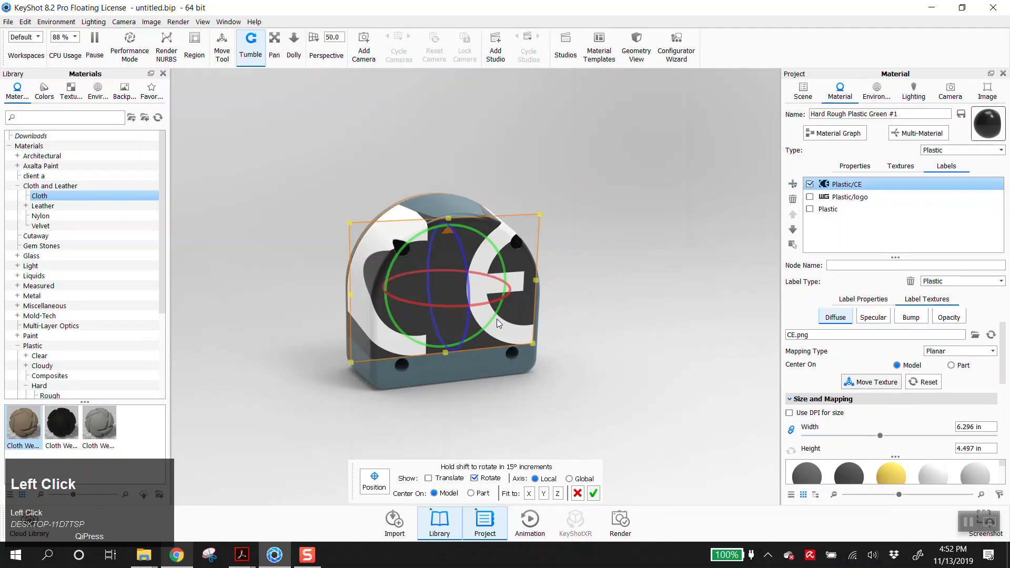
left_click_drag(456, 320, 522, 346)
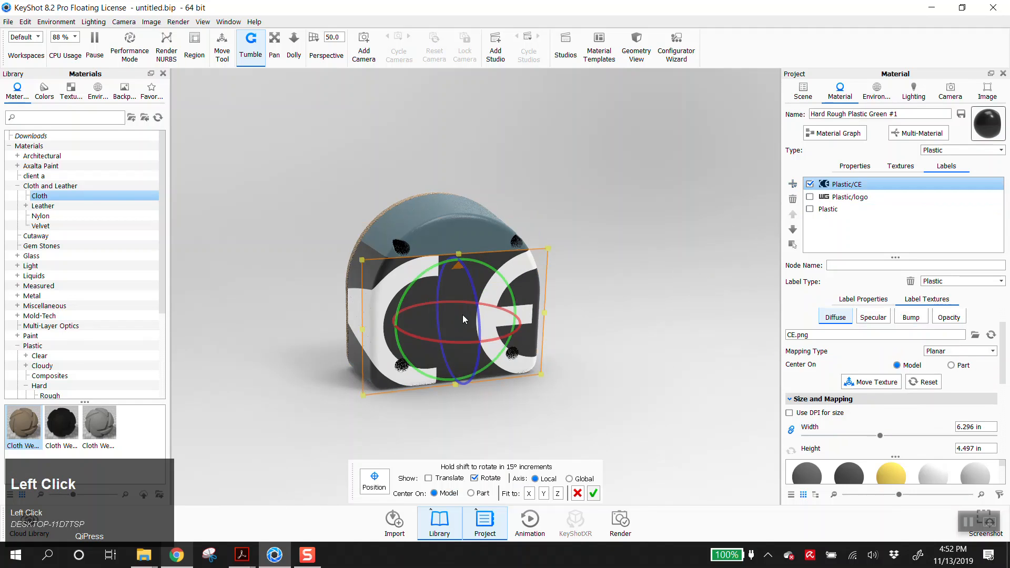
left_click_drag(464, 310, 464, 295)
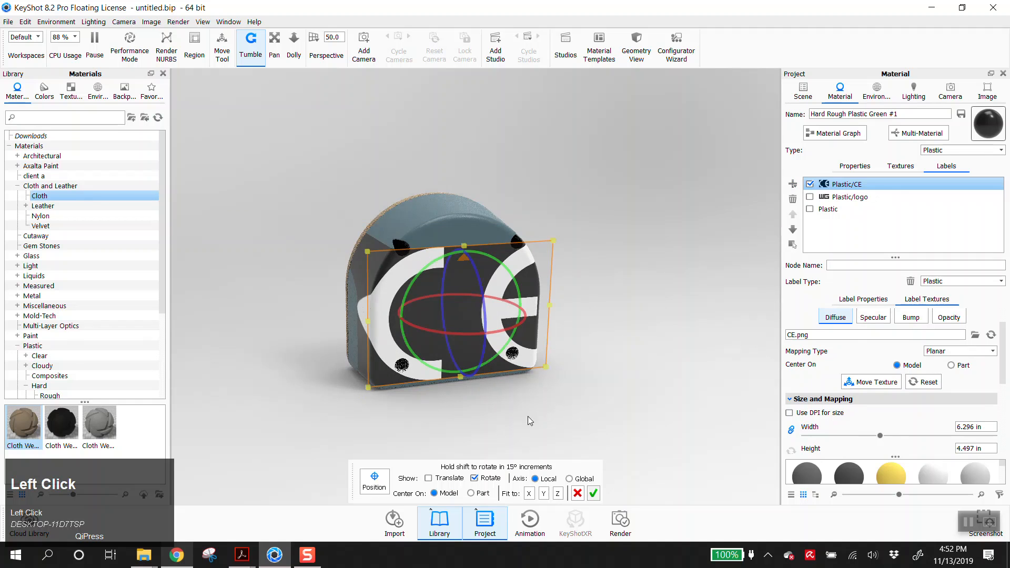
left_click(590, 492)
Step: Set the CE label's width to 3 in with the height linked
left_click(983, 423)
type("3")
key("Tab")
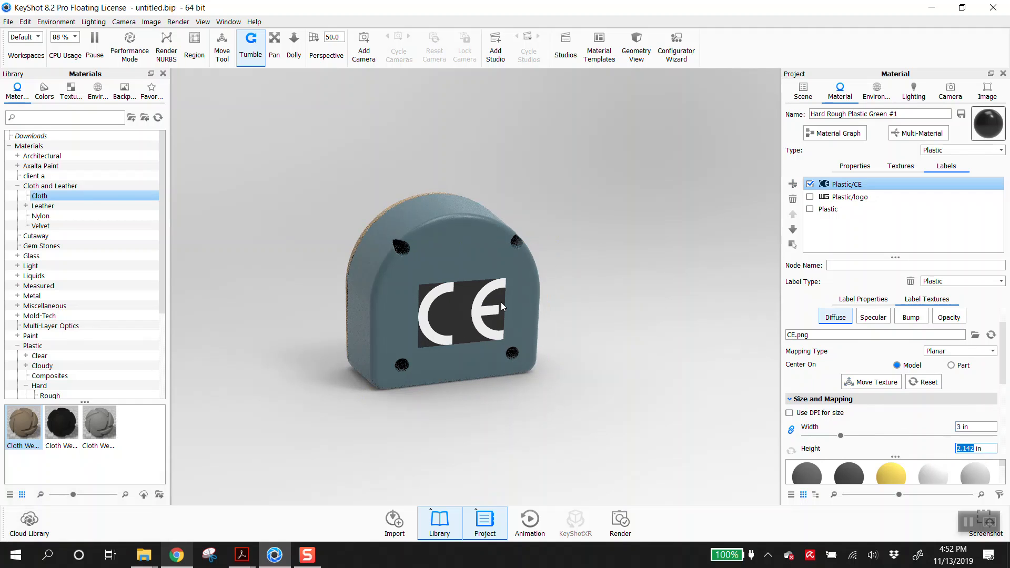
Step: Load CE.png as the CE label's opacity map and remove the label's diffuse texture
scroll(992, 376, "up", 1)
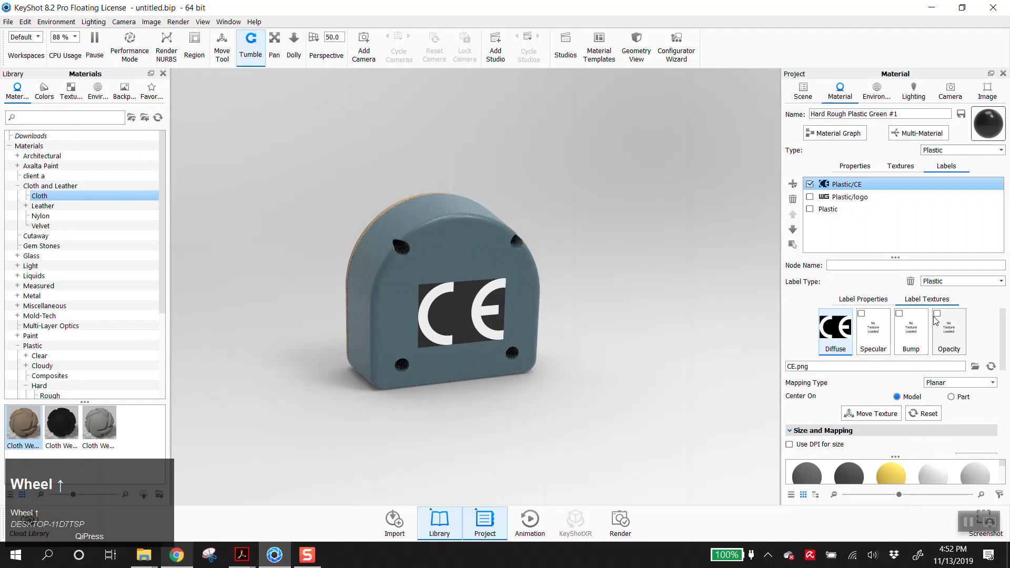
left_click(937, 316)
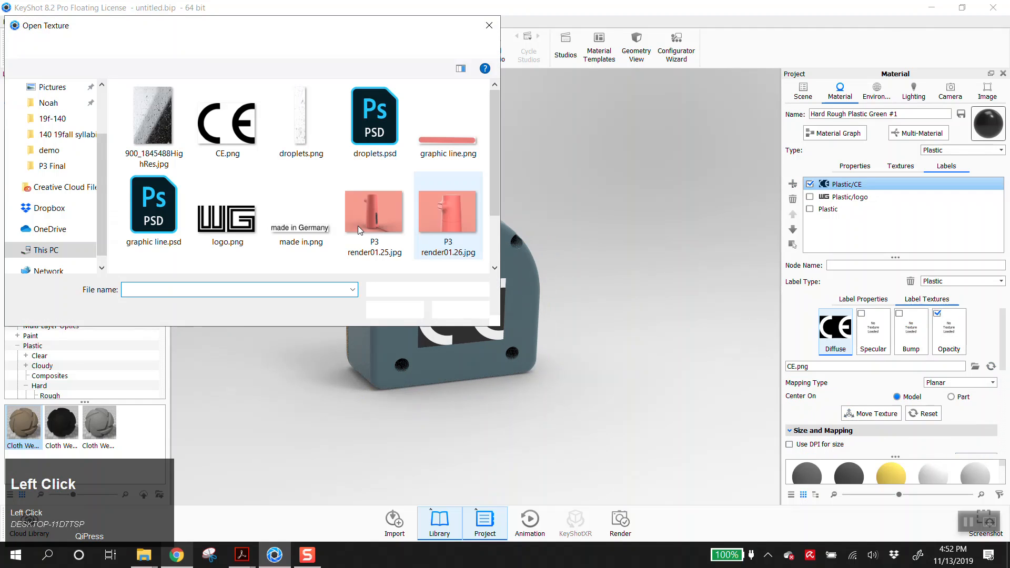
left_click(227, 122)
left_click(389, 309)
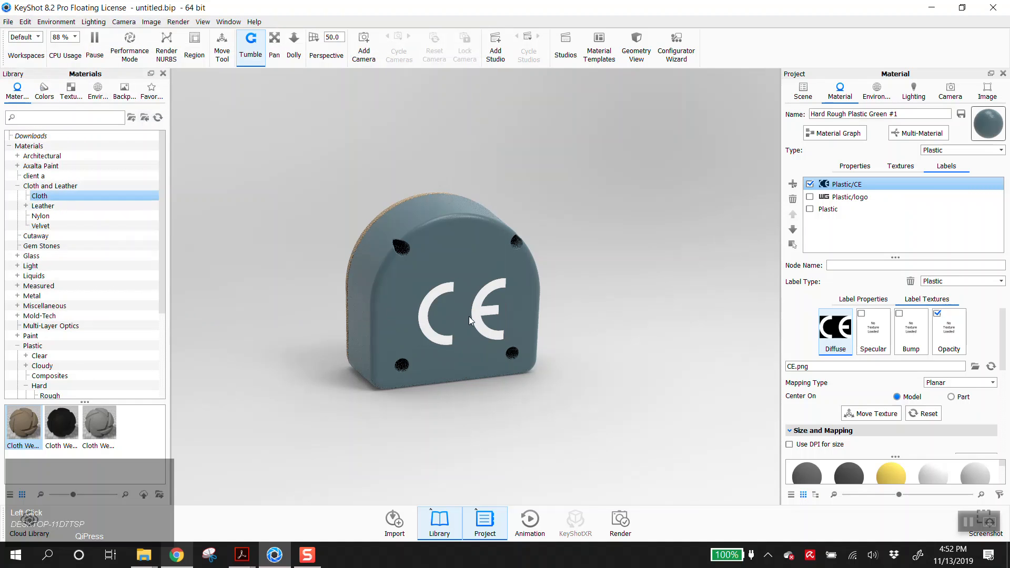
right_click(838, 327)
left_click(855, 329)
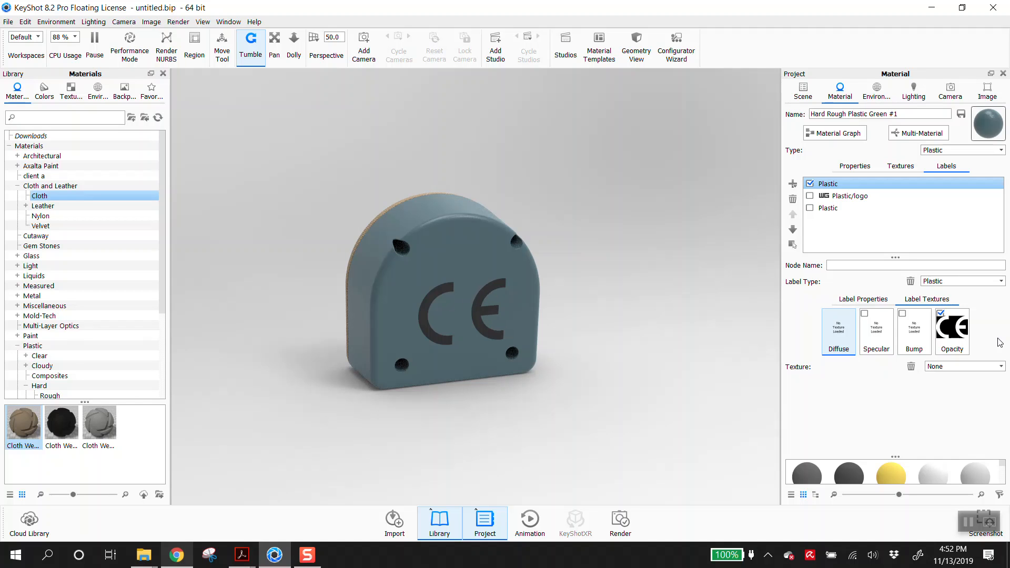
Step: Swap the CE label for the WG logo label on the speaker's back, and restore the CE label
left_click(814, 199)
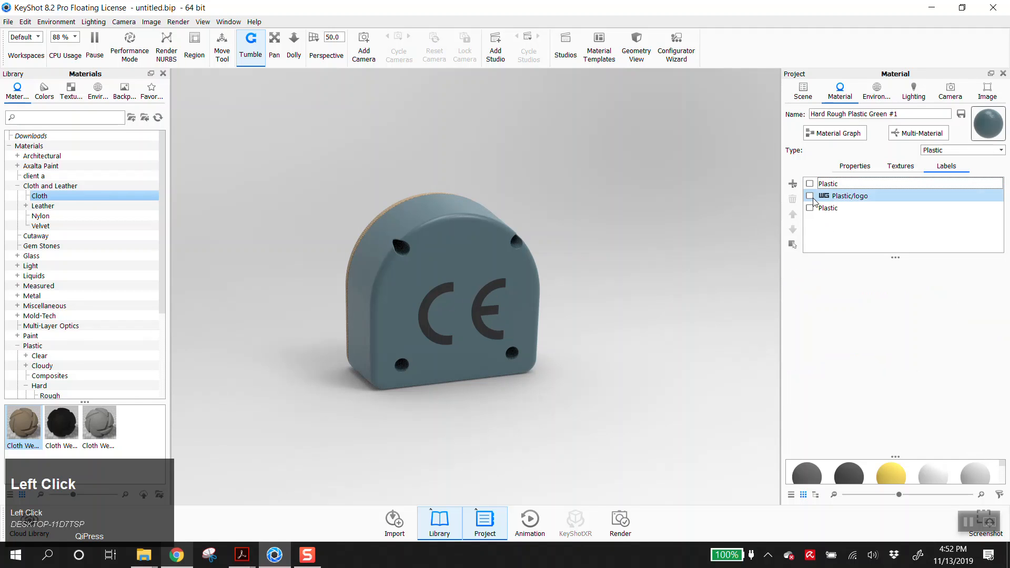
left_click(810, 197)
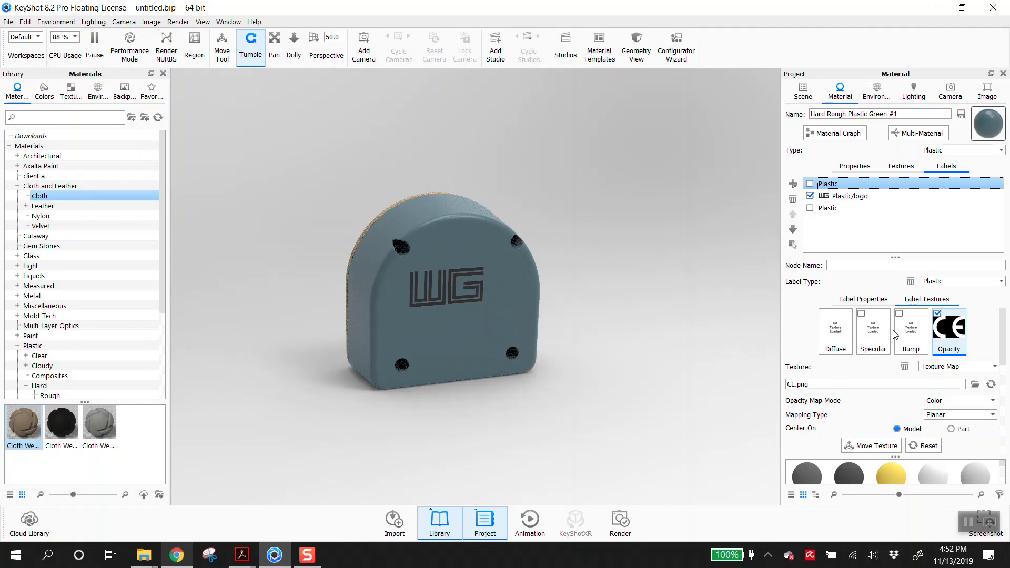
left_click(849, 196)
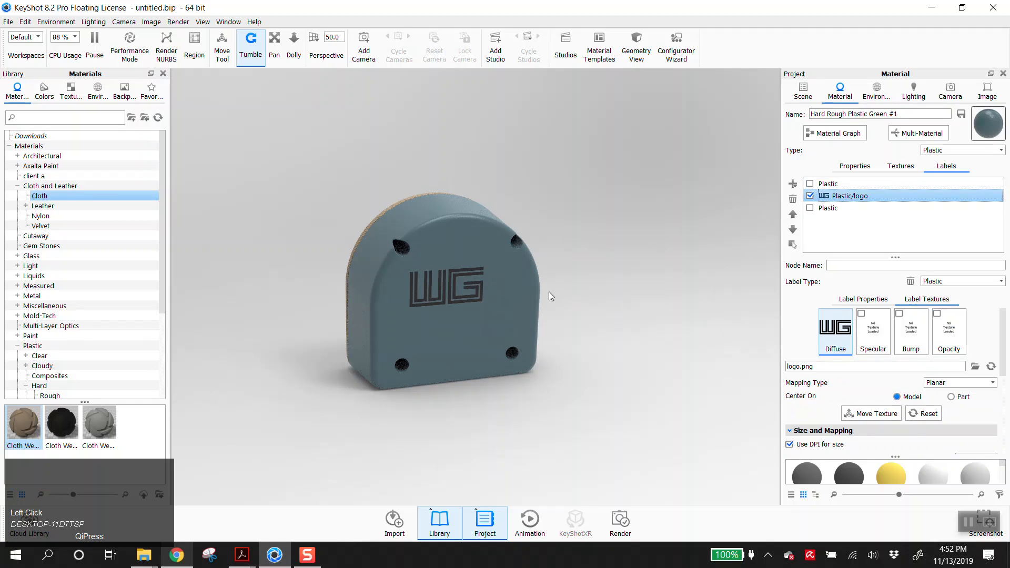
left_click(809, 195)
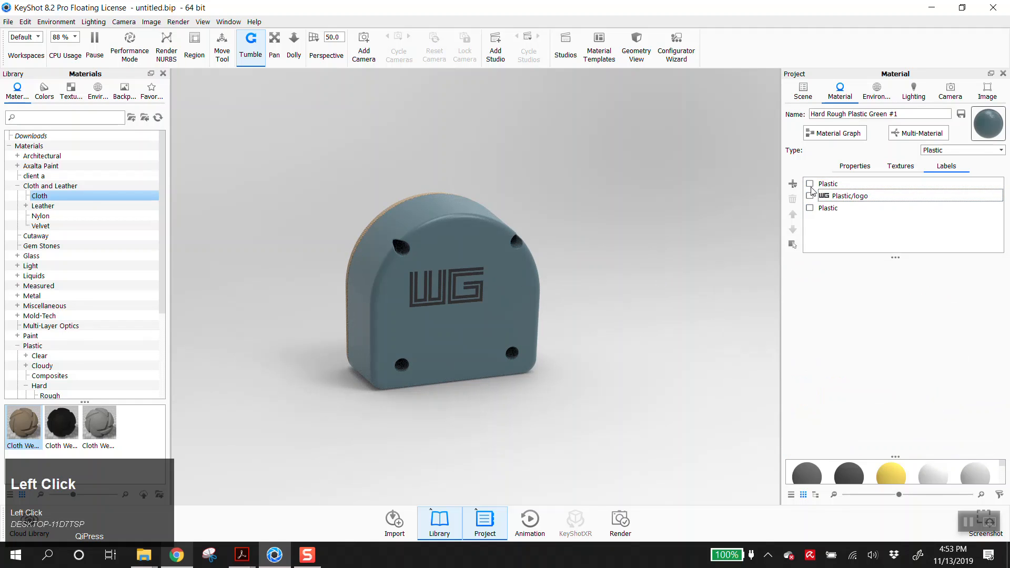
left_click(810, 183)
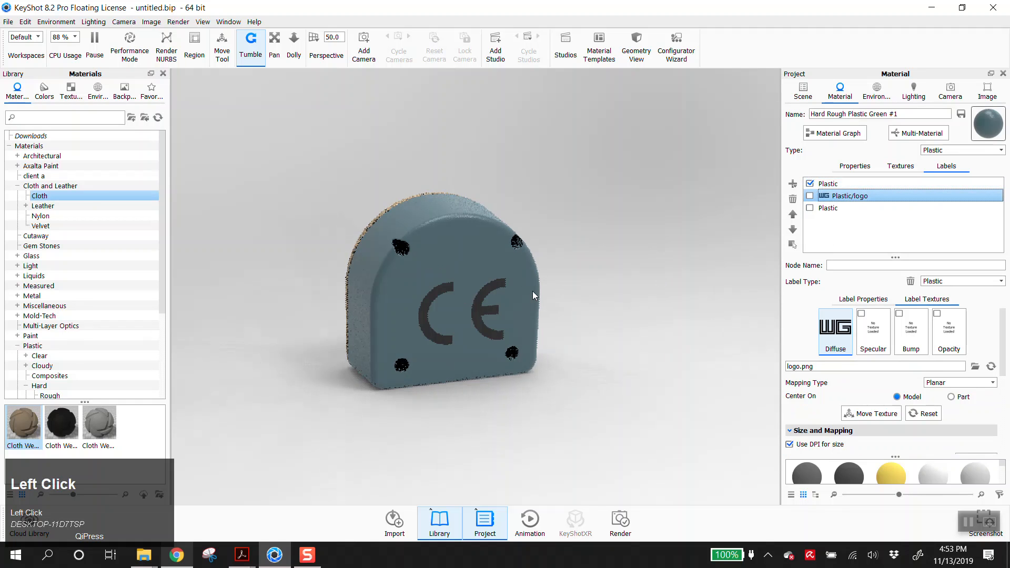
left_click(851, 185)
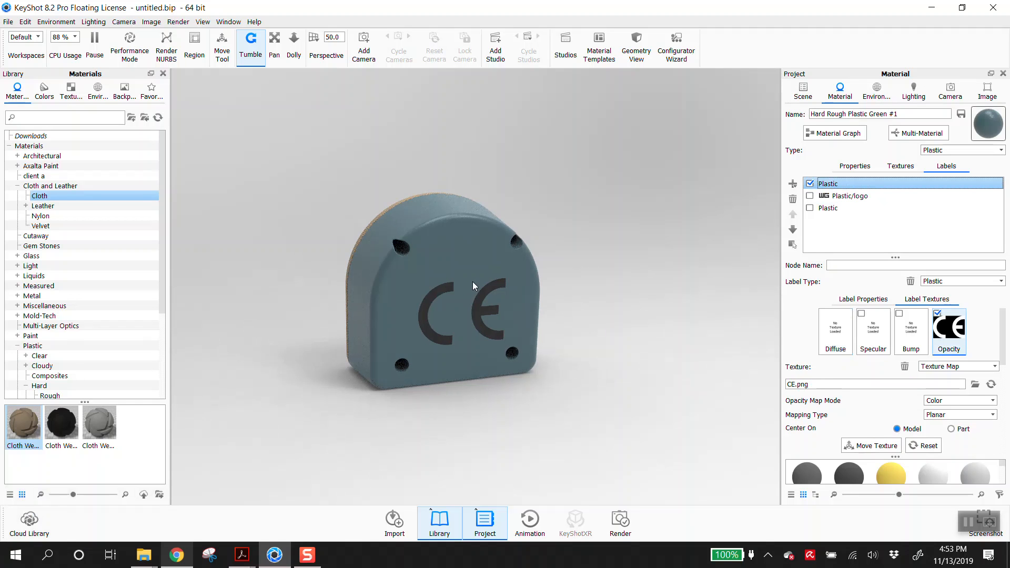
Step: Hide the CE label and turn the view to the speaker's fabric front from an angle
left_click_drag(333, 334, 447, 361)
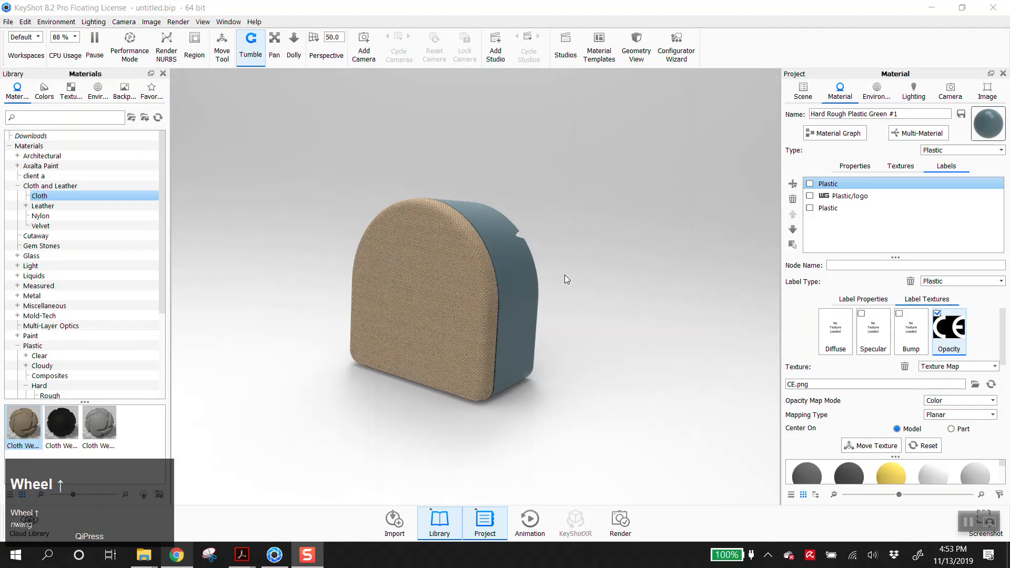
scroll(564, 274, "up", 2)
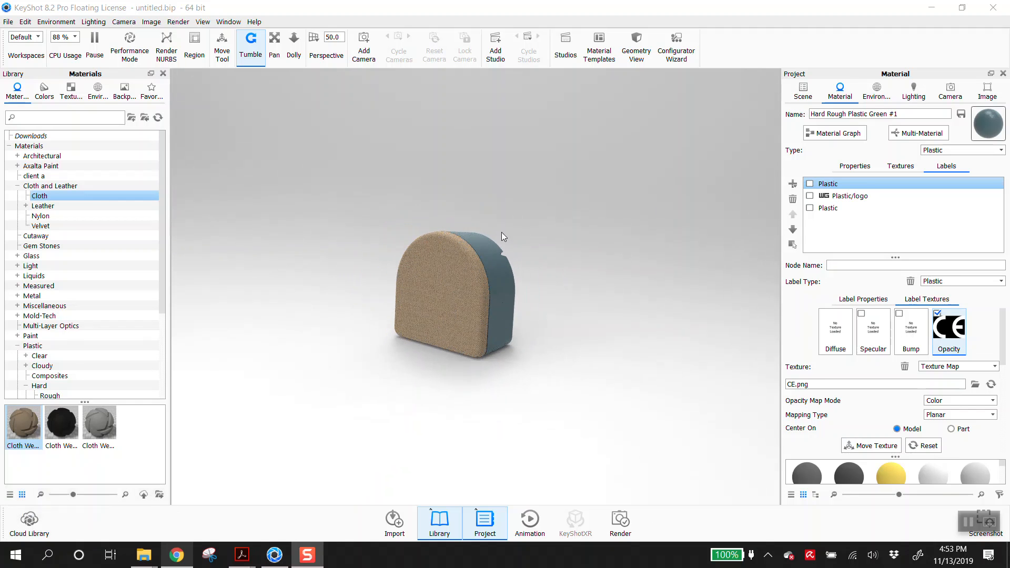
scroll(579, 264, "down", 3)
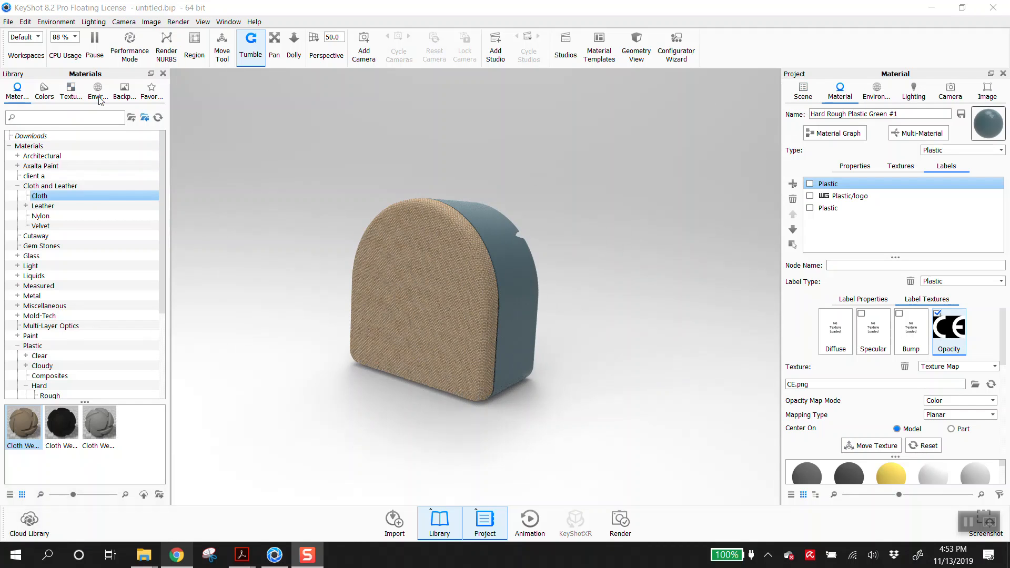
Step: Open the environment library and the scene's environment settings, and look through the Basic studio environments
left_click(71, 90)
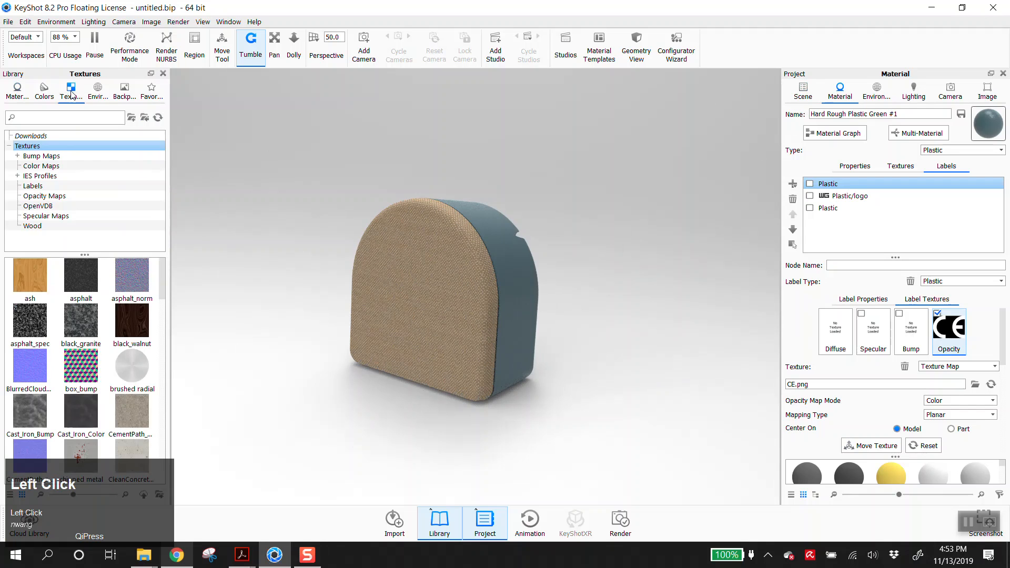
left_click(95, 92)
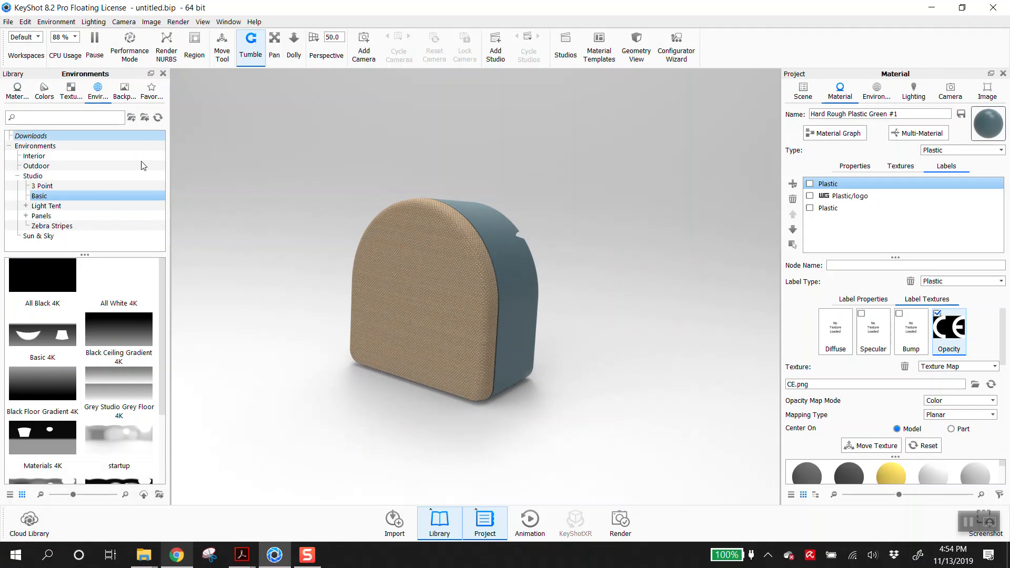
left_click(873, 97)
scroll(100, 370, "down", 3)
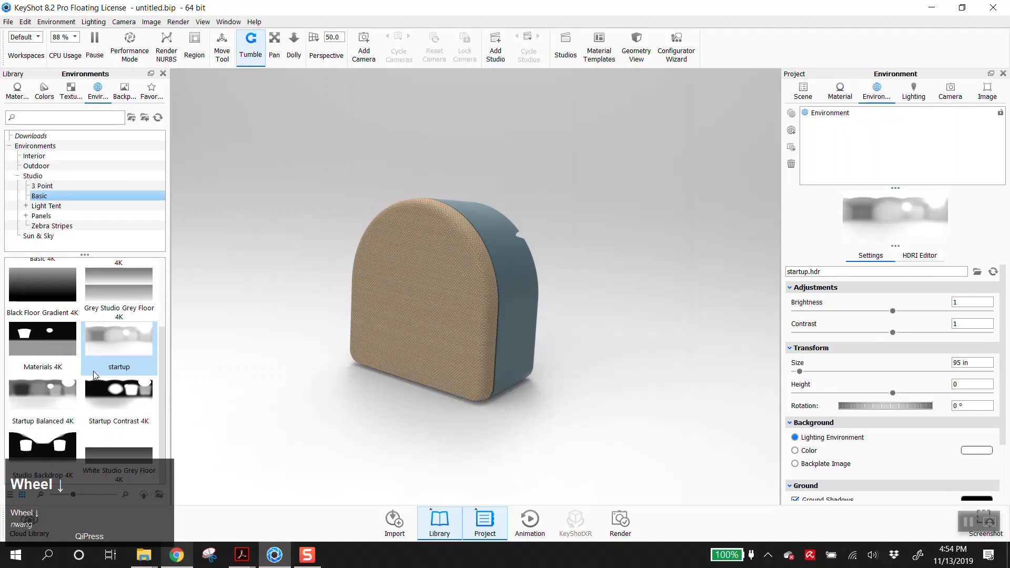
scroll(100, 371, "up", 3)
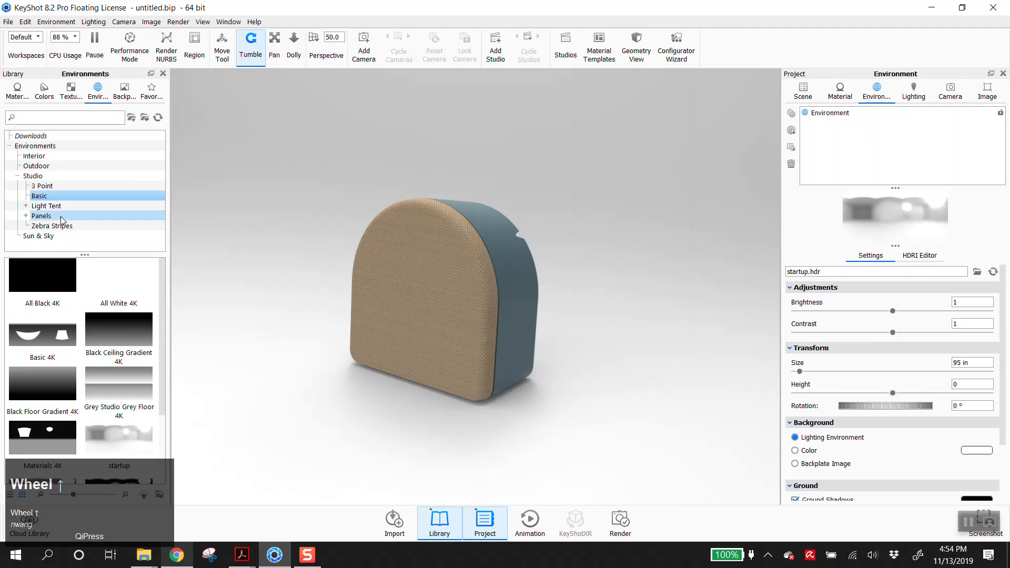
Step: Try the 2 Panels Straight 4K environment rotated to 123.5°, and the Aversis_Bathroom_3k interior rotated to 254.5°
left_click(45, 215)
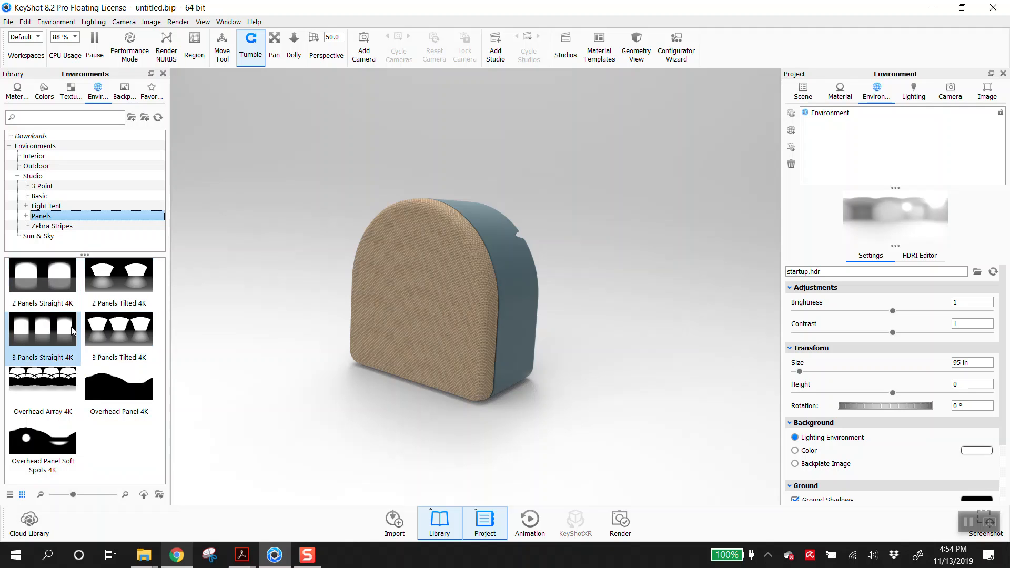
left_click(63, 285)
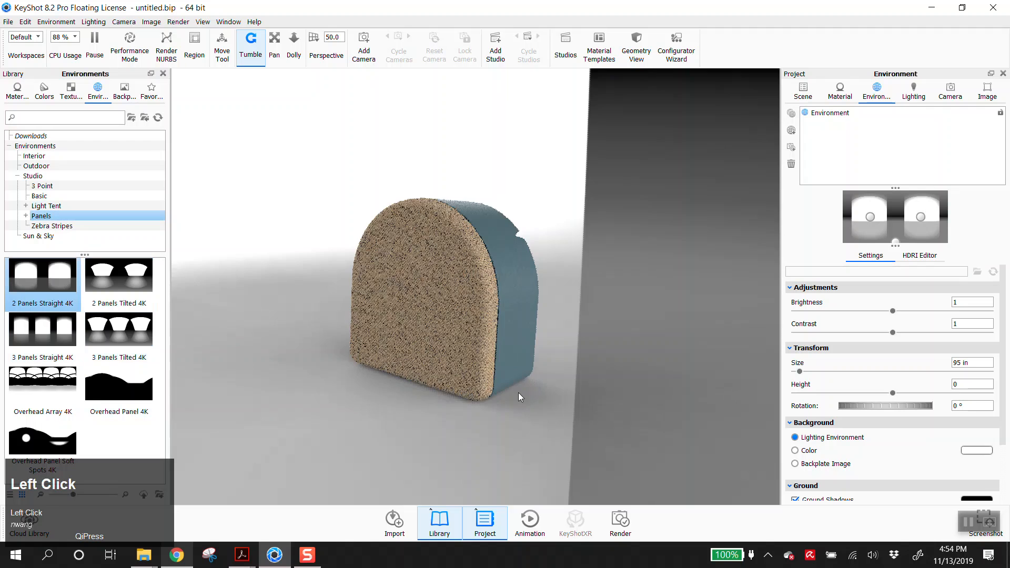
left_click_drag(518, 393, 532, 434, "ctrl")
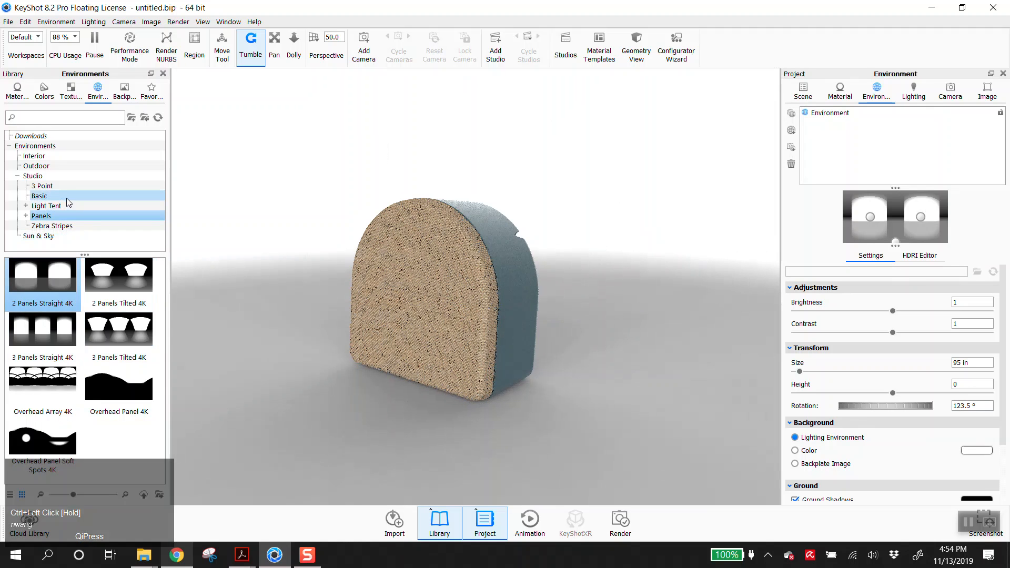
left_click(43, 158)
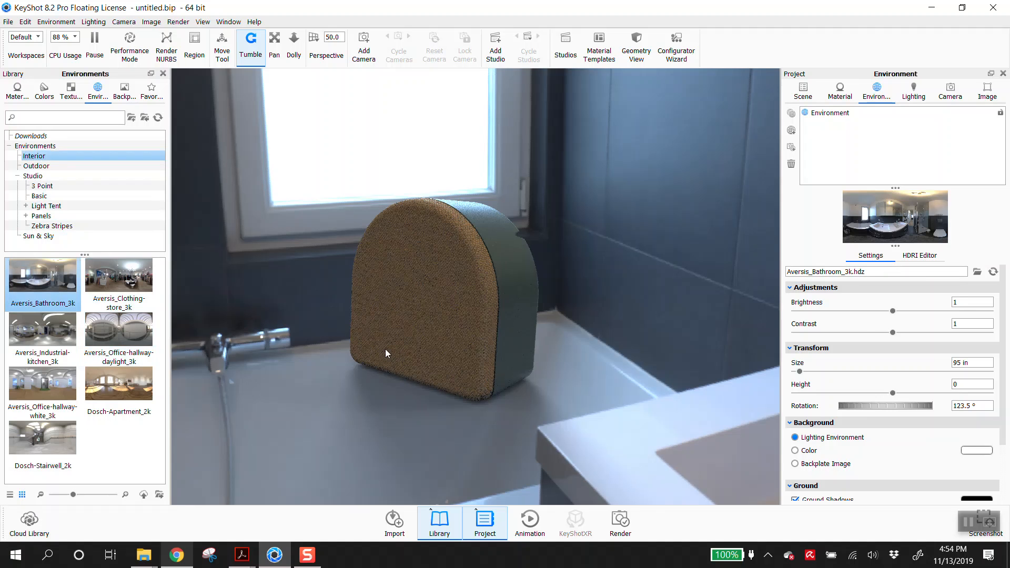
left_click_drag(644, 409, 914, 355, "ctrl")
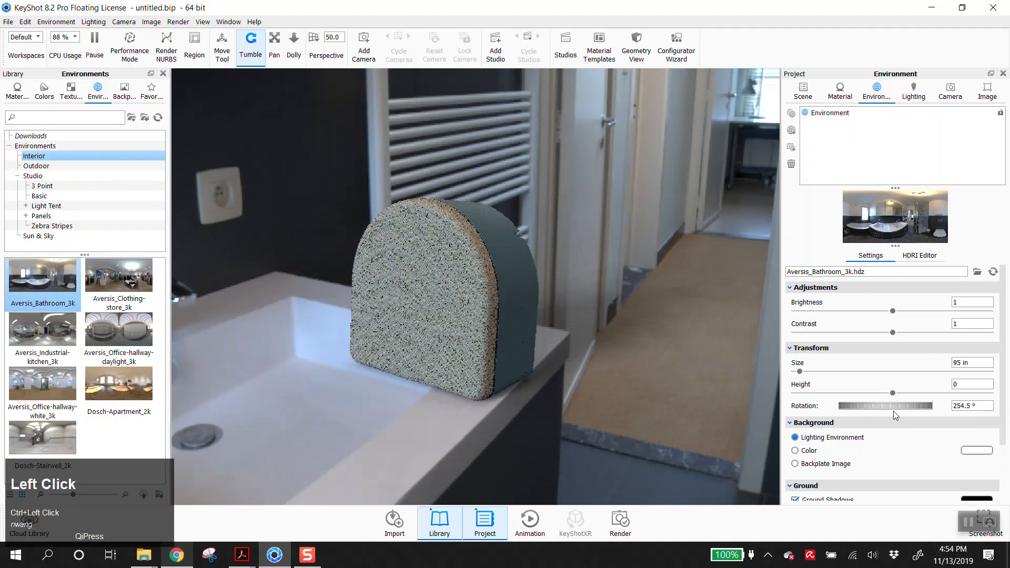
Step: Switch the background to a plain white color and rotate the environment lighting to 301°
scroll(879, 401, "down", 1)
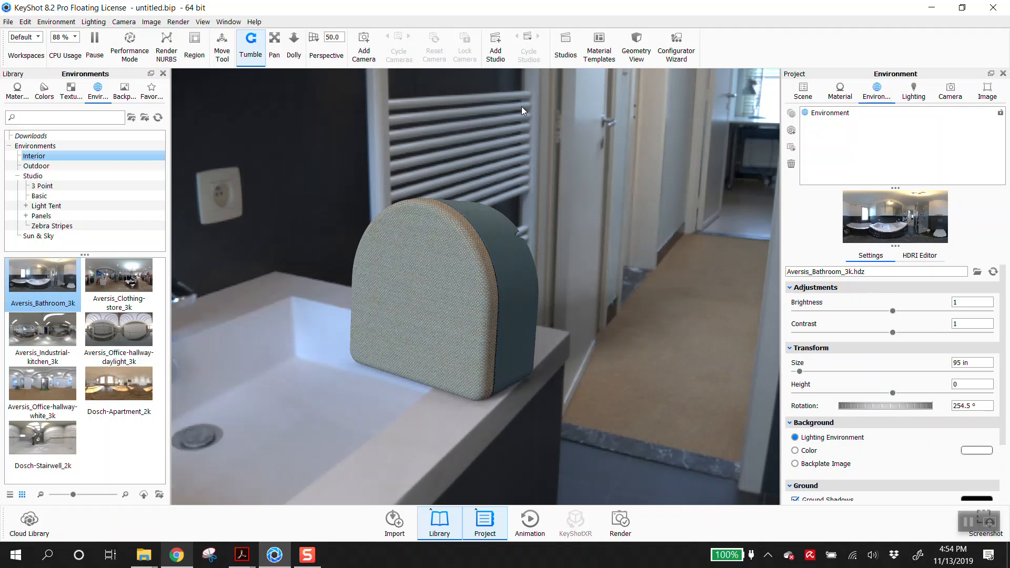
left_click(795, 451)
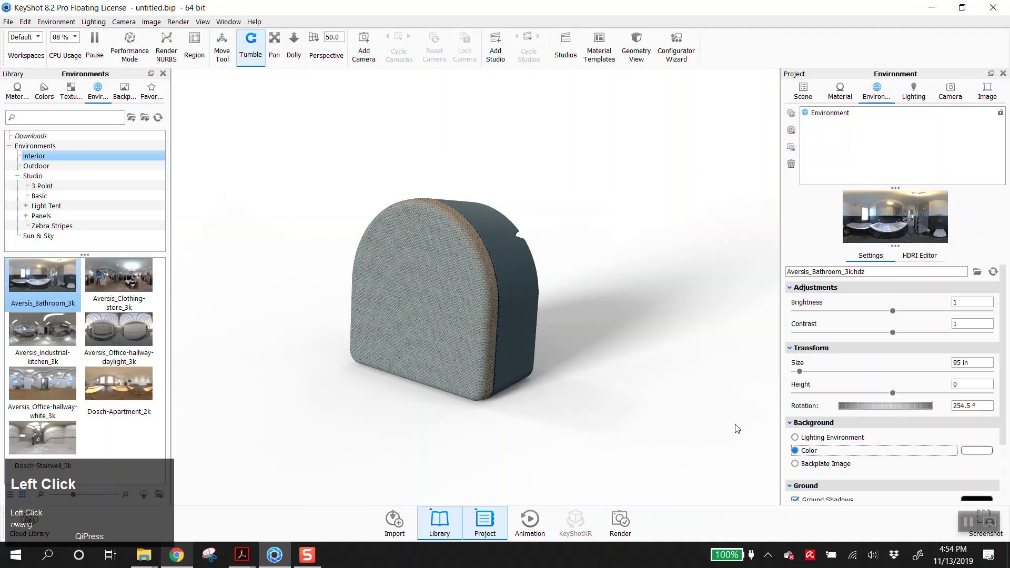
left_click_drag(631, 371, 693, 388, "ctrl")
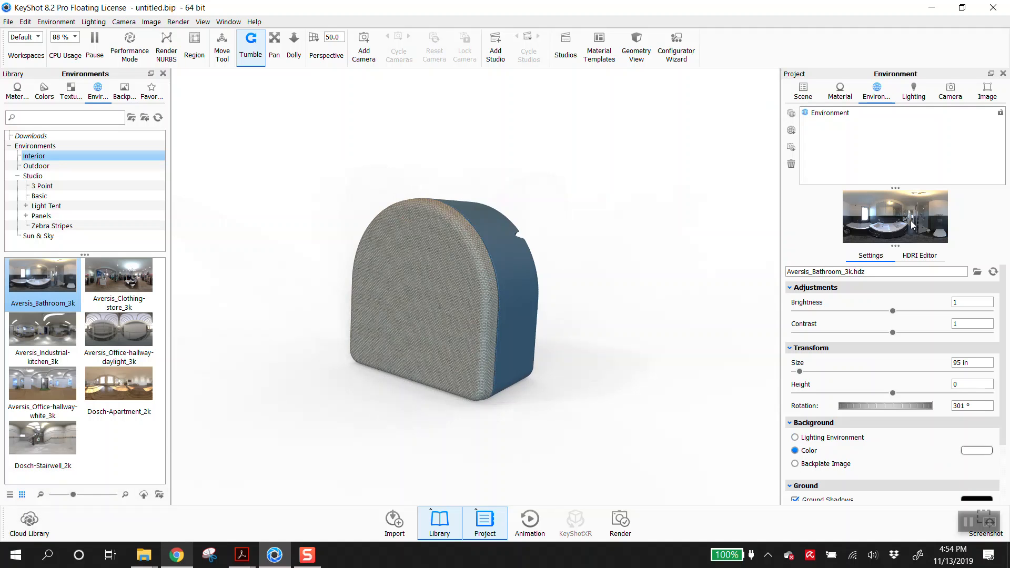
Step: Apply the 3 Panels Tilted 4K studio environment to the scene
left_click(47, 205)
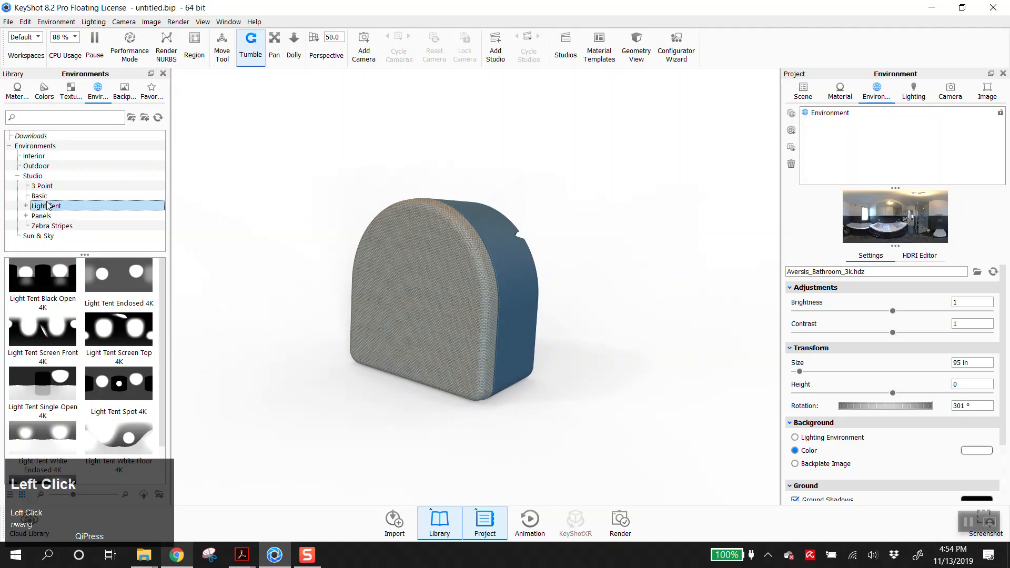
left_click(34, 217)
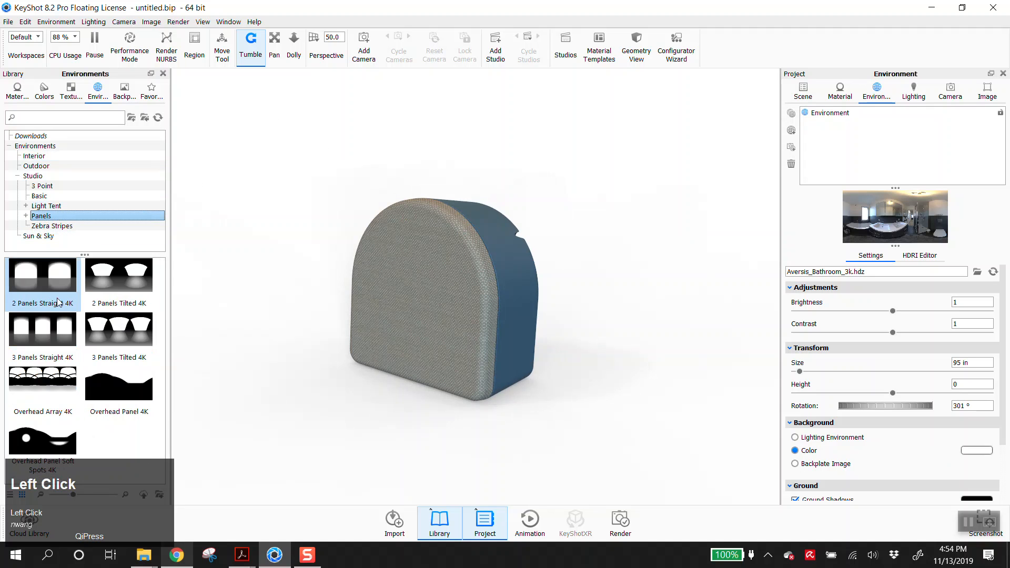
double_click(113, 334)
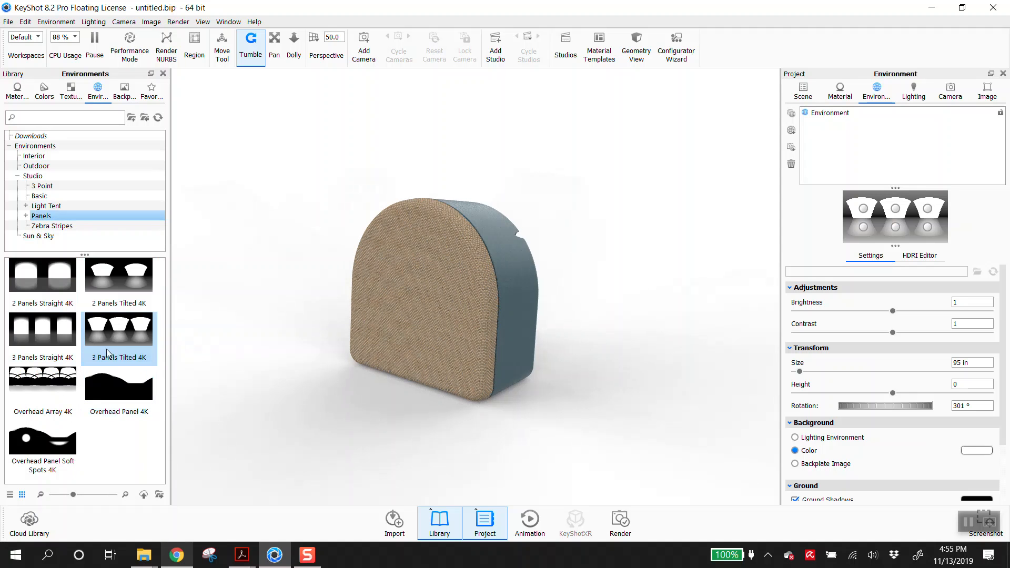
Step: Try the All Black 4K environment from the Basic studio collection on the scene
scroll(120, 356, "up", 1)
left_click(40, 197)
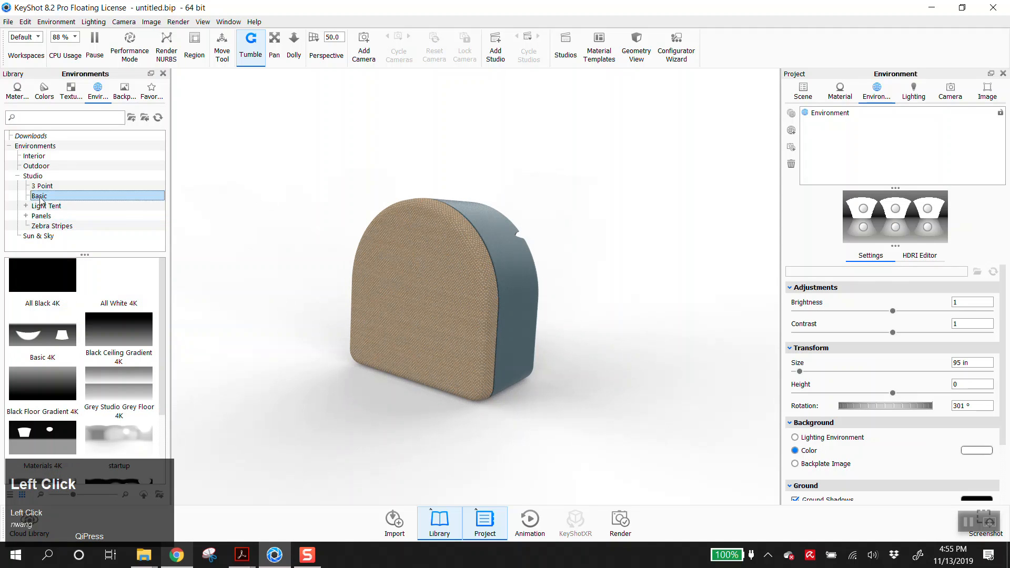
mouse_move(51, 285)
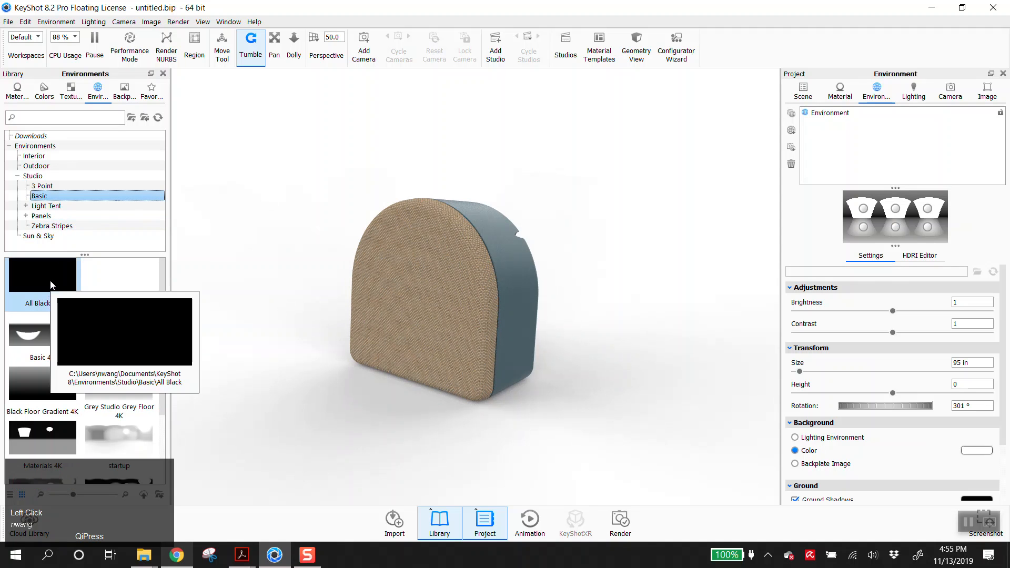
left_click(61, 289)
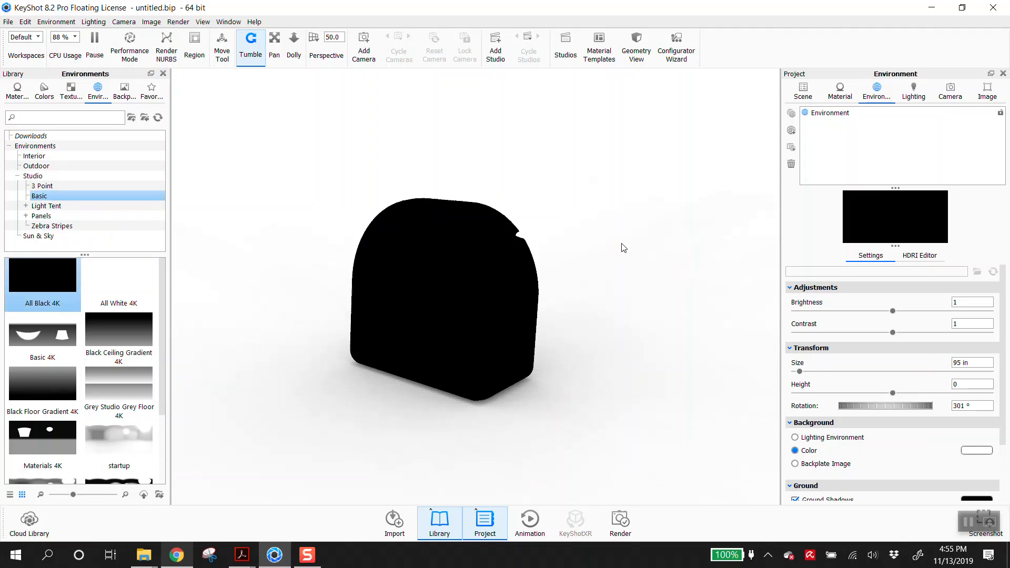
Step: Try the Aversis_Bathroom_3k interior environment and look through its settings and HDRI Editor options
left_click(34, 155)
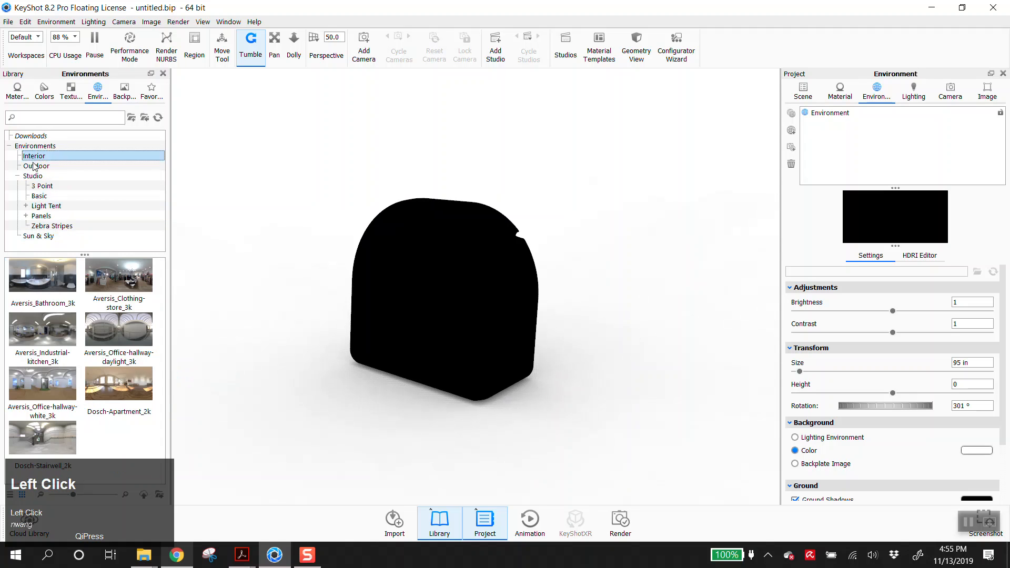
left_click(45, 275)
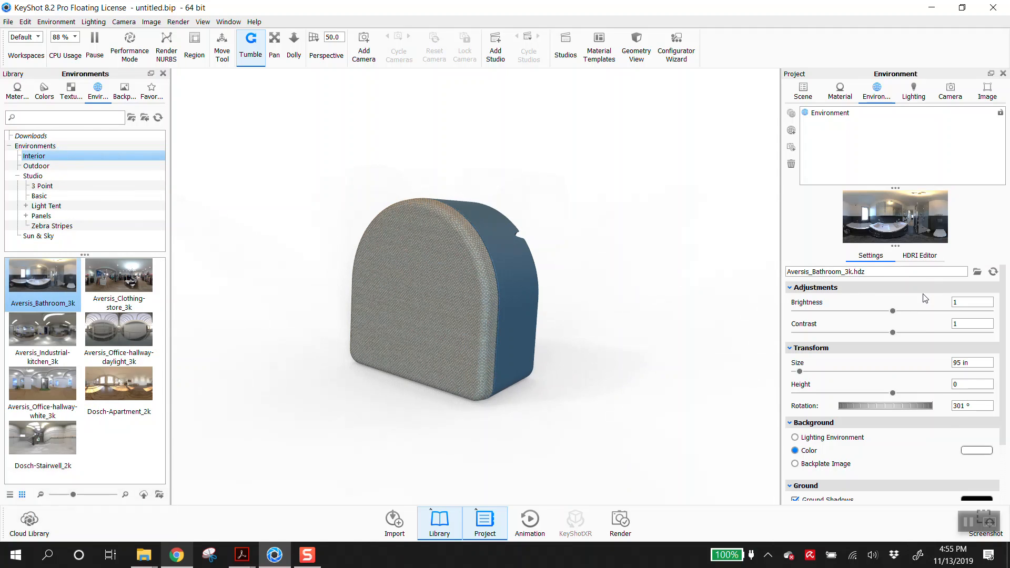
scroll(929, 445, "down", 2)
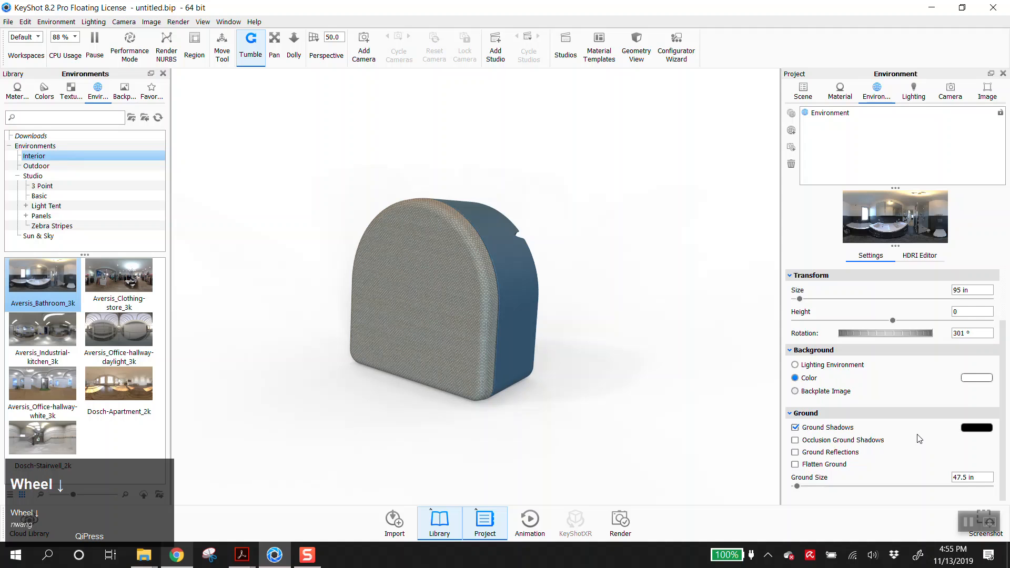
scroll(917, 374, "up", 2)
scroll(919, 373, "down", 1)
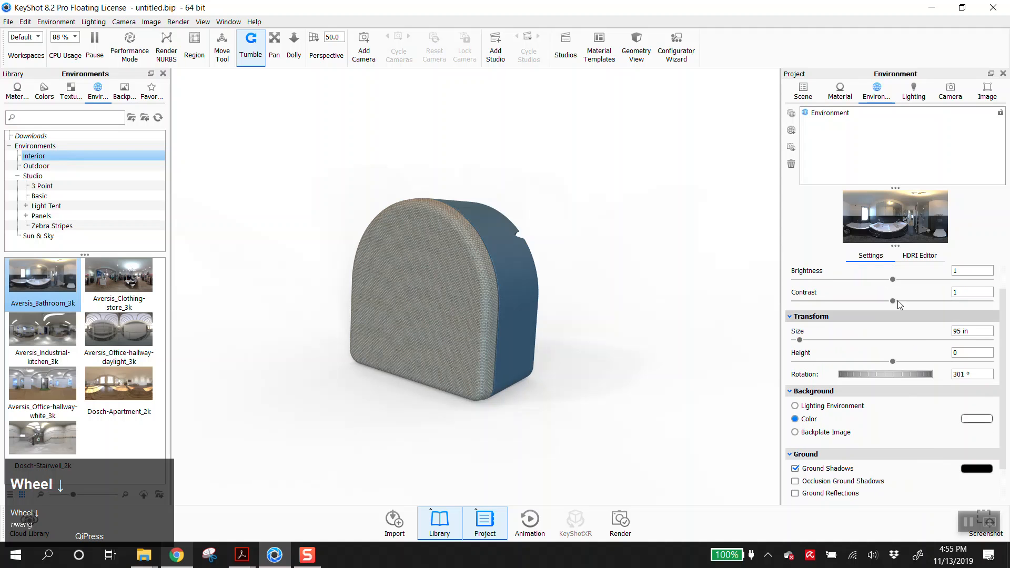
left_click(924, 257)
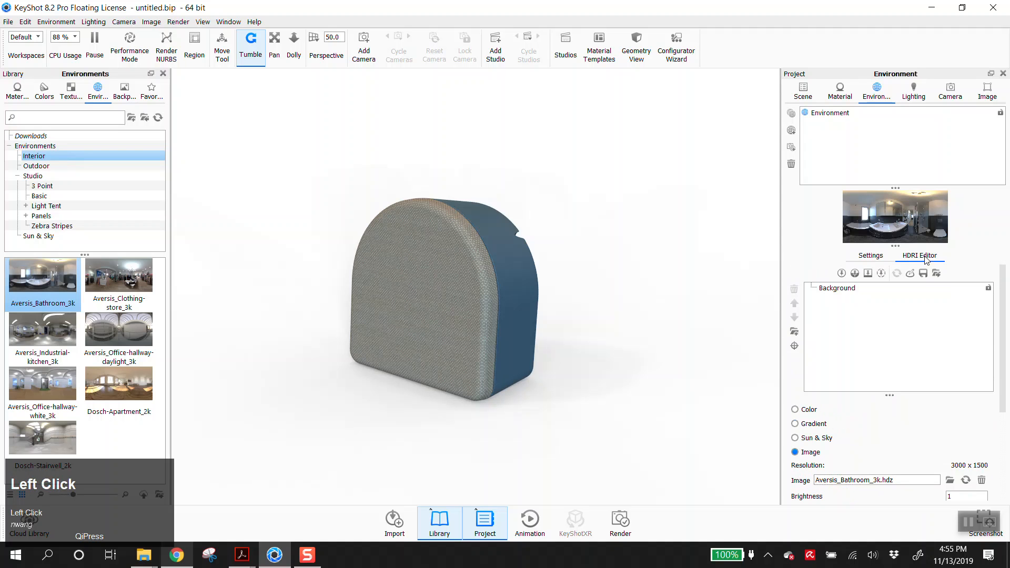
left_click(877, 263)
scroll(910, 420, "down", 1)
scroll(909, 421, "up", 2)
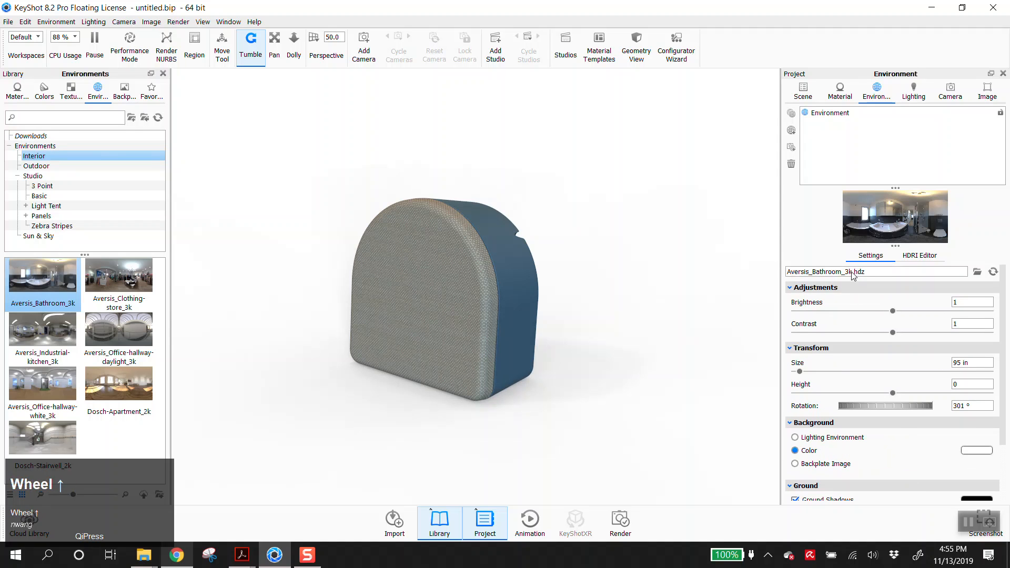
Step: Try 0% saturation on the bathroom HDRI image, and return it to 50%
left_click(919, 255)
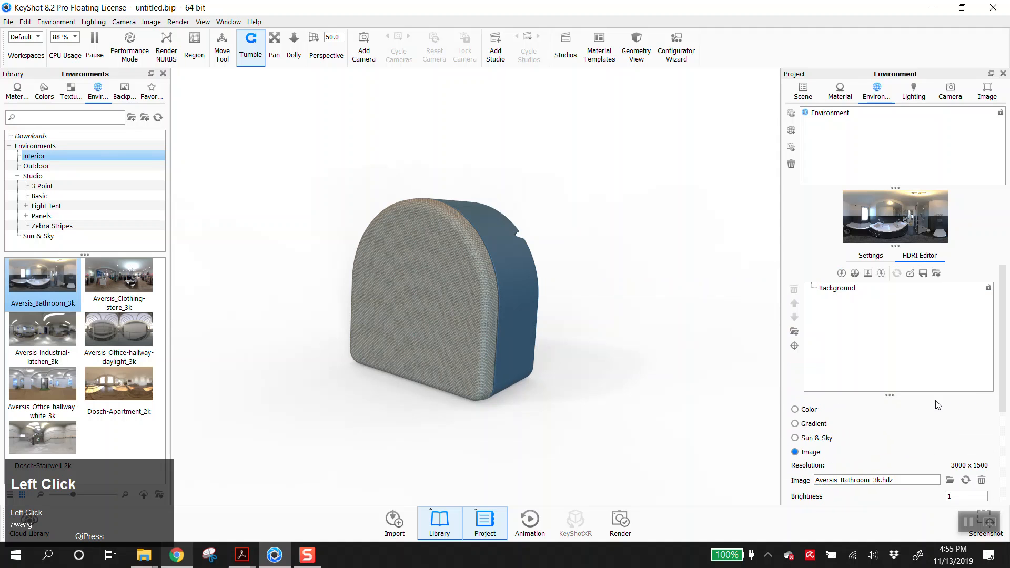
scroll(932, 441, "down", 3)
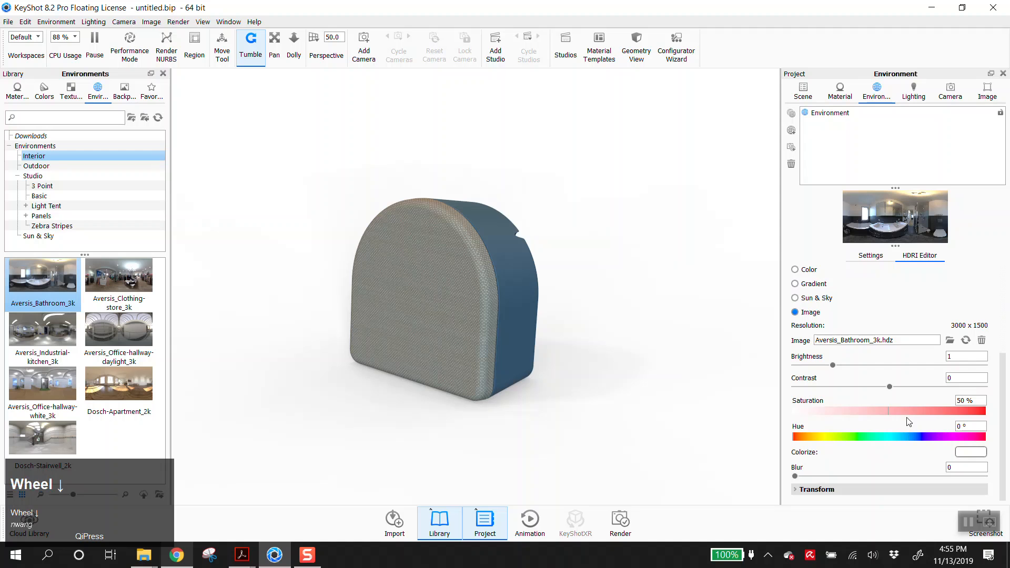
left_click_drag(879, 409, 740, 413)
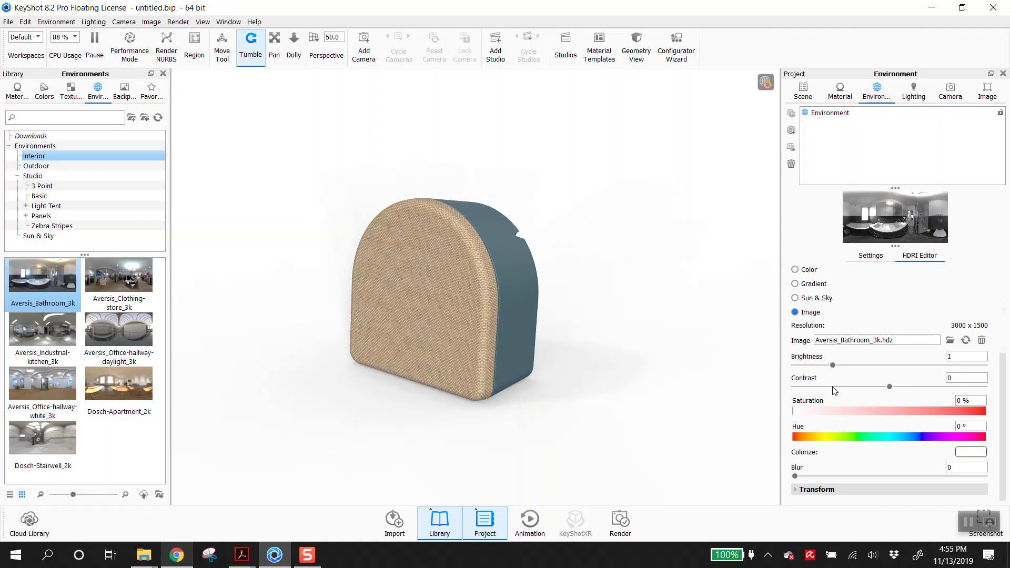
left_click_drag(793, 411, 888, 410)
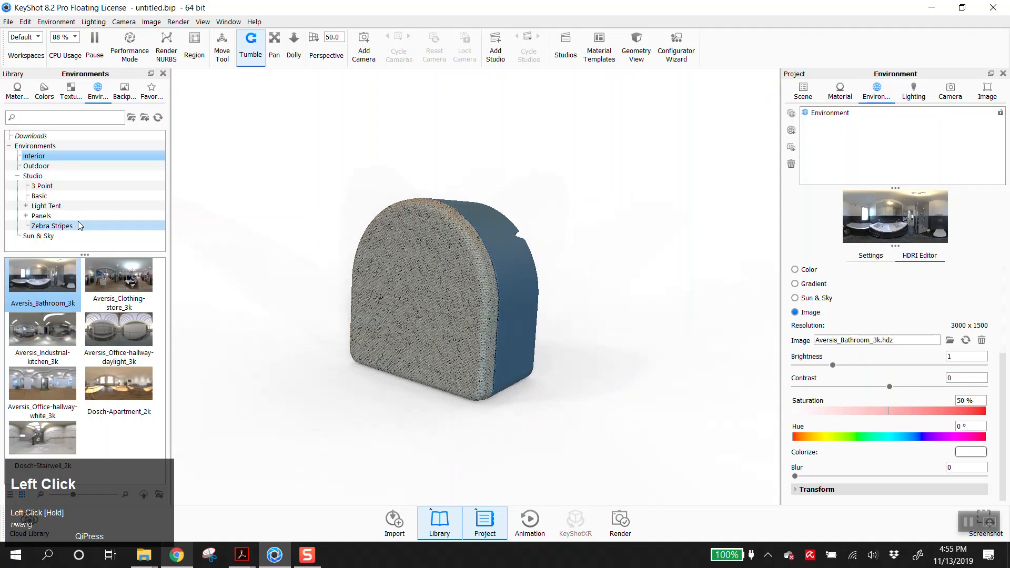
Step: Apply the All Black 4K studio environment and add a circular light pin highlighting the upper edge of the speaker
left_click(60, 197)
double_click(65, 293)
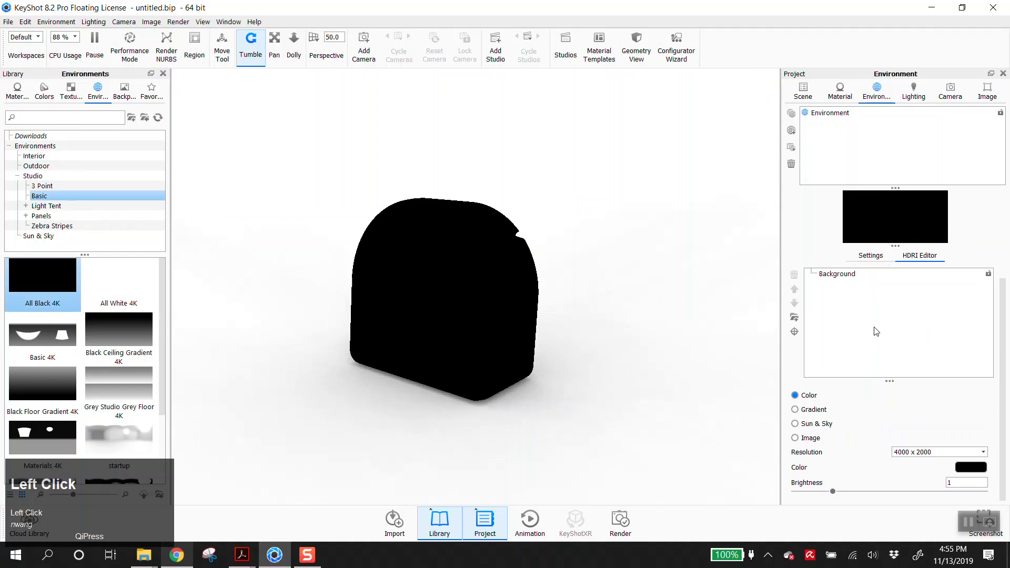
scroll(865, 316, "up", 1)
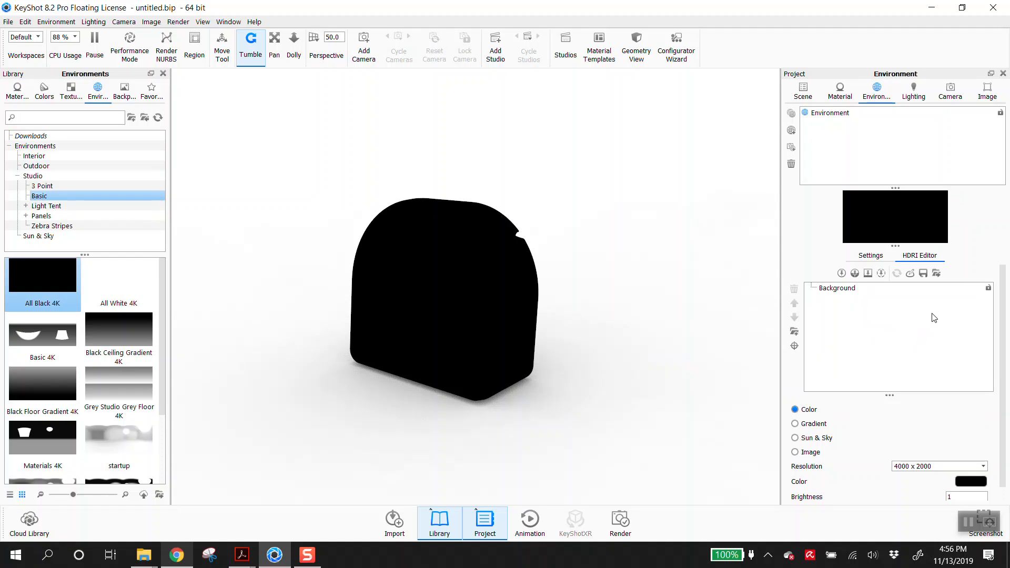
left_click(843, 274)
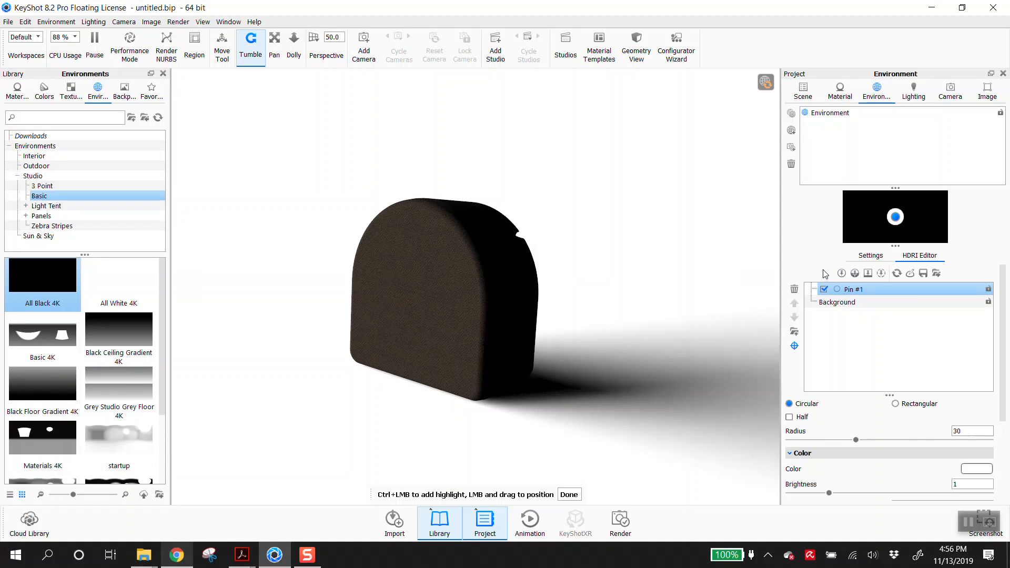
left_click_drag(471, 222, 450, 218)
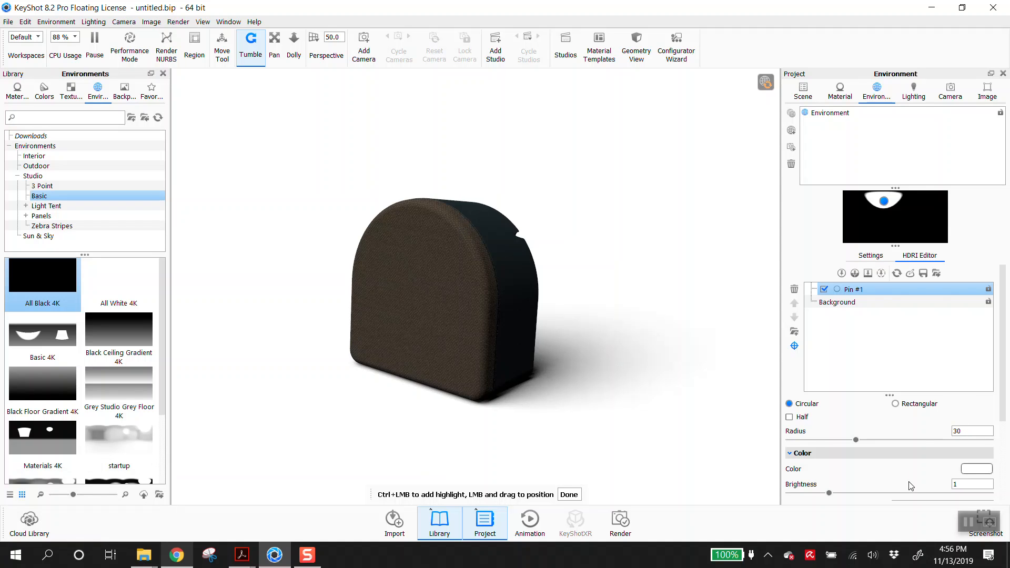
Step: Set the first light pin's brightness to 0.5 and its radius to 40
left_click_drag(955, 484, 905, 484)
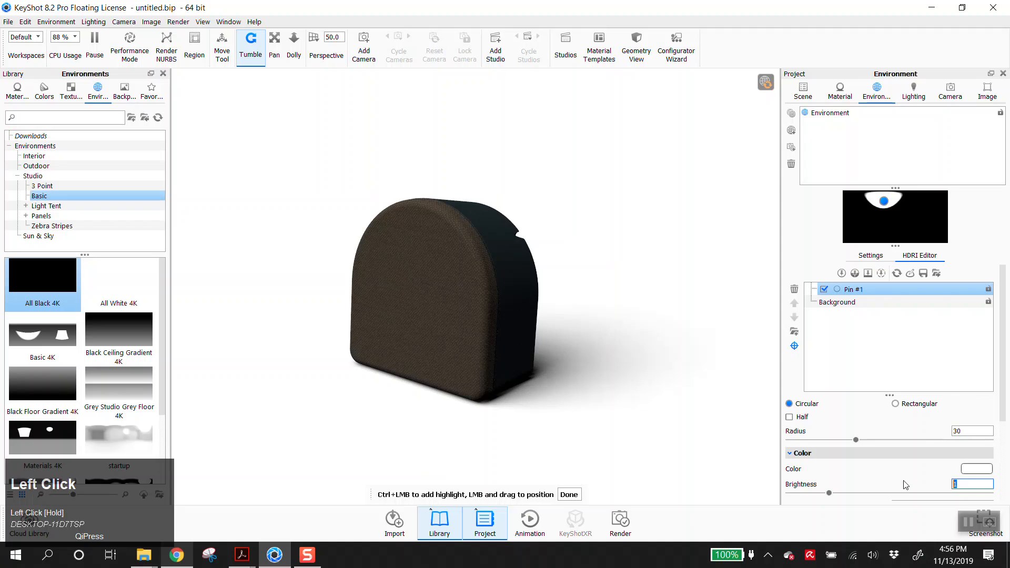
type("0.5")
key("Tab")
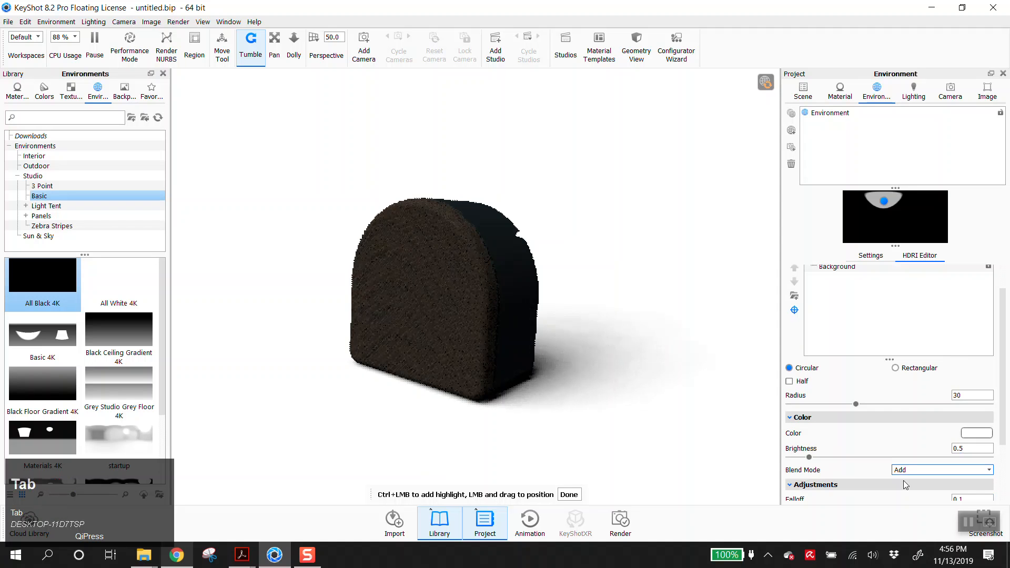
left_click_drag(968, 396, 914, 398)
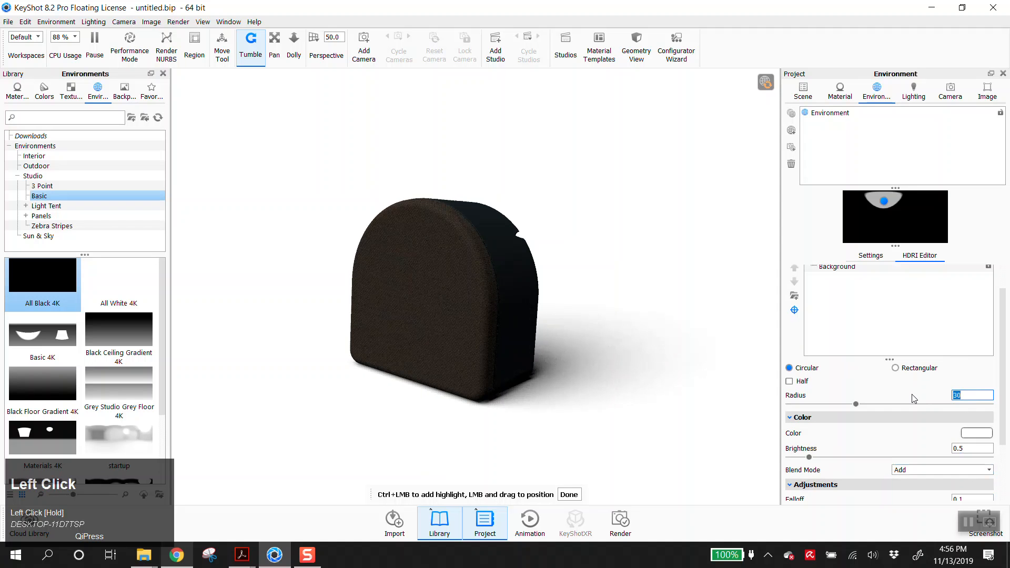
type("40")
key("Tab")
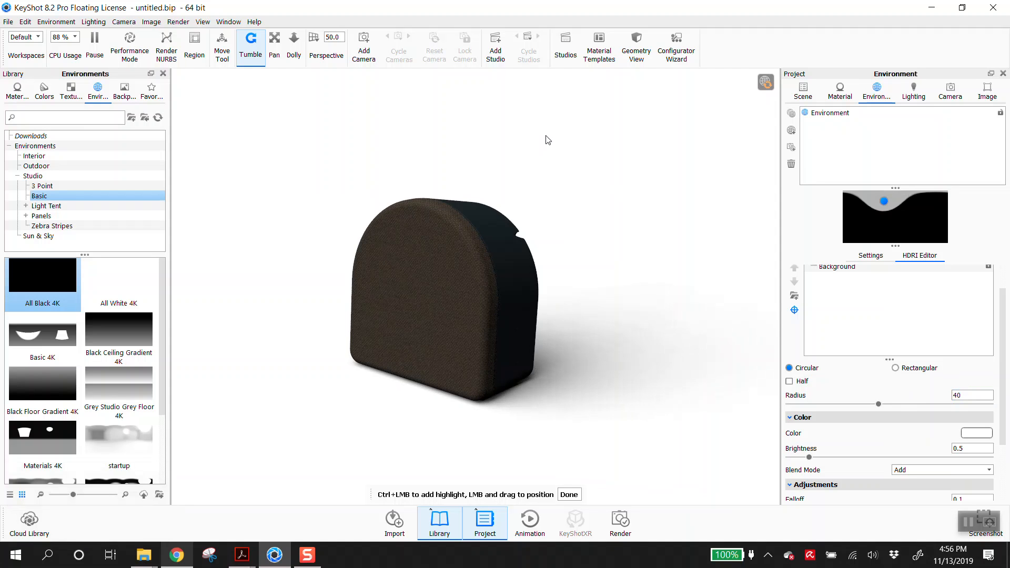
Step: Reposition the first pin's highlight along the rounded upper edge of the speaker front to light it from above
left_click(471, 223)
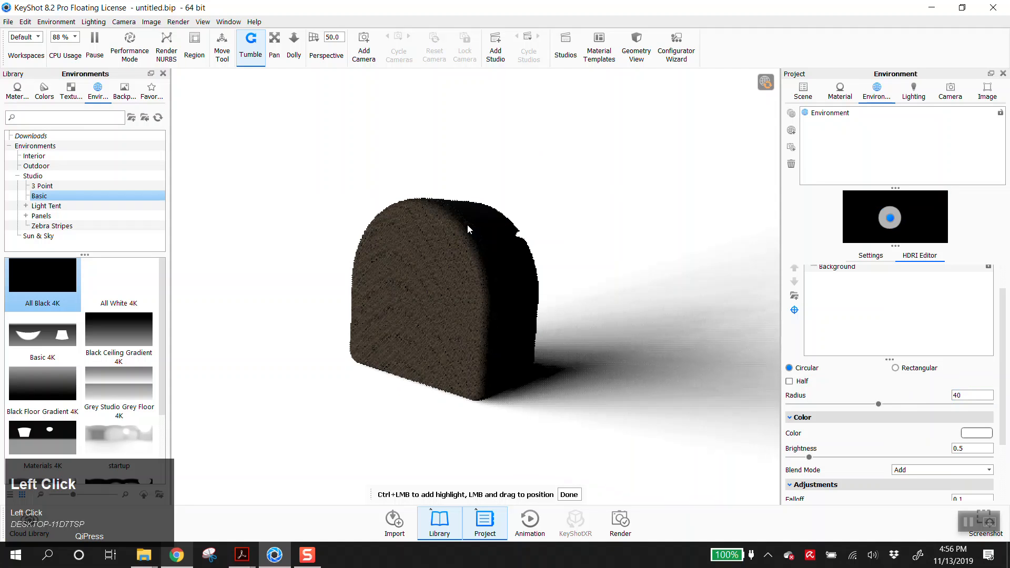
left_click(467, 225)
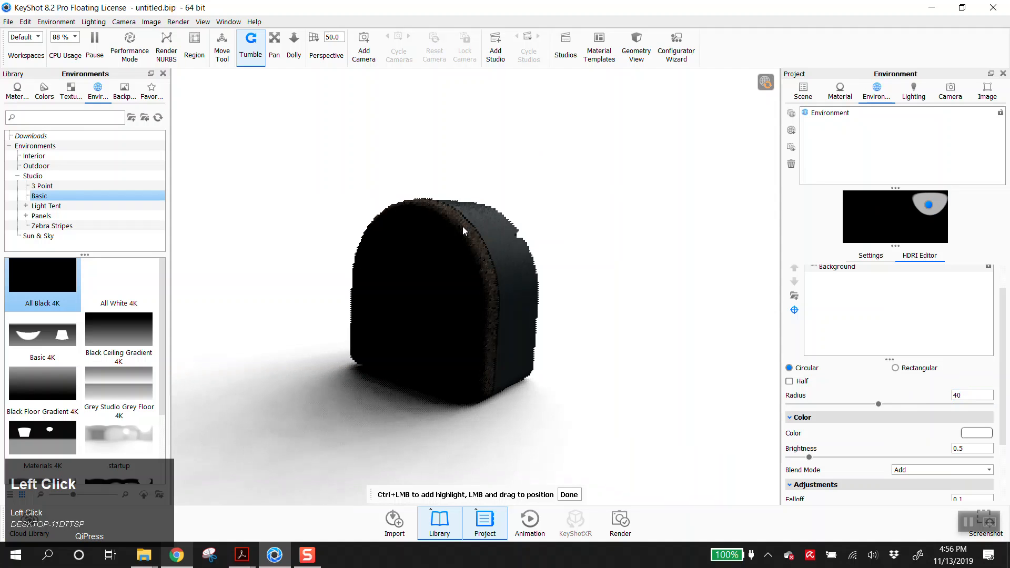
left_click(463, 231)
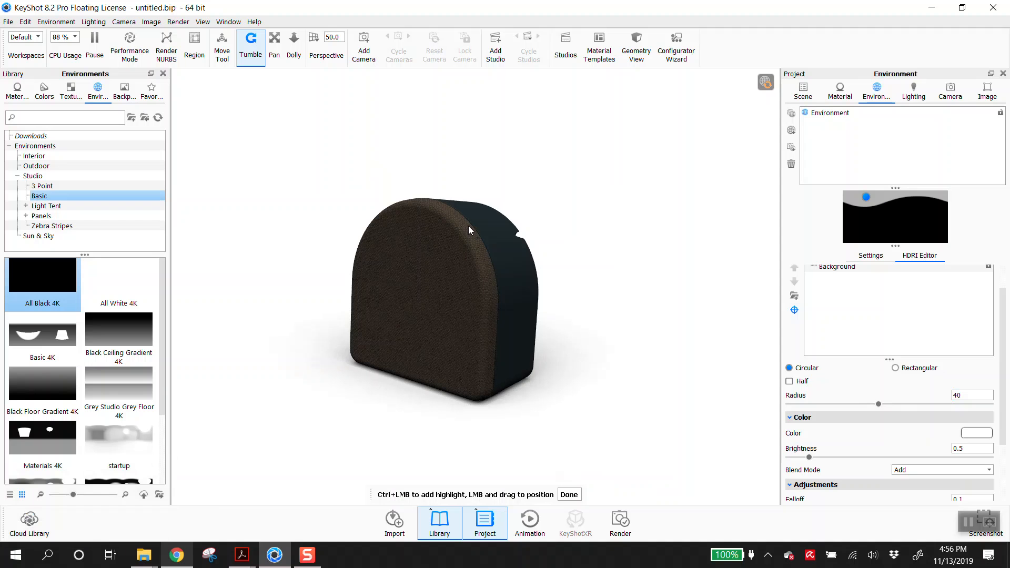
Step: Add a second circular light pin and place its highlight on the side edge of the speaker front
scroll(887, 307, "up", 1)
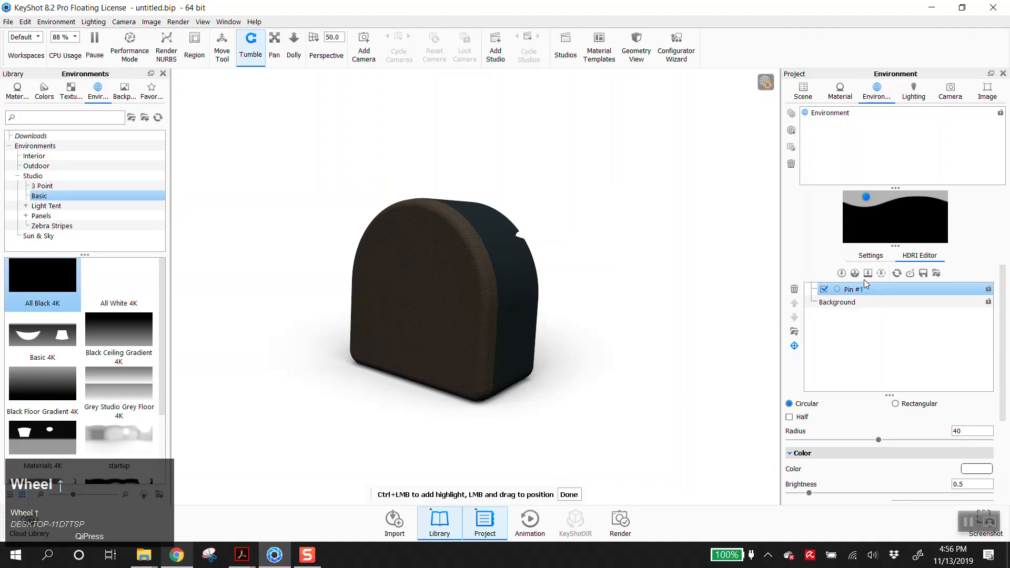
left_click(844, 274)
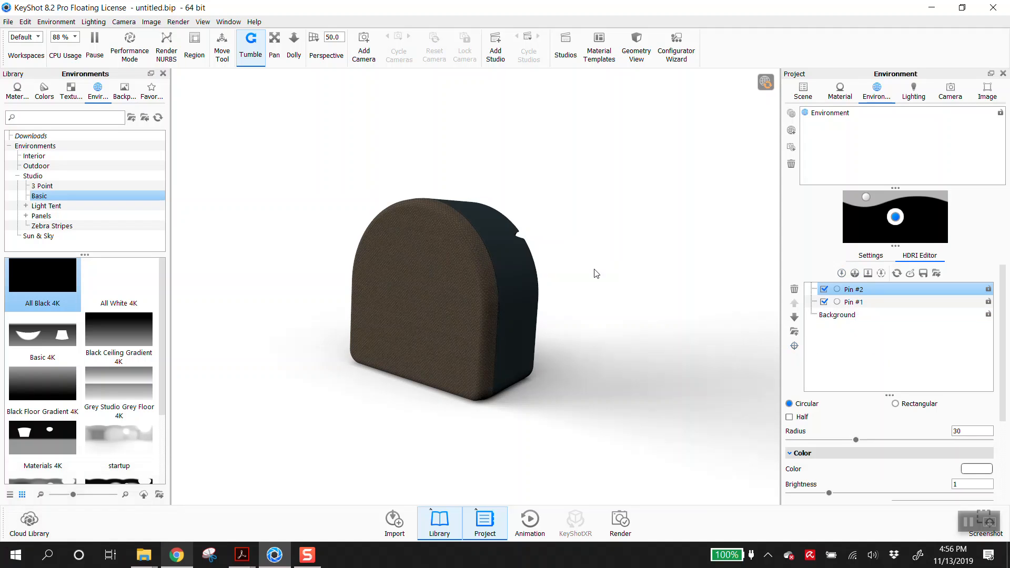
left_click(795, 347)
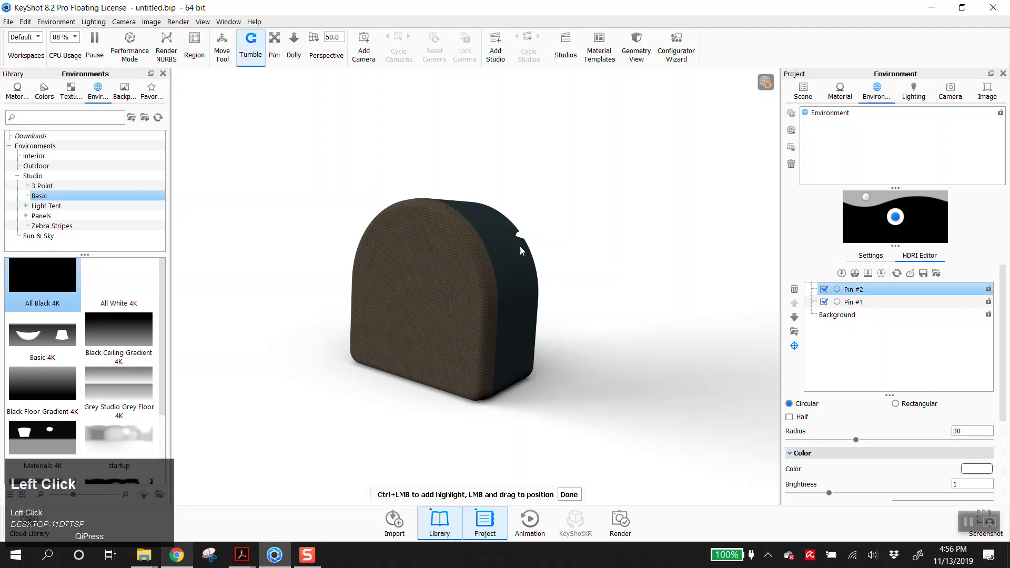
left_click(475, 254)
left_click(484, 261)
left_click(481, 258)
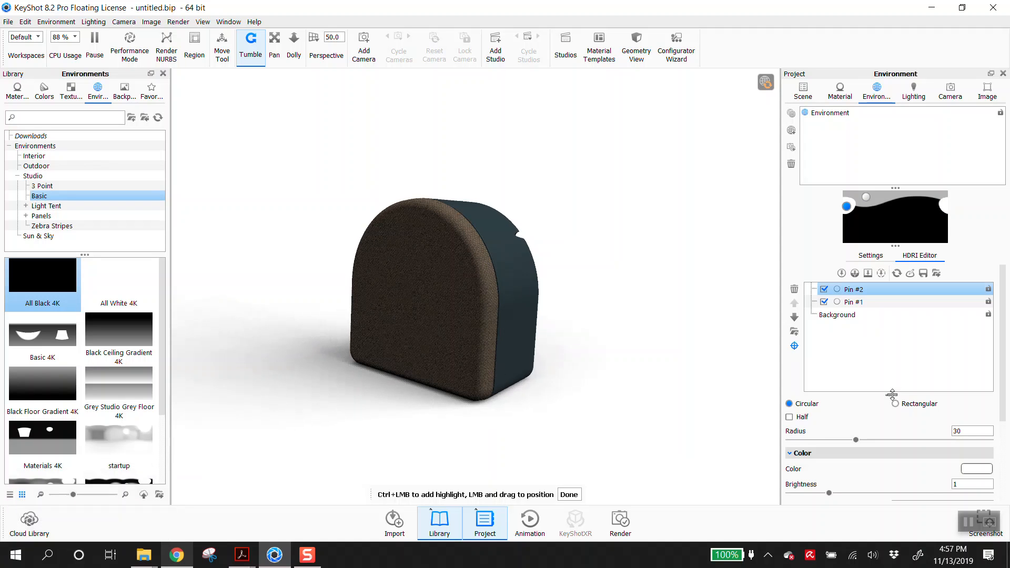
Step: Set the second light pin's brightness to 2
left_click(971, 482)
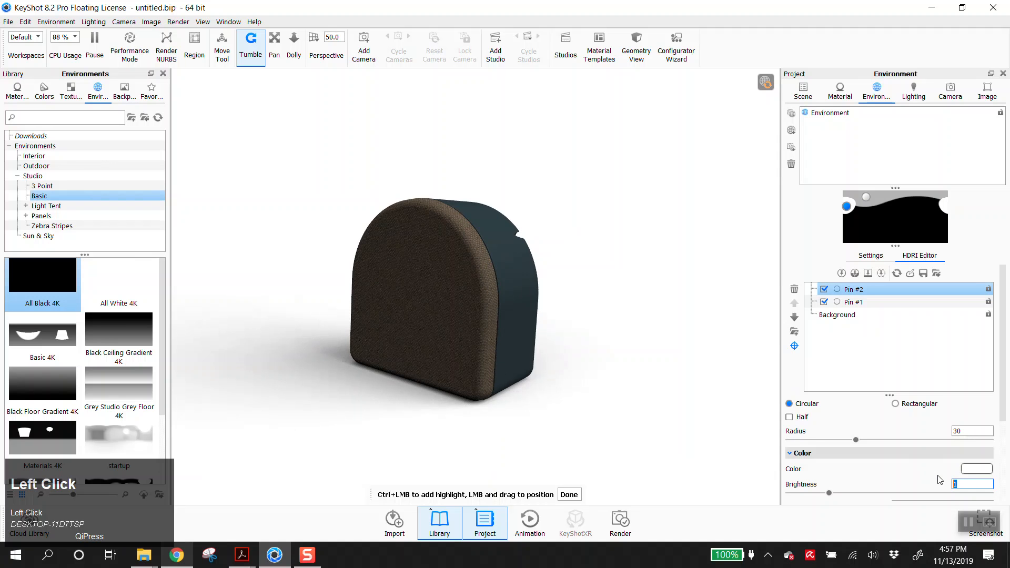
type("2")
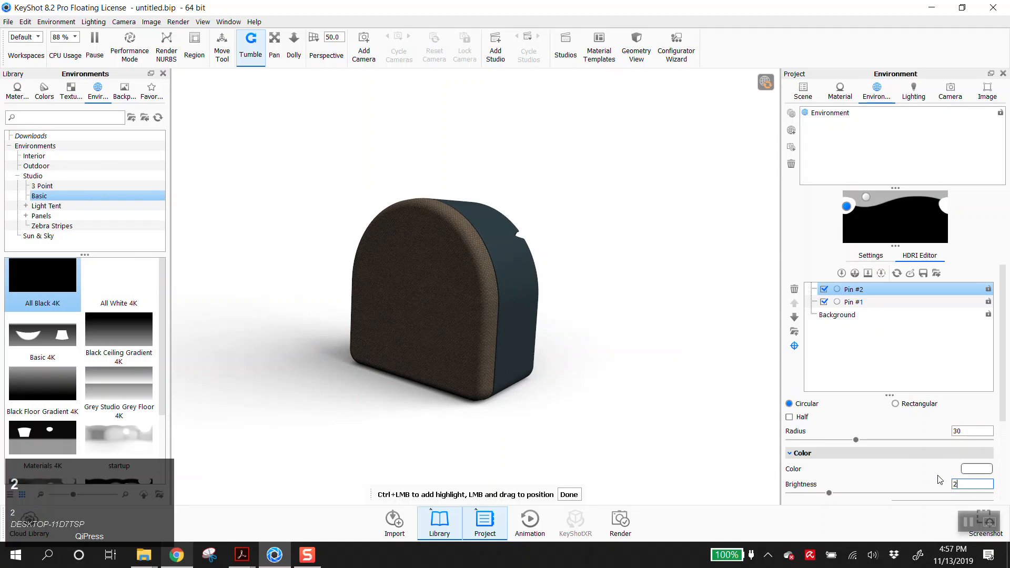
key("Tab")
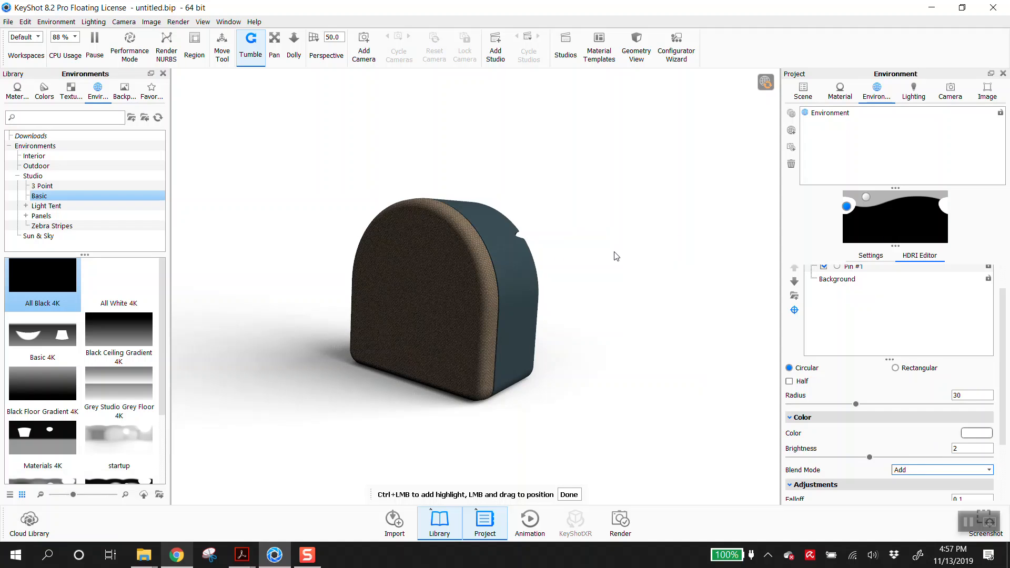
Step: Fine-tune the second pin's highlight position on the speaker's front edge and finish the highlight placement
left_click(478, 255)
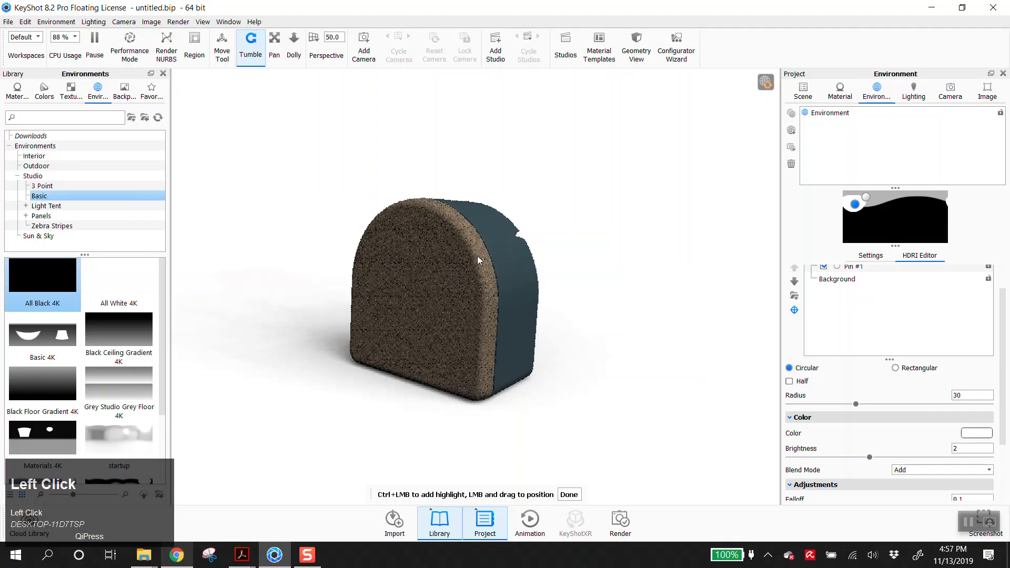
left_click(477, 252)
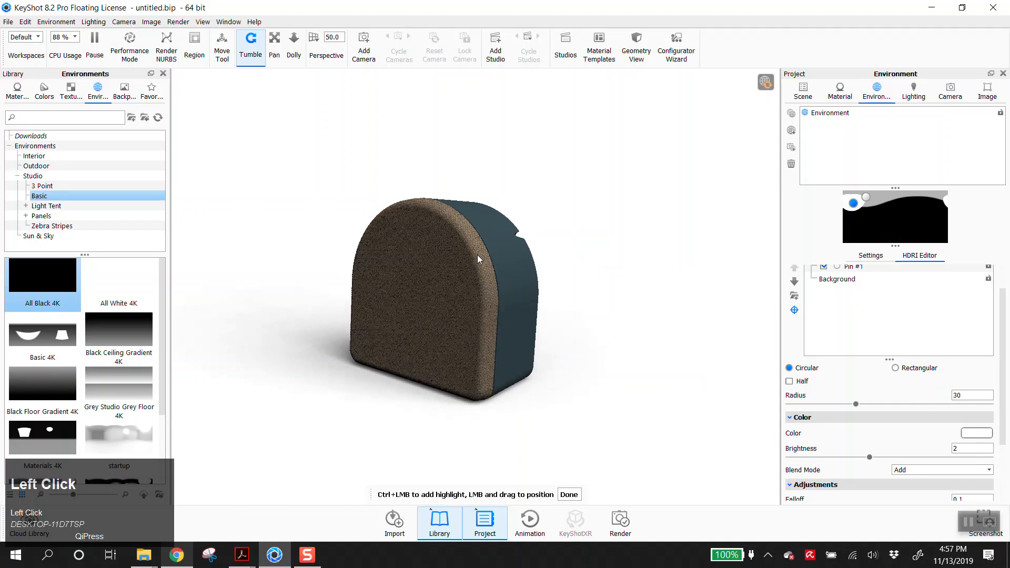
left_click(476, 255)
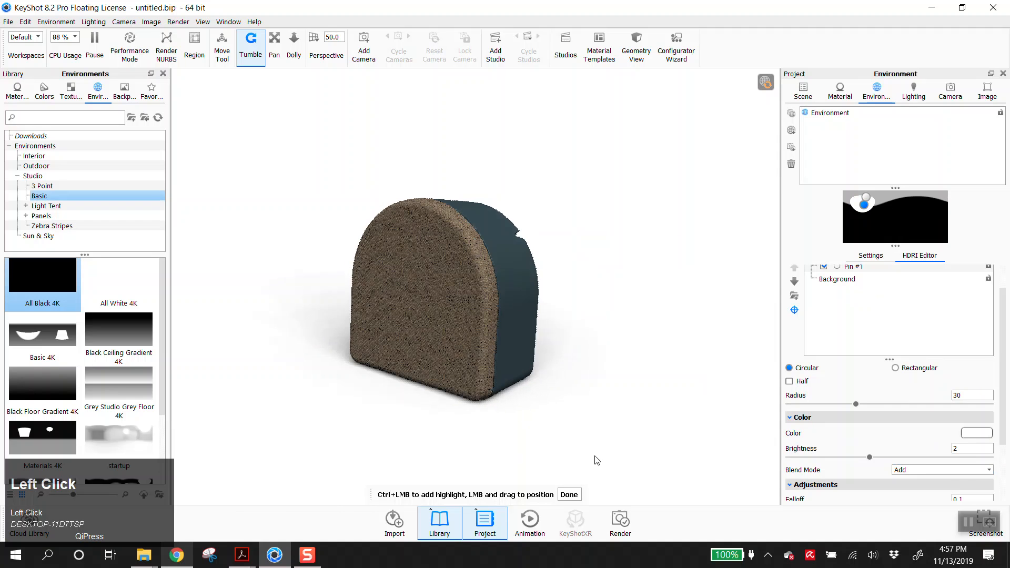
left_click(570, 495)
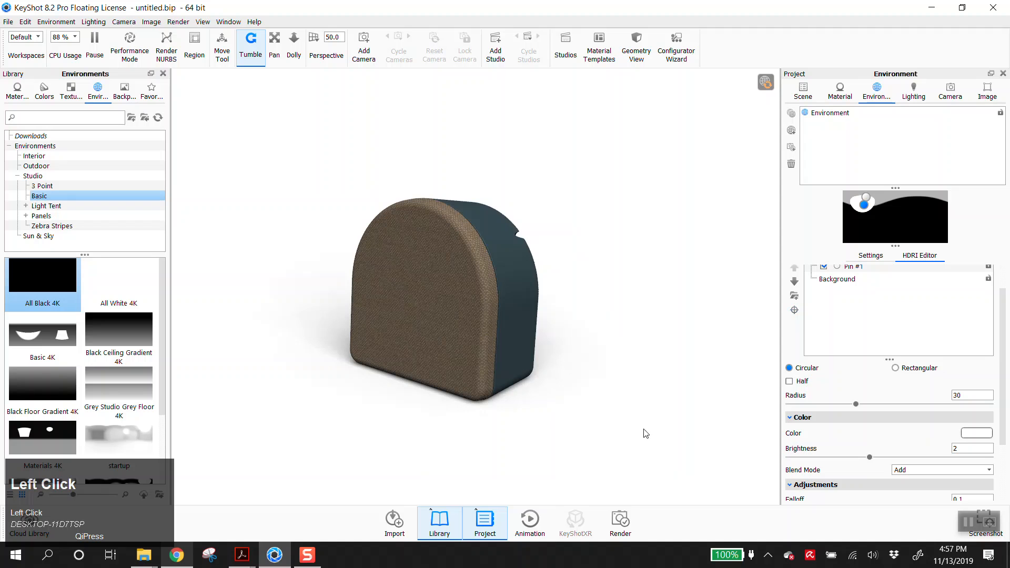
Step: Add a third circular light pin and place its highlight on the green side surface of the speaker
scroll(882, 335, "up", 2)
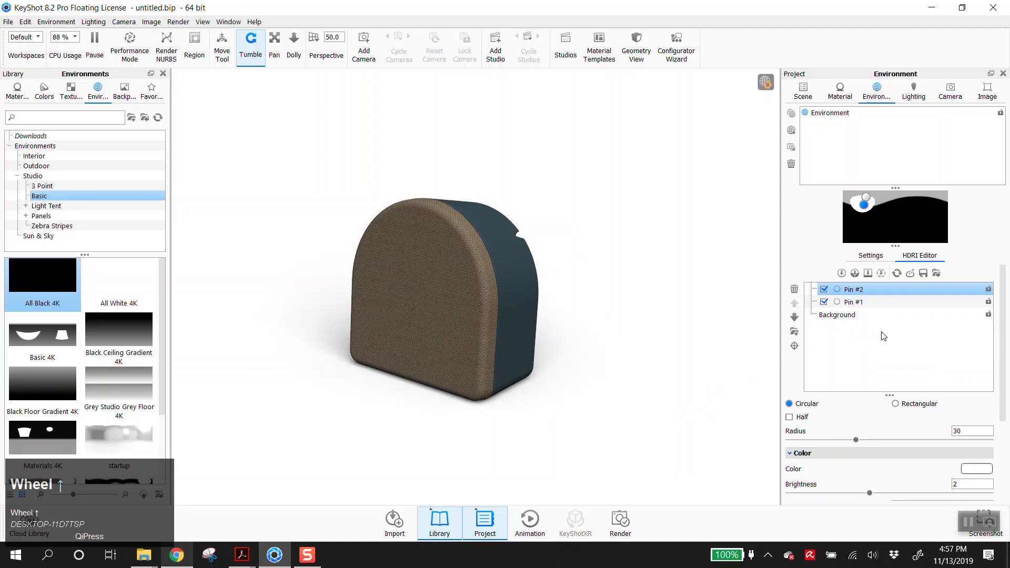
left_click(841, 272)
left_click(504, 246)
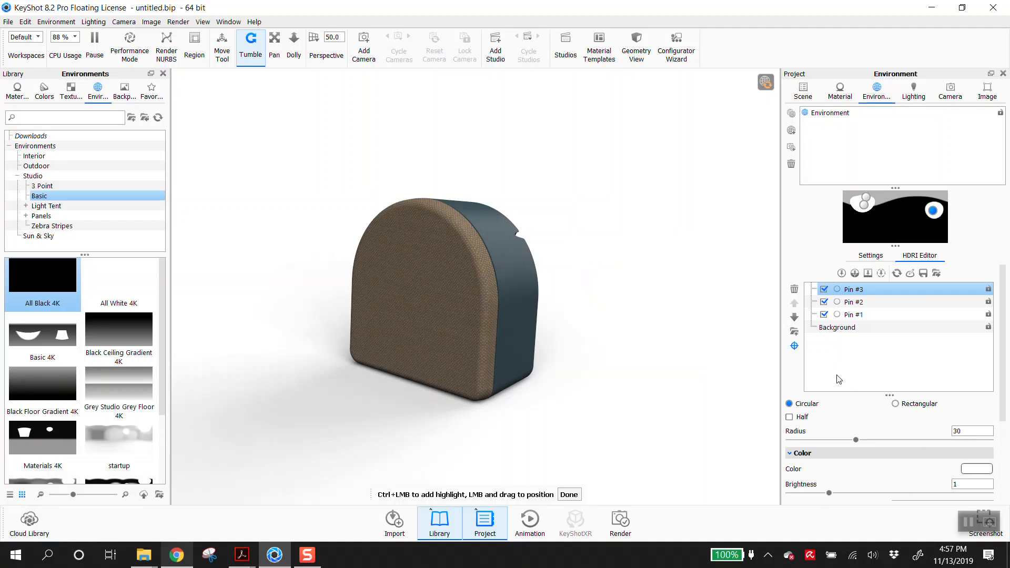
Step: Set the third light pin's brightness to 2 and its radius to 15
left_click(970, 484)
type("2")
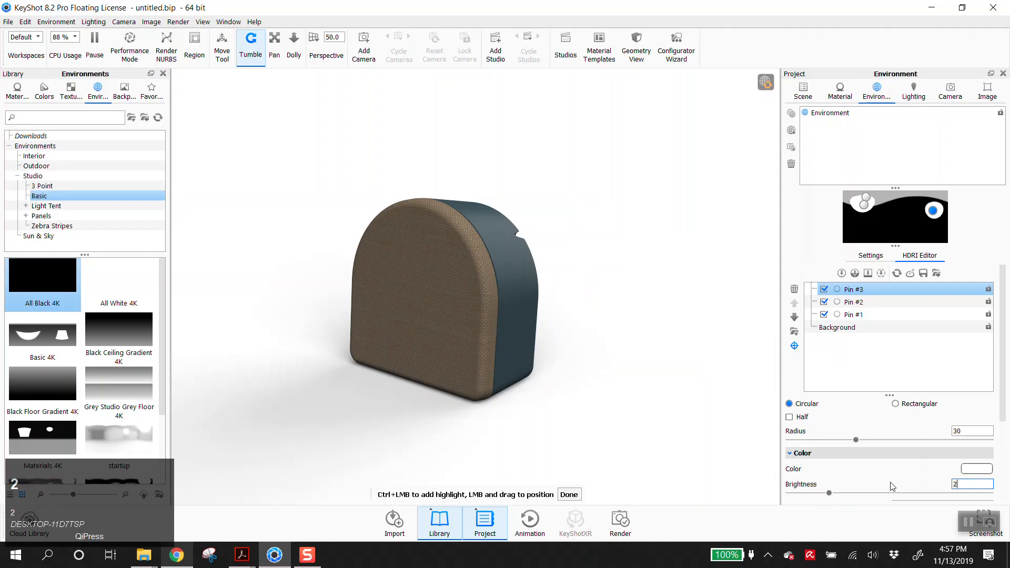
key("Tab")
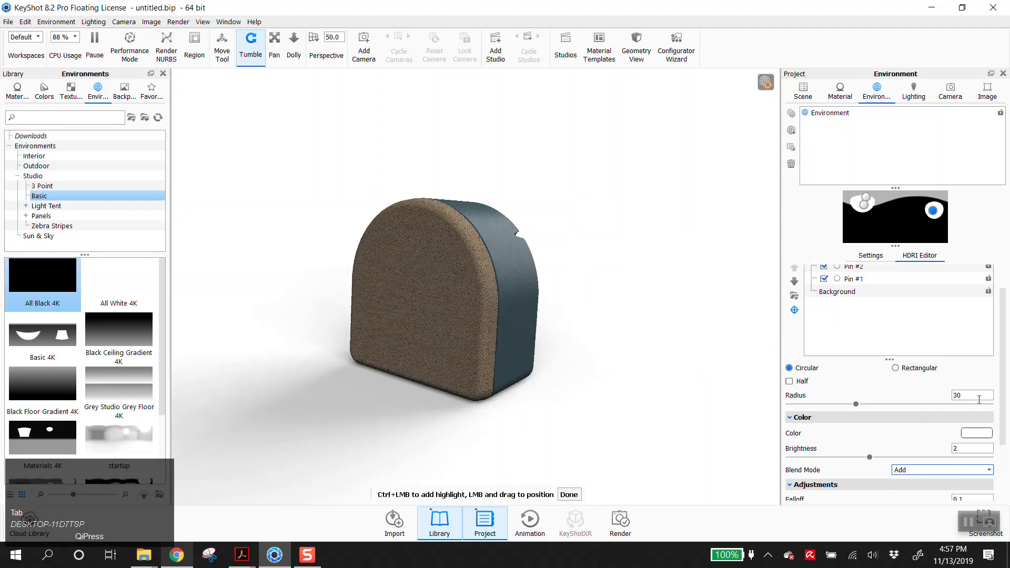
left_click(962, 395)
type("15")
key("Tab")
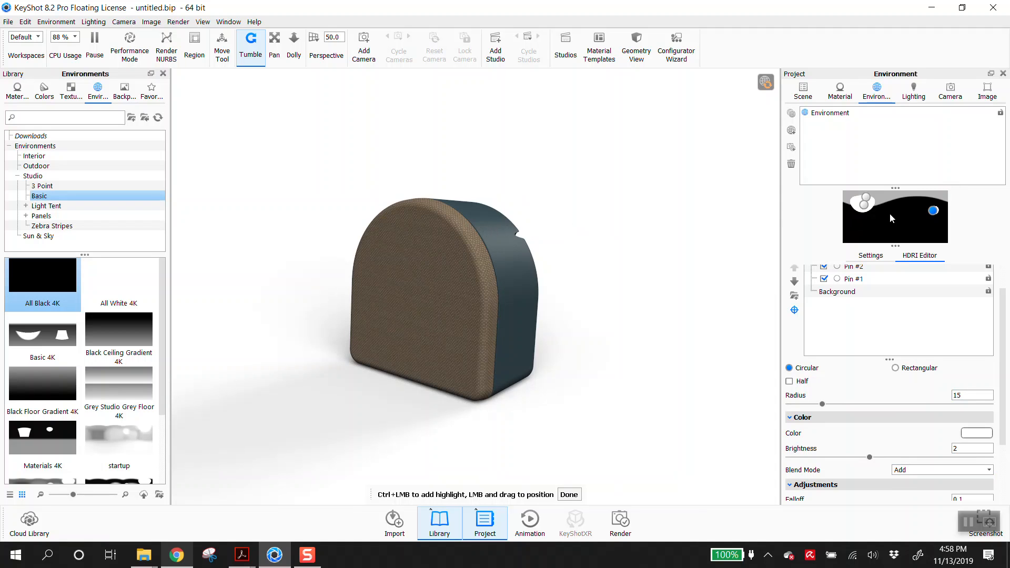
Step: Nudge the second pin's highlight along the speaker's front side edge and finish the highlight placement
left_click(865, 205)
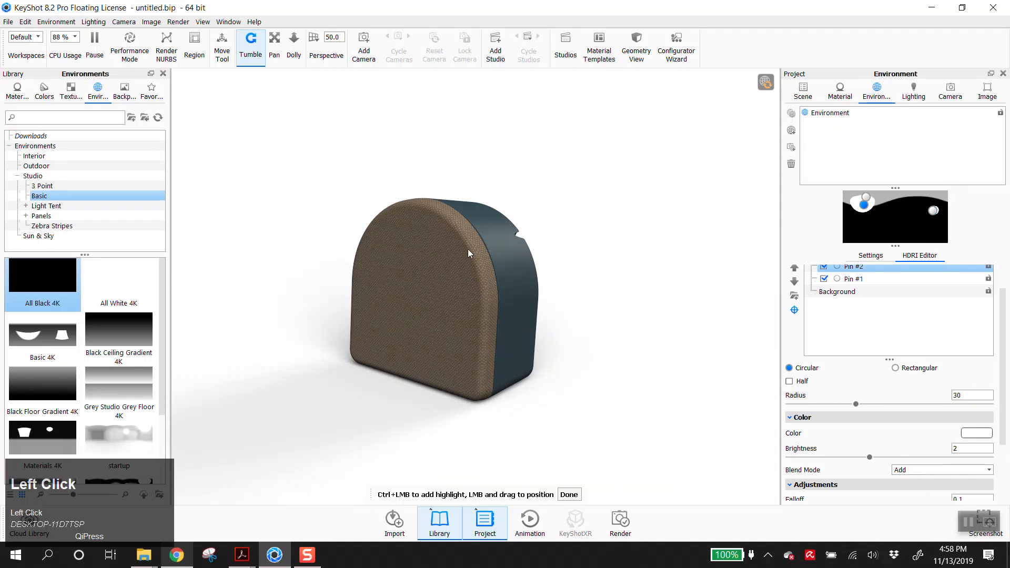
left_click_drag(468, 248, 471, 249)
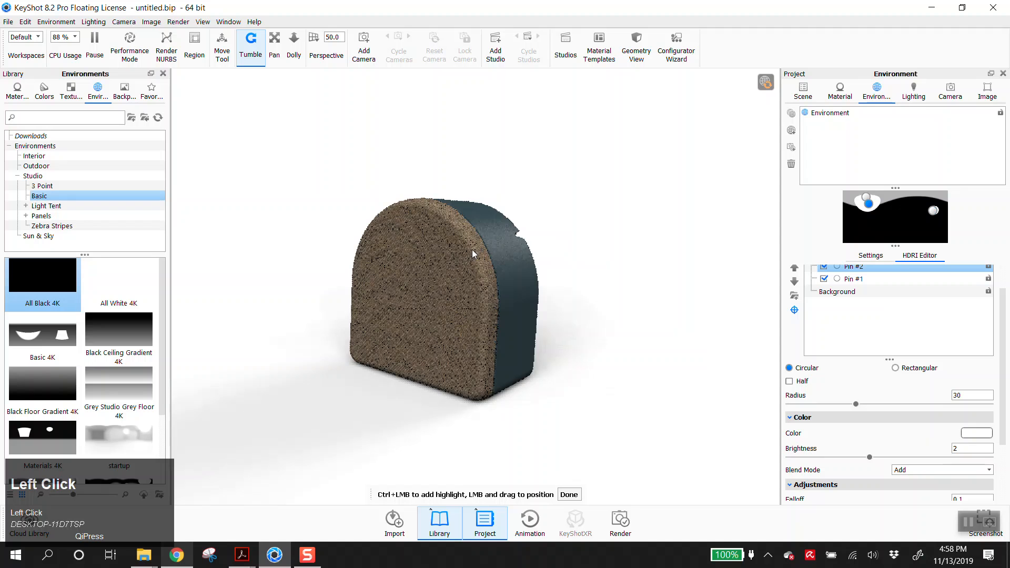
left_click(569, 494)
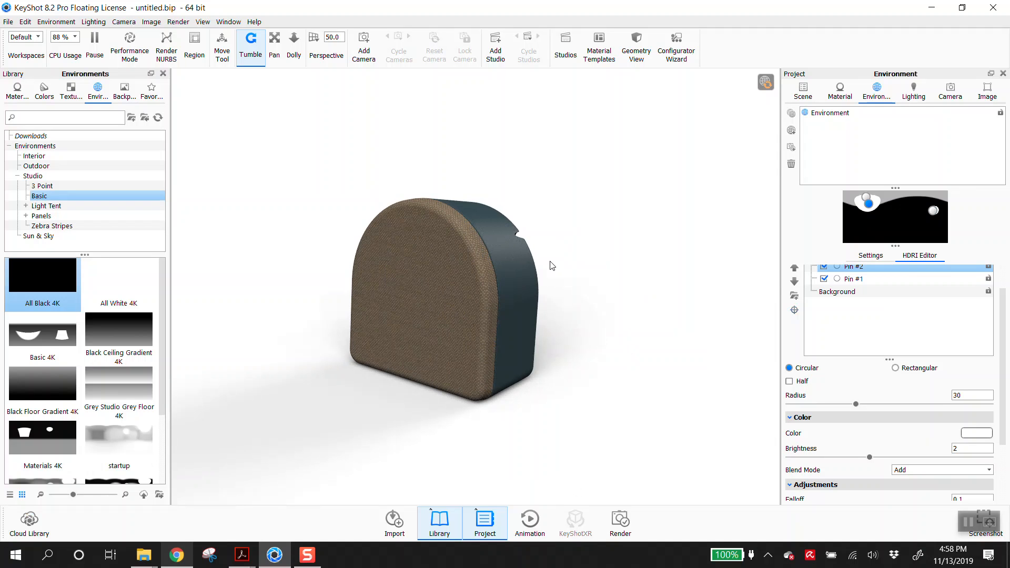
Step: Frame the speaker closer in the view, save it as a new camera named hero, and lock that camera
scroll(455, 299, "down", 3)
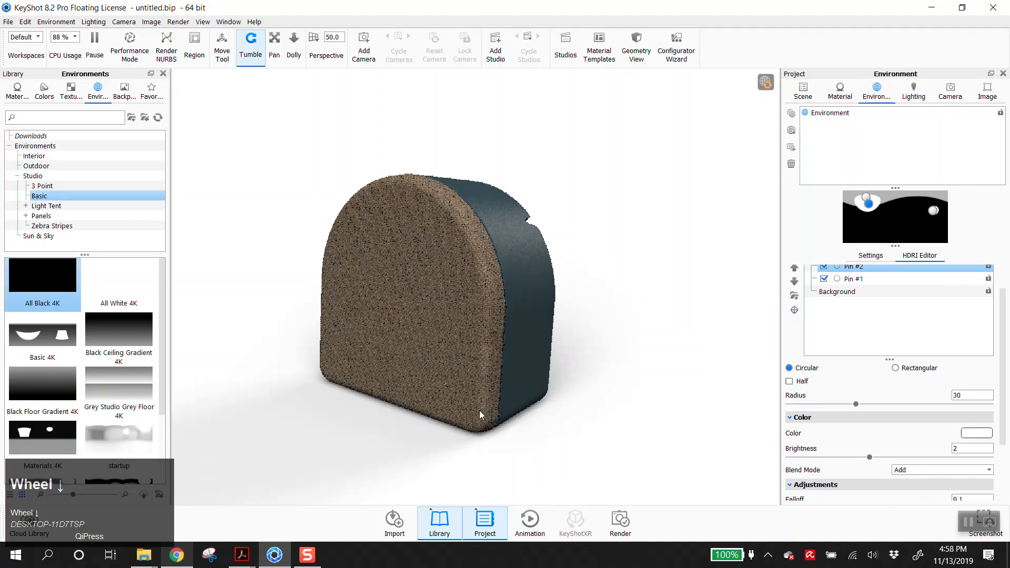
left_click_drag(468, 460, 492, 448)
middle_click_drag(492, 448, 541, 385)
left_click_drag(541, 386, 540, 389)
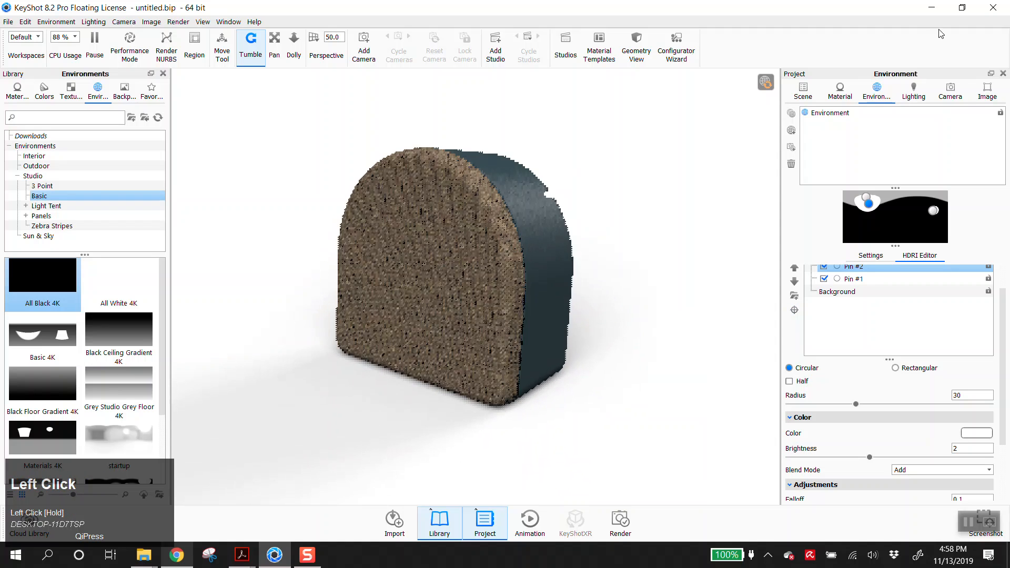
left_click(951, 92)
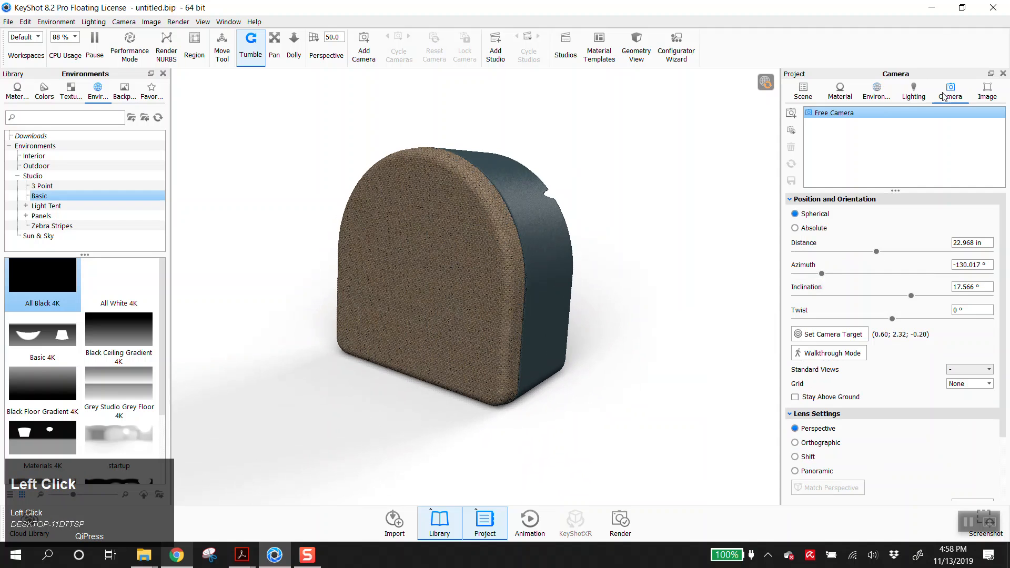
left_click(790, 114)
type("hero")
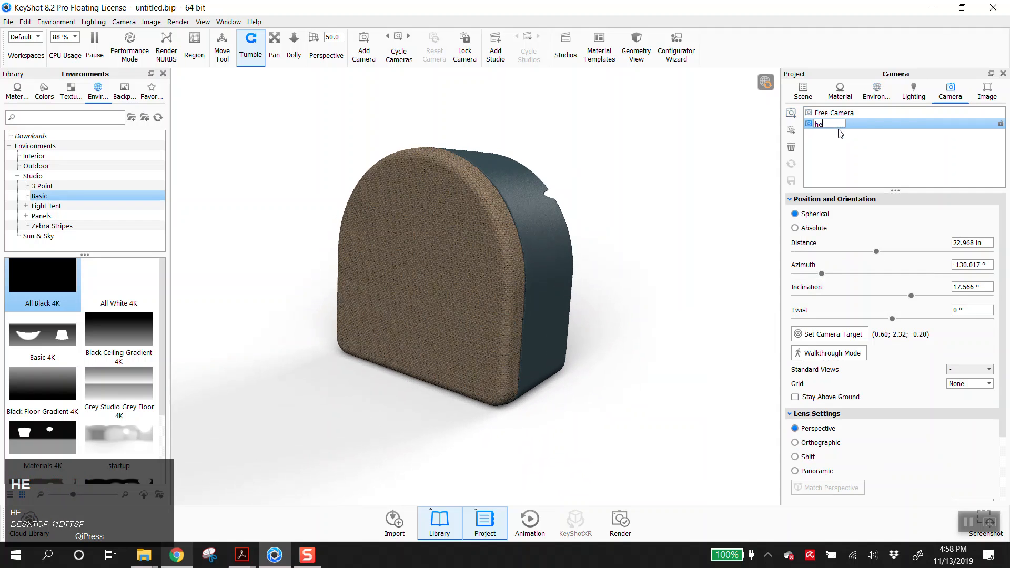
left_click(1000, 123)
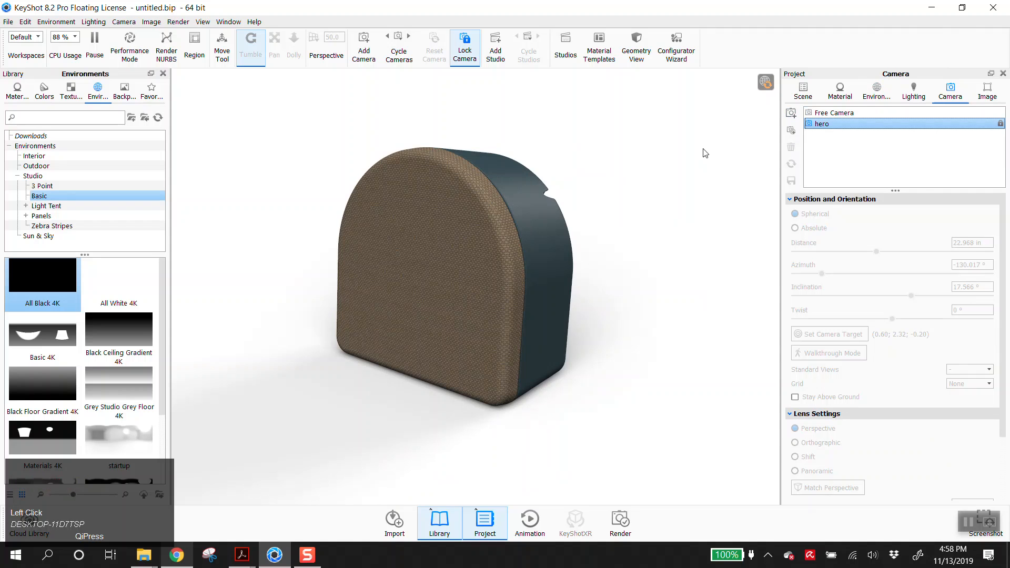
Step: Test the camera lock by switching to the free camera, orbiting it, and returning to the hero camera
left_click(291, 257)
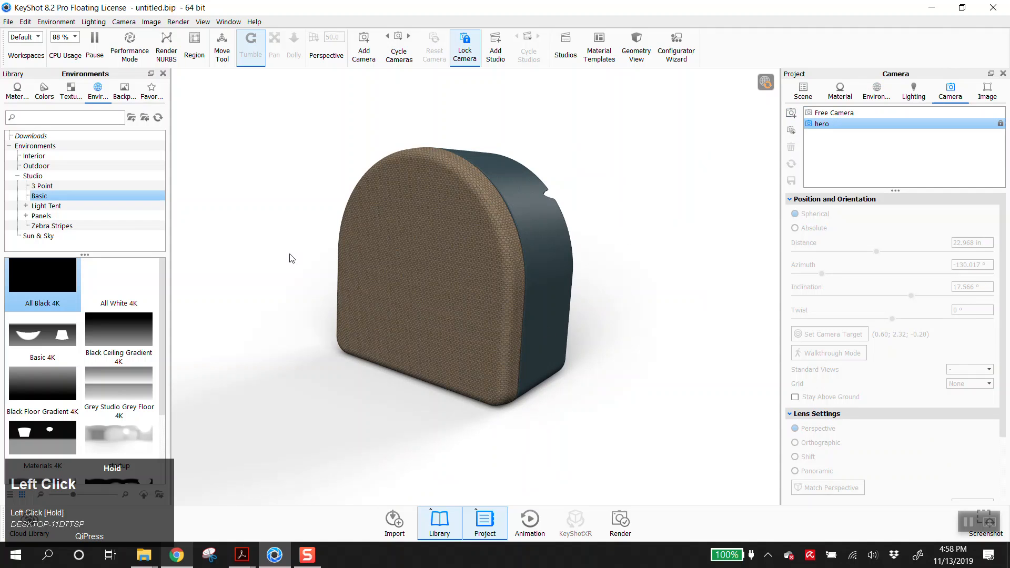
left_click(834, 112)
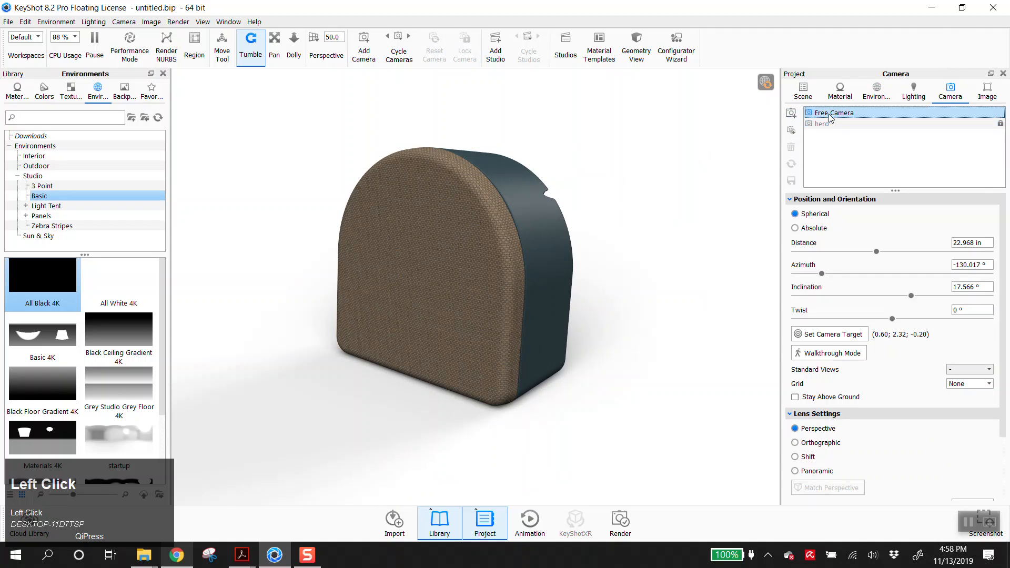
left_click_drag(675, 257, 803, 146)
left_click(822, 125)
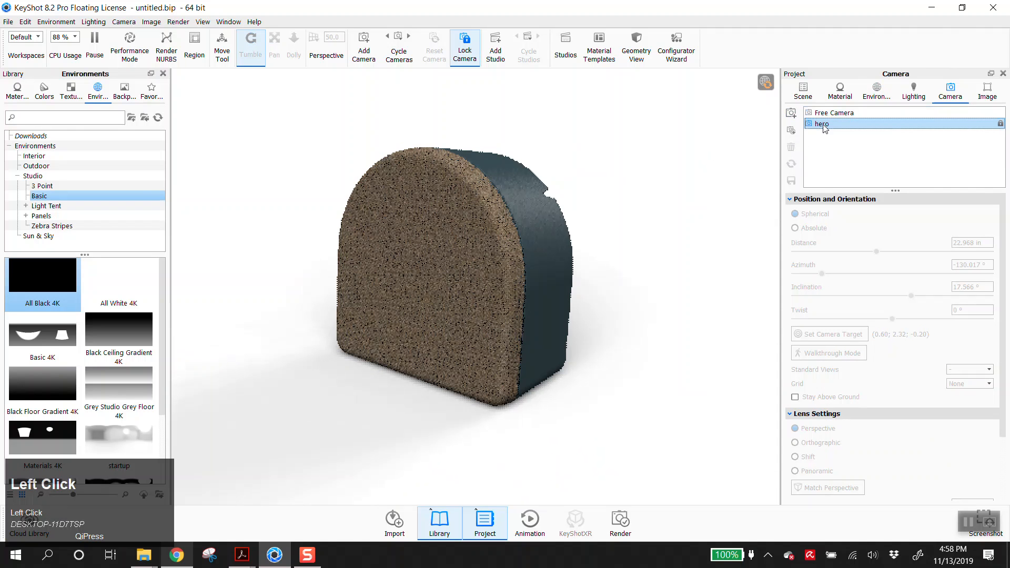
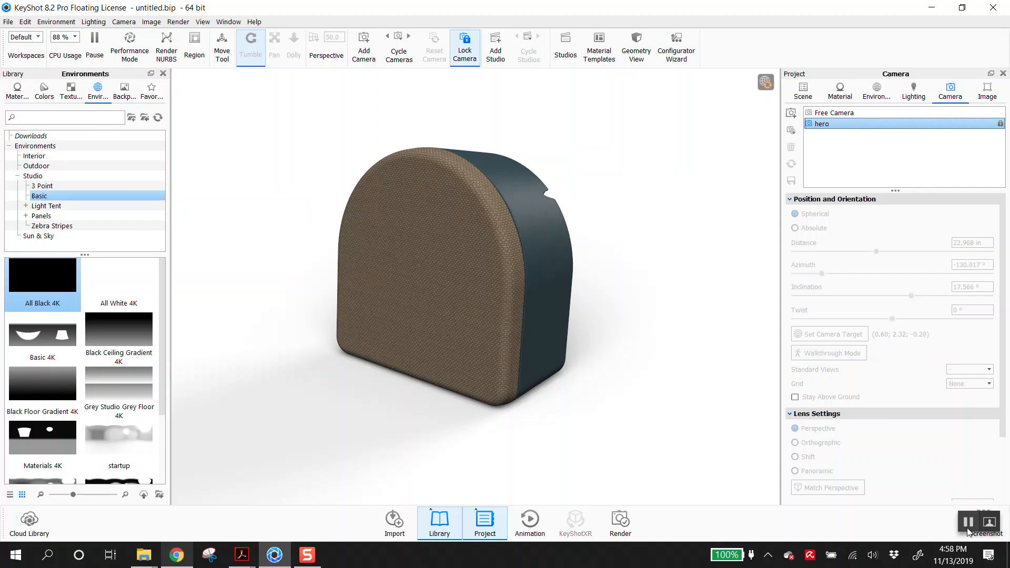
left_click(633, 519)
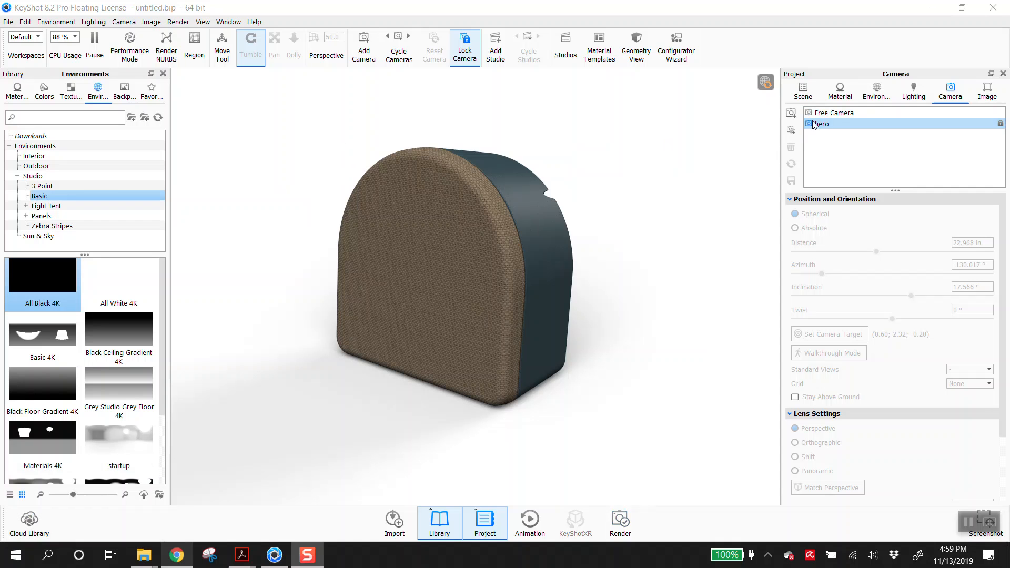
Step: Switch to the free camera, view the speaker from above, and add a cube to the scene
left_click(834, 112)
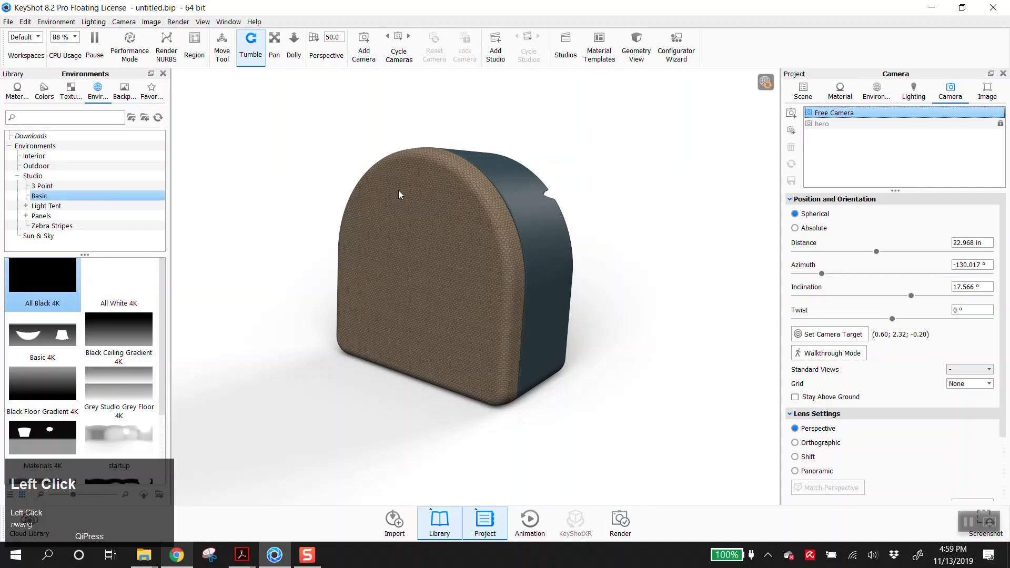
scroll(434, 246, "up", 3)
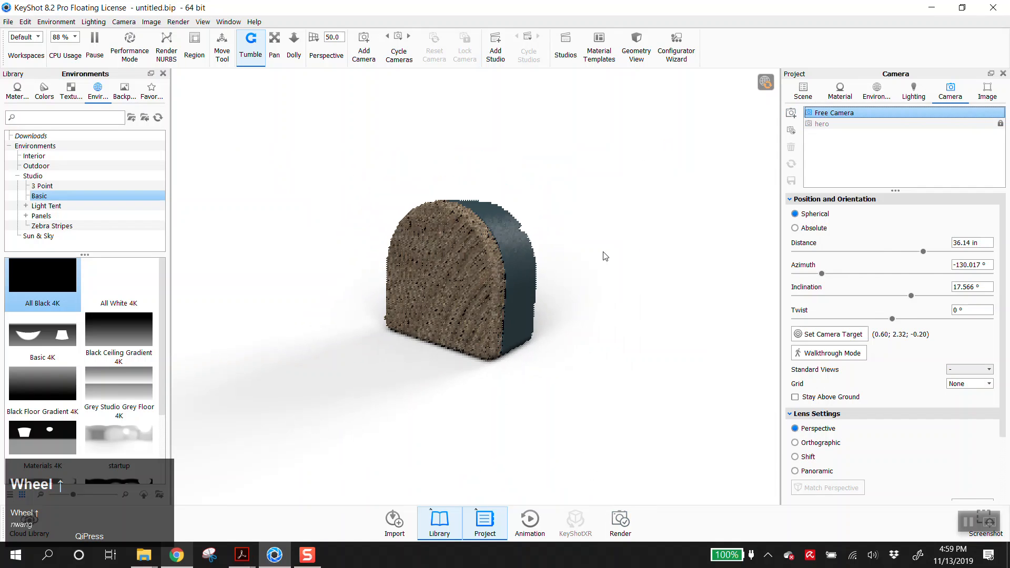
left_click_drag(542, 308, 684, 412)
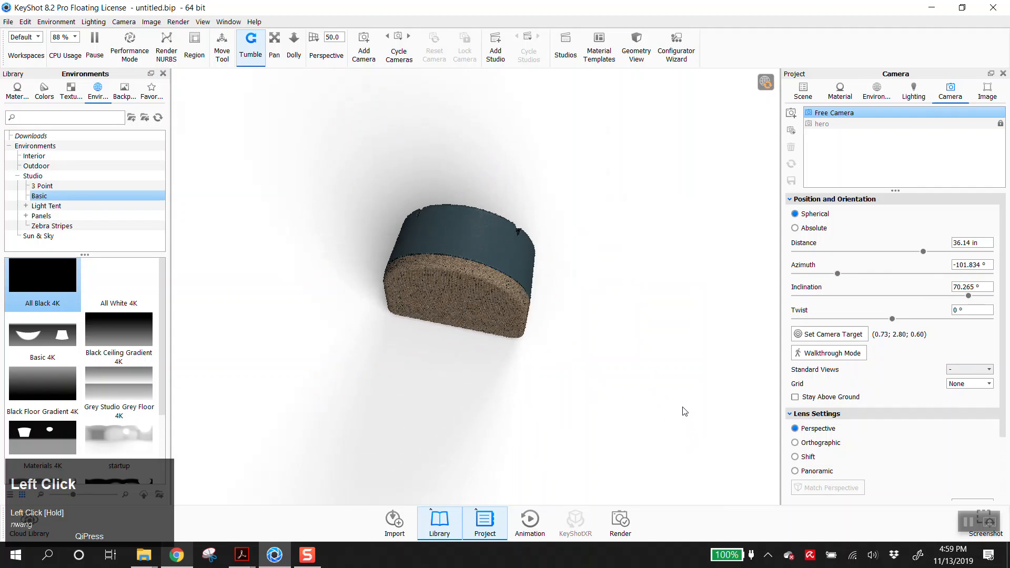
left_click(25, 21)
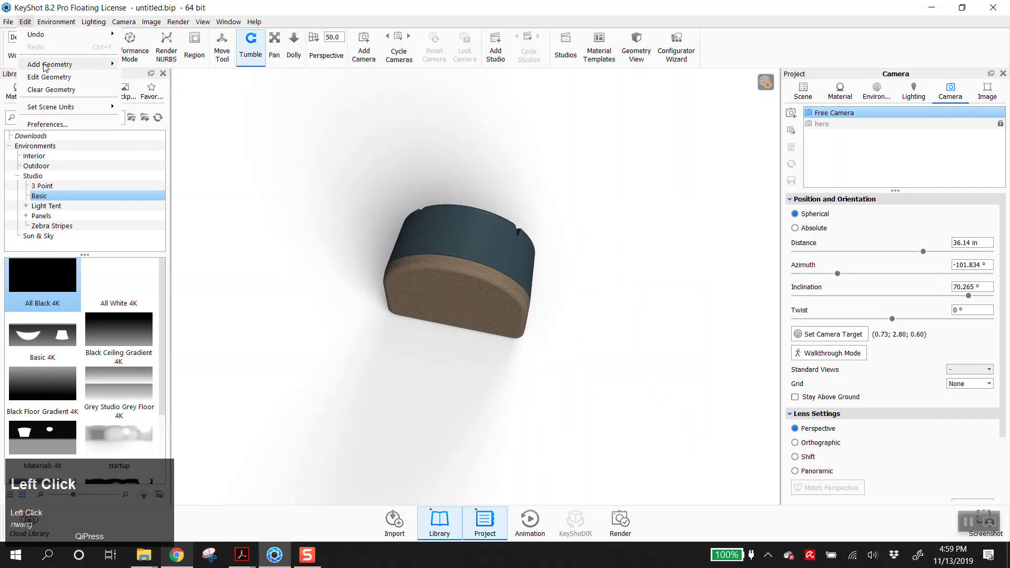
mouse_move(50, 64)
left_click(138, 106)
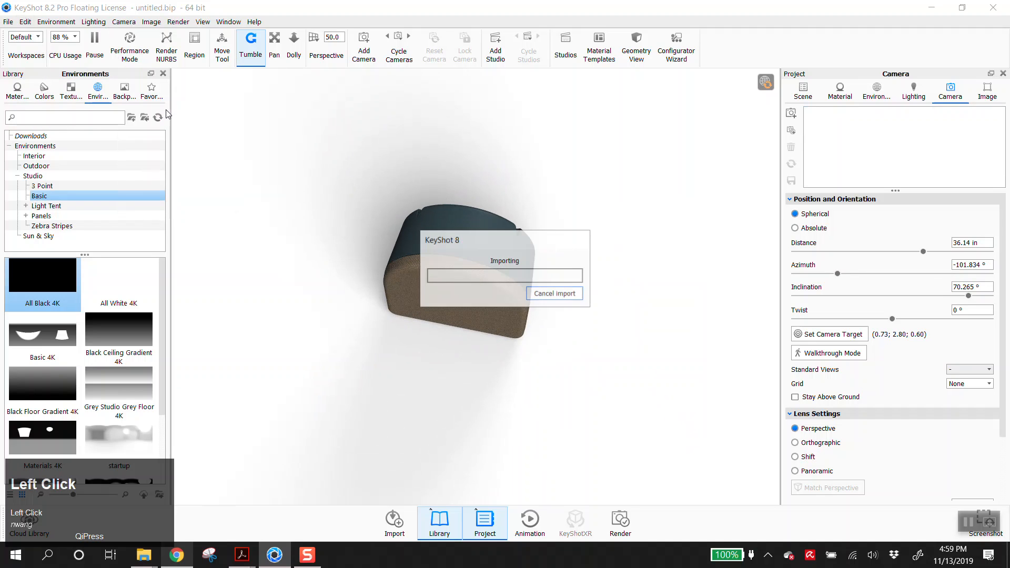
middle_click_drag(581, 388, 419, 336)
left_click_drag(420, 336, 494, 436)
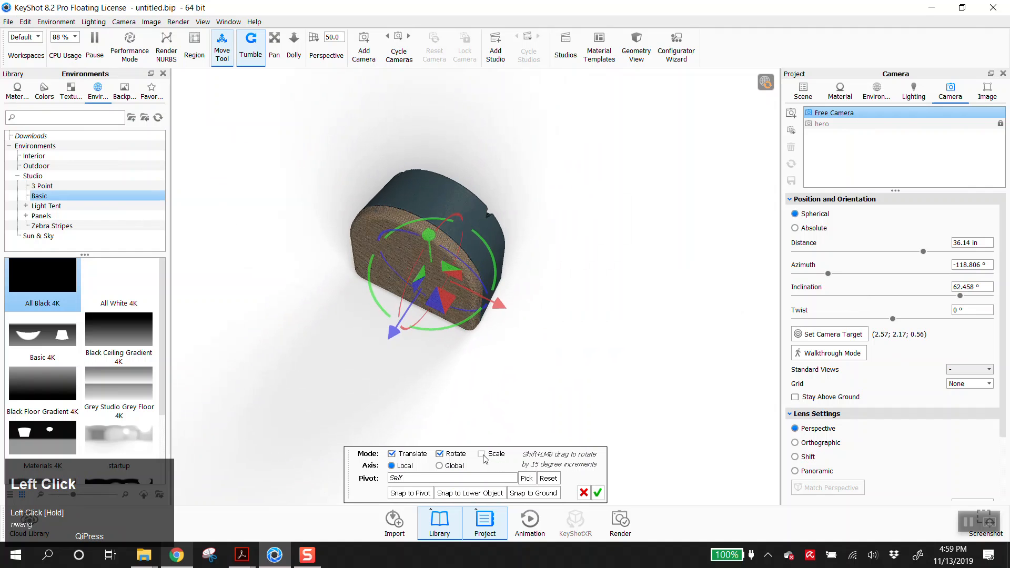
left_click(481, 455)
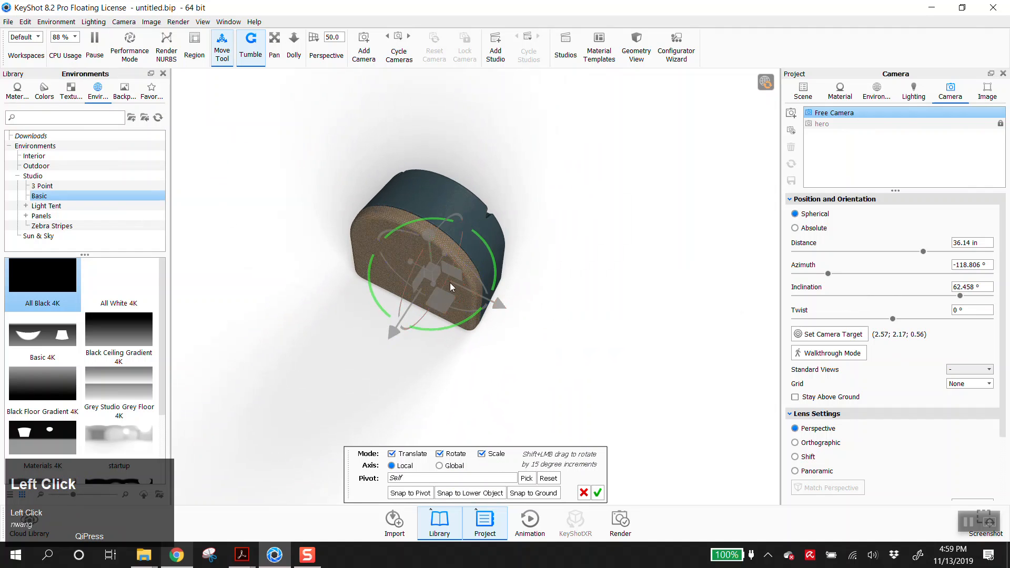
left_click_drag(435, 272, 456, 308)
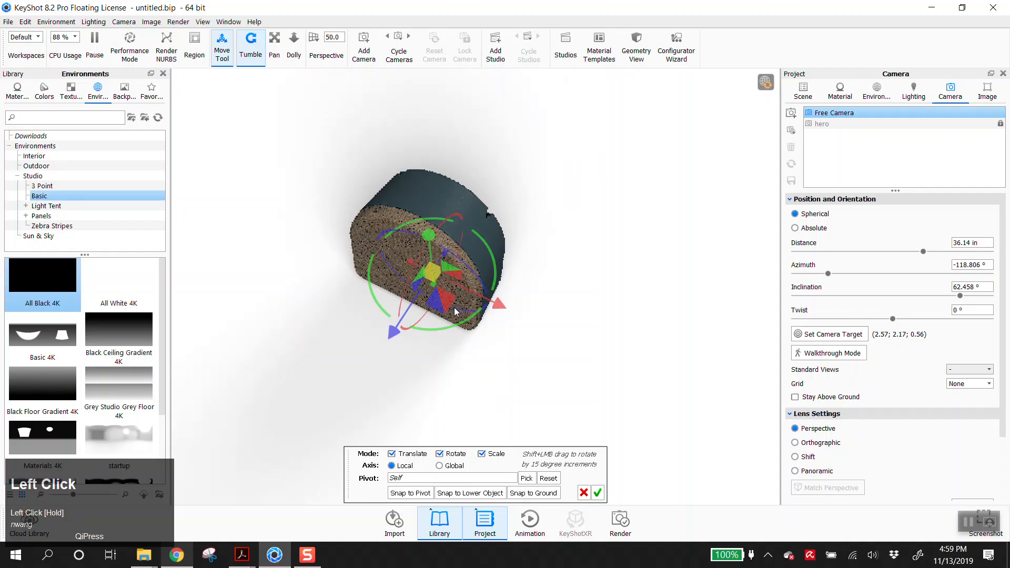
left_click_drag(430, 272, 579, 242)
middle_click_drag(556, 380, 568, 393)
left_click(583, 493)
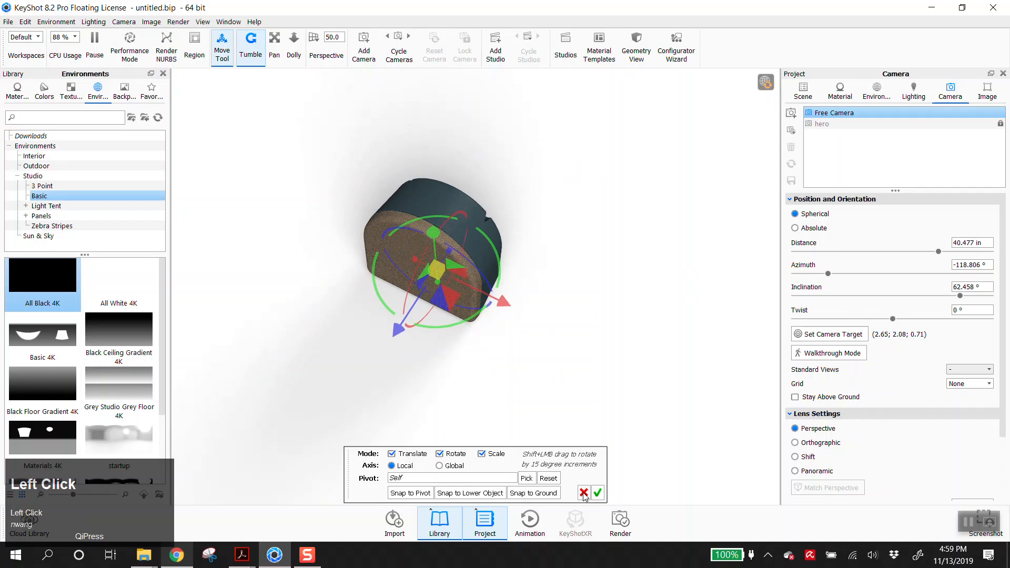
Step: Hide the whole speaker model set so that only the cube is displayed
left_click(798, 92)
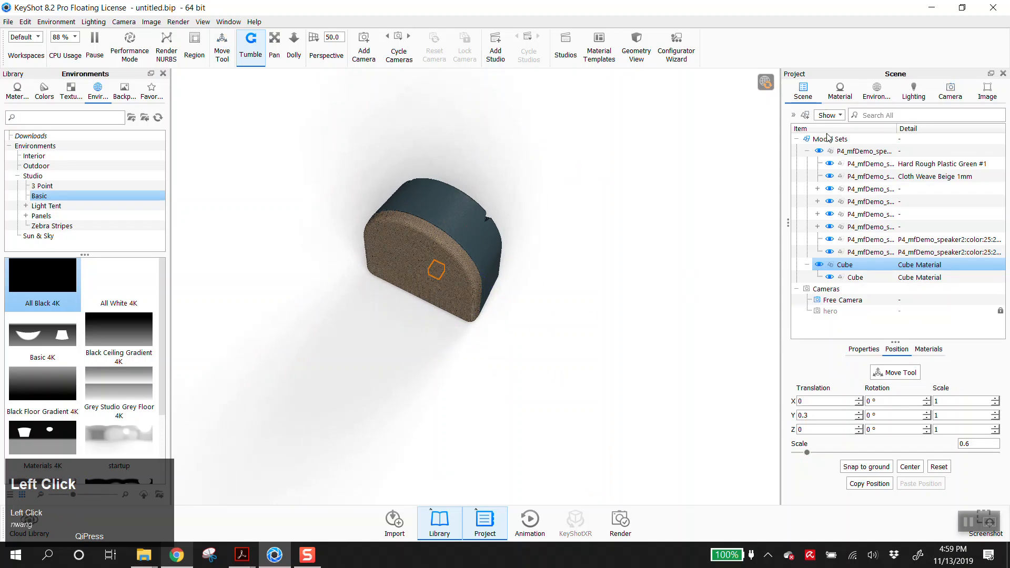
left_click(818, 152)
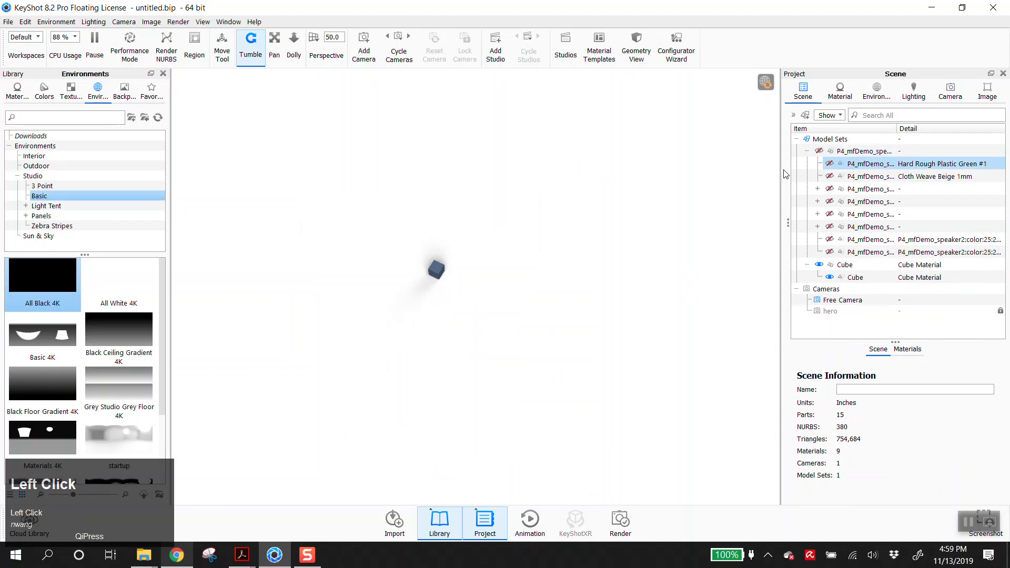
scroll(473, 258, "down", 3)
left_click_drag(456, 257, 463, 190)
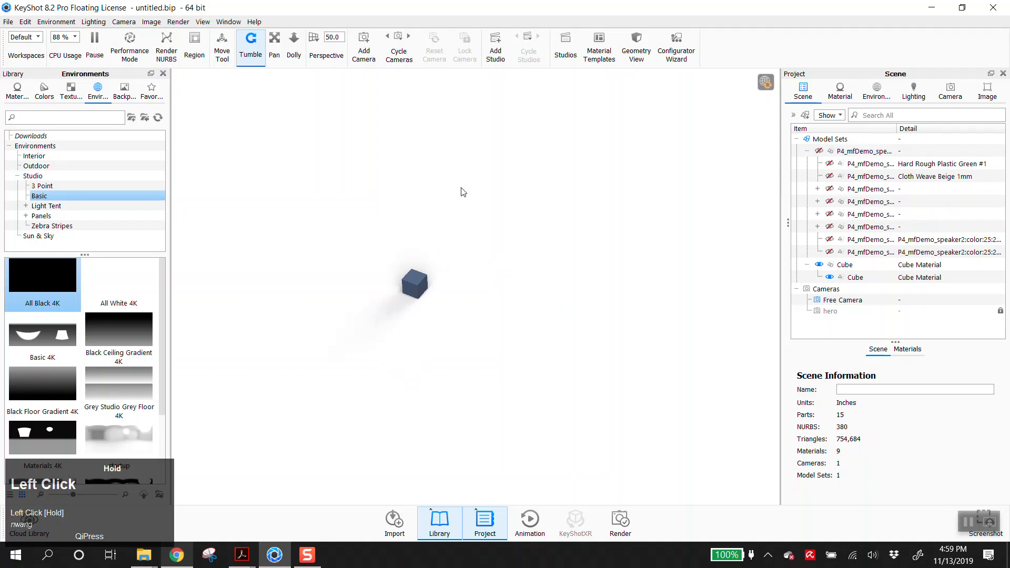
Step: Enlarge the cube uniformly with the Move Tool and set its overall scale to 12
left_click(844, 265)
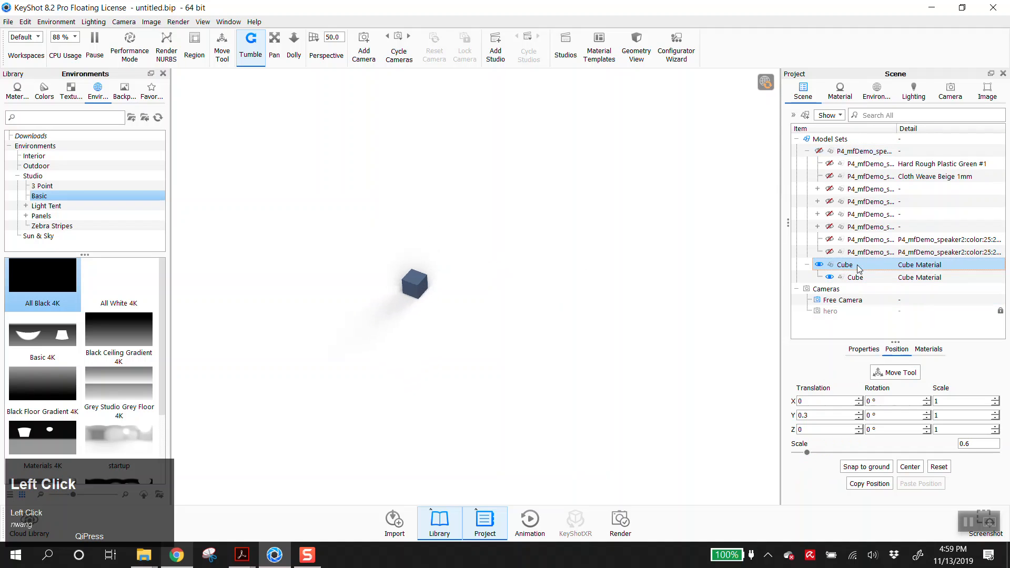
left_click(895, 373)
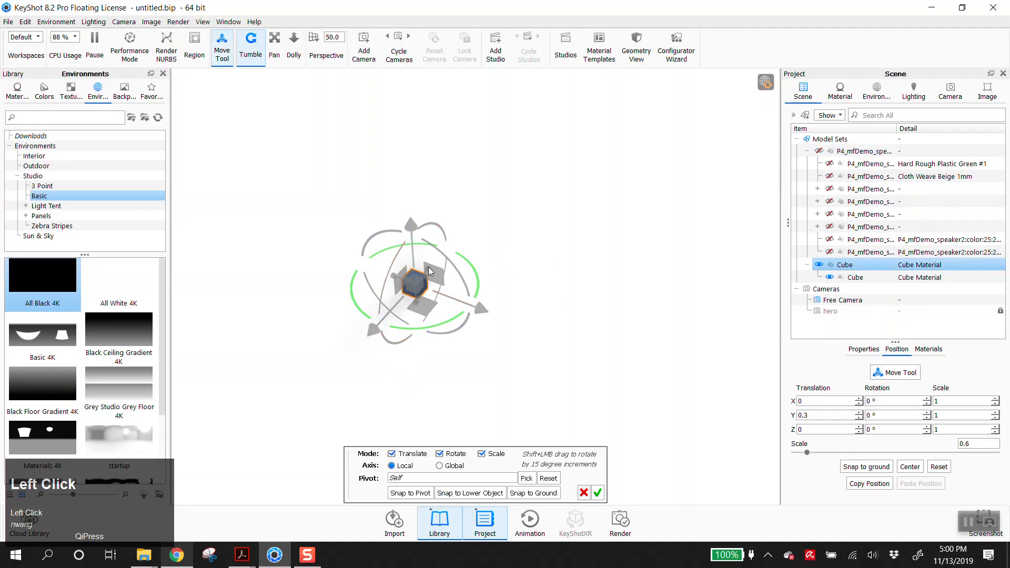
left_click_drag(417, 279, 428, 305)
scroll(446, 302, "up", 3)
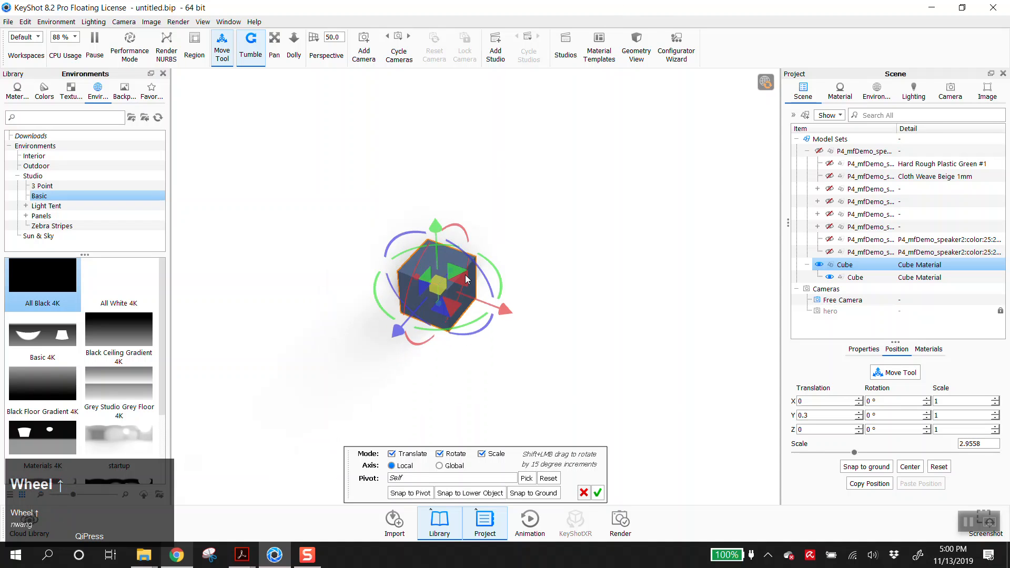
left_click_drag(436, 287, 593, 74)
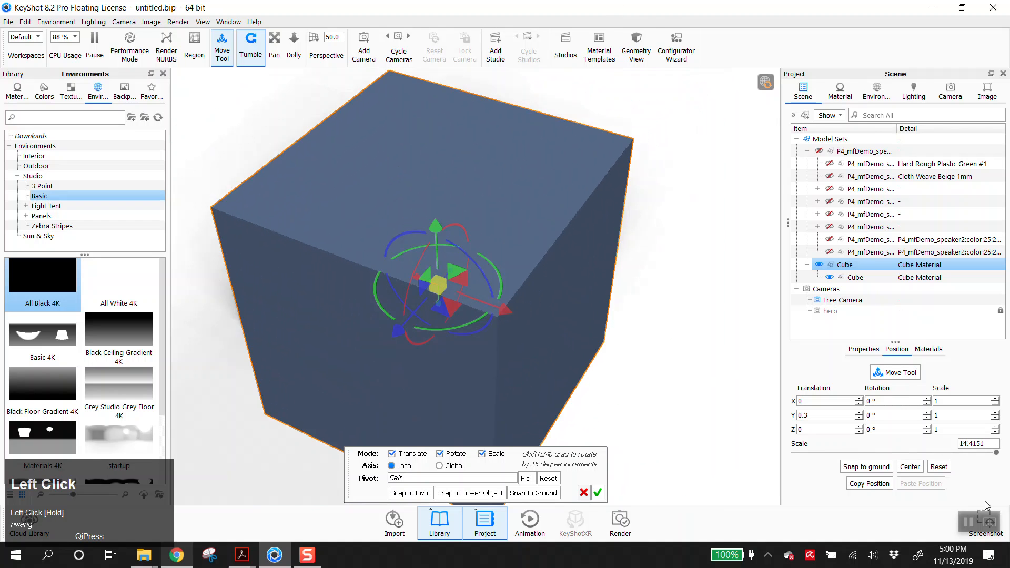
double_click(982, 445)
type("12")
key("Tab")
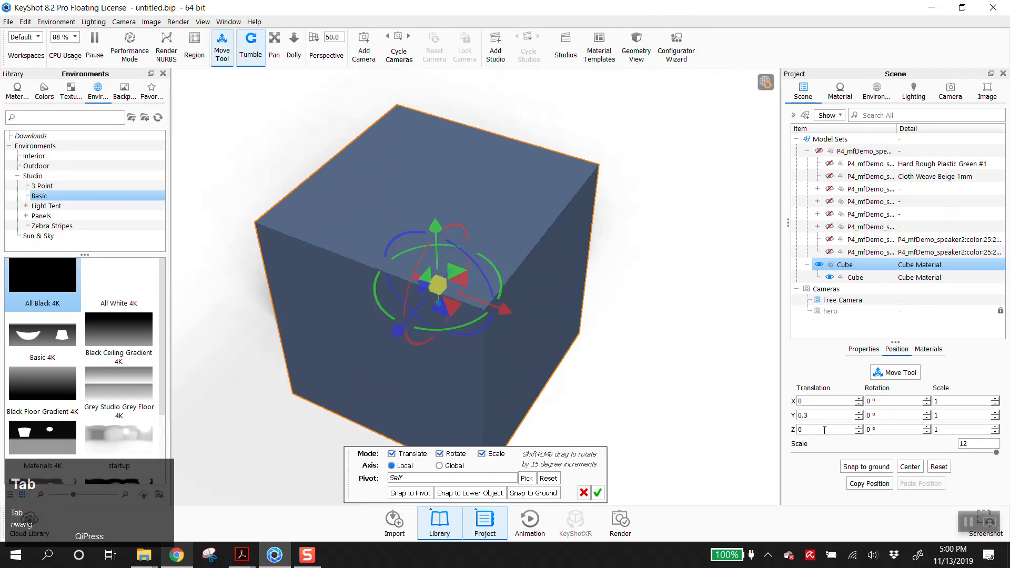
Step: Accept the cube's transform and show the whole speaker model set again
left_click(597, 493)
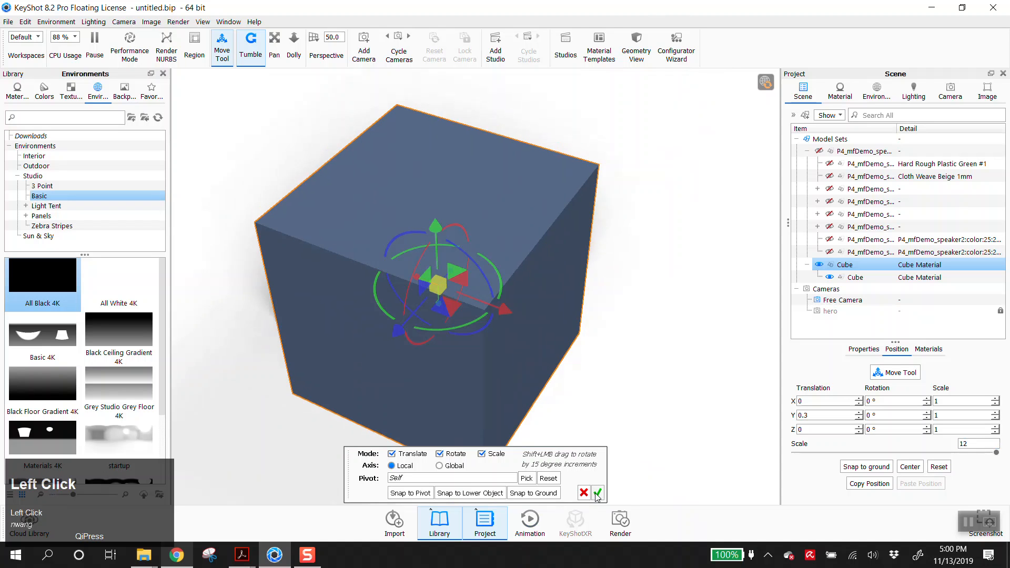
left_click(820, 151)
scroll(548, 308, "up", 2)
left_click_drag(529, 365, 747, 284)
Step: Move the Cube group sideways along X to about 5.44 with the Move Tool
left_click(839, 266)
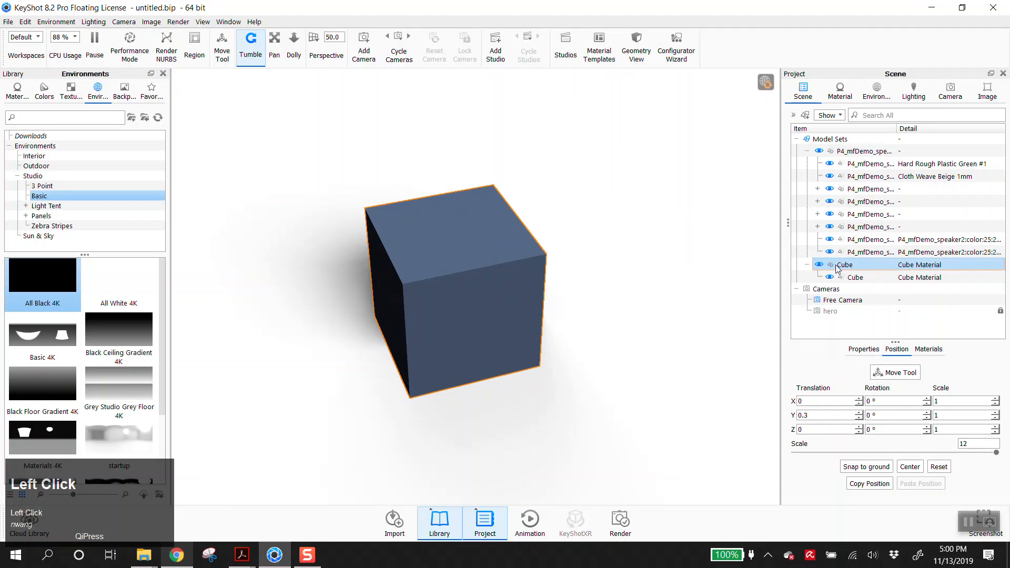
right_click(873, 266)
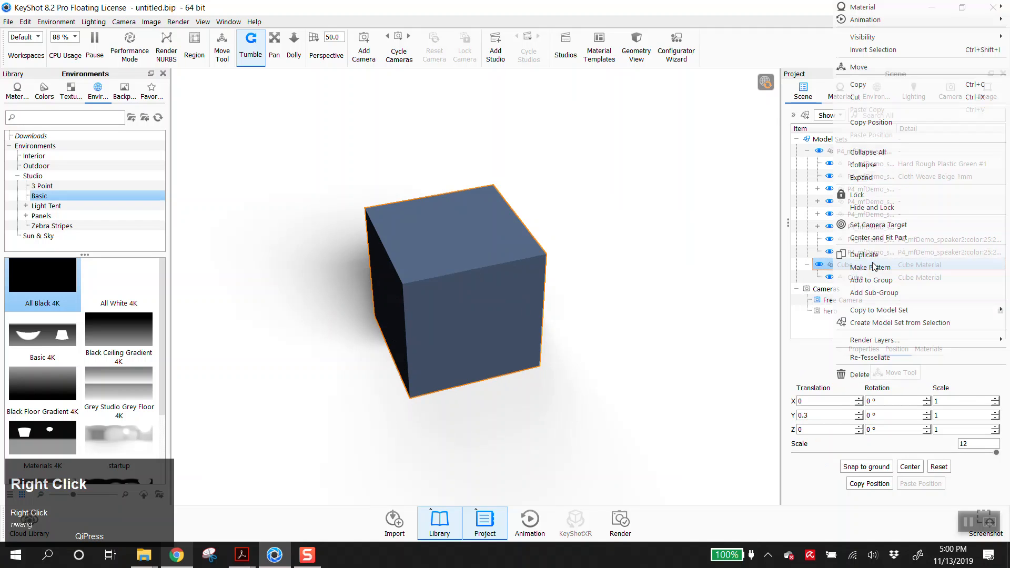
left_click(859, 69)
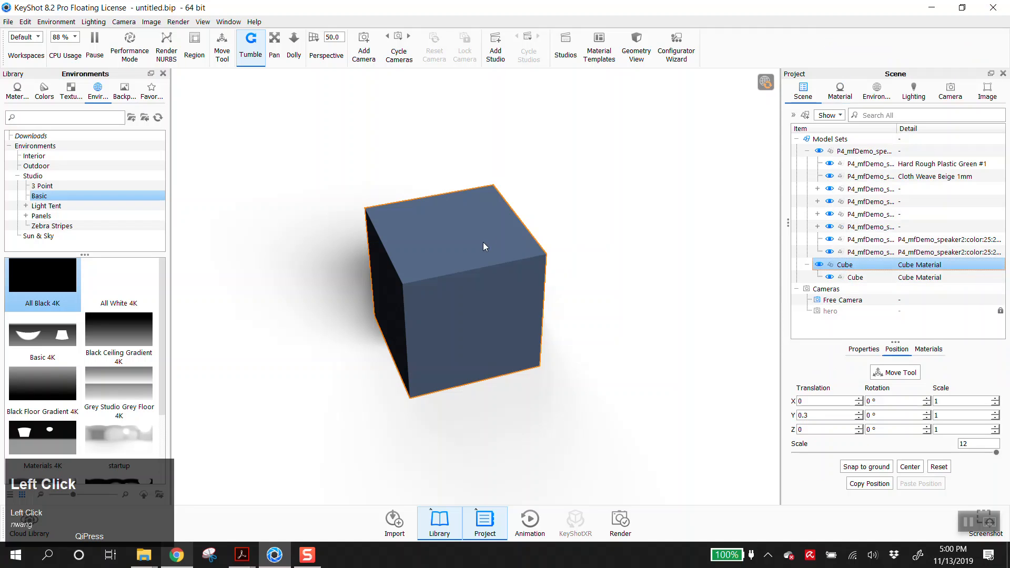
right_click(467, 262)
left_click(560, 293)
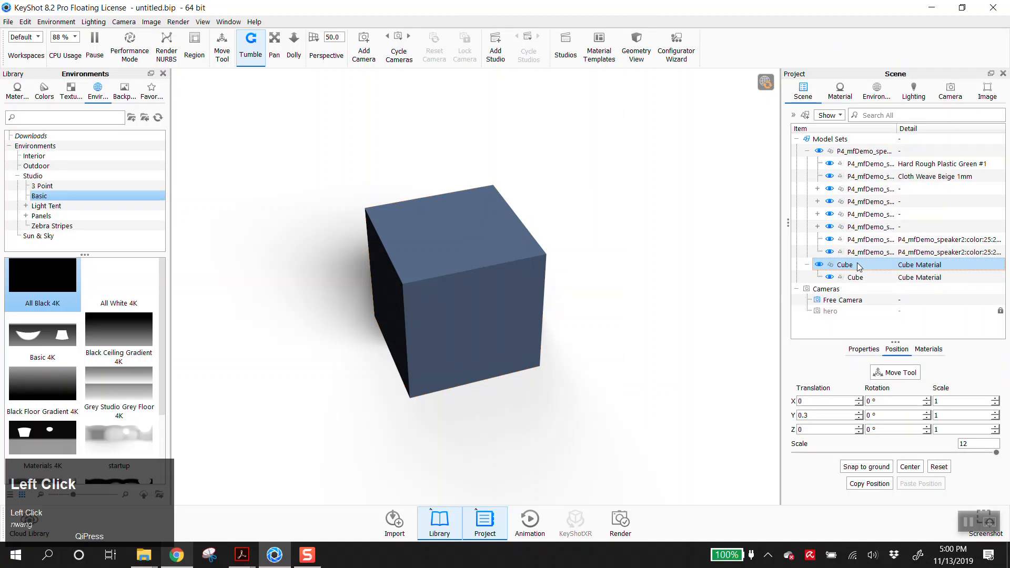
left_click_drag(499, 276, 585, 260)
scroll(450, 232, "down", 3)
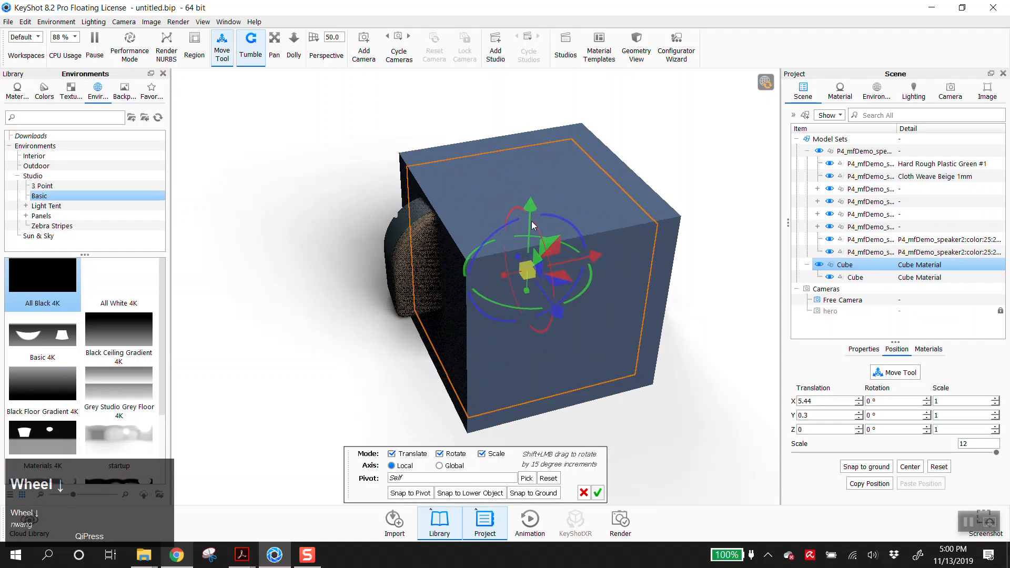
Step: Raise the Cube group along Y to about 2.73 and accept the move
left_click_drag(426, 247, 453, 226)
left_click_drag(525, 221, 520, 154)
left_click(598, 494)
middle_click_drag(584, 385, 511, 439)
left_click_drag(512, 439, 619, 452)
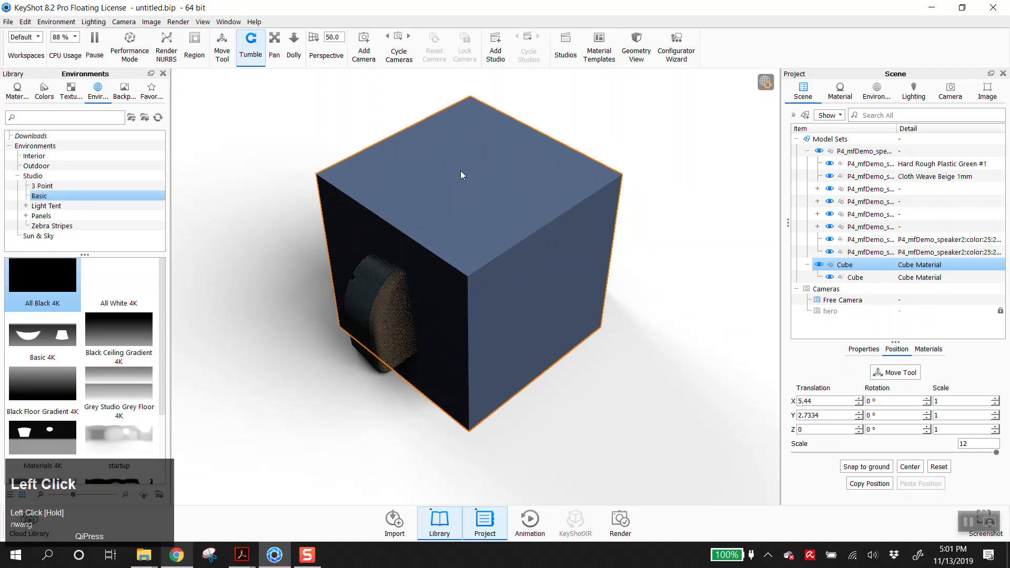
Step: Examine how the cube sits against the speaker from low, high, near and far viewpoints
scroll(504, 281, "down", 4)
left_click_drag(504, 302, 153, 261)
scroll(413, 405, "down", 5)
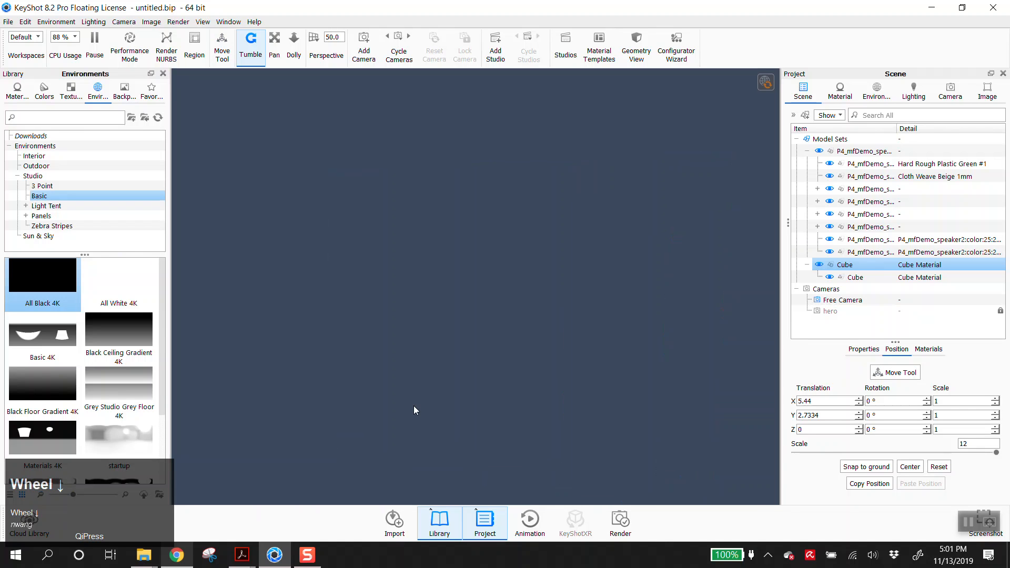
scroll(413, 406, "down", 5)
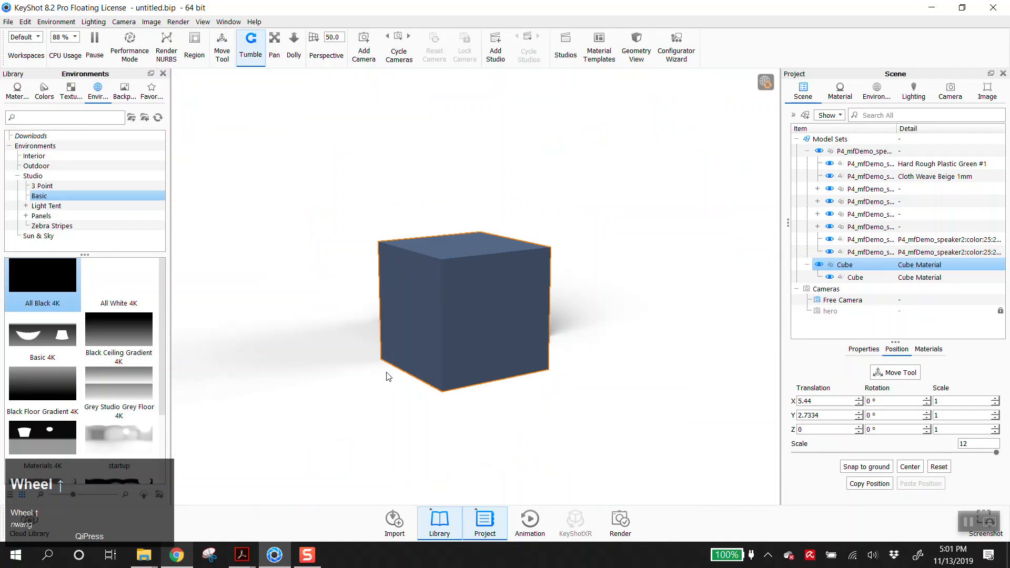
left_click(508, 377)
left_click_drag(508, 377, 481, 221)
scroll(481, 221, "down", 3)
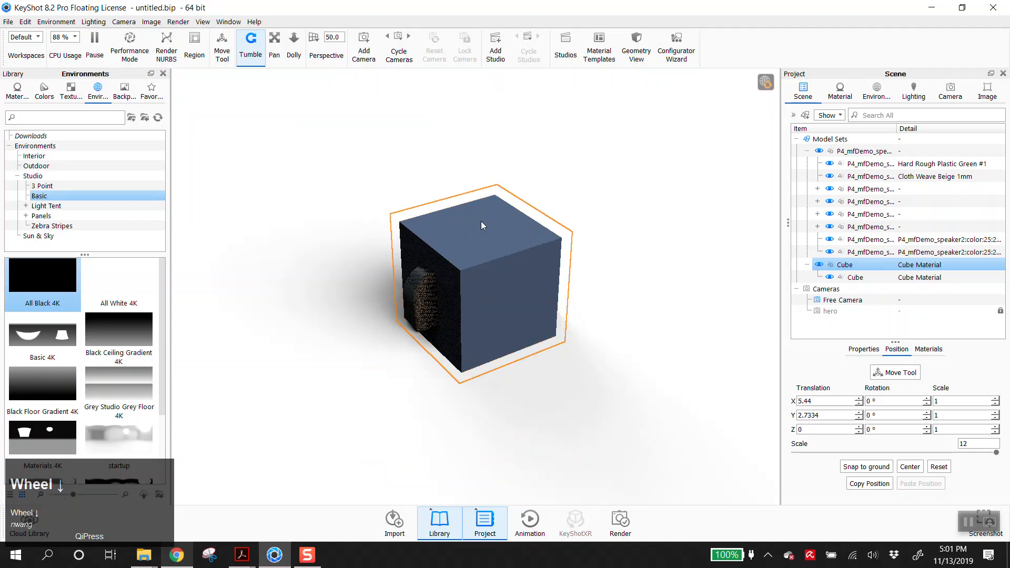
scroll(481, 221, "down", 2)
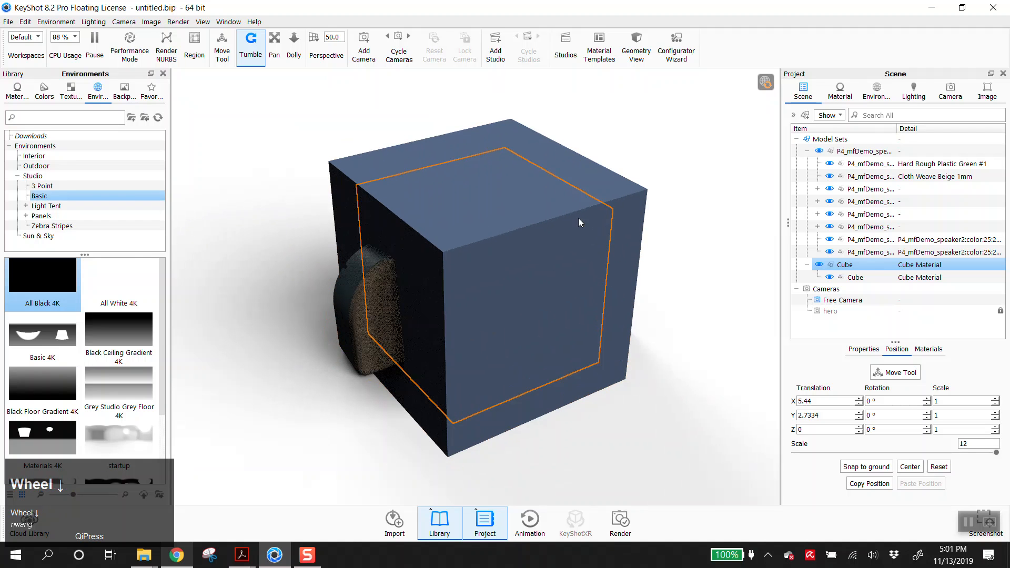
Step: Shrink the Cube part inside its group uniformly to about 0.69 and shift it along X to about -0.14
double_click(526, 137)
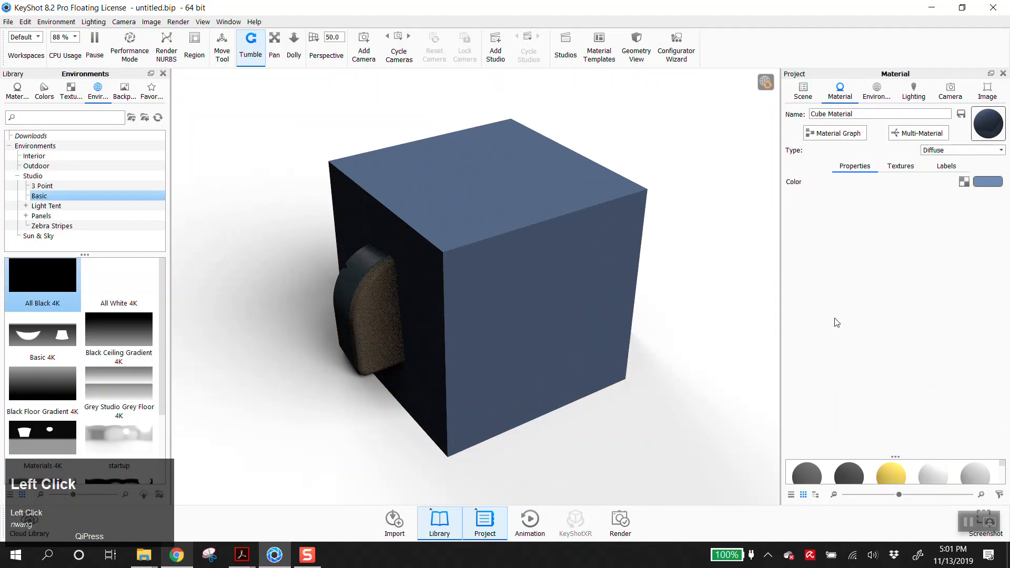
left_click(808, 93)
left_click(804, 92)
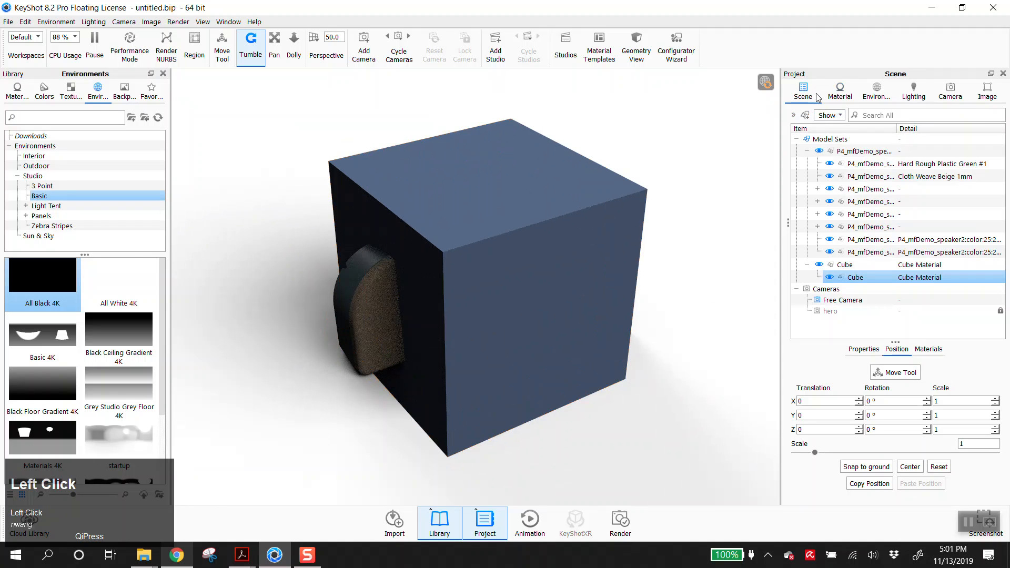
left_click(900, 373)
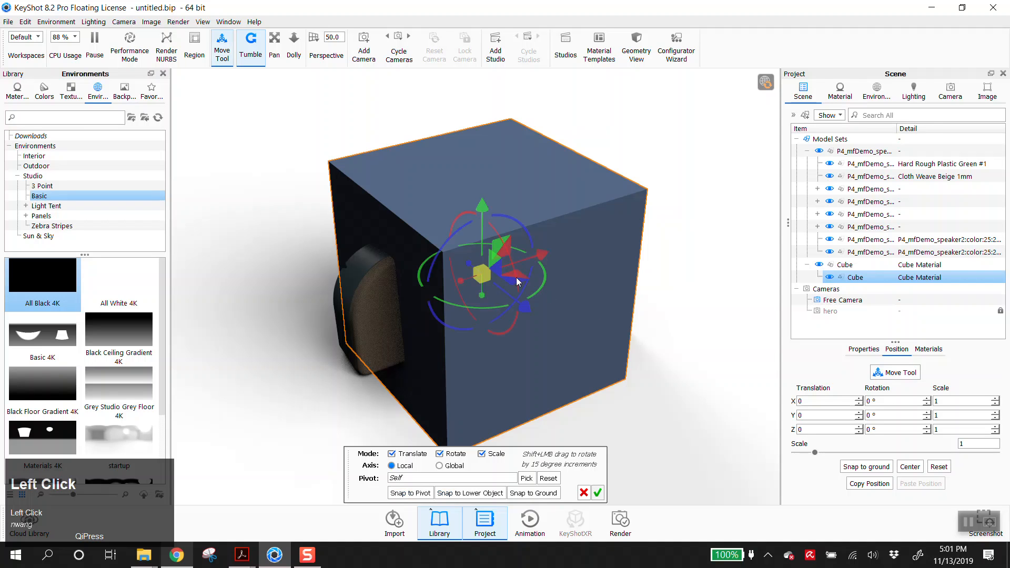
left_click_drag(481, 274, 470, 282)
left_click_drag(545, 253, 513, 263)
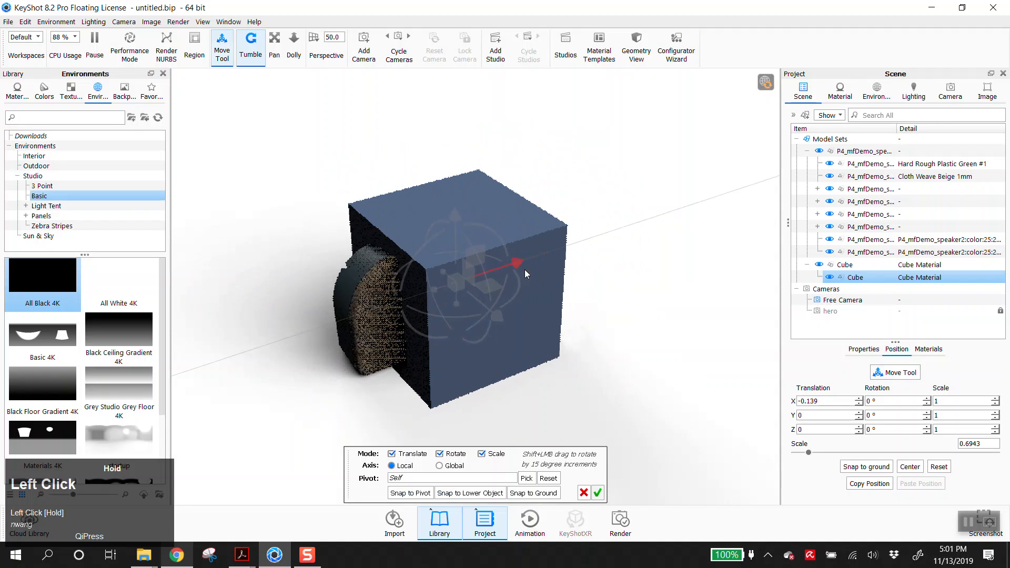
left_click(601, 493)
left_click_drag(557, 431, 620, 394)
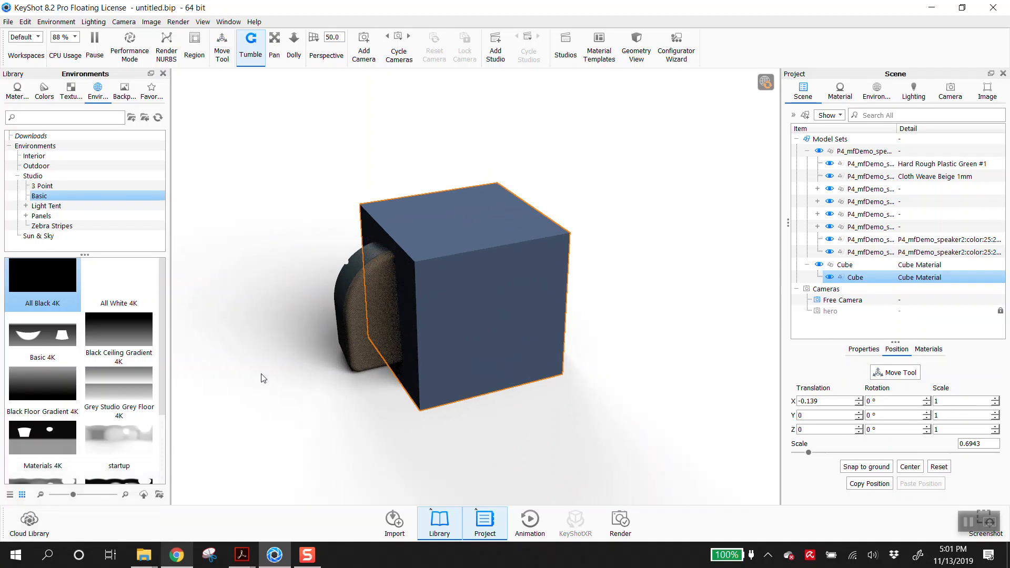
Step: Narrow the Cube part by setting its X scale to 0.5
left_click(951, 402)
type(".5")
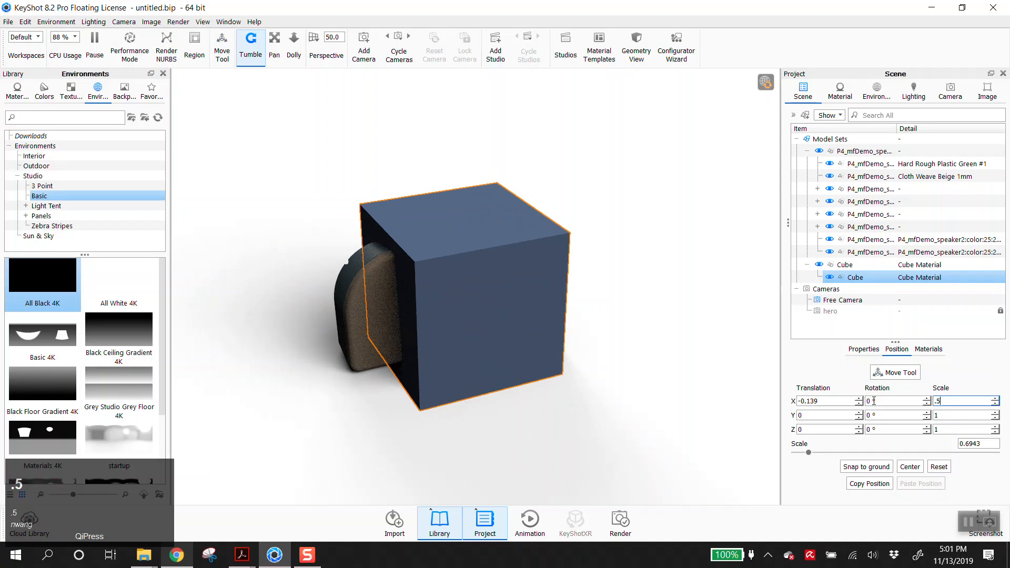
key("Tab")
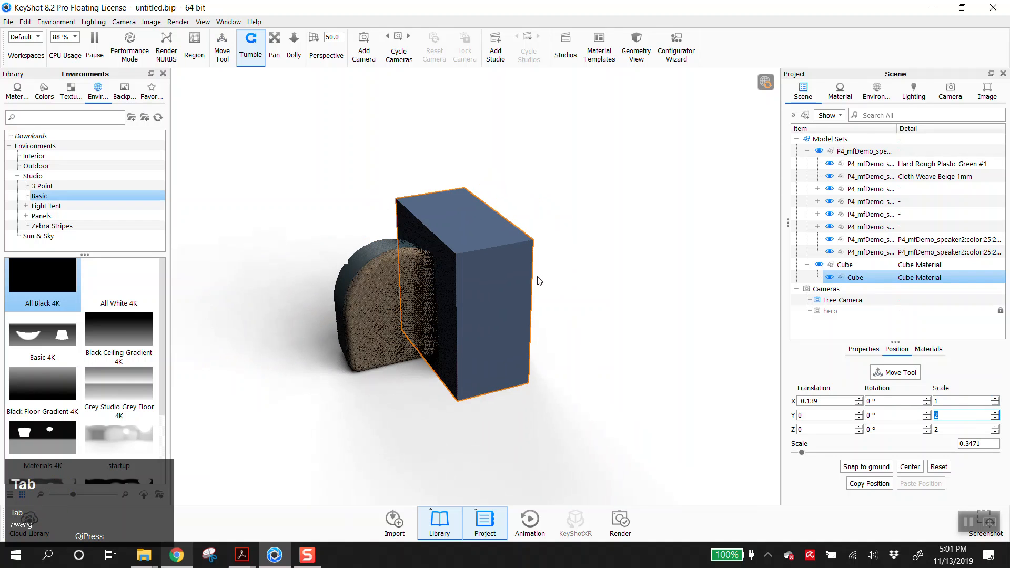
Step: Shift the narrowed Cube part along X to about -0.29 with the Move Tool, then check it from above
left_click(894, 372)
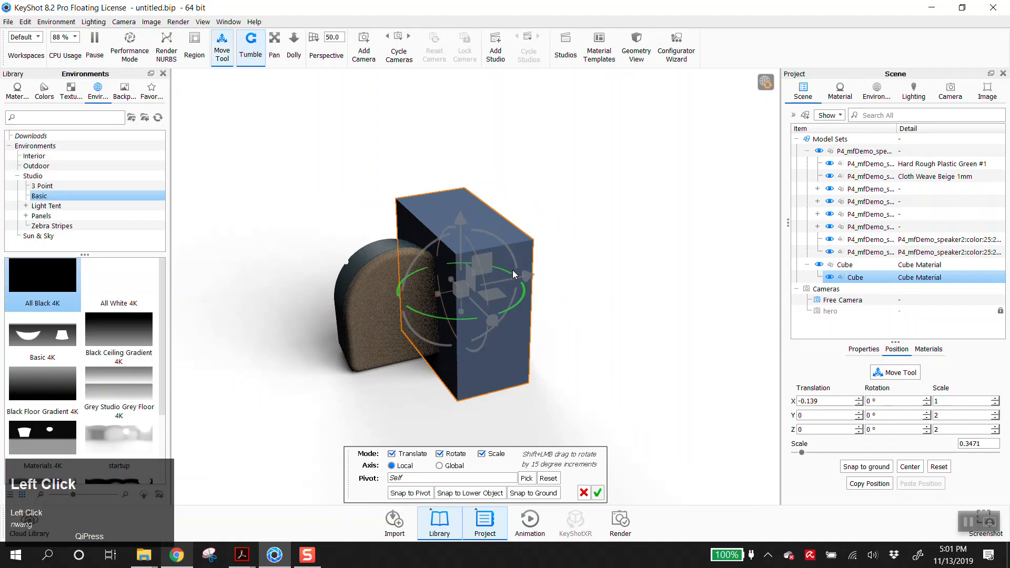
left_click_drag(529, 276, 488, 279)
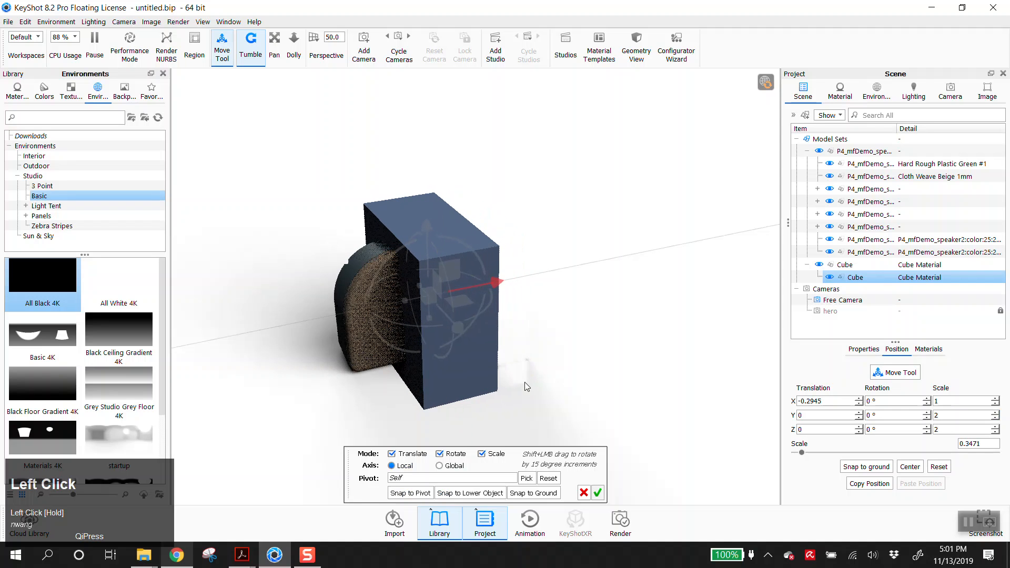
left_click(597, 492)
left_click_drag(377, 311, 457, 337)
scroll(386, 308, "down", 5)
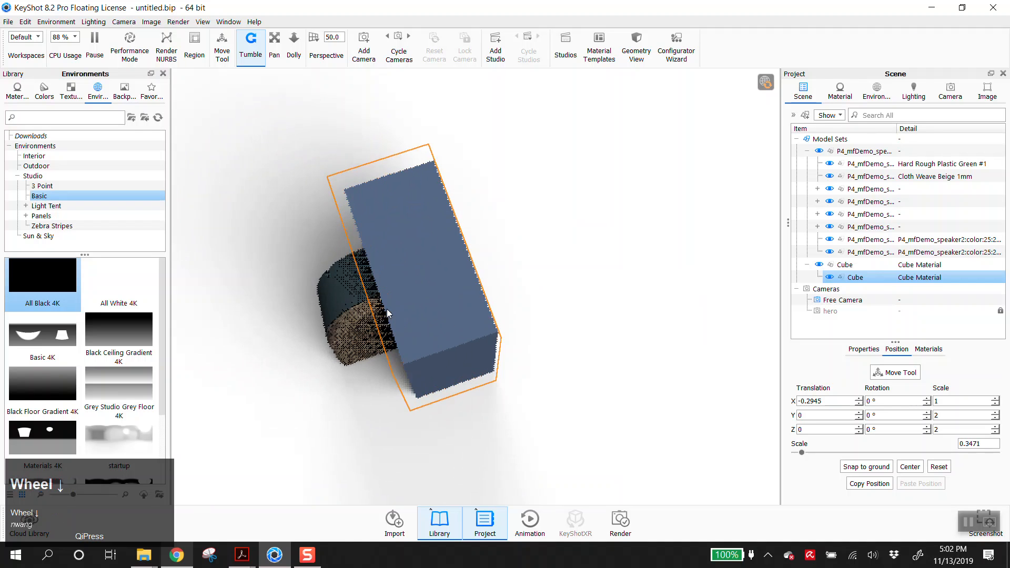
scroll(352, 333, "down", 2)
middle_click_drag(344, 330, 545, 349)
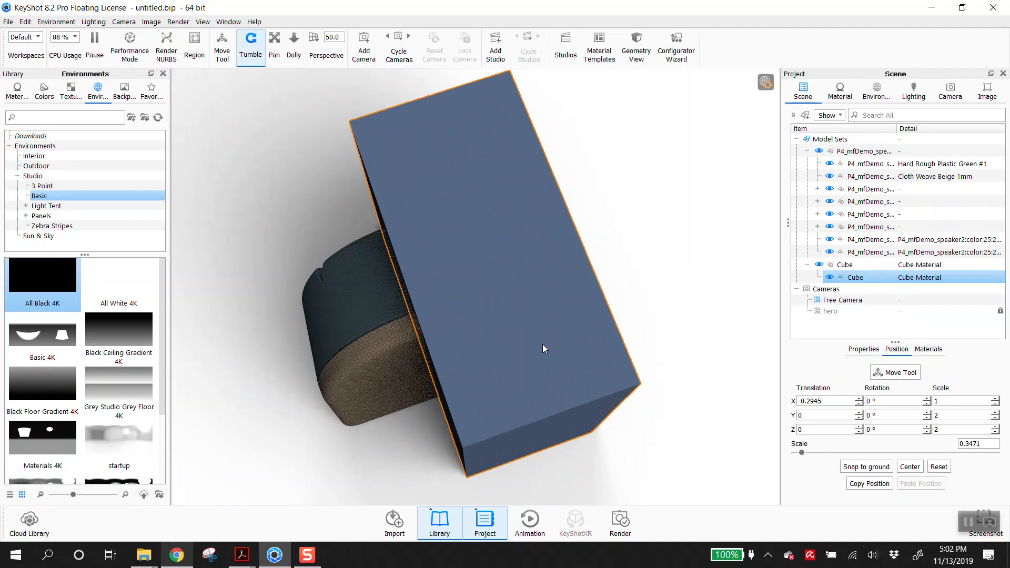
Step: Set the free camera's lens to Orthographic and apply the Front standard view
left_click(950, 91)
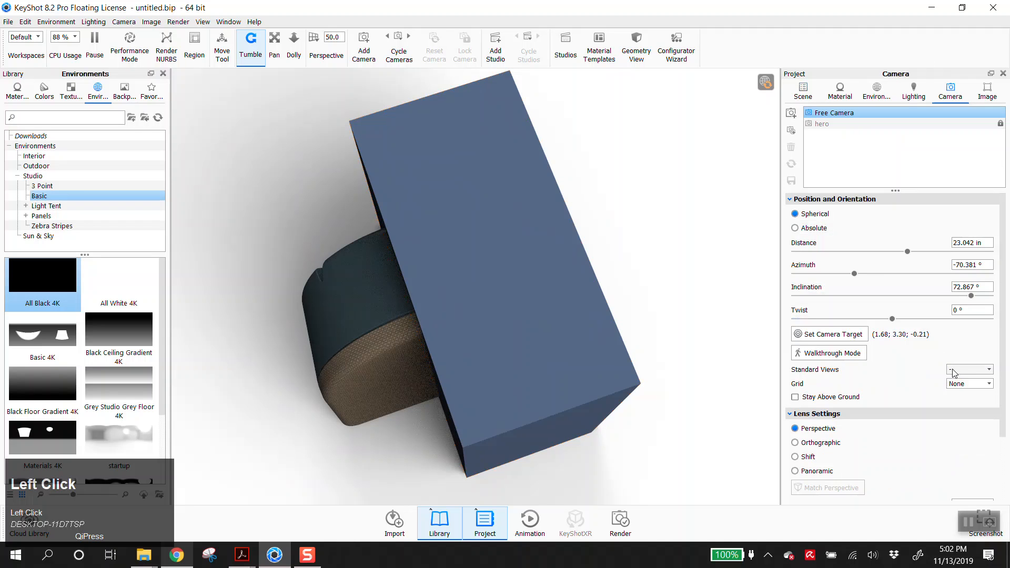
left_click(800, 442)
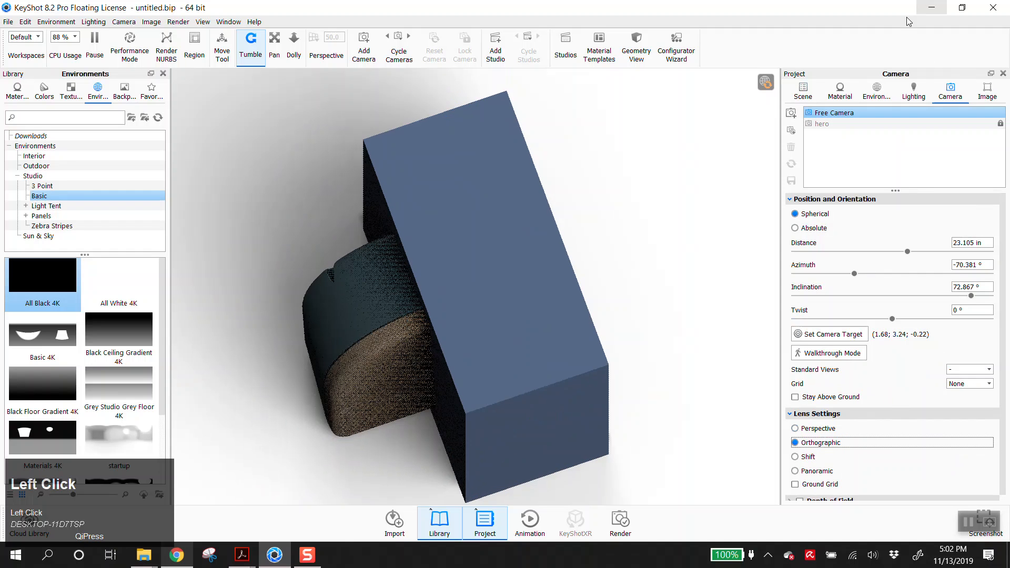
left_click(965, 370)
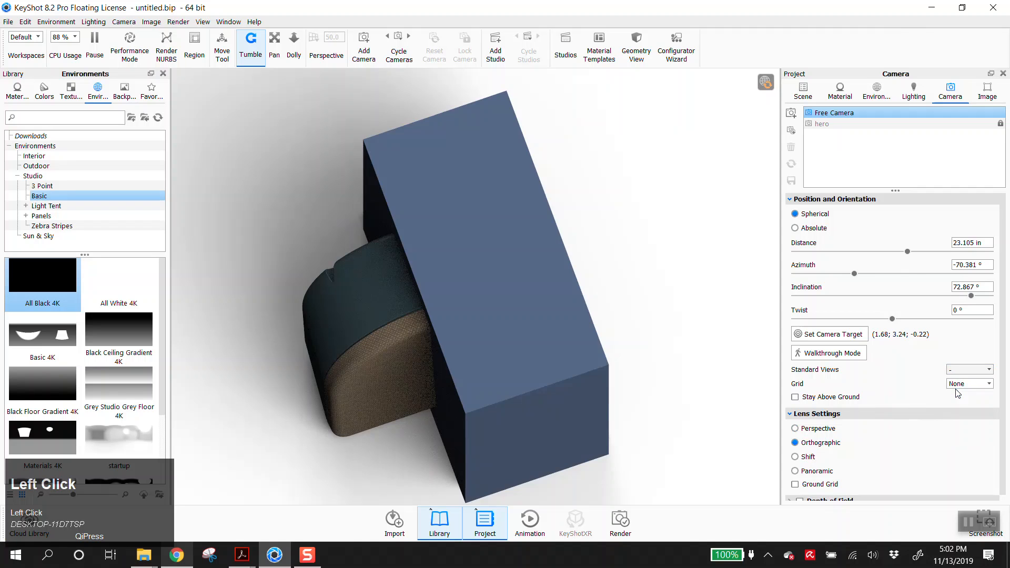
left_click(956, 388)
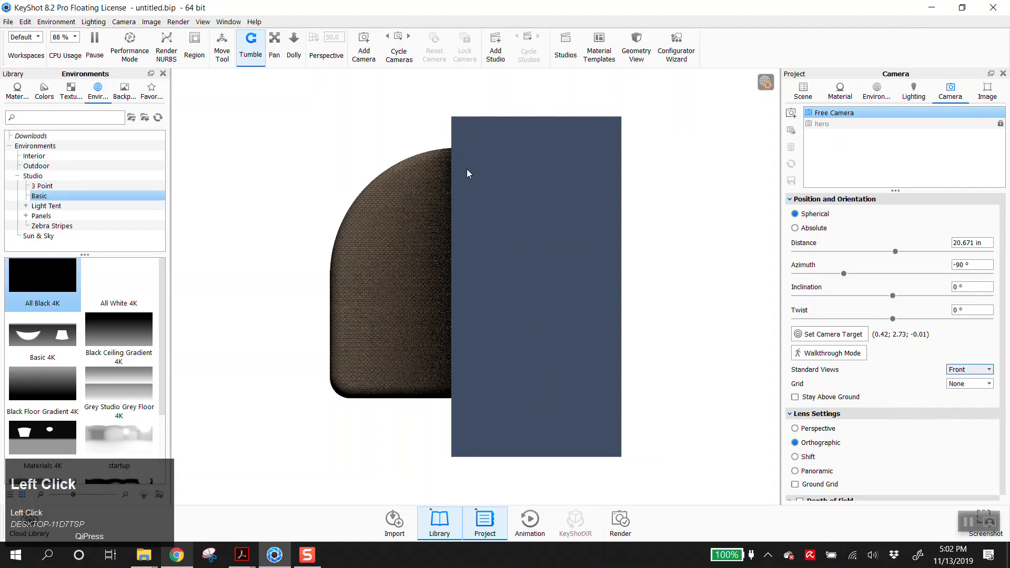
Step: Hide the Cube group to view the speaker's full front, and show it again
left_click(802, 93)
left_click(821, 266)
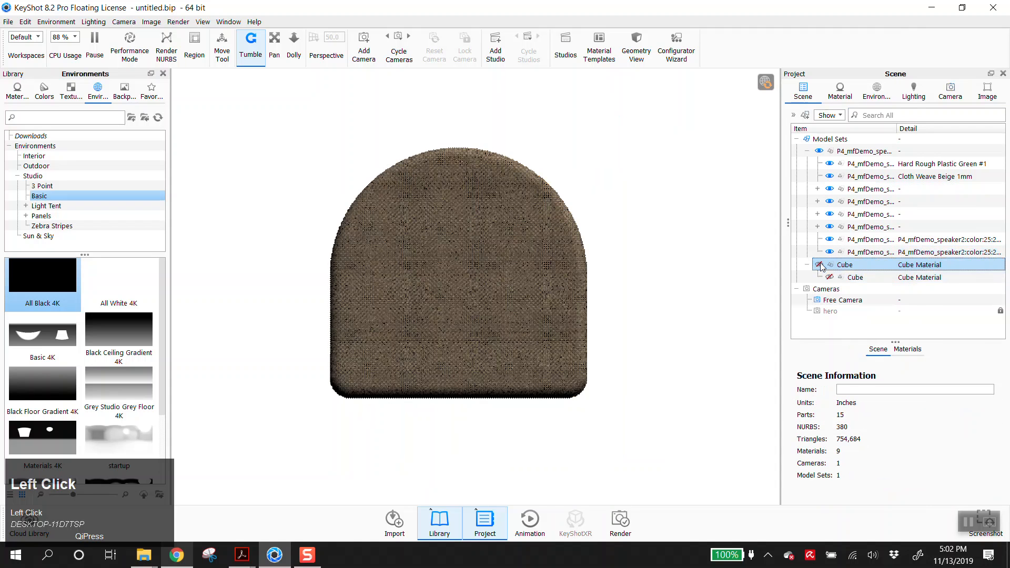
left_click(819, 265)
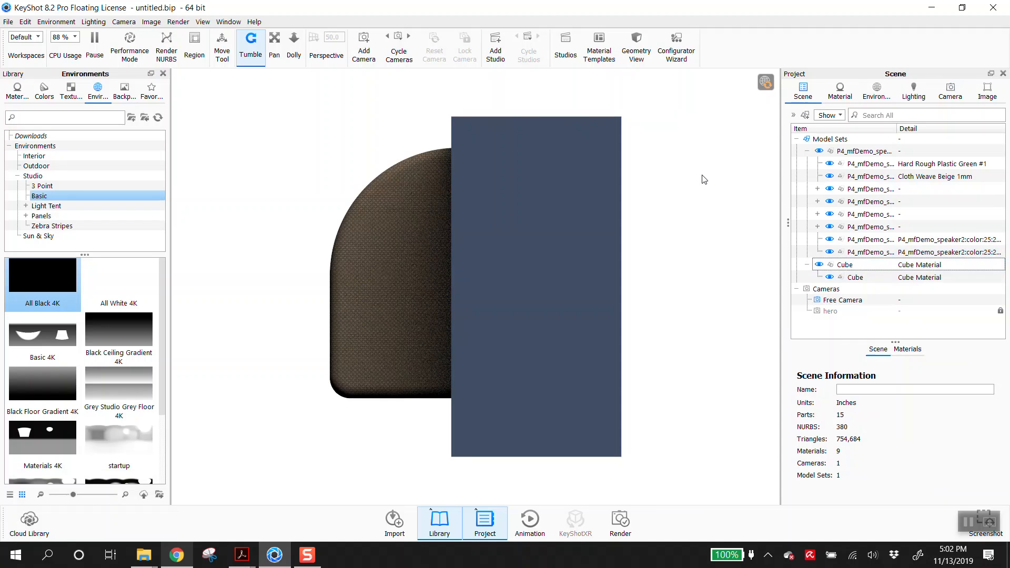
Step: Align the Cube group's edge with the speaker's centre by moving it along X to about 5.45
left_click(950, 94)
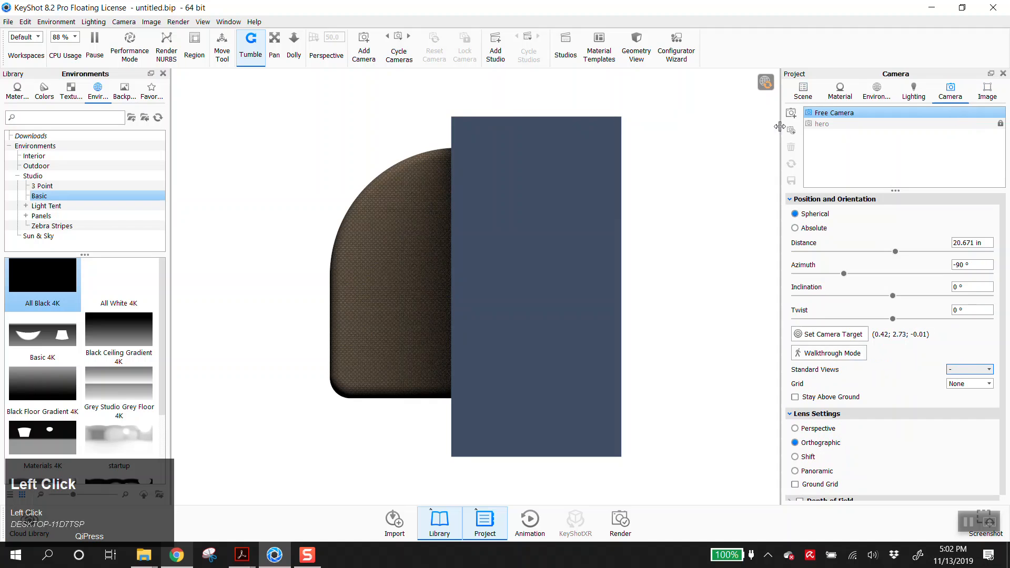
left_click(800, 95)
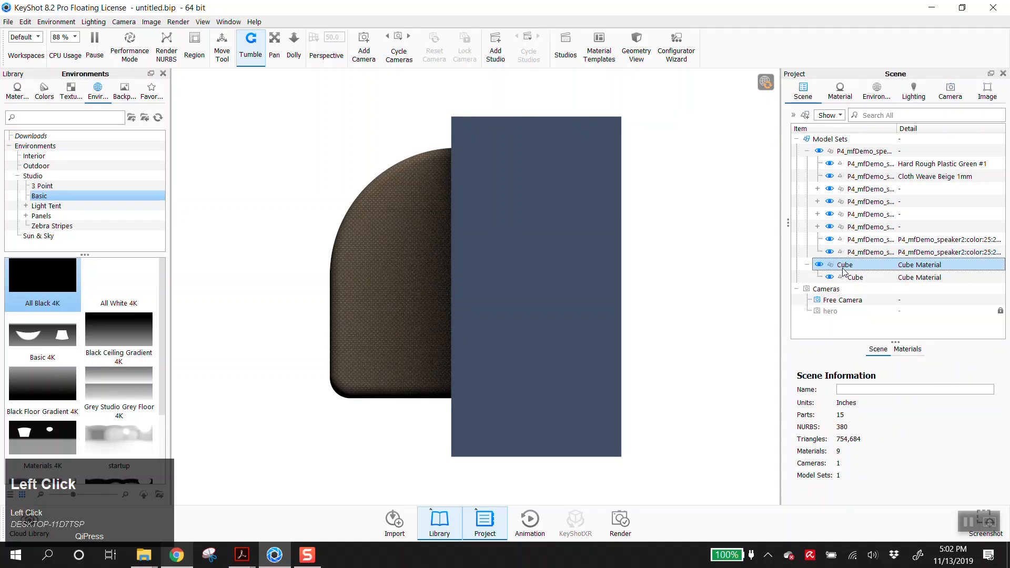
right_click(831, 266)
left_click(831, 268)
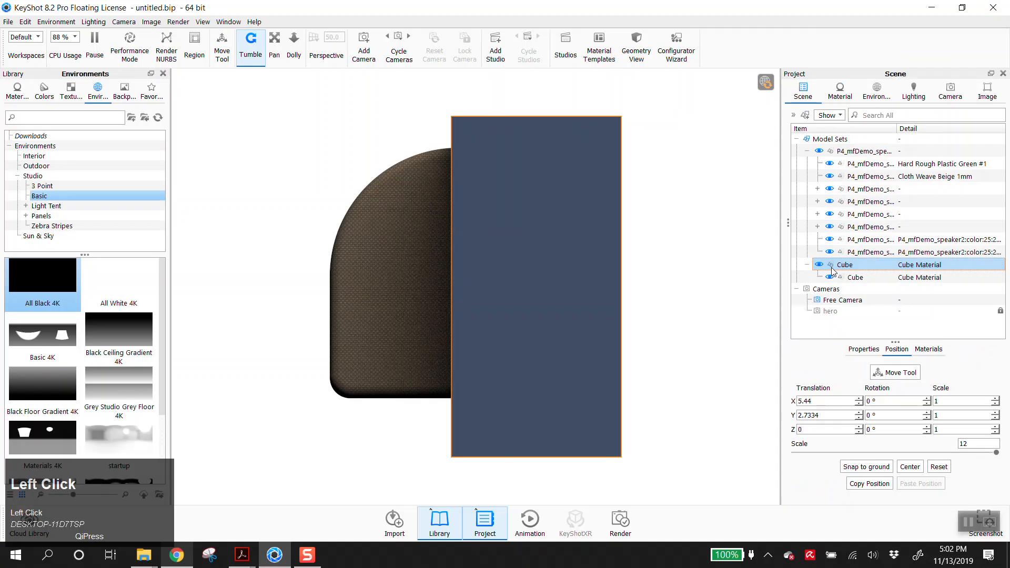
left_click(897, 372)
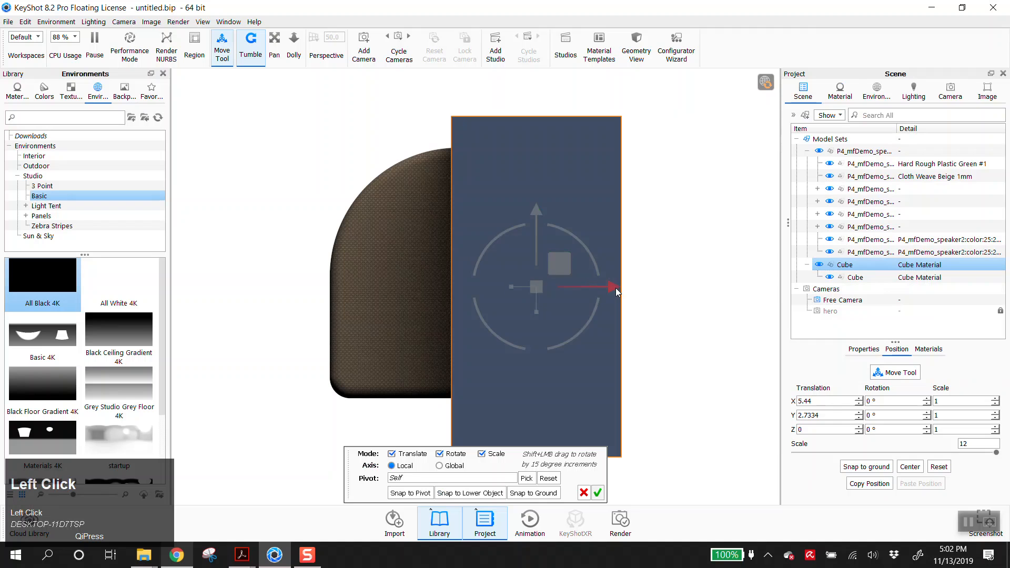
mouse_move(615, 287)
left_mouse_down()
mouse_move(643, 288)
mouse_move(613, 285)
mouse_move(621, 287)
left_mouse_up()
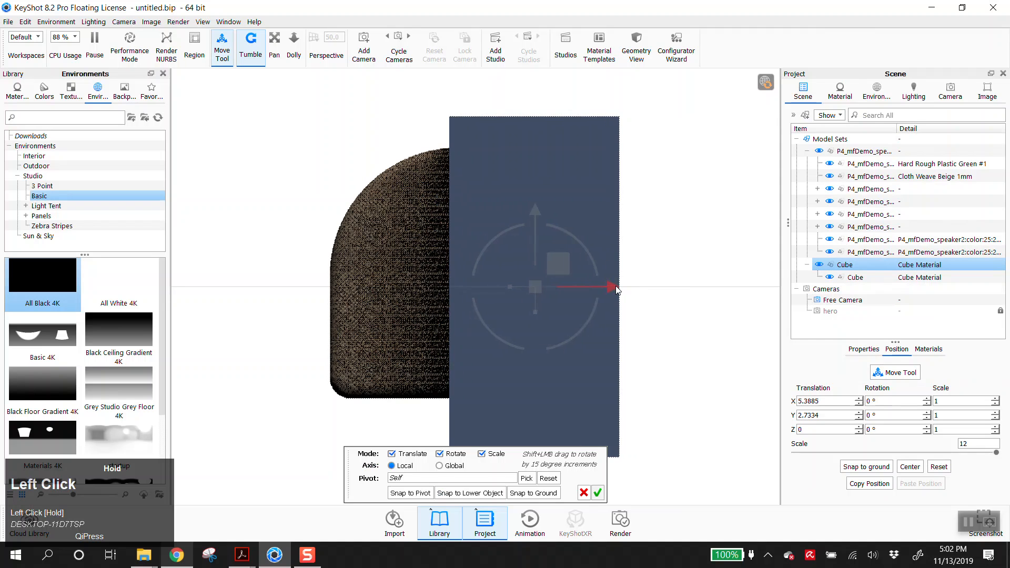
left_click(597, 491)
Step: Switch the free camera's lens setting back to Perspective
scroll(698, 217, "up", 1)
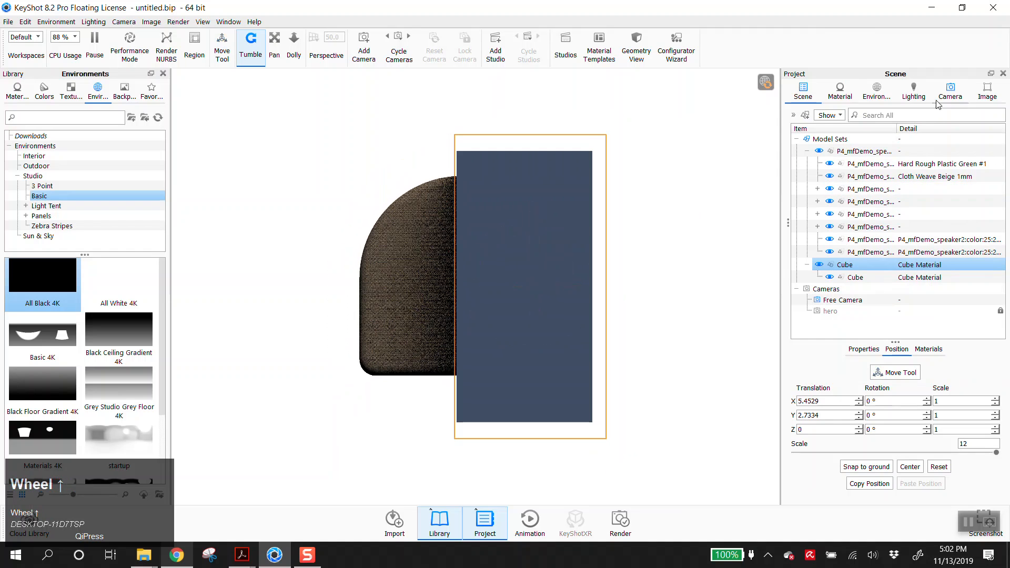
left_click(950, 91)
left_click(812, 435)
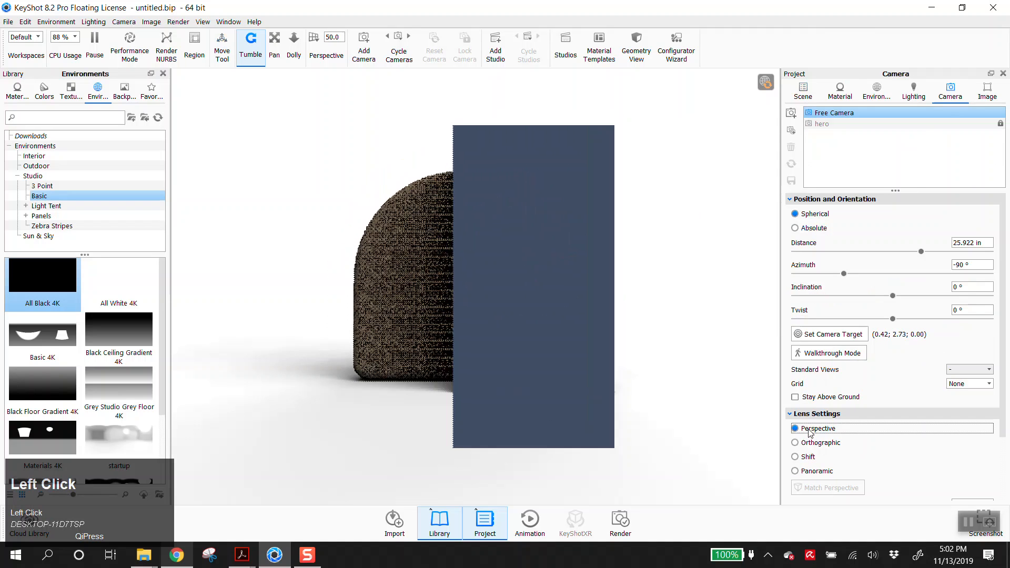
Step: Change the cube's material type from Diffuse to Cutaway so that it sections the speaker
scroll(655, 311, "up", 1)
left_click_drag(655, 312, 516, 517)
left_click(536, 232)
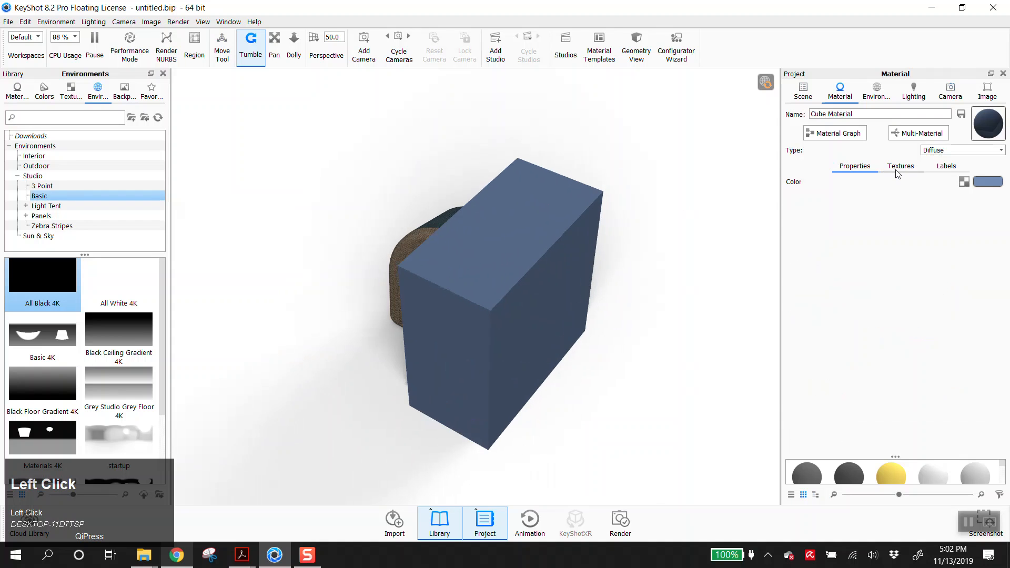
left_click(958, 151)
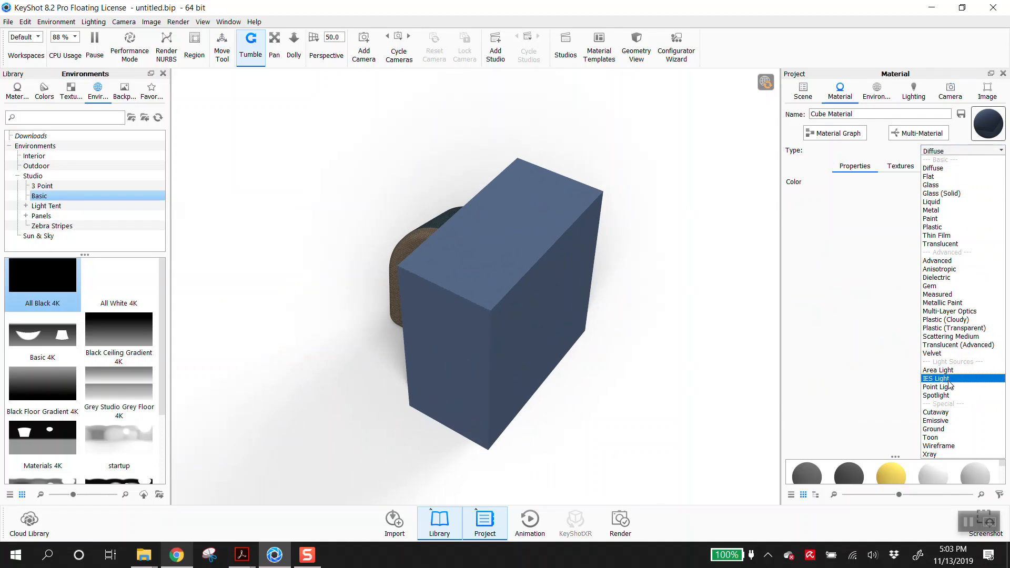
left_click(944, 412)
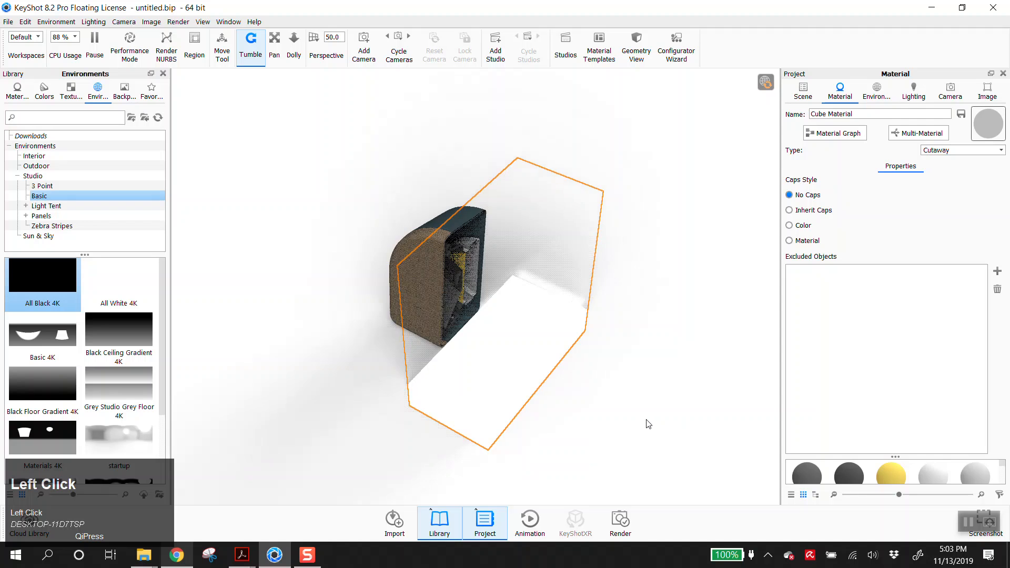
Step: Snap the Cube group to the ground so that the cutaway volume sits on the floor, and deselect it
scroll(528, 350, "up", 3)
middle_click_drag(525, 349, 543, 270)
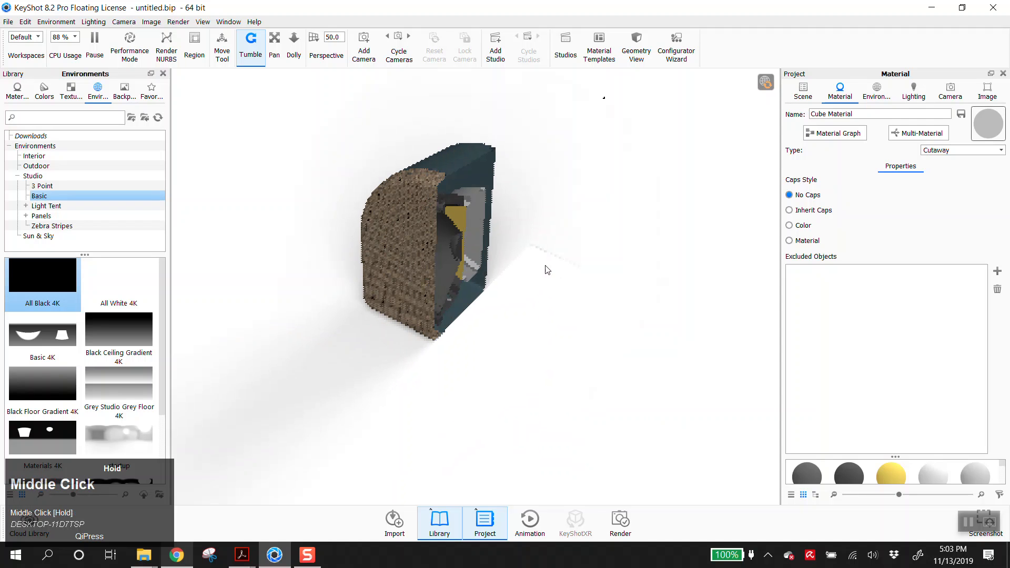
left_click(546, 363)
left_click_drag(546, 363, 550, 419)
scroll(537, 363, "up", 3)
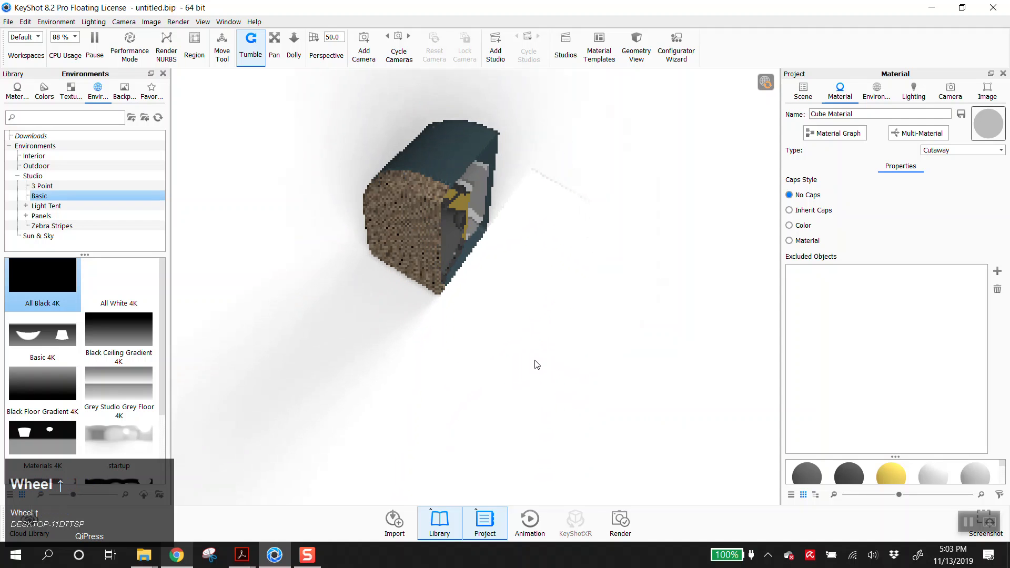
left_click_drag(532, 358, 509, 237)
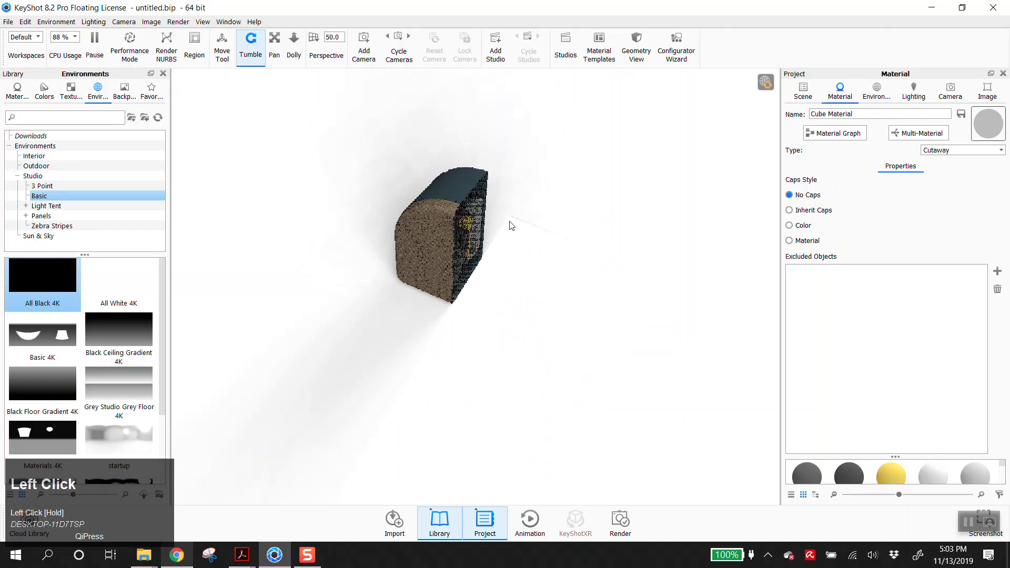
left_click(802, 90)
left_click(855, 277)
left_click(870, 268)
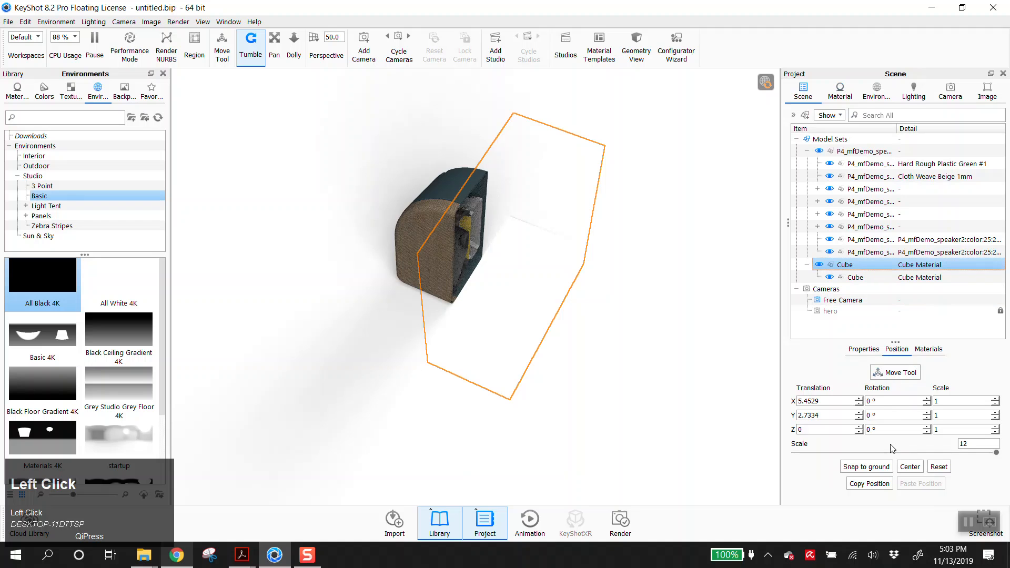
left_click(876, 468)
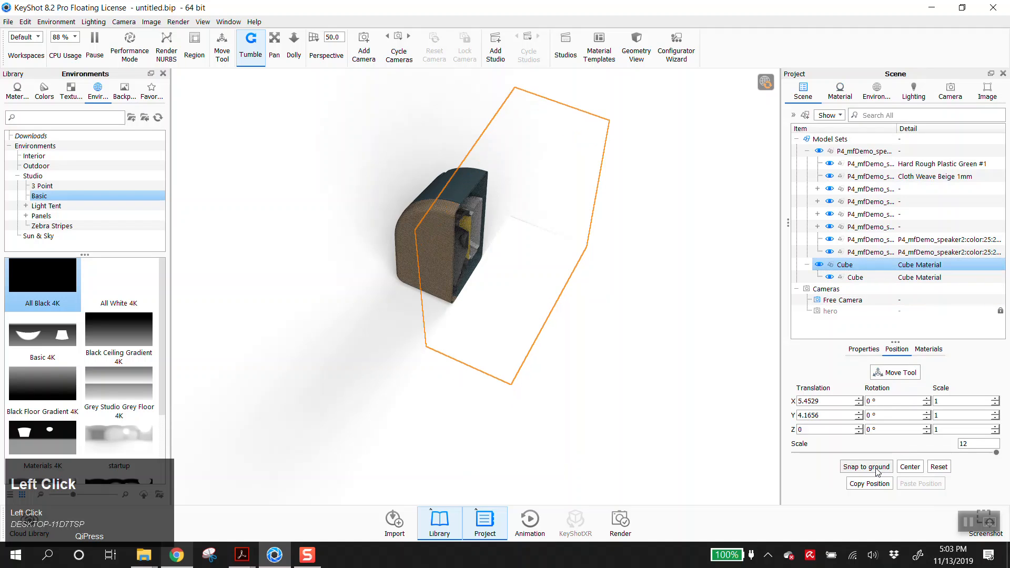
left_click(681, 384)
scroll(534, 317, "up", 3)
left_click_drag(526, 316, 445, 245)
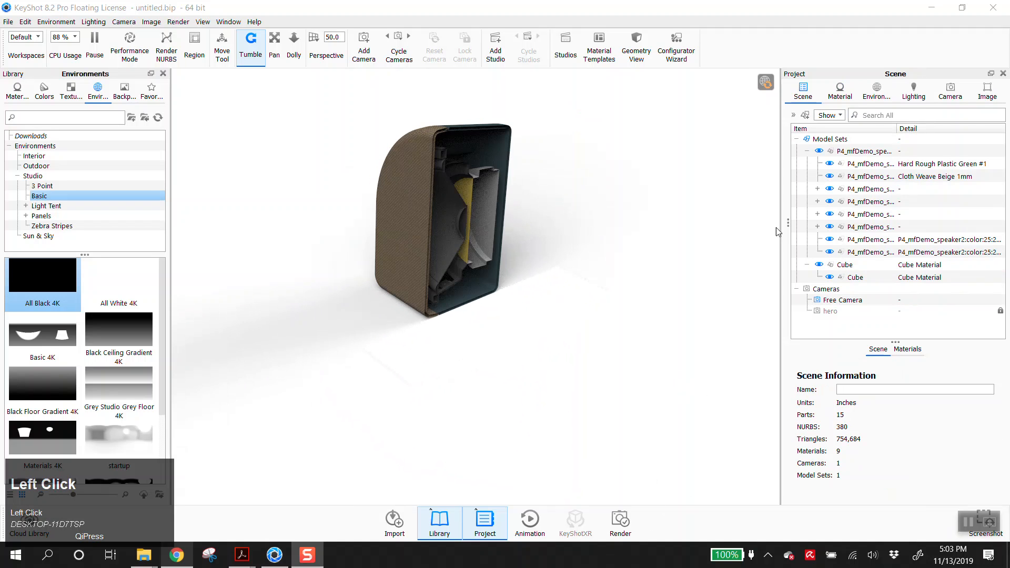
Step: Select the speaker model and the Cube together and shift both slightly along the vertical axis with the Move Tool
left_click(906, 266)
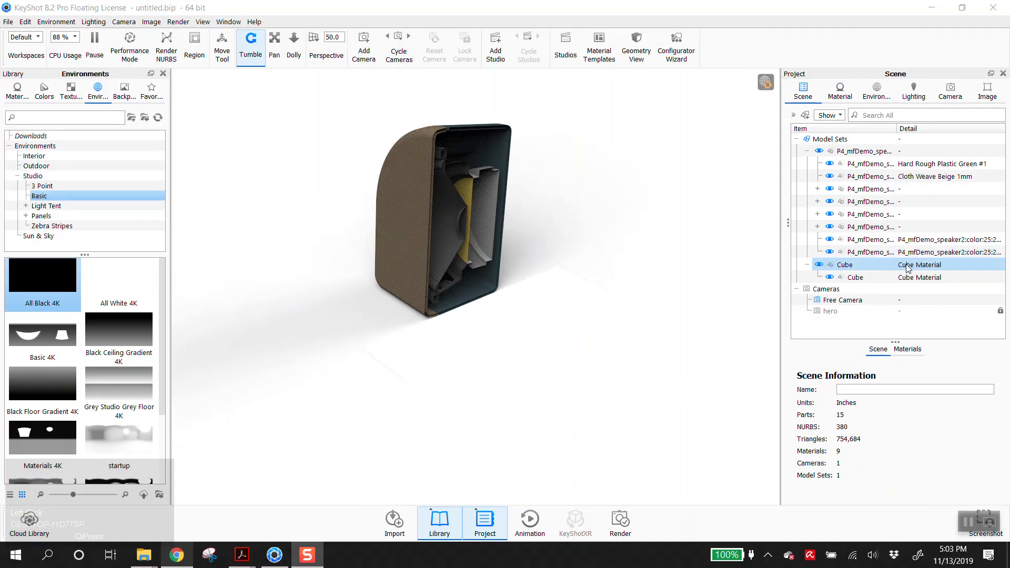
left_click(906, 266)
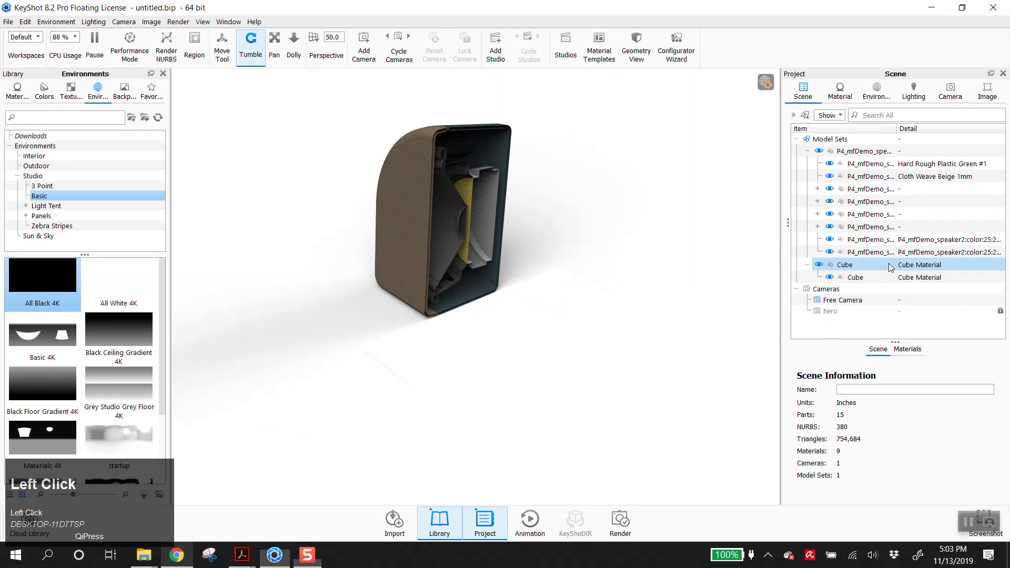
left_click(842, 152, "shift")
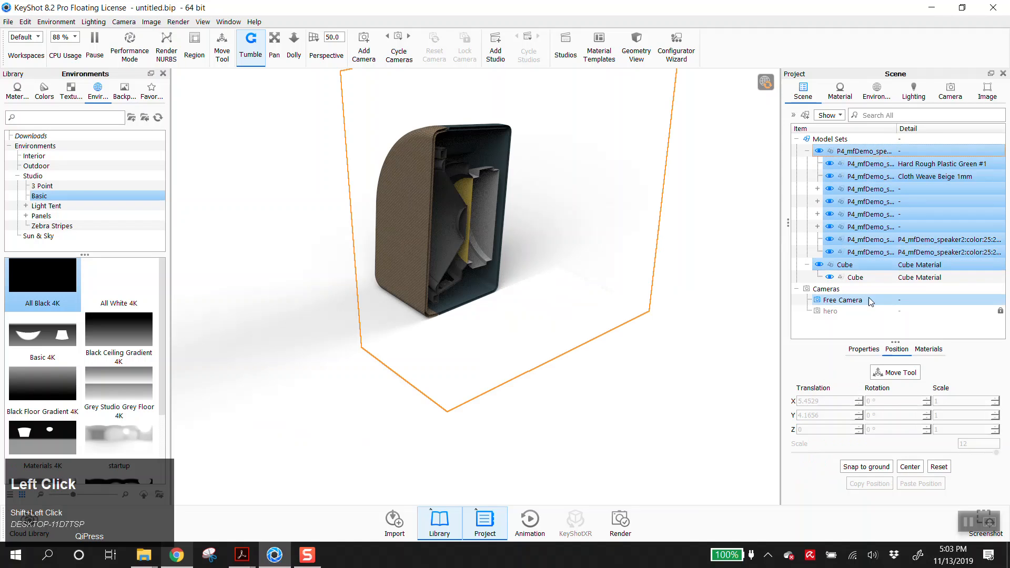
left_click(806, 151)
left_click(807, 163, "ctrl")
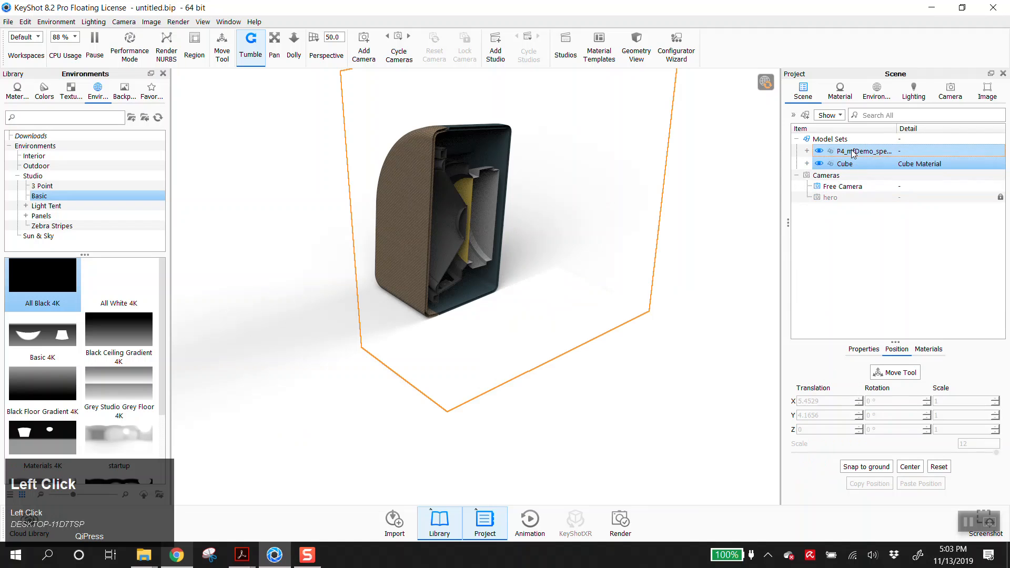
left_click(894, 373)
left_click_drag(482, 115, 481, 120)
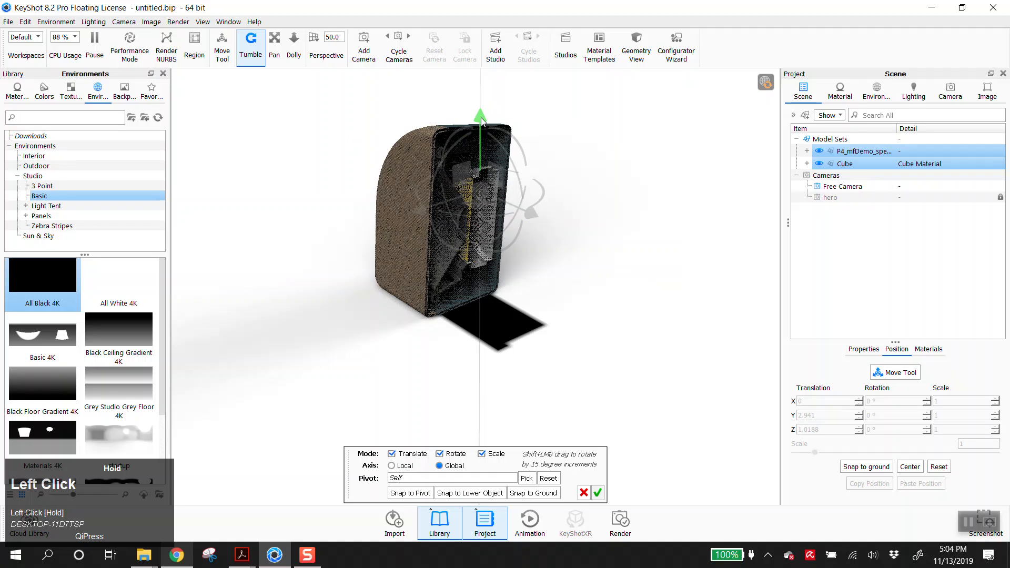
left_click(598, 493)
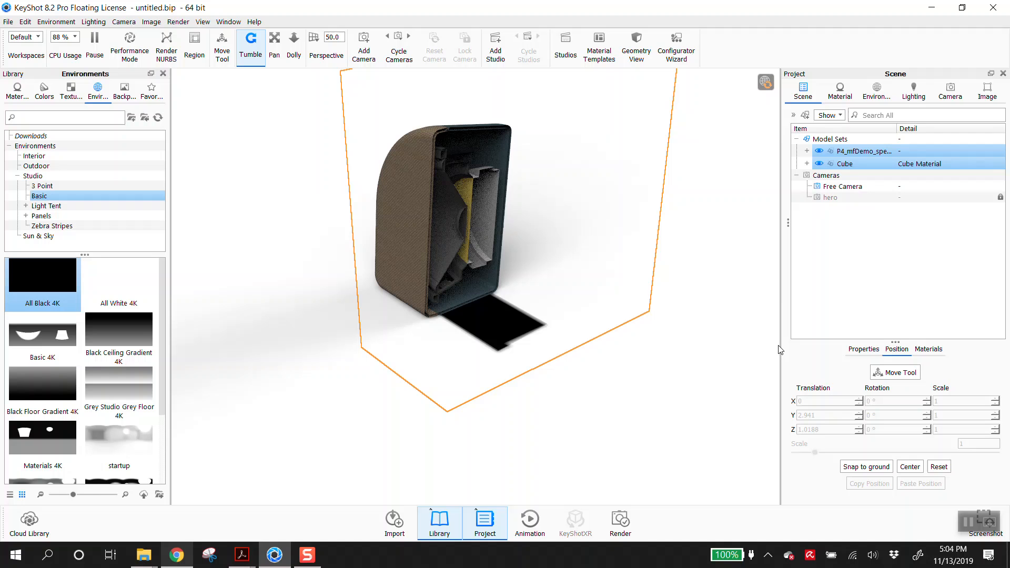
Step: Turn off Ground Shadows in the environment's ground settings
left_click(884, 92)
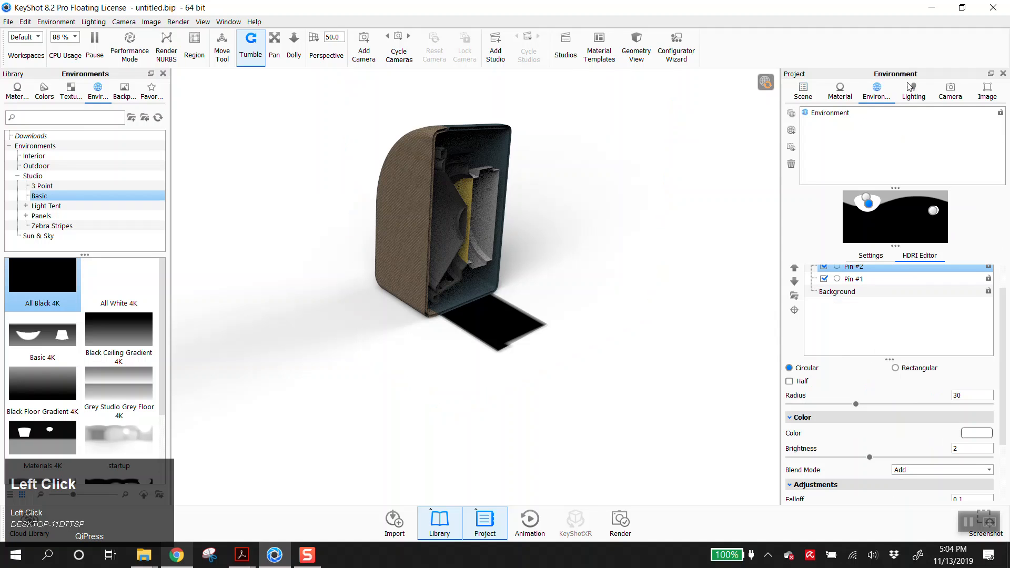
left_click(920, 95)
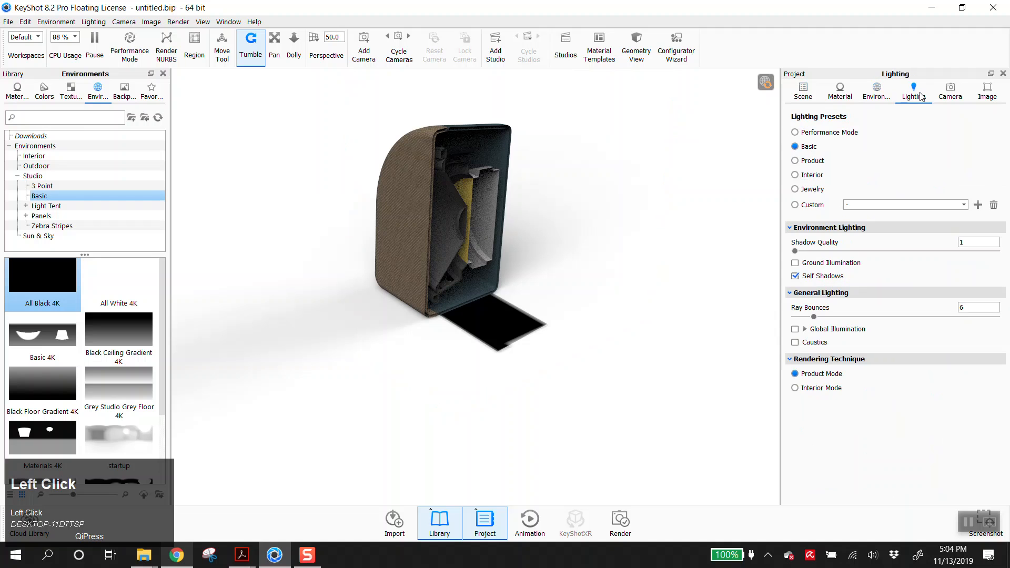
left_click(876, 94)
scroll(898, 418, "down", 3)
scroll(881, 438, "up", 3)
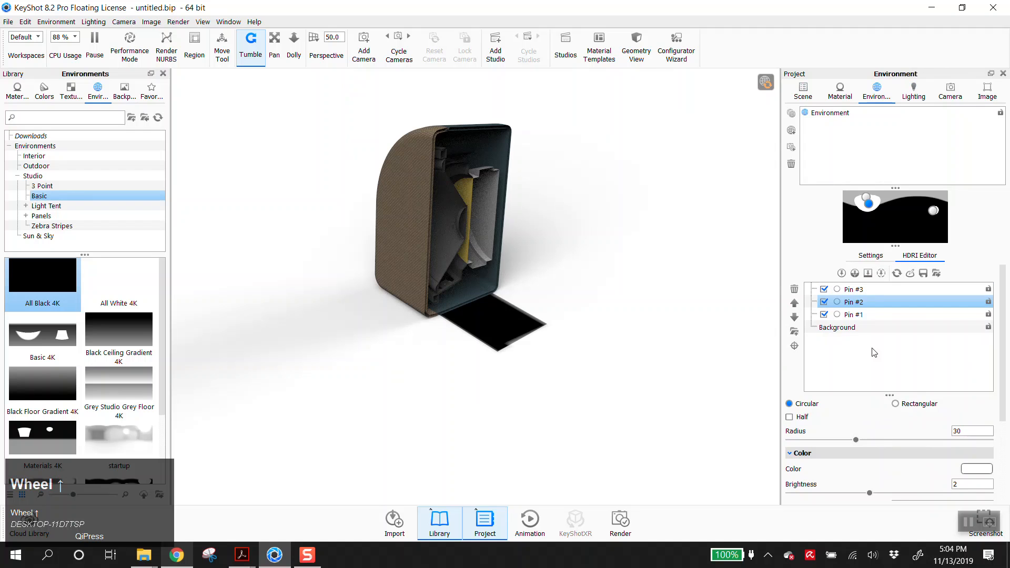
left_click(870, 256)
scroll(865, 439, "down", 3)
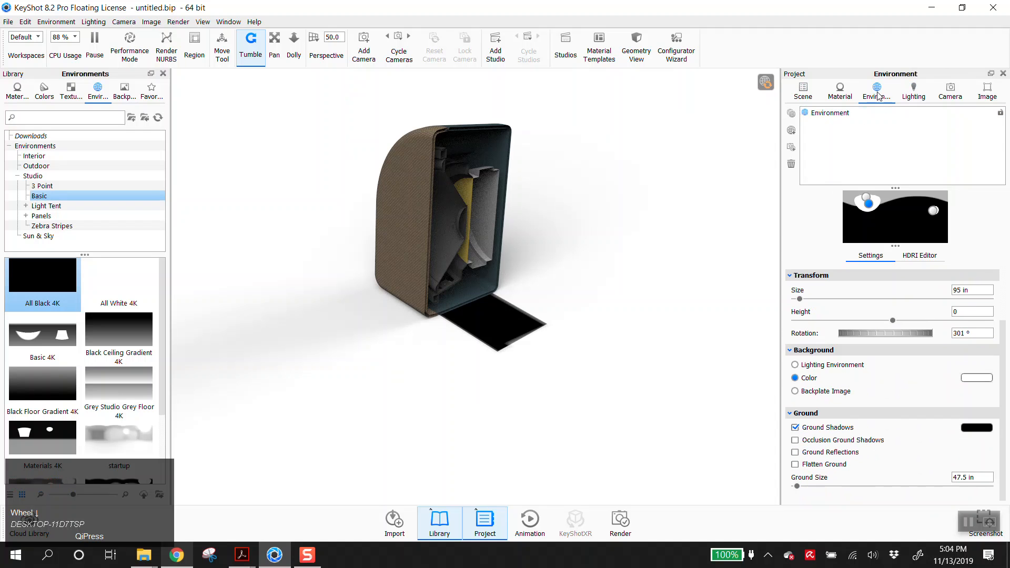
scroll(894, 294, "up", 3)
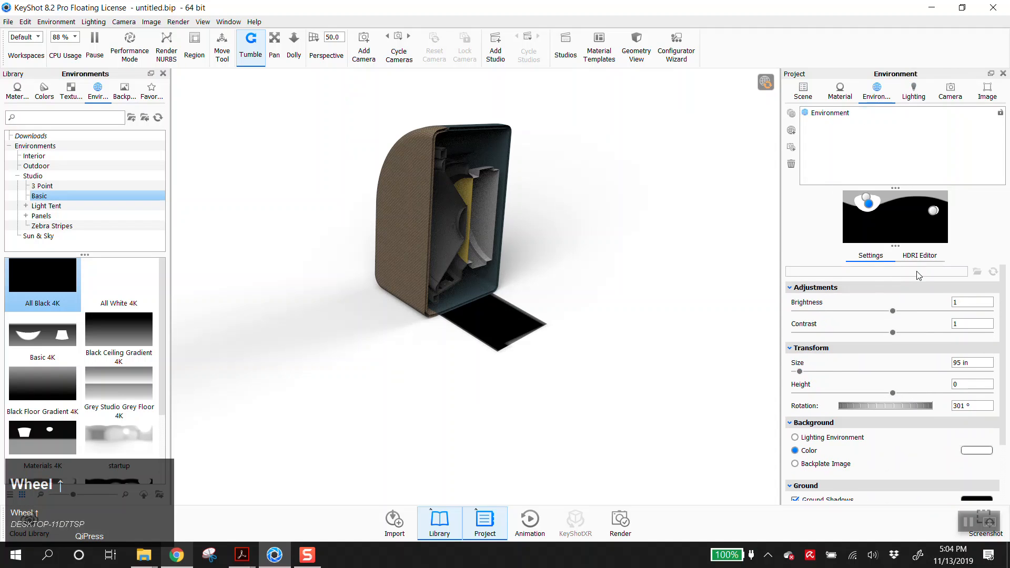
scroll(865, 414, "down", 3)
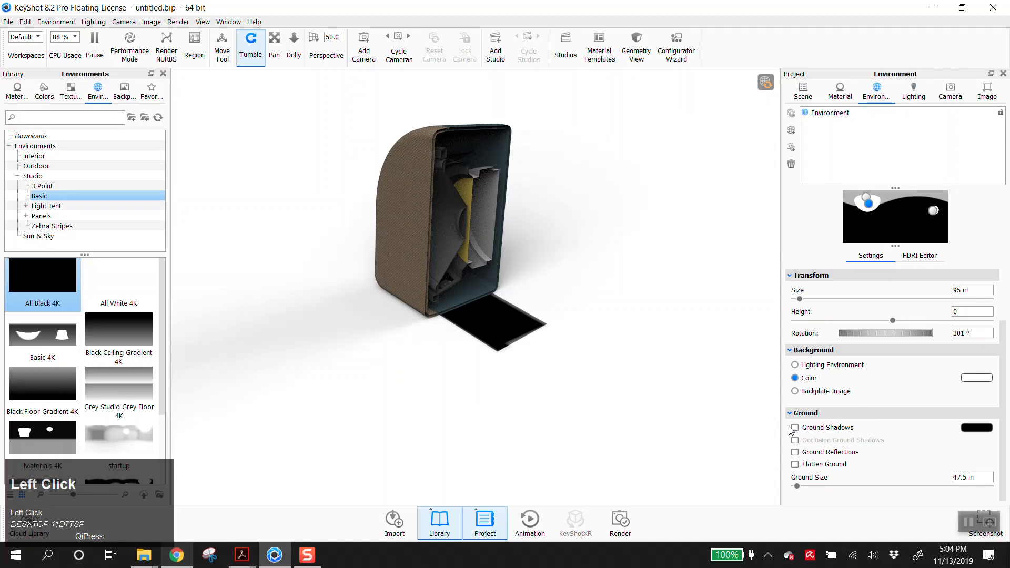
scroll(415, 222, "down", 2)
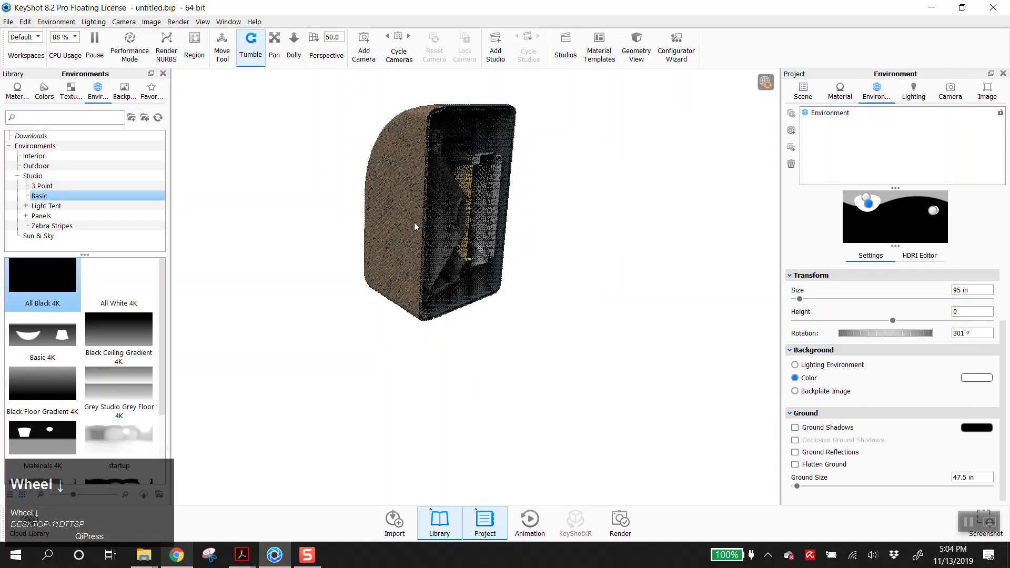
Step: Open the Cube's cutaway material for editing from the scene tree
left_click(803, 92)
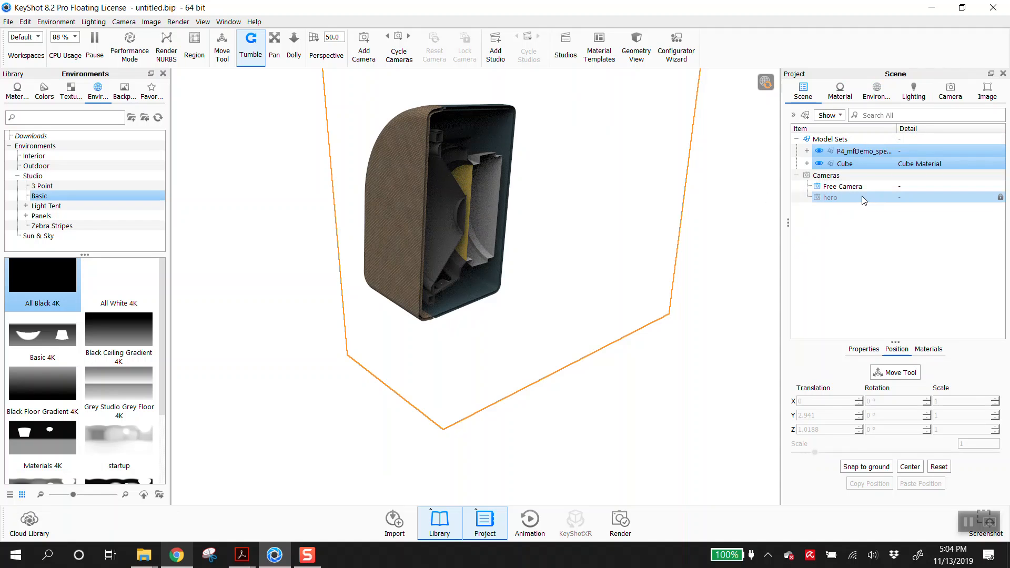
left_click(852, 163)
left_click(525, 299)
scroll(473, 202, "up", 5)
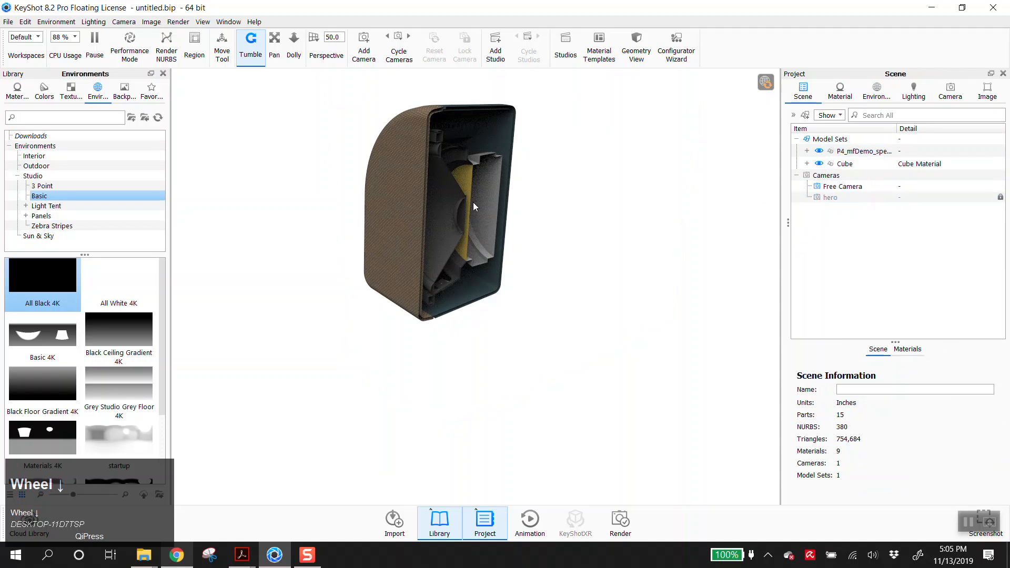
middle_click_drag(471, 191, 430, 506)
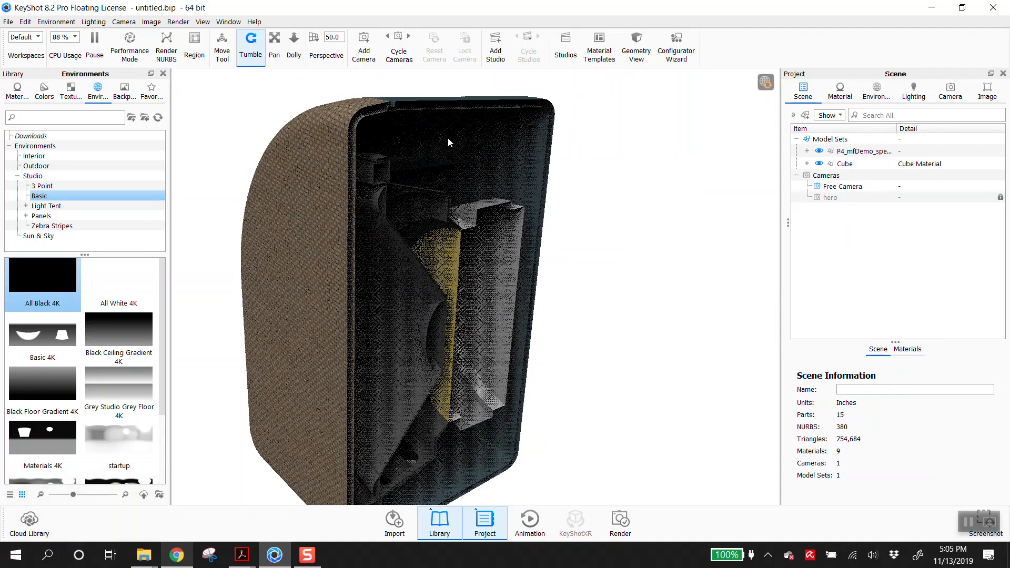
scroll(602, 351, "up", 3)
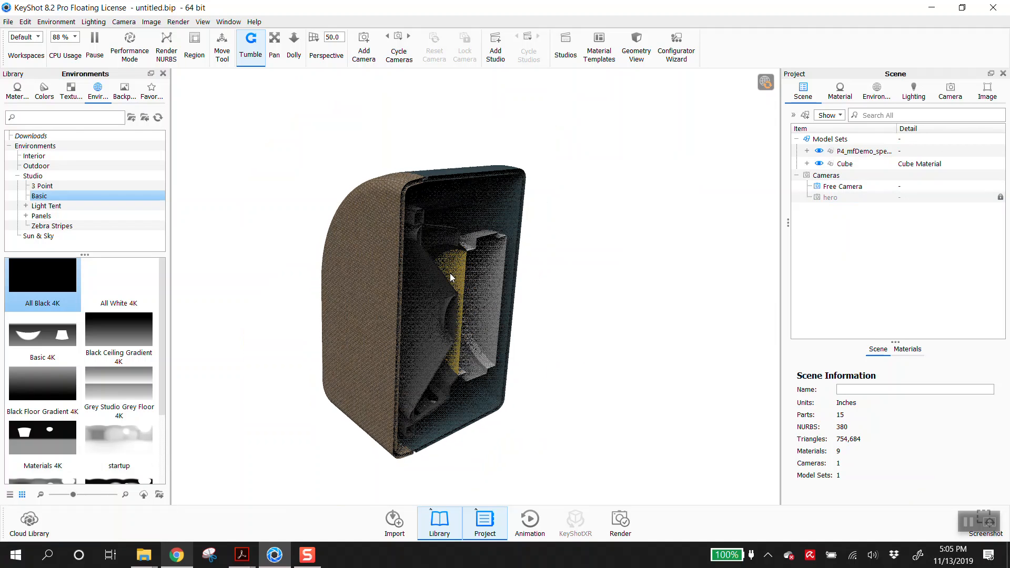
left_click(854, 166)
right_click(856, 172)
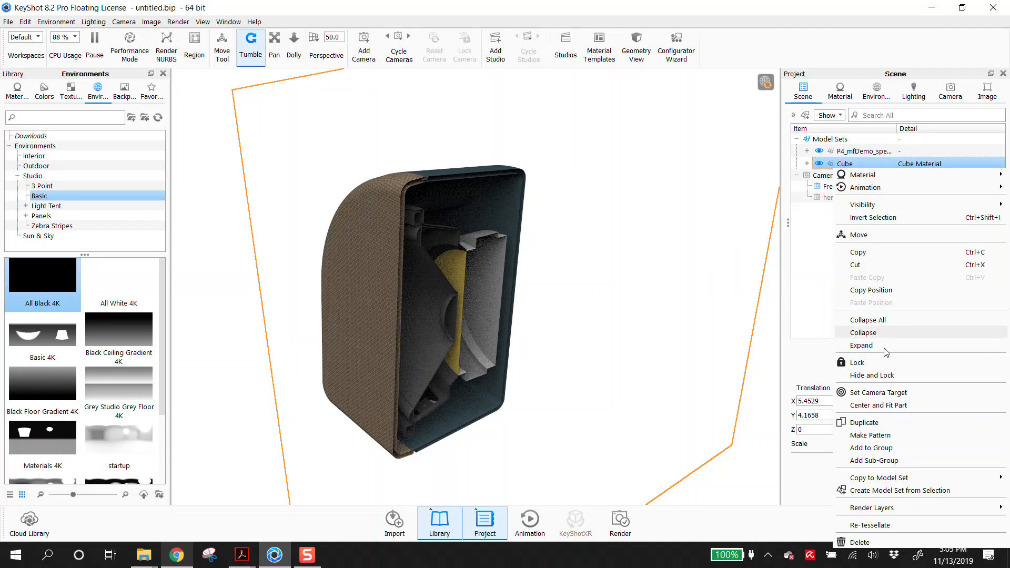
left_click(877, 177)
left_click(758, 176)
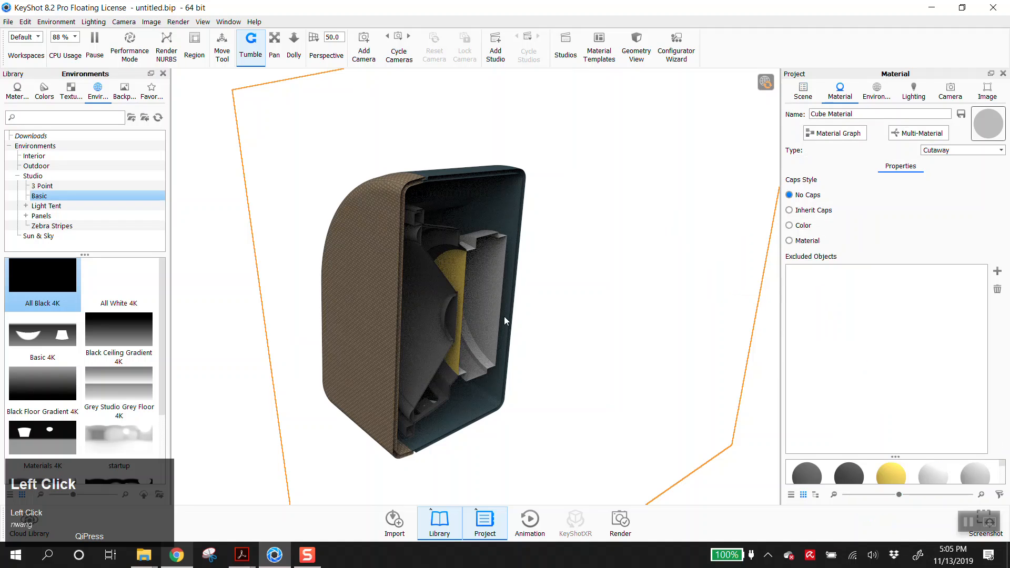
middle_click_drag(503, 282, 773, 151)
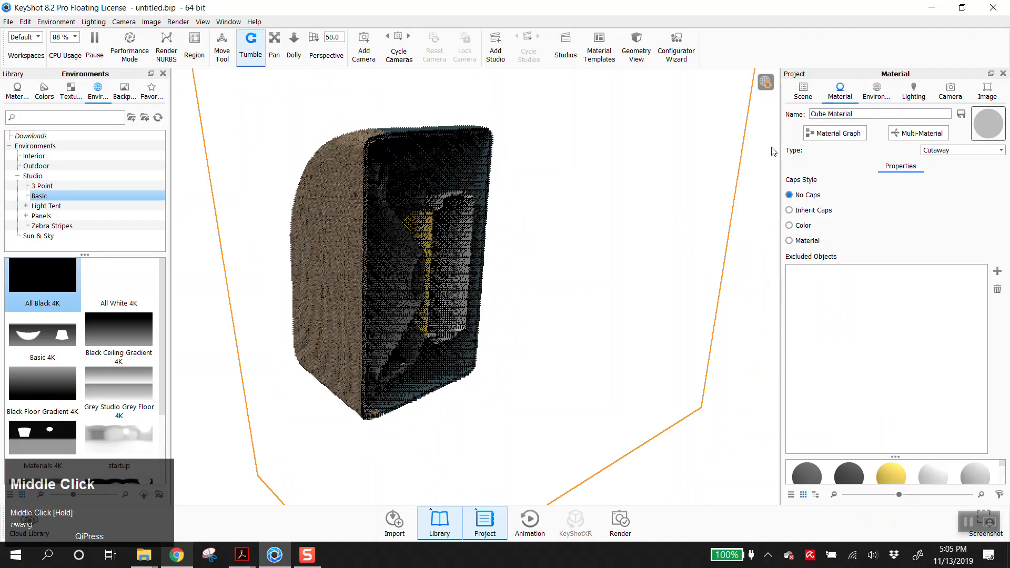
Step: Set the cutaway material's caps style to Inherit Caps, accept the notice, and inspect the cut faces up close
left_click(789, 211)
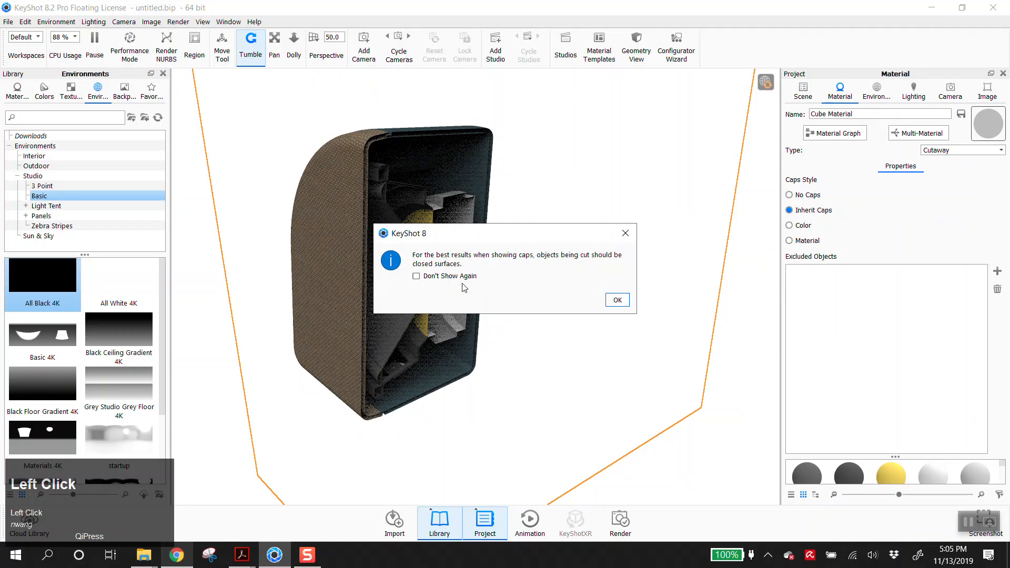
key("XF86AudioLowerVolume")
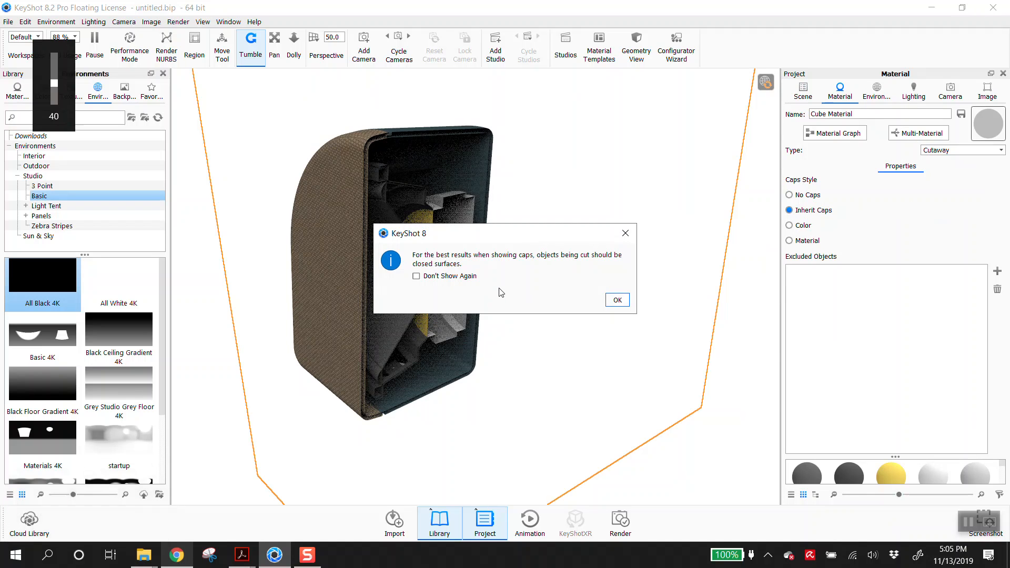
left_click(618, 300)
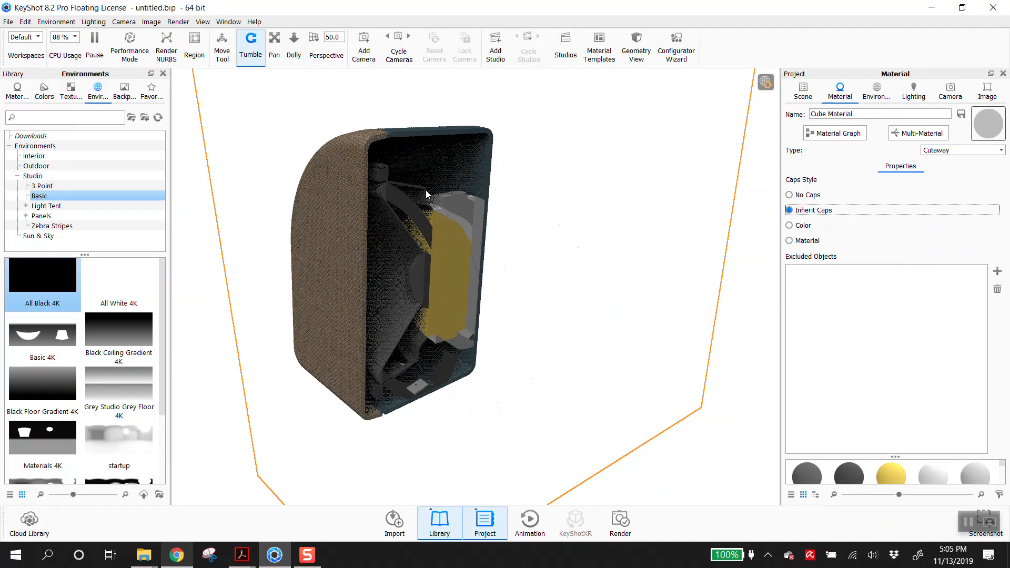
scroll(395, 125, "up", 6)
middle_click_drag(409, 128, 463, 300)
scroll(360, 184, "up", 3)
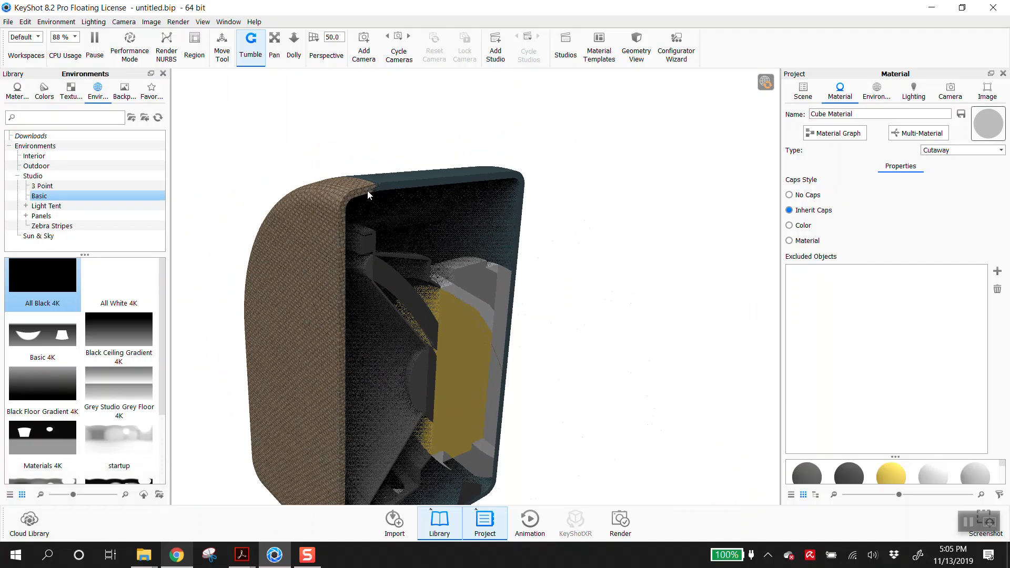
Step: Switch the caps style to Color and try the muted pink #9D8383 as the caps color
left_click(789, 226)
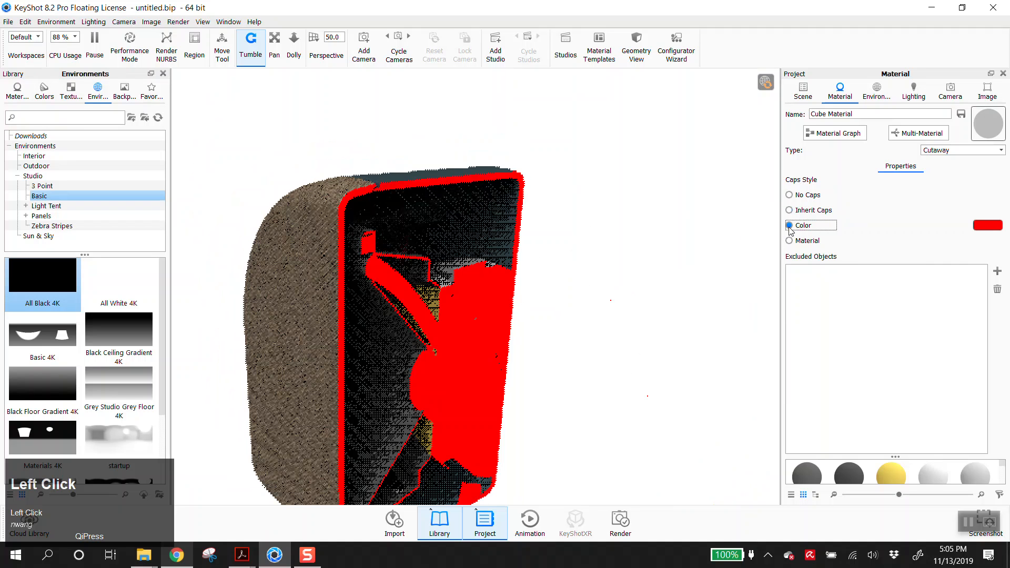
left_click(992, 227)
left_click_drag(864, 111, 841, 134)
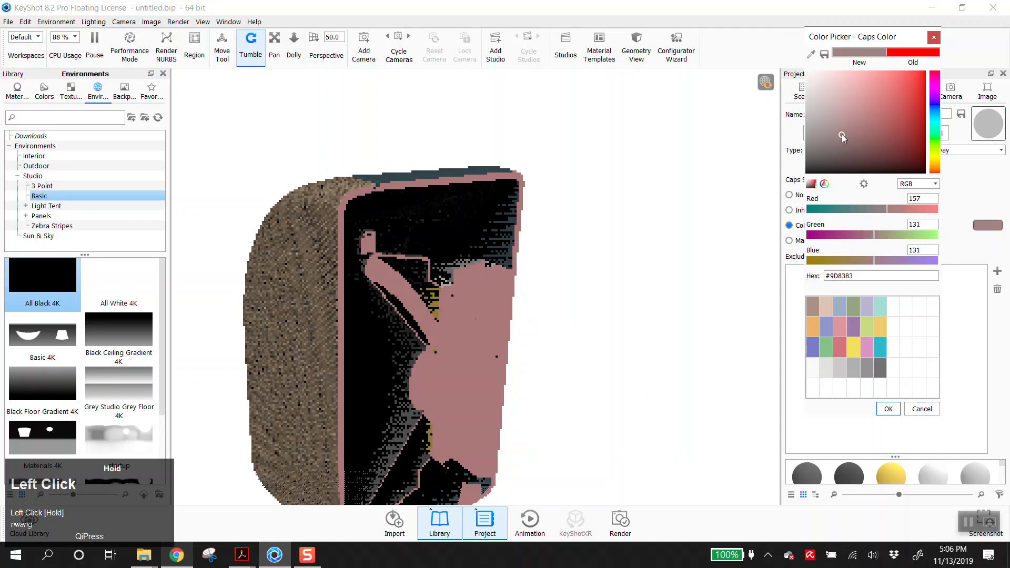
left_click(916, 408)
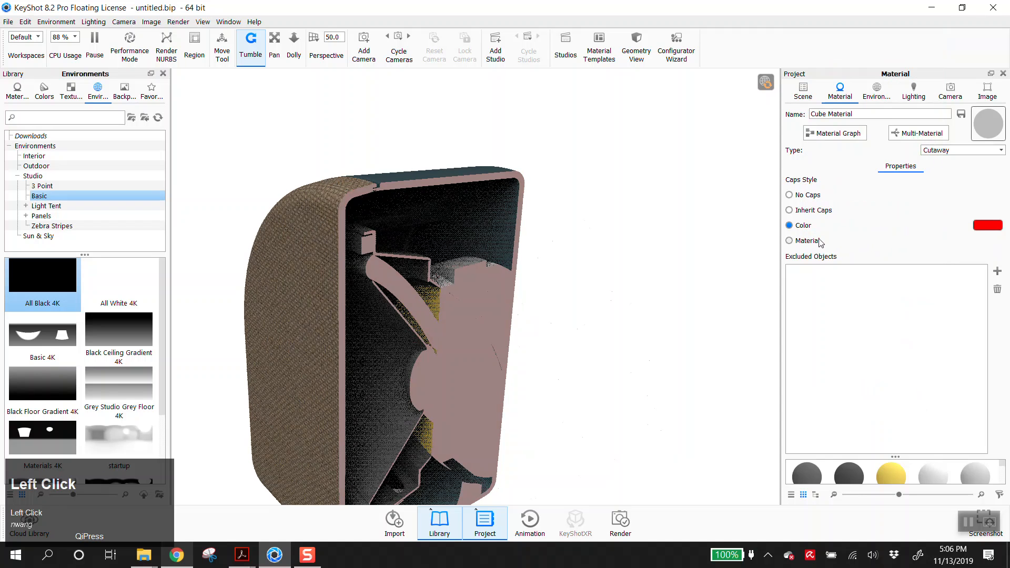
Step: Set the caps style to Material and find the Cutaway category in the material library
left_click(805, 240)
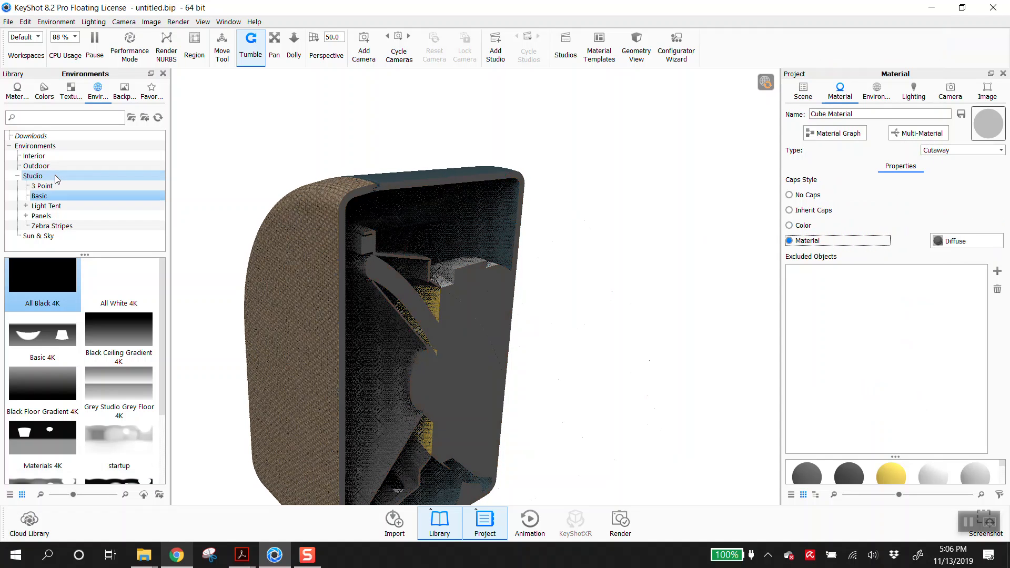
left_click(18, 91)
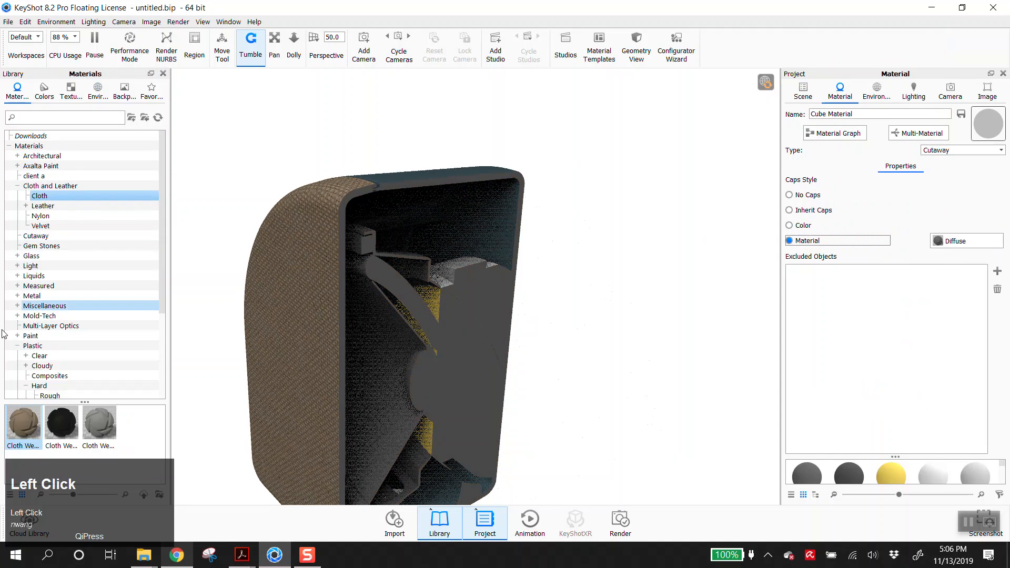
left_click(18, 345)
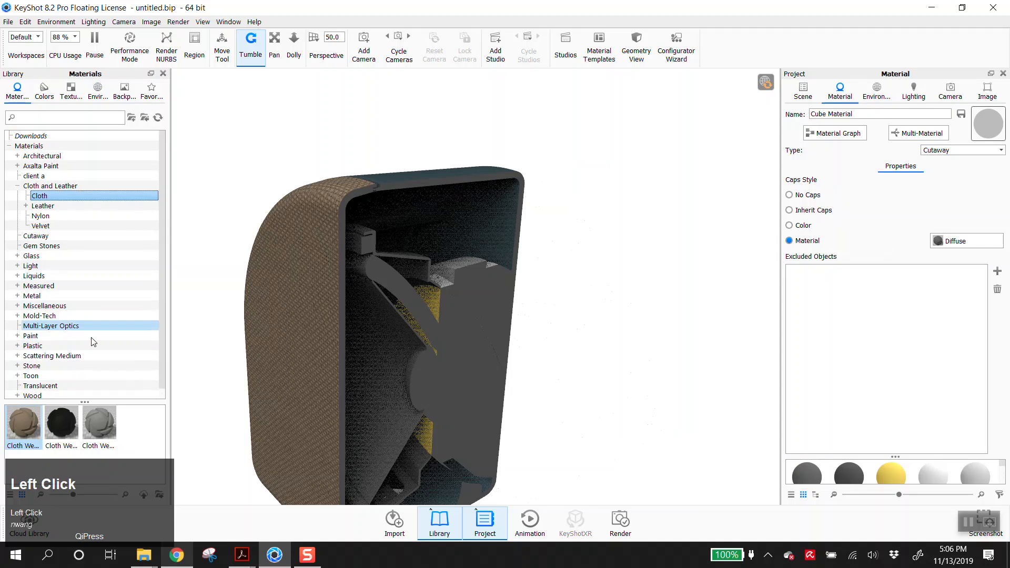
scroll(92, 321, "down", 1)
scroll(79, 305, "up", 1)
left_click(18, 186)
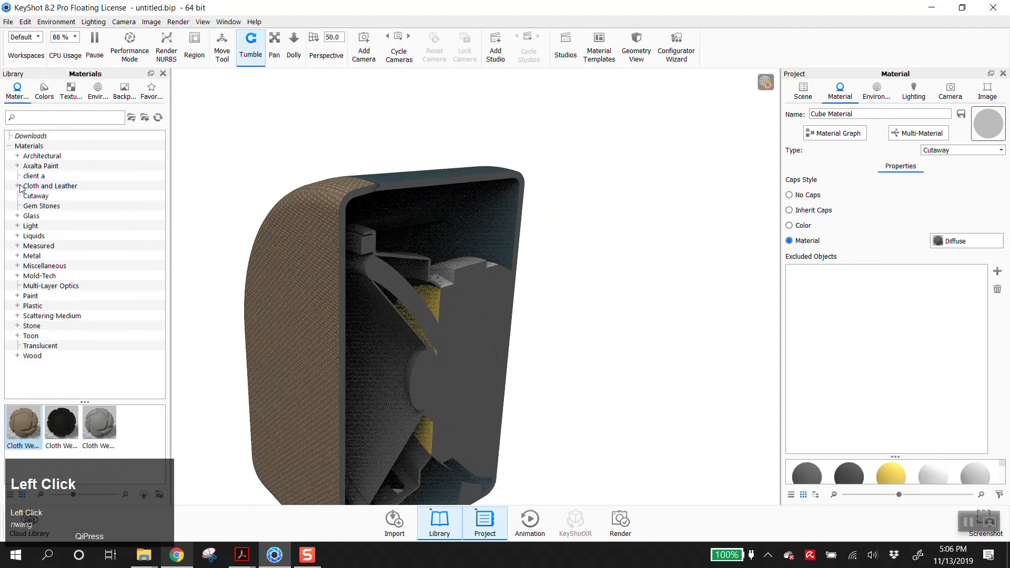
left_click(39, 197)
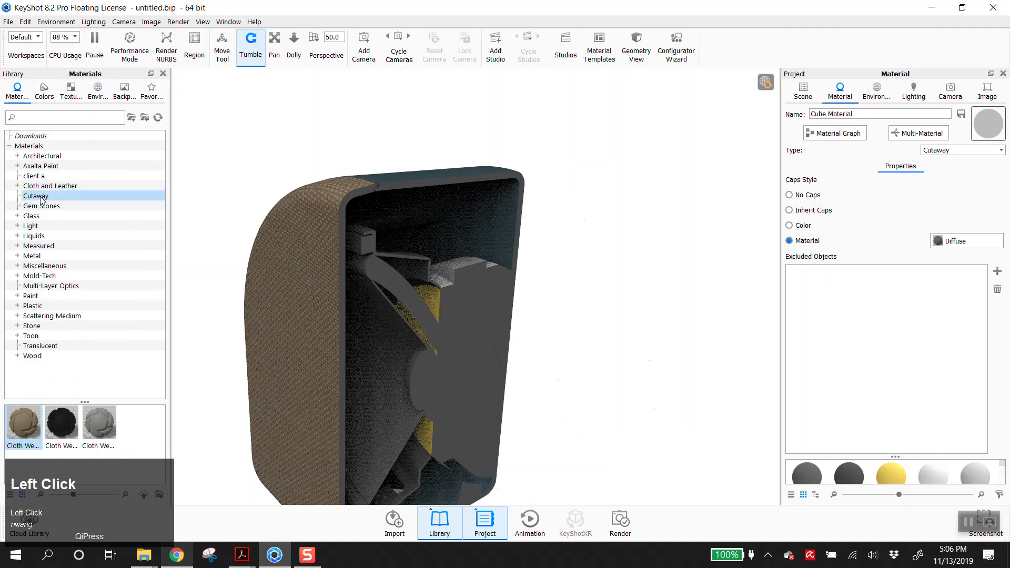
Step: Copy the Cube from the scene tree
left_click(799, 90)
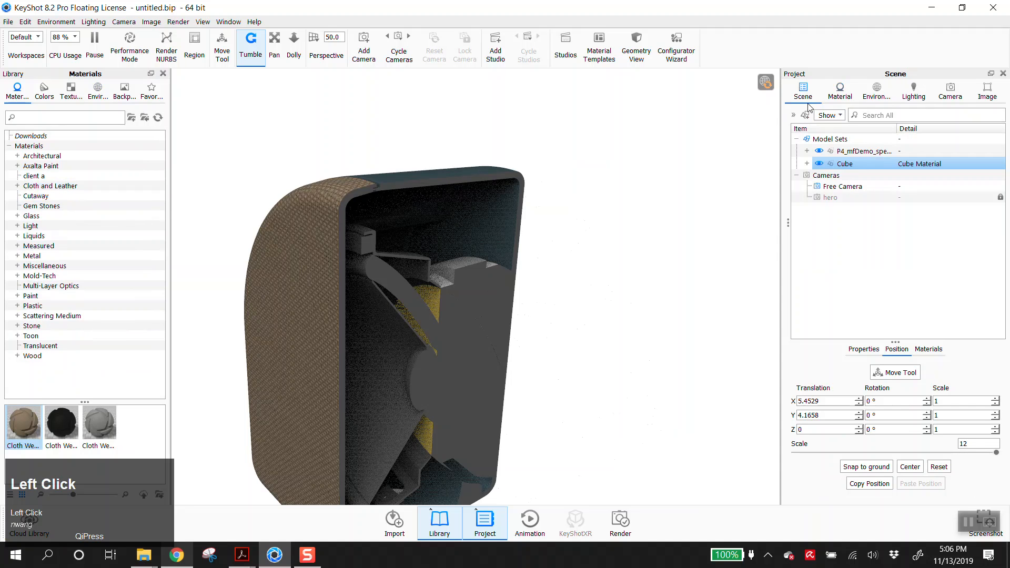
right_click(844, 165)
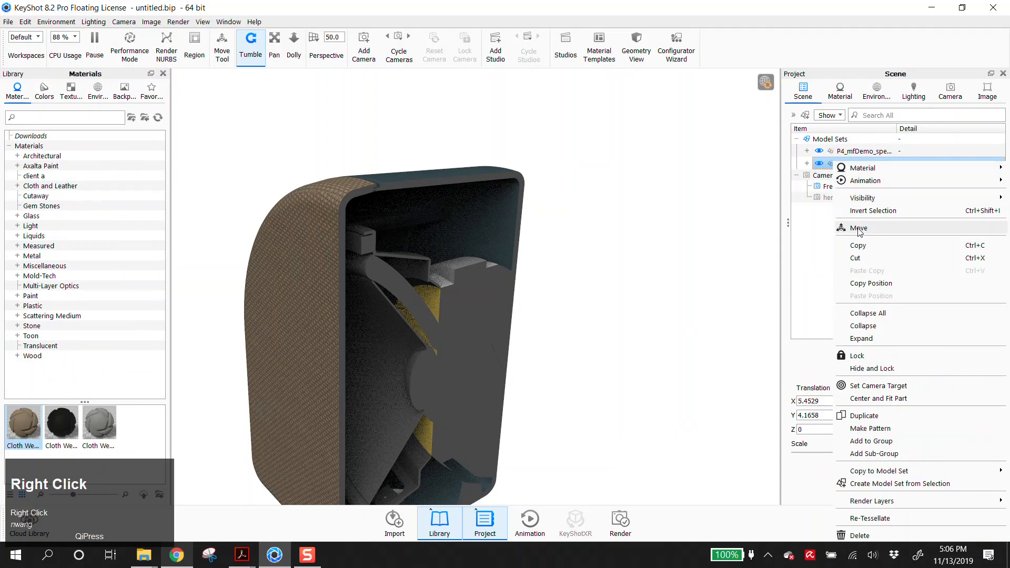
left_click(857, 245)
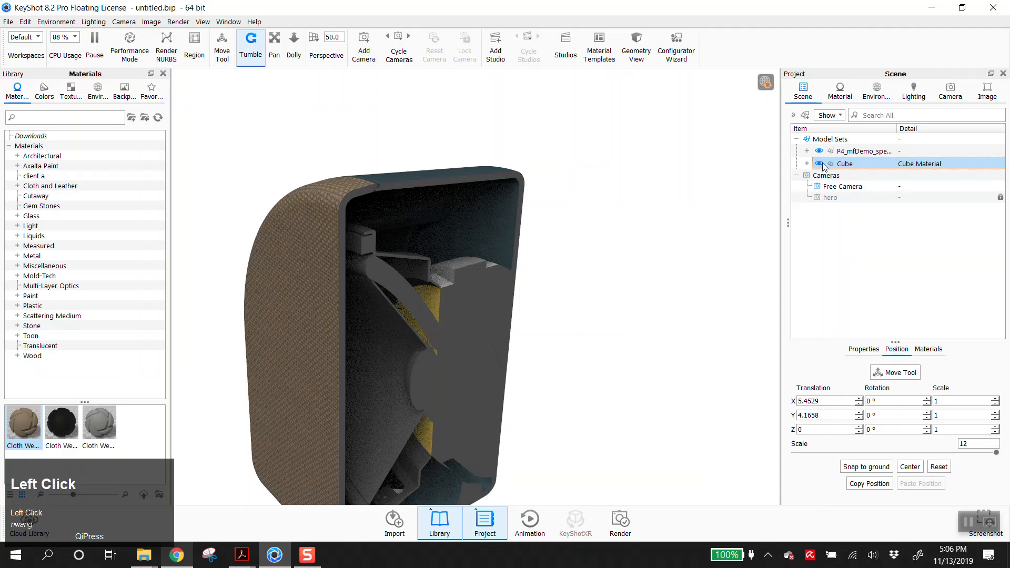
Step: Duplicate the Cube in the scene tree, hide the original Cube, and leave the duplicate's position as it is
left_click(807, 164)
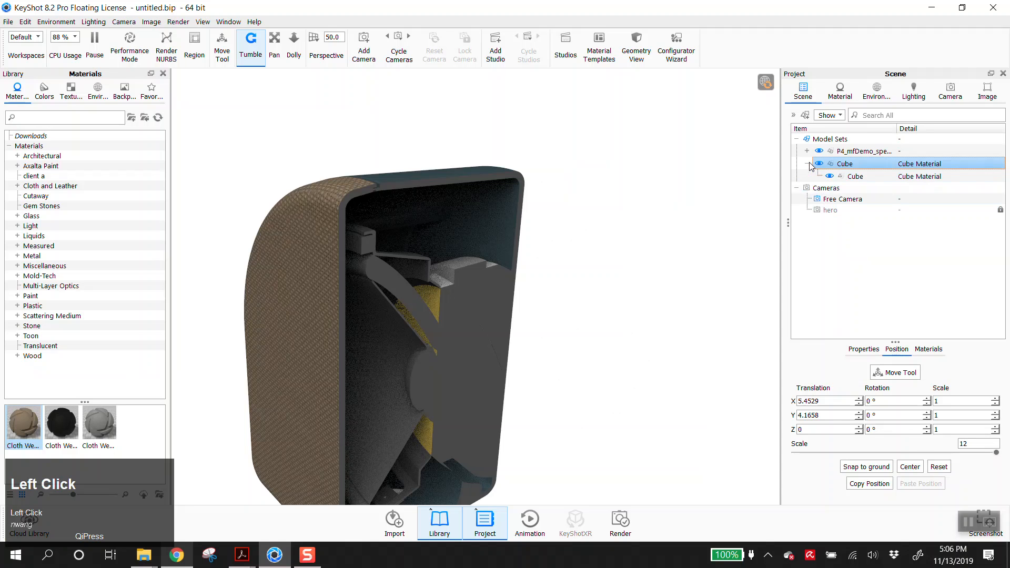
right_click(844, 166)
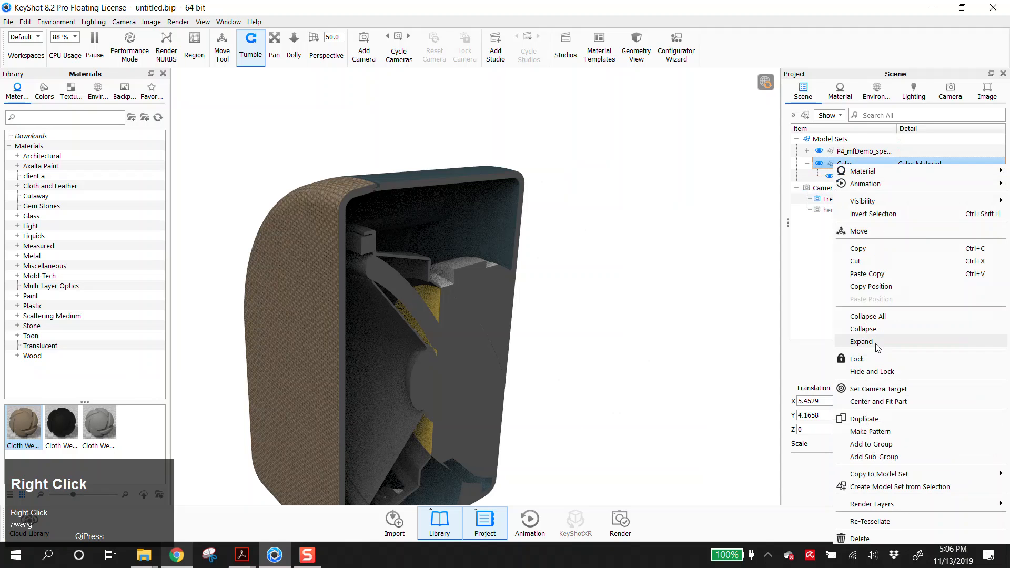
left_click(873, 419)
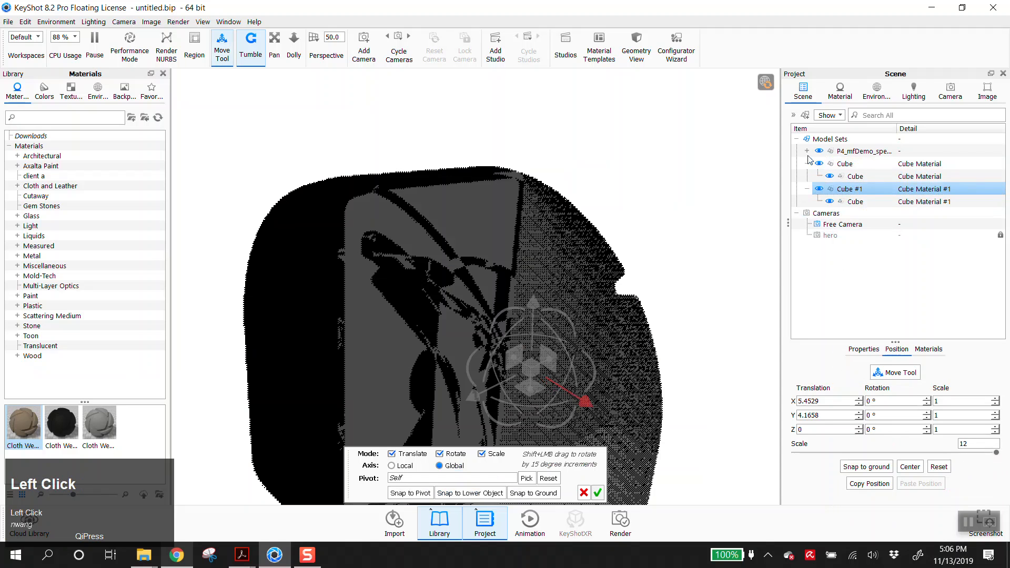
left_click(830, 175)
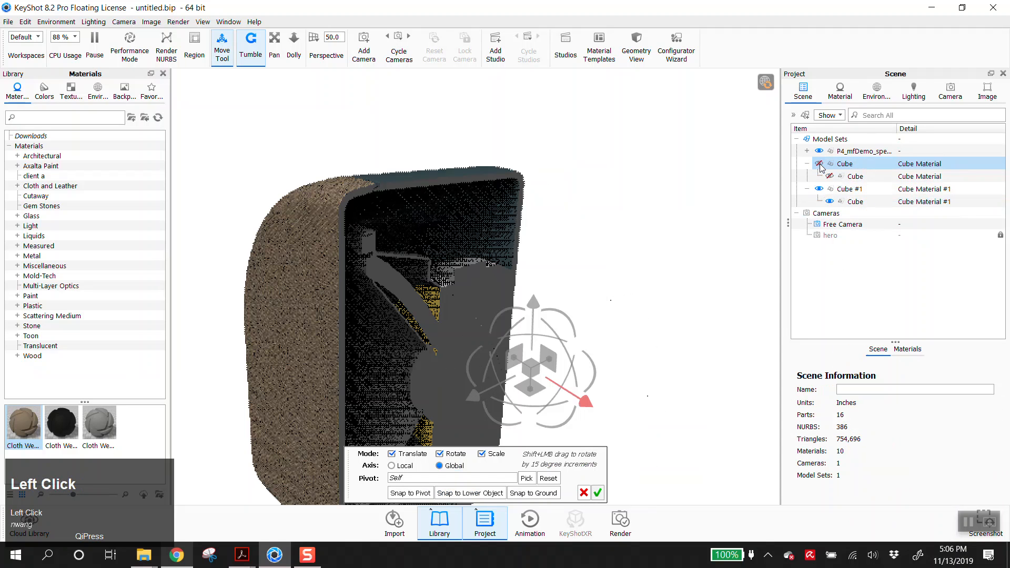
left_click(887, 190)
left_click(582, 492)
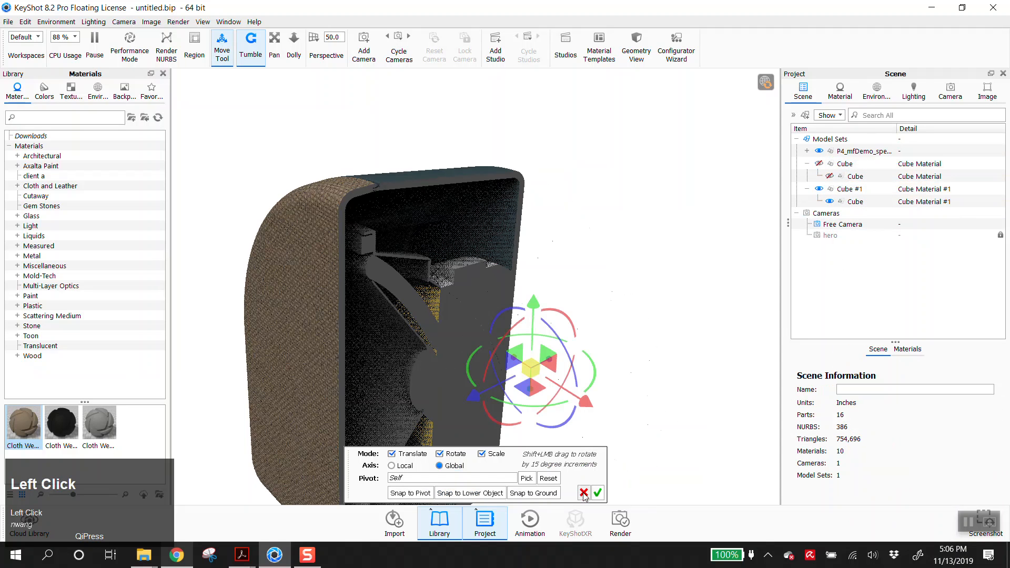
Step: Change the material type of the duplicate Cube #1 from Cutaway to Diffuse
right_click(853, 192)
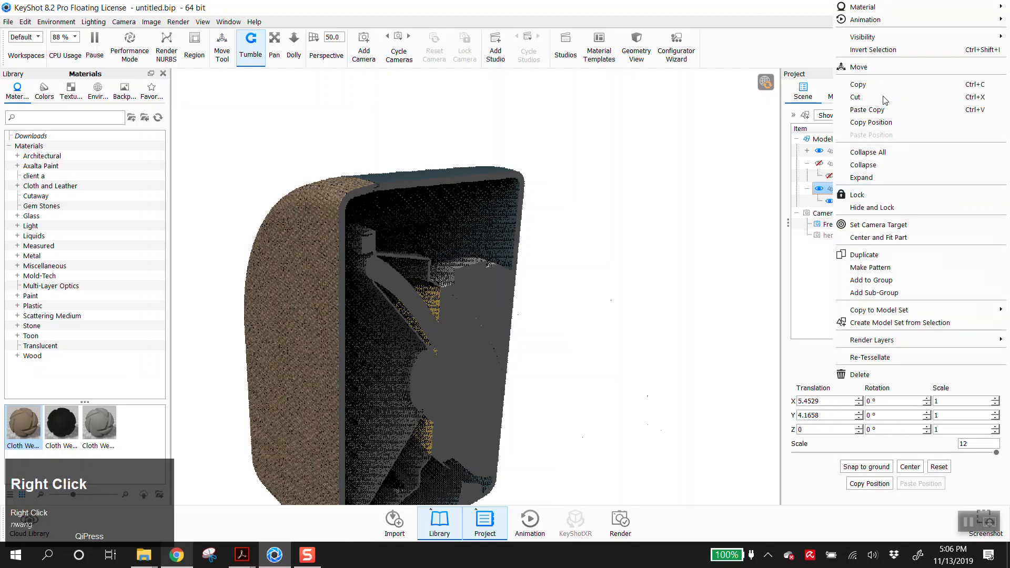
left_click(876, 9)
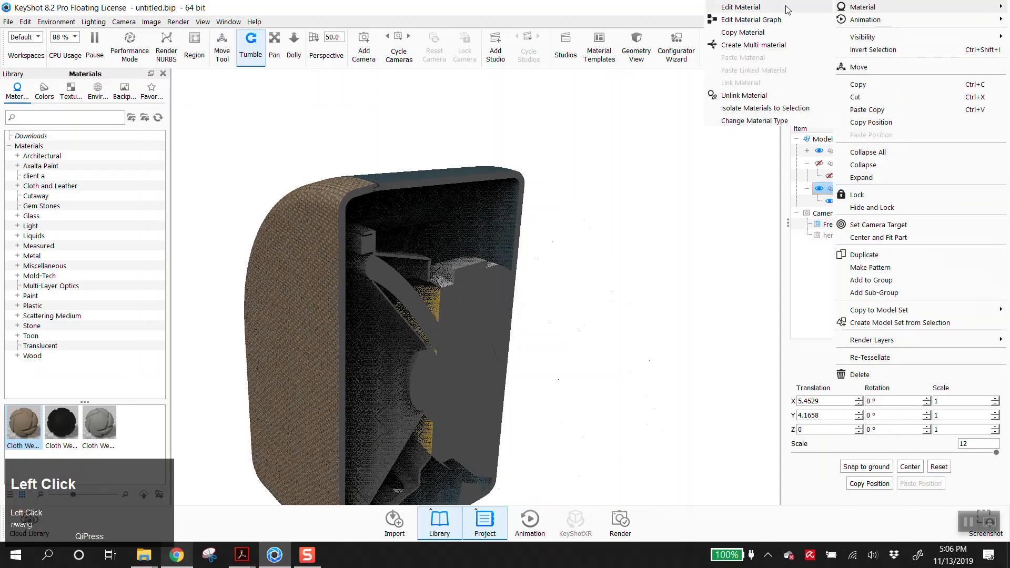
left_click(742, 7)
left_click(957, 151)
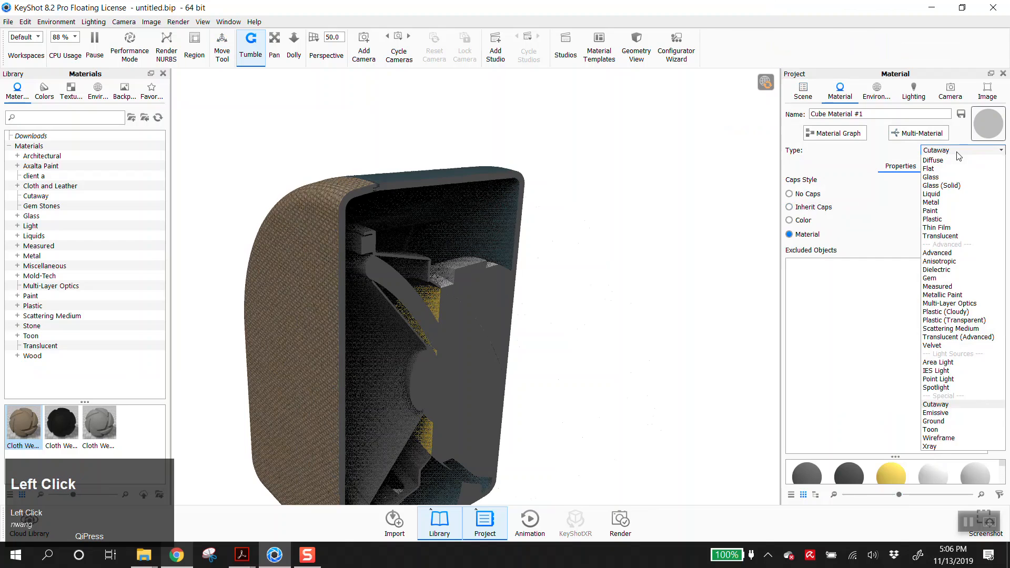
left_click(937, 170)
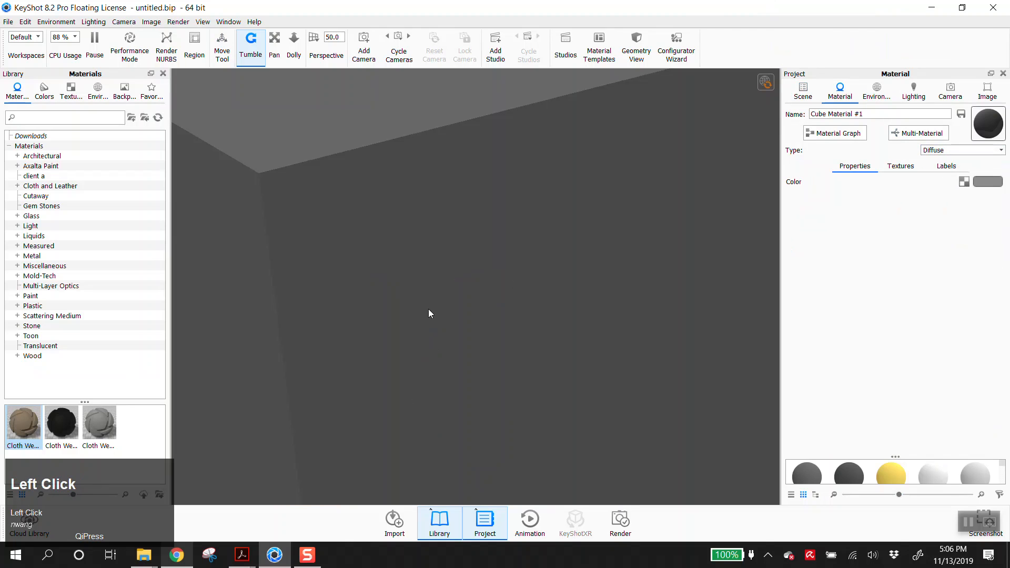
Step: Apply the Cutaway Hatching Double Lines library material to the duplicate cube and inspect the hatched cut faces of the speaker
scroll(445, 306, "up", 5)
left_click_drag(450, 326, 90, 381)
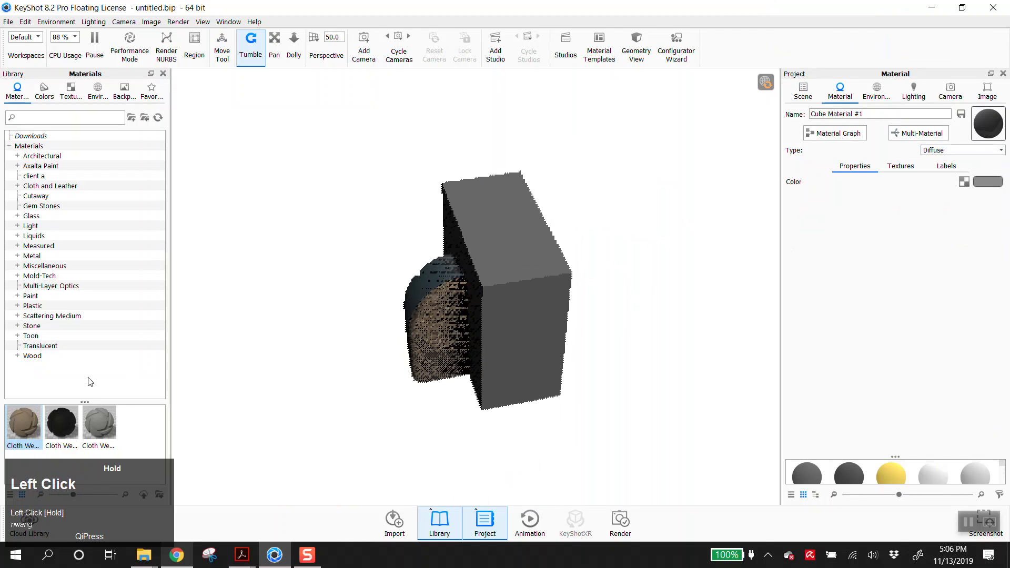
left_click(34, 197)
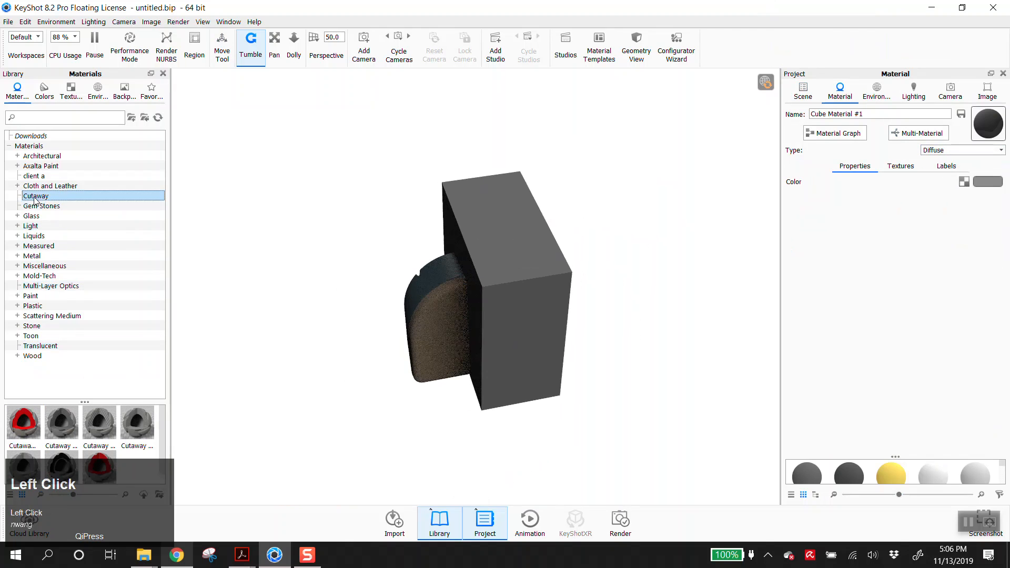
left_click_drag(96, 432, 513, 320)
scroll(500, 313, "down", 1)
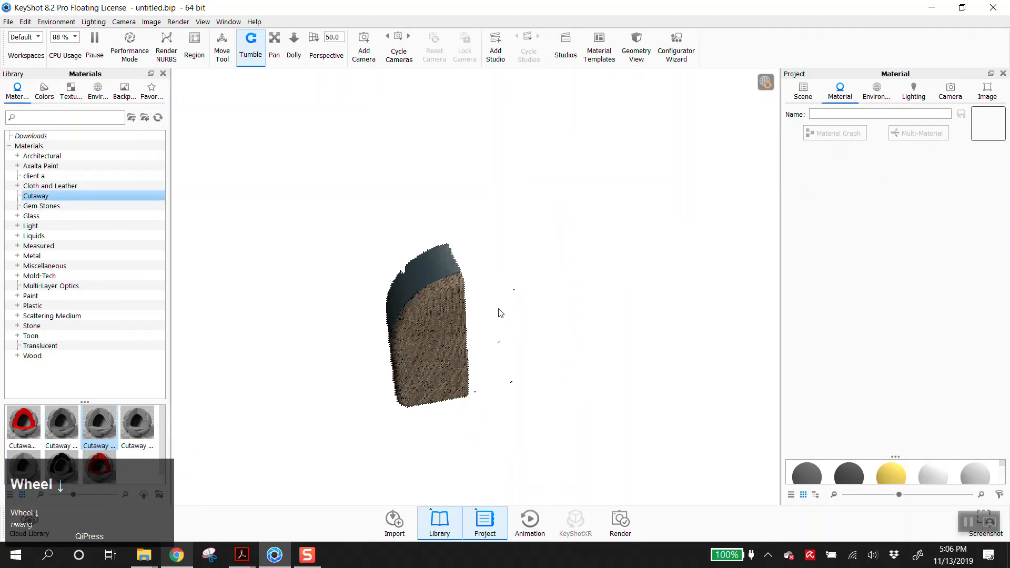
left_click_drag(512, 392, 480, 227)
scroll(456, 225, "down", 3)
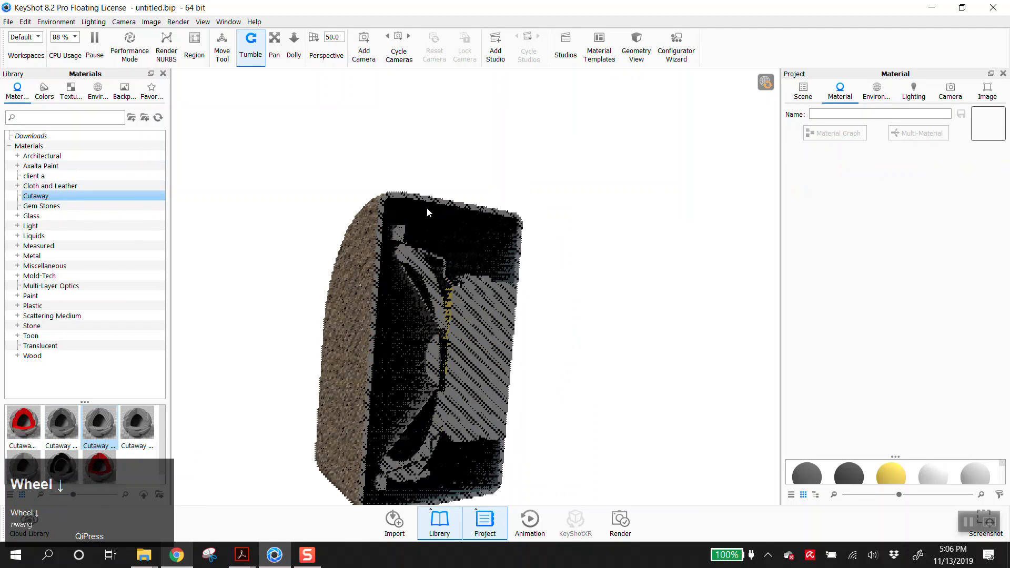
scroll(427, 212, "down", 1)
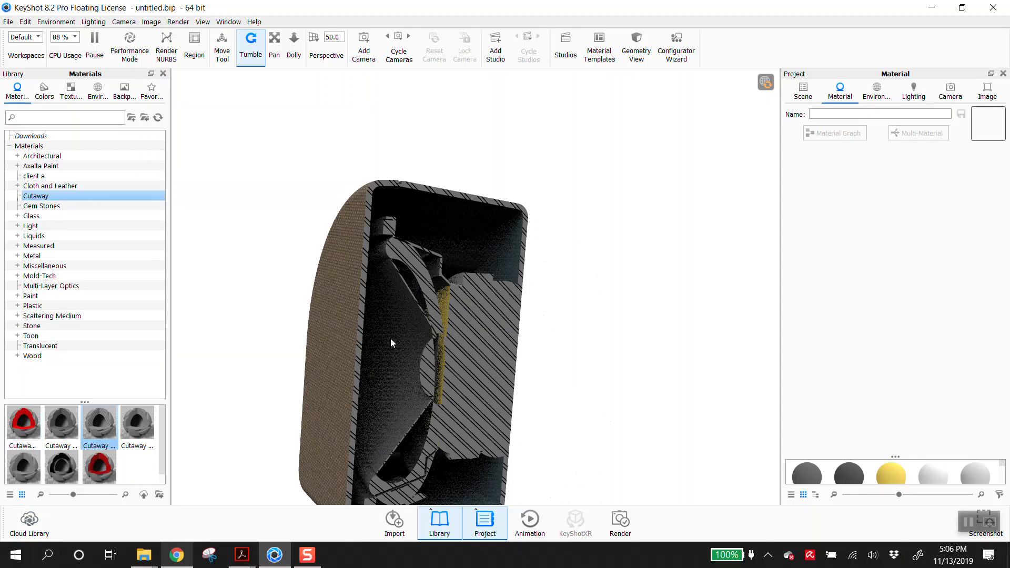
Step: Hide the hatched duplicate Cube #1 and show the original Cube again
left_click(803, 90)
left_click(819, 189)
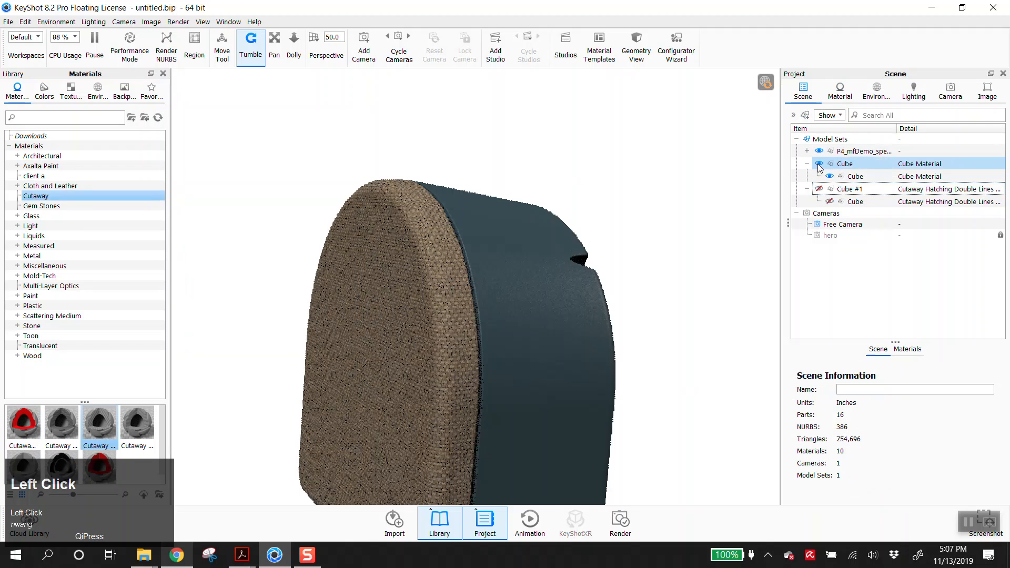
left_click(818, 164)
Step: Edit the original Cube's material and set its caps style to Inherit Caps
right_click(845, 165)
left_click(862, 171)
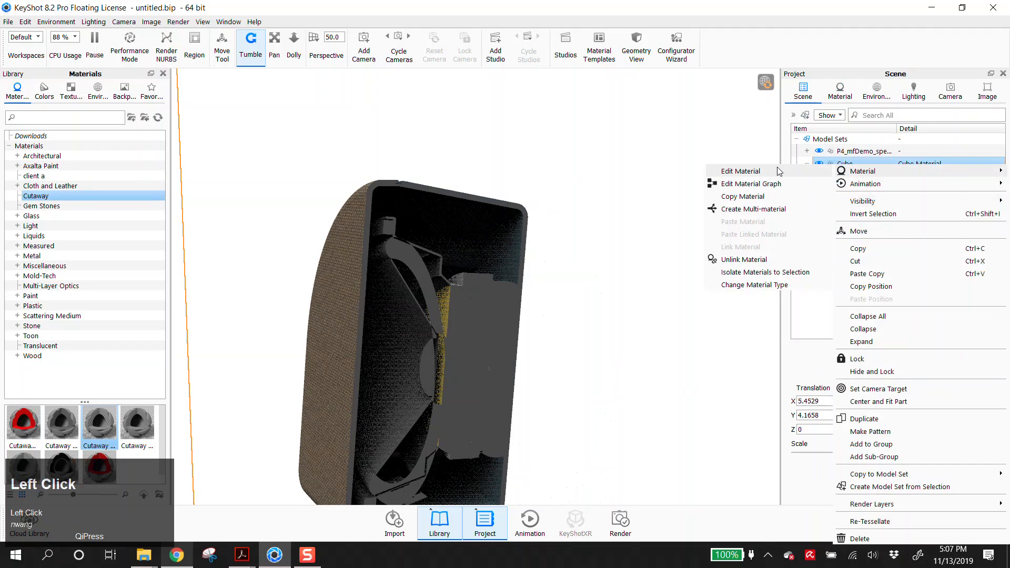
left_click(778, 171)
left_click(792, 207)
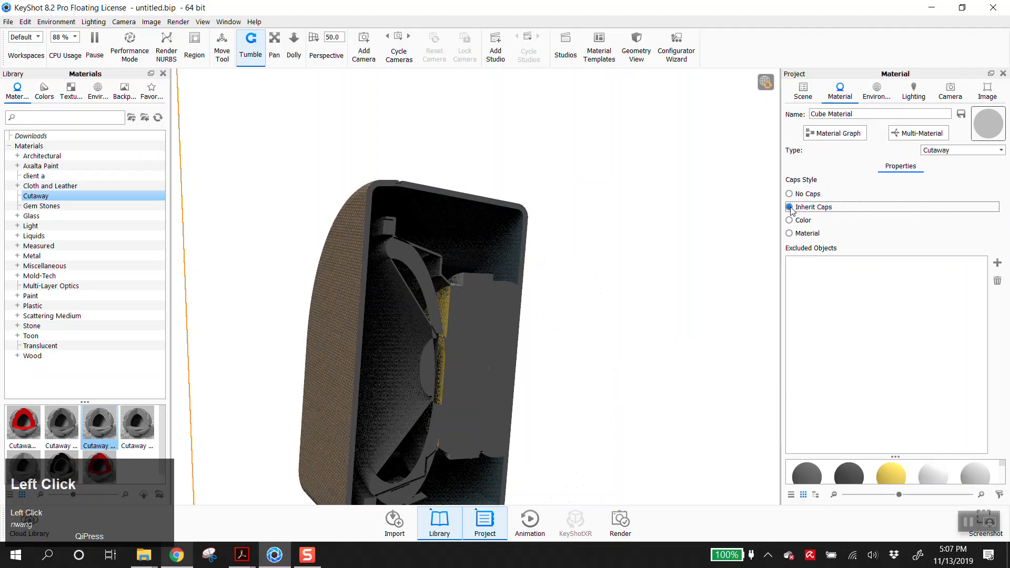
Step: Add the speaker cone's P4_mfDemo_speaker2 parent group to the cutaway material's excluded objects
scroll(559, 261, "up", 1)
scroll(557, 261, "up", 3)
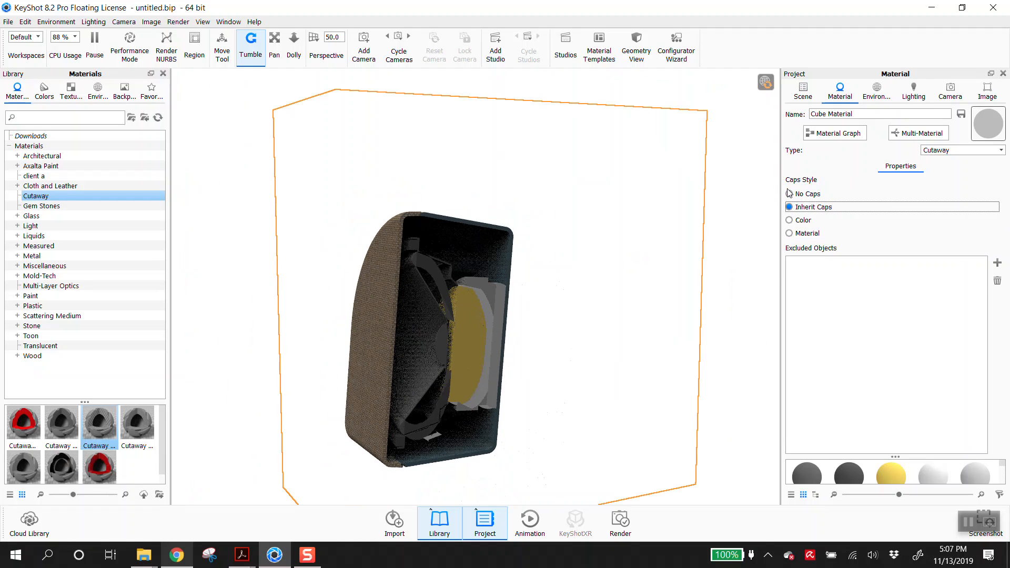
left_click_drag(533, 304, 564, 336)
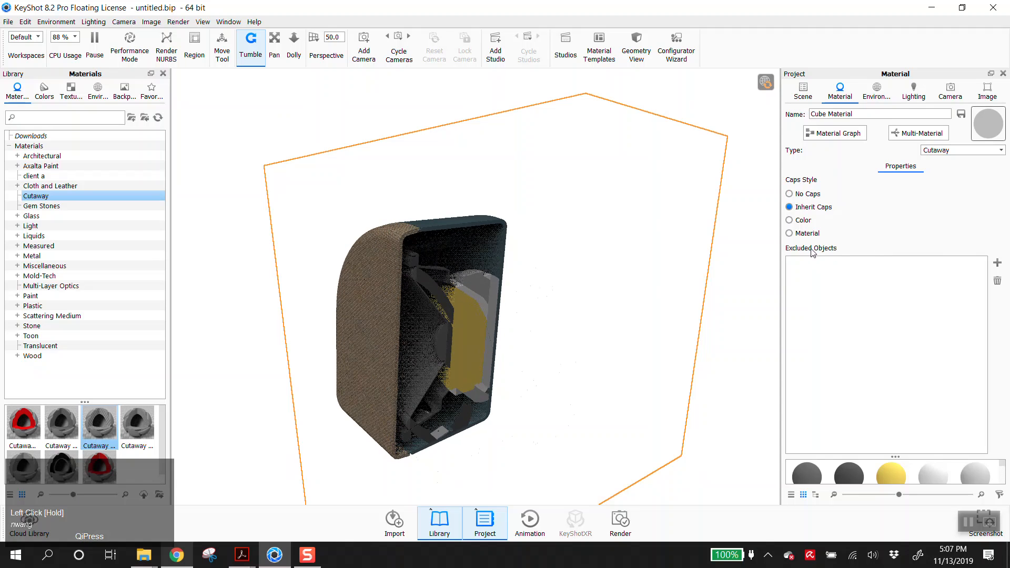
left_click(886, 248)
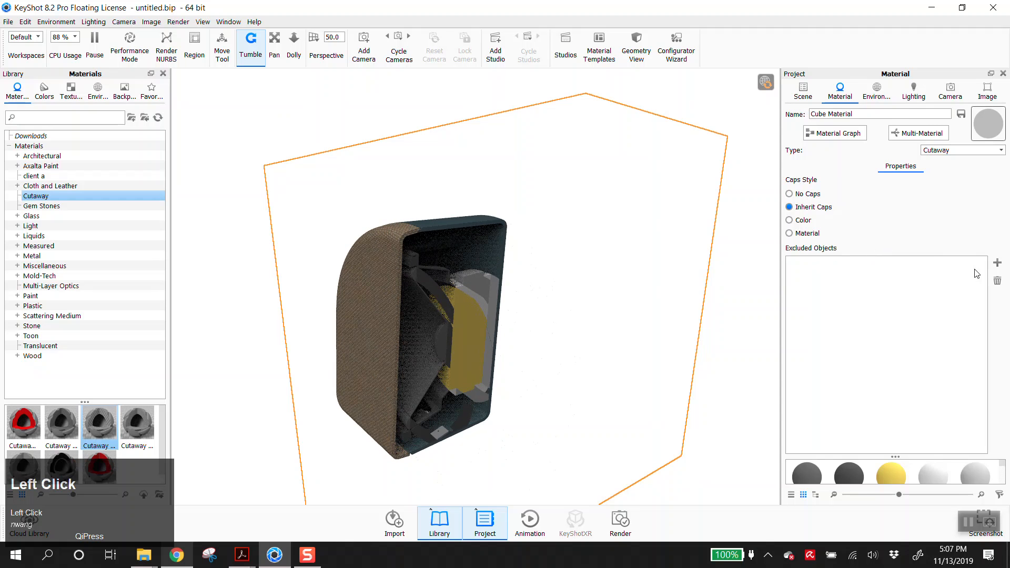
left_click(1001, 265)
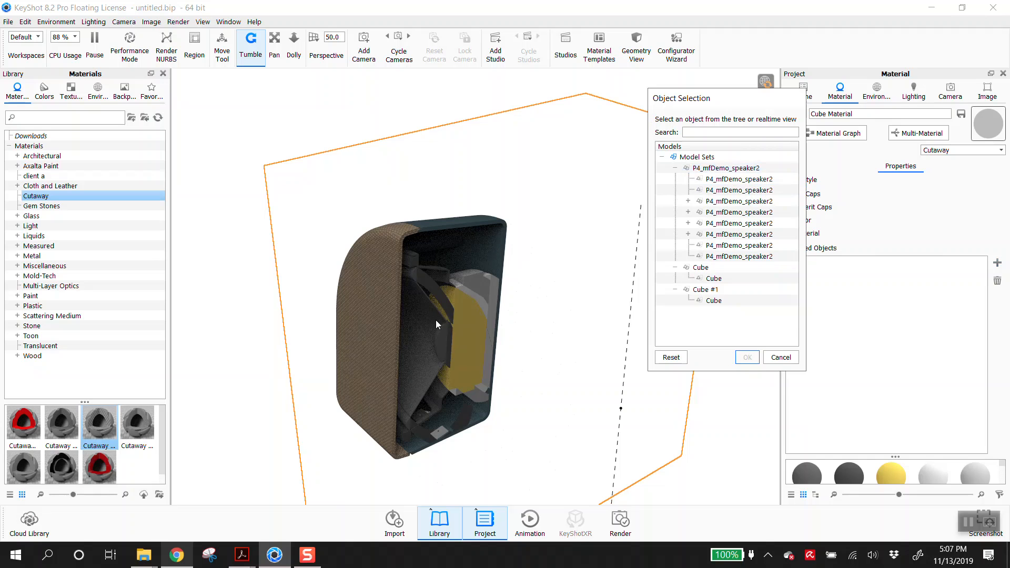
left_click(428, 308)
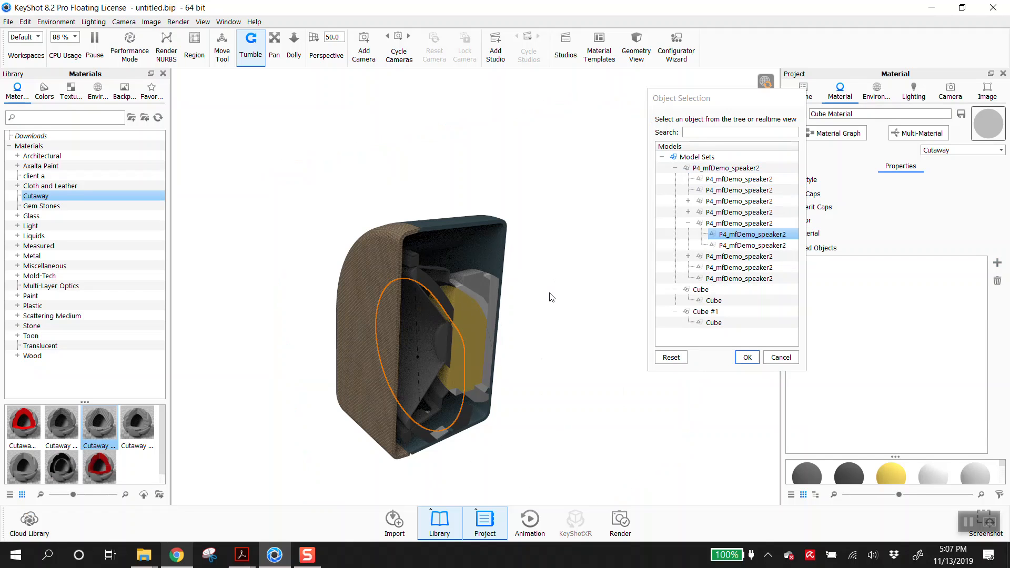
left_click(732, 226)
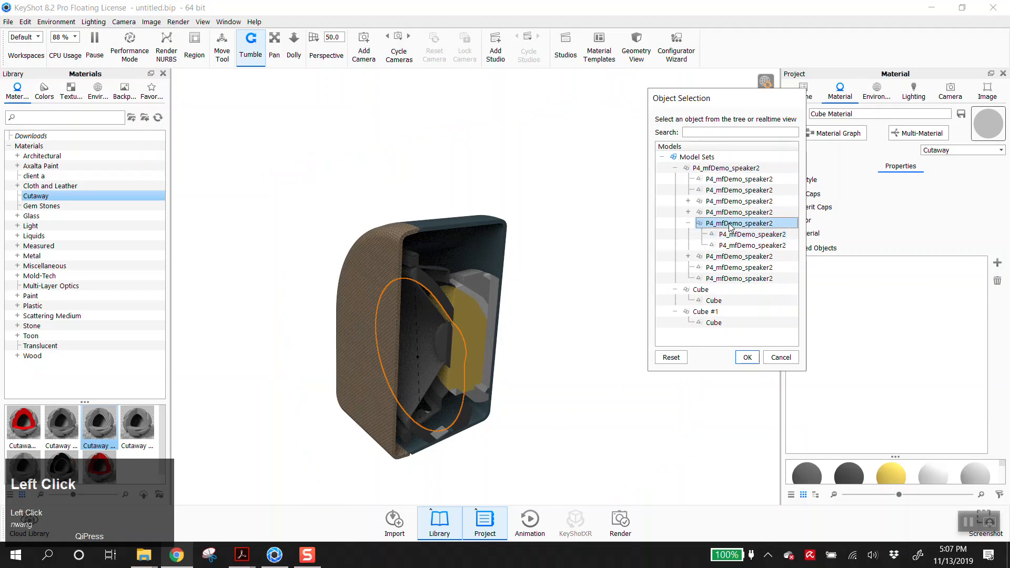
left_click(747, 358)
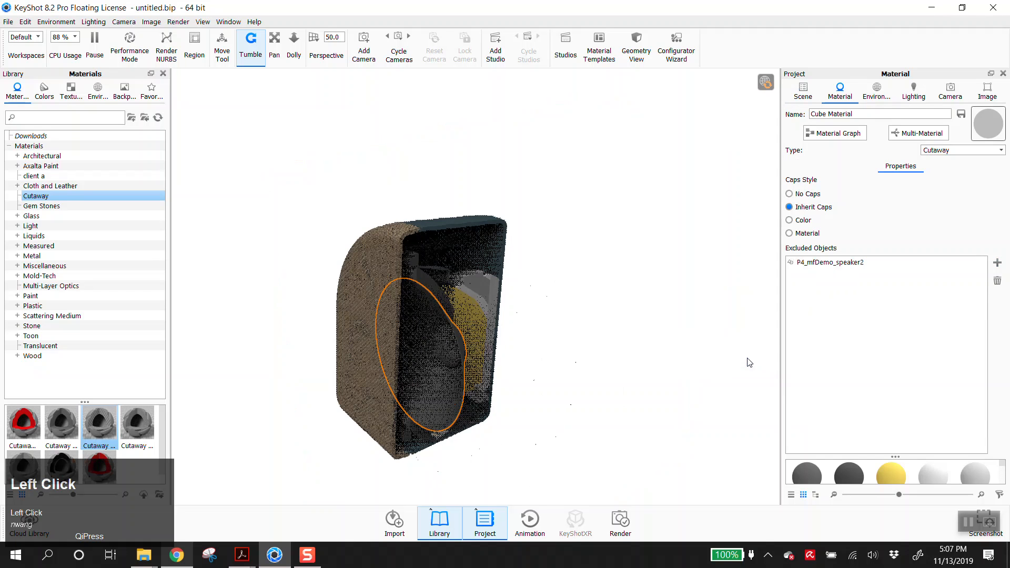
Step: Add the parent group of the yellow and grey driver parts behind the cone to the excluded objects
left_click(445, 345)
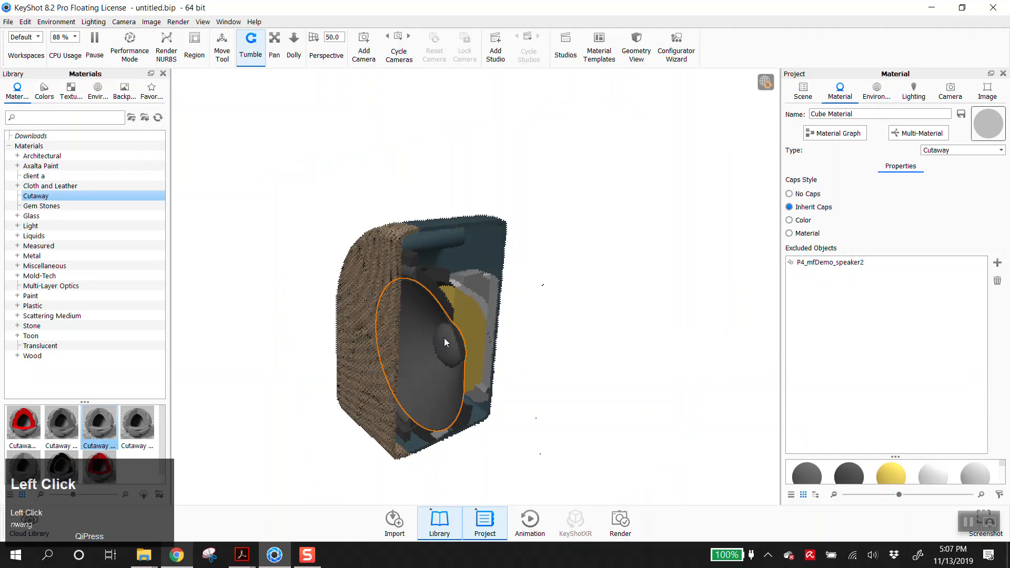
scroll(476, 350, "up", 5)
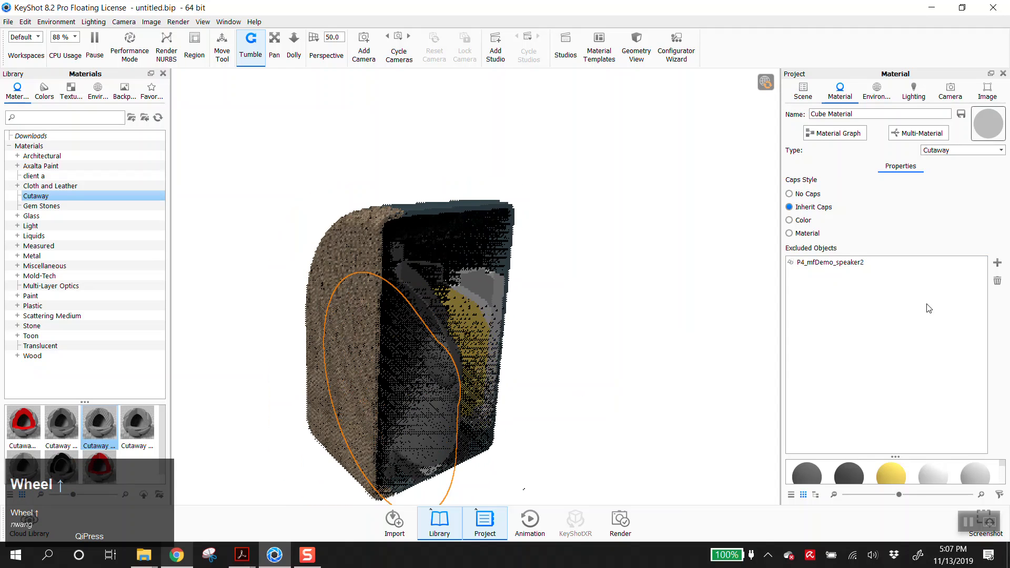
left_click(692, 333)
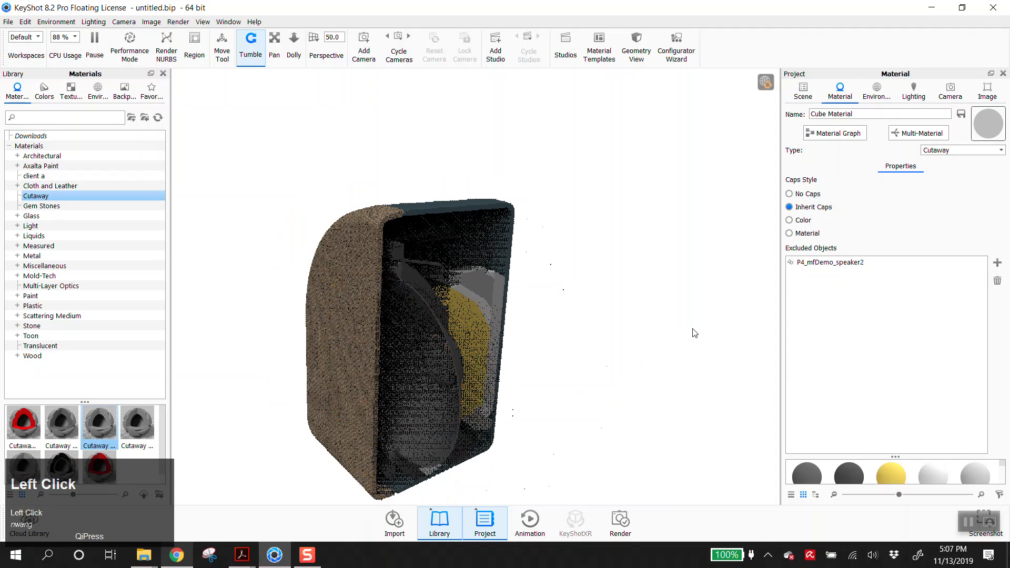
left_click(996, 267)
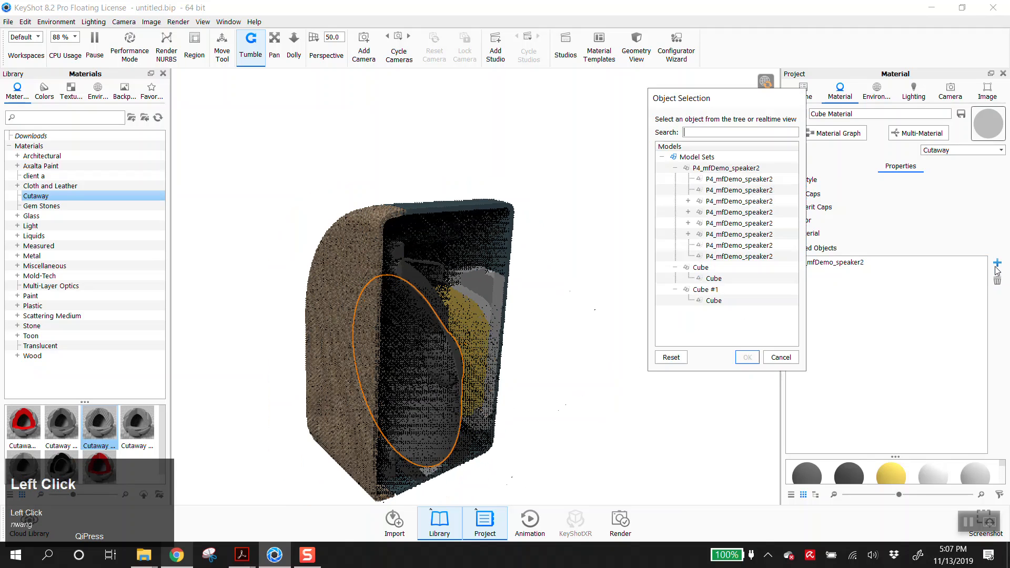
left_click(468, 316)
left_click(728, 235)
left_click(747, 358)
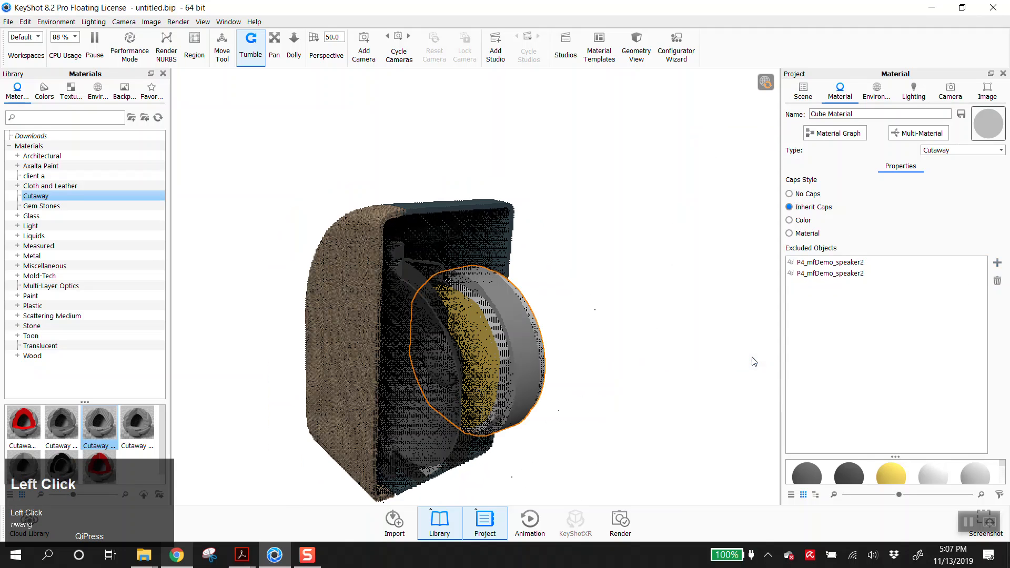
Step: Select the third through sixth entries under P4_mfDemo_speaker2 and add these groups to the excluded objects
left_click(998, 264)
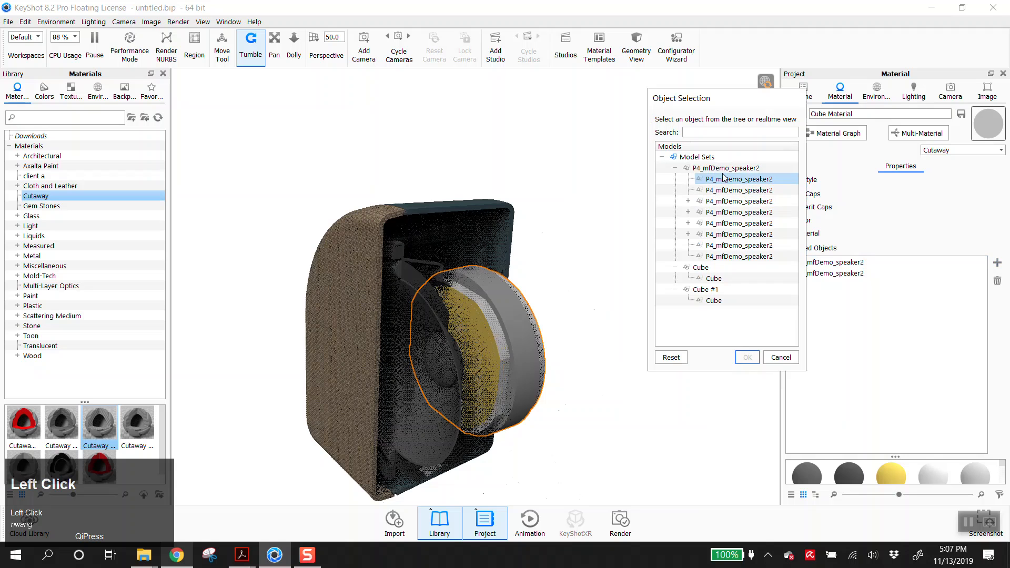
left_click(729, 204)
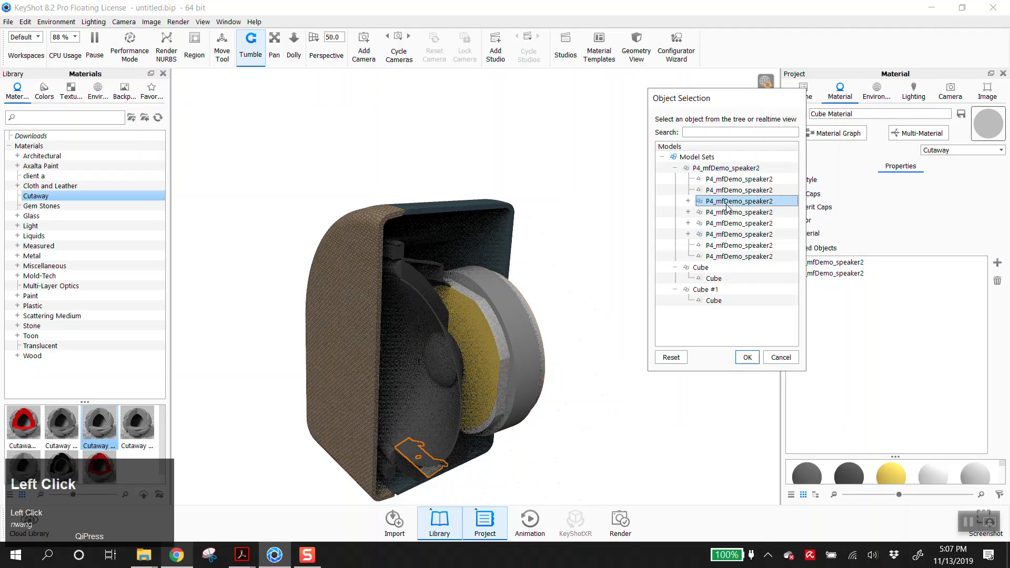
left_click(720, 234, "shift")
left_click(747, 358)
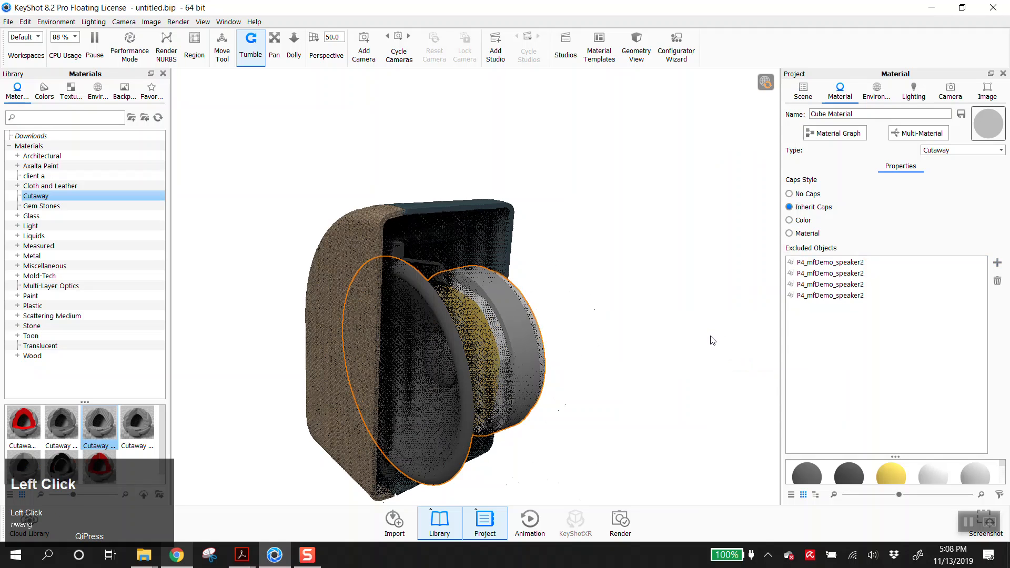
Step: Add the speaker basket frame with the mounting tabs to the cutaway material's excluded objects
scroll(626, 298, "up", 2)
left_click_drag(626, 298, 444, 279)
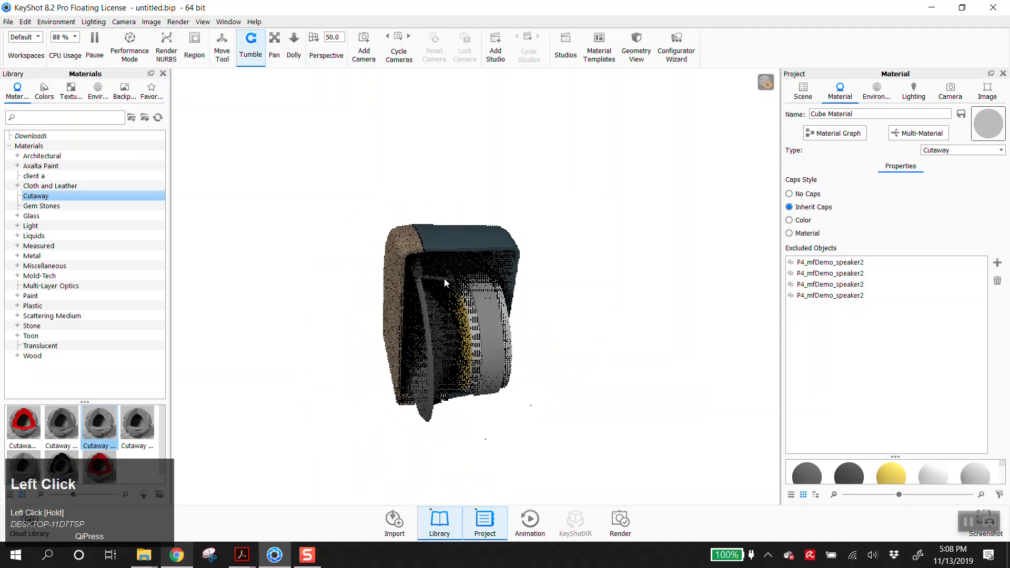
scroll(434, 277, "down", 2)
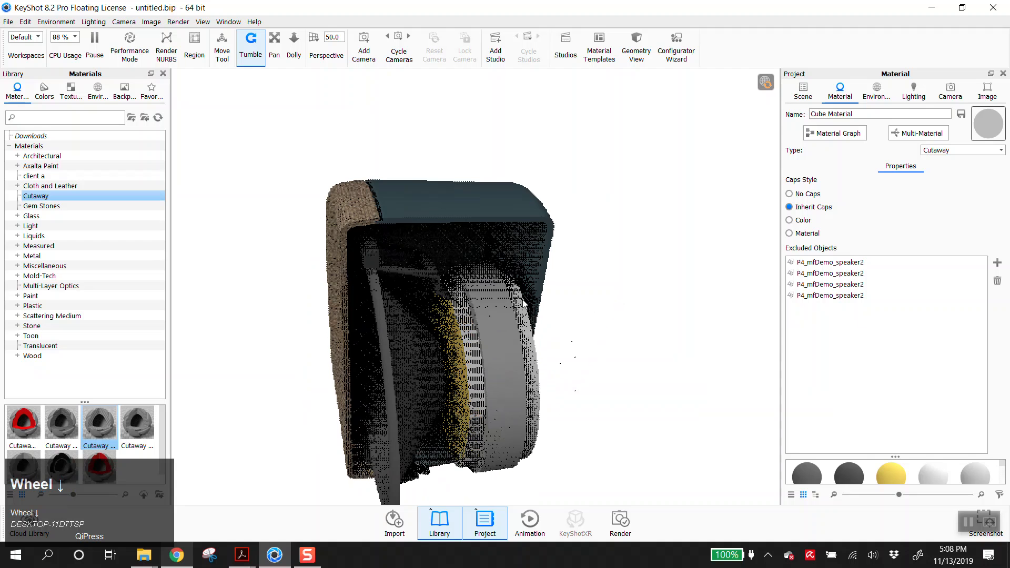
left_click(1000, 266)
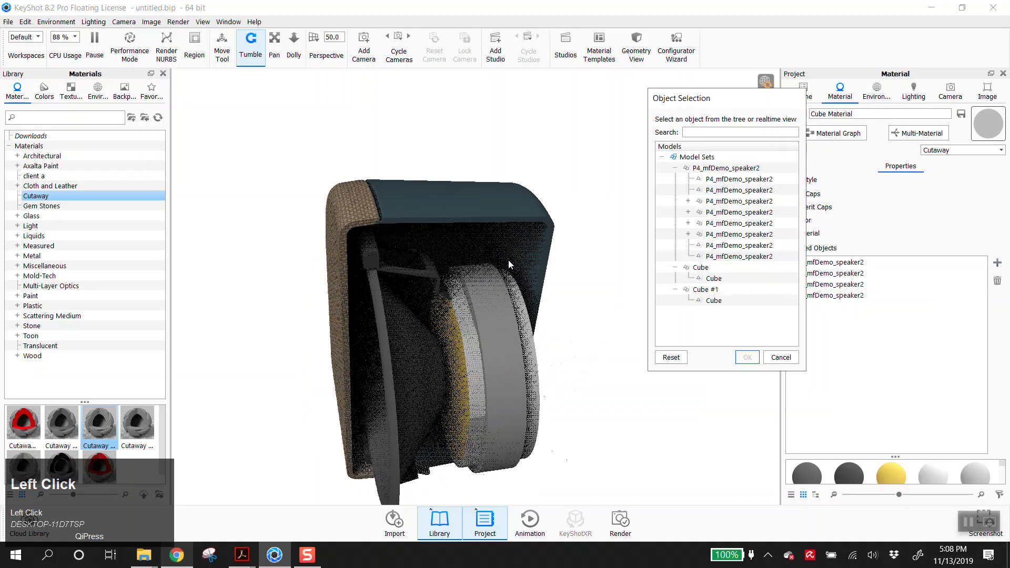
left_click(428, 270)
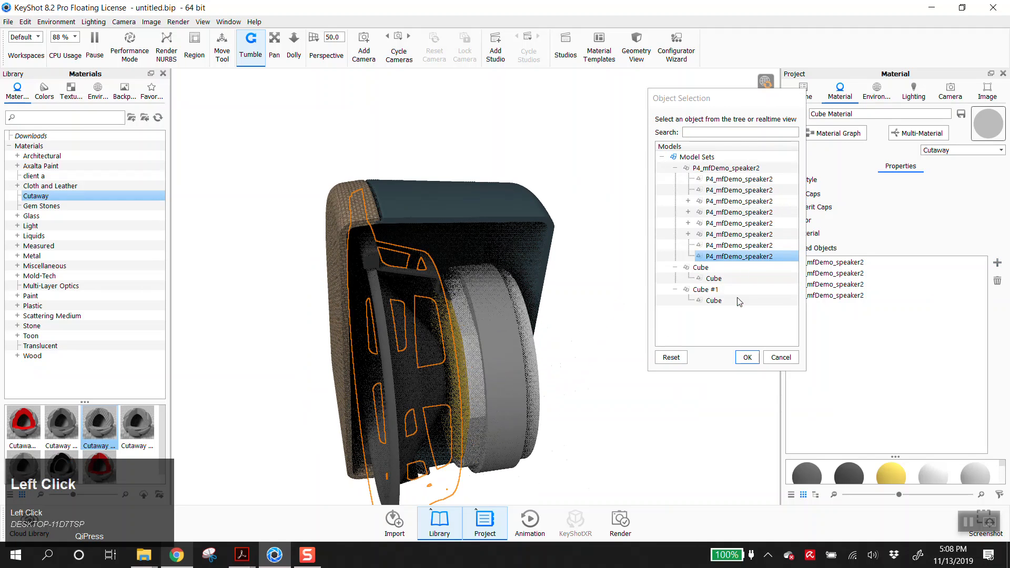
left_click(746, 357)
left_click_drag(638, 361, 617, 309)
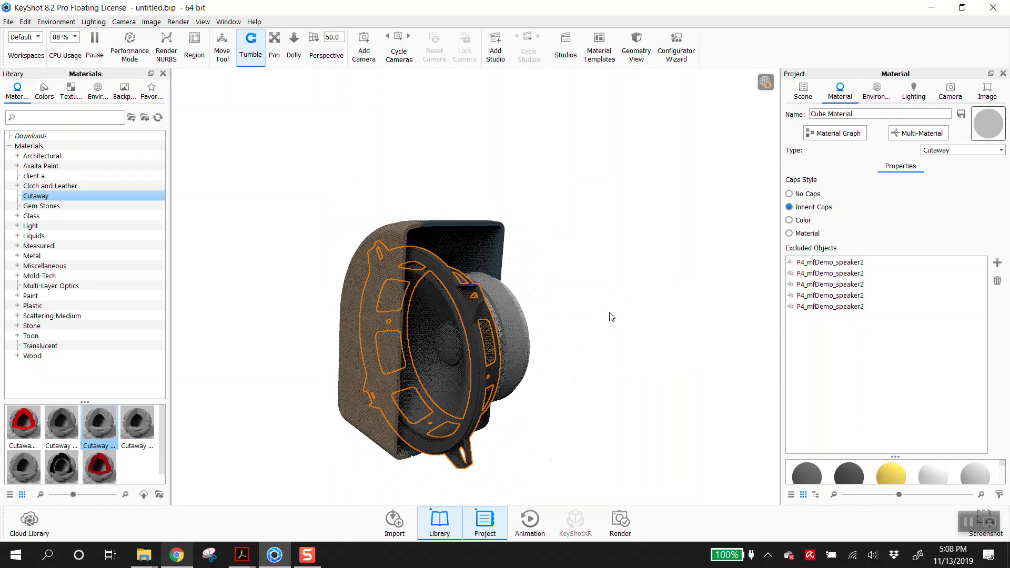
left_click(608, 316)
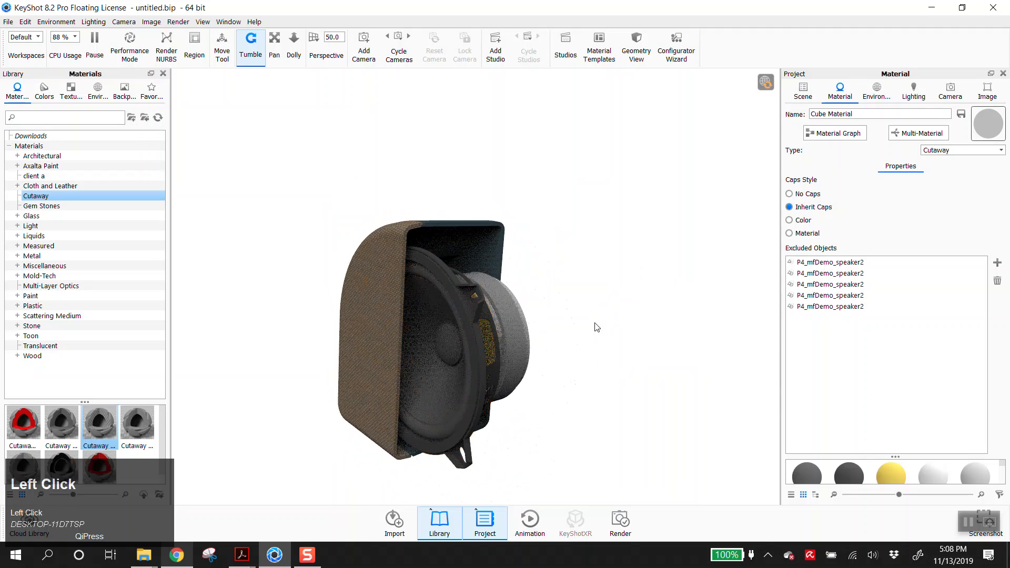
Step: Examine the cutaway speaker from the hero camera and from the open rear side with the free camera
middle_click_drag(570, 322, 539, 248)
left_click_drag(563, 293, 519, 288)
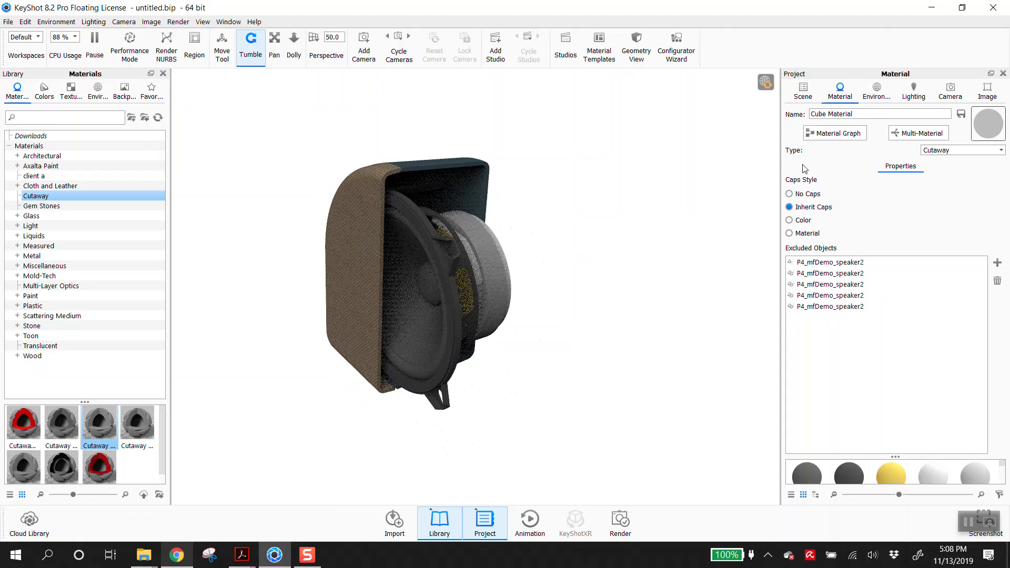
left_click(950, 92)
left_click(836, 123)
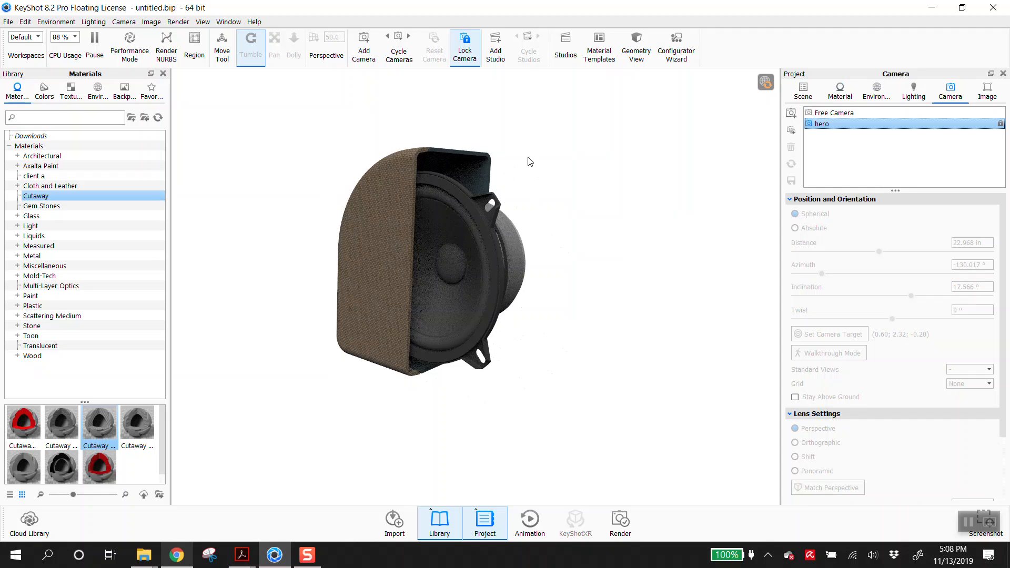
scroll(519, 142, "down", 1)
left_click_drag(562, 211, 545, 244)
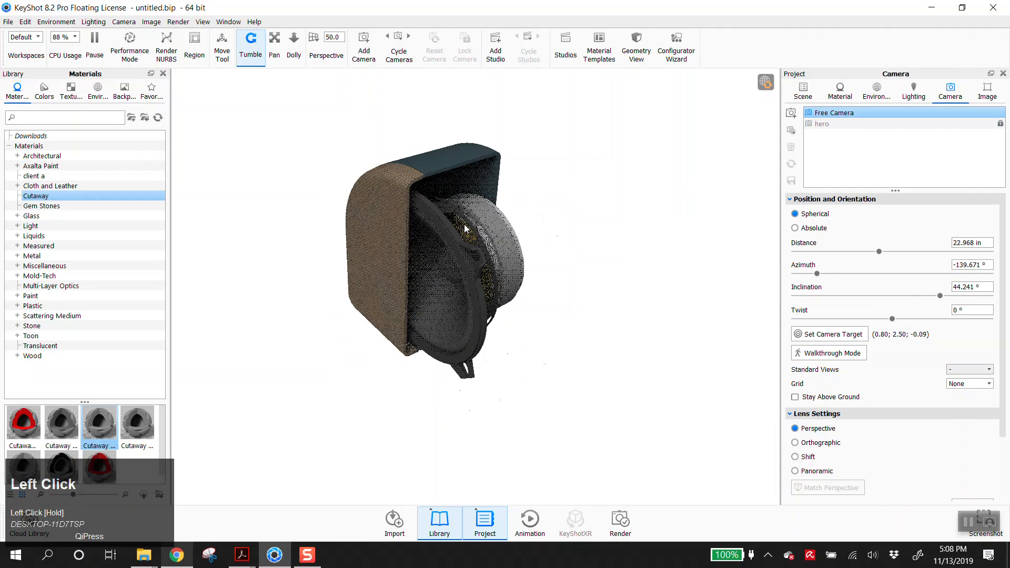
scroll(596, 255, "down", 2)
left_click_drag(597, 254, 335, 223)
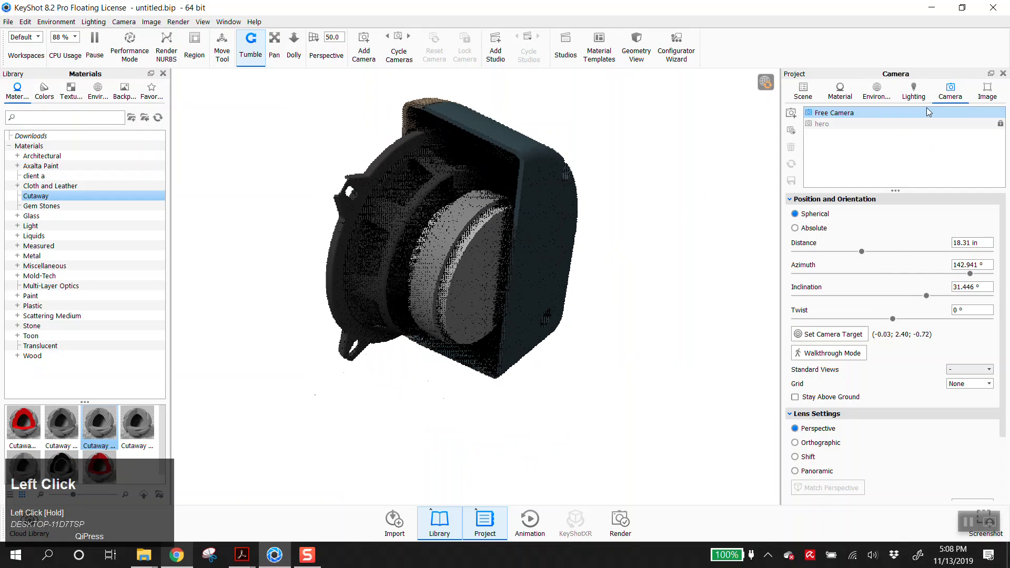
Step: Add the interior environment Aversis_Bathroom_3k to the scene as a second environment and make it active
left_click(875, 95)
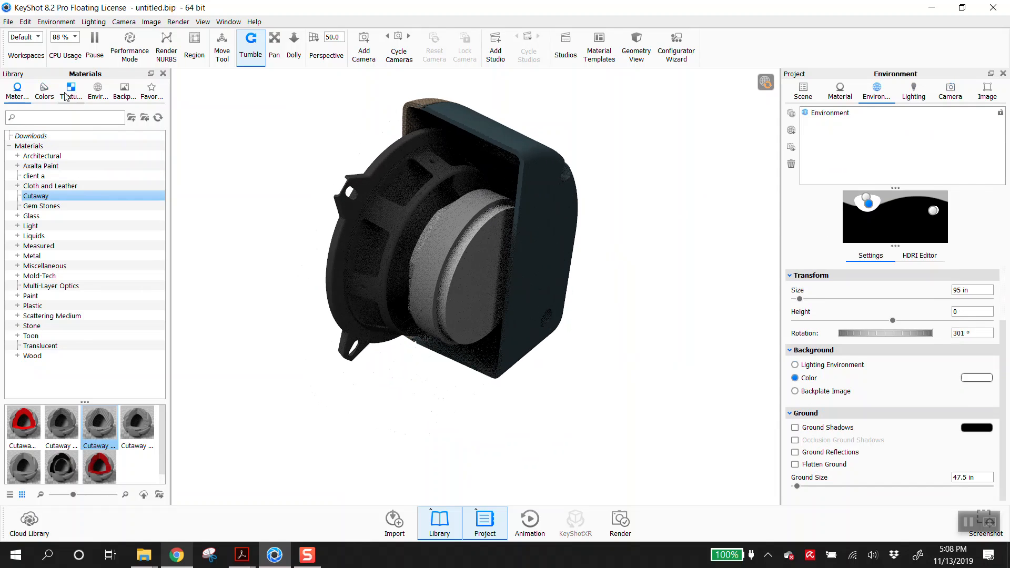
left_click(98, 97)
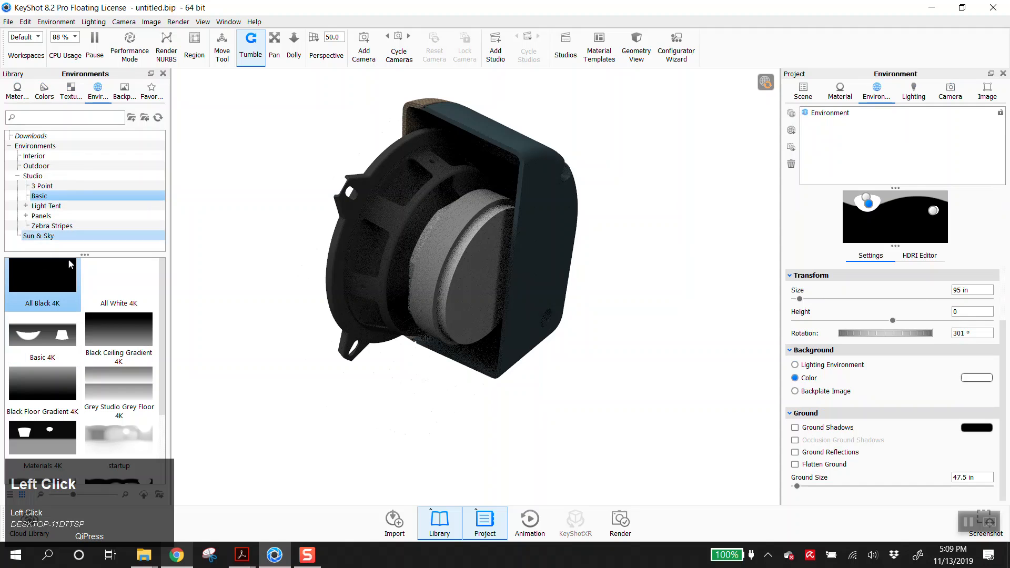
left_click(34, 155)
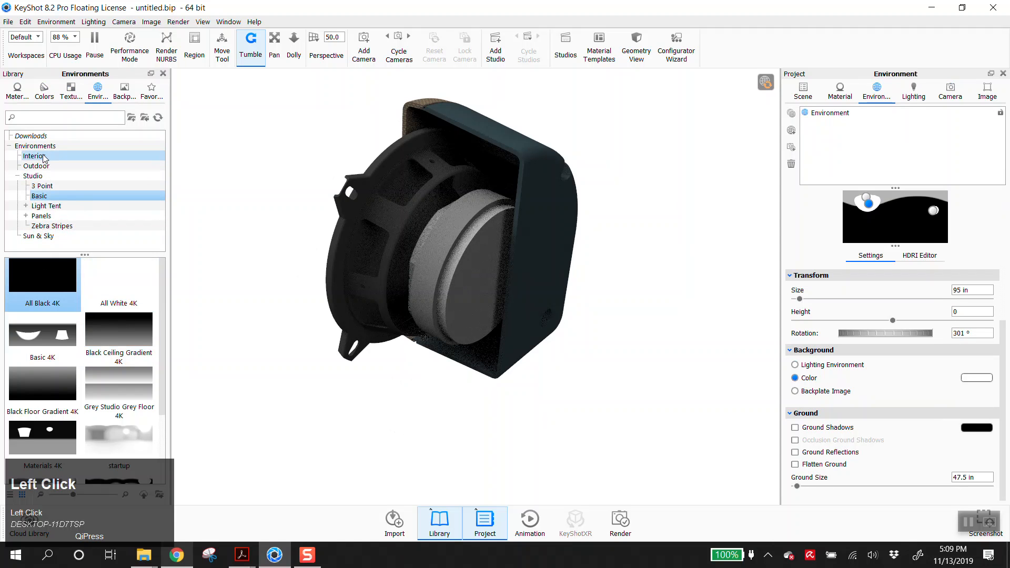
left_click_drag(69, 274, 836, 126)
left_click(832, 128)
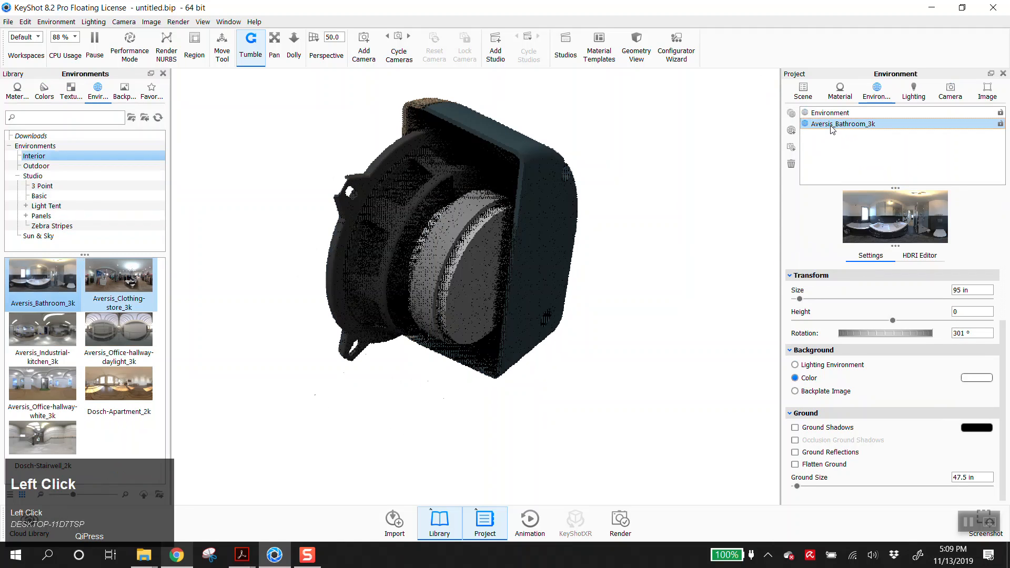
Step: Rename the Aversis_Bathroom_3k environment as section
right_click(833, 128)
left_click(847, 144)
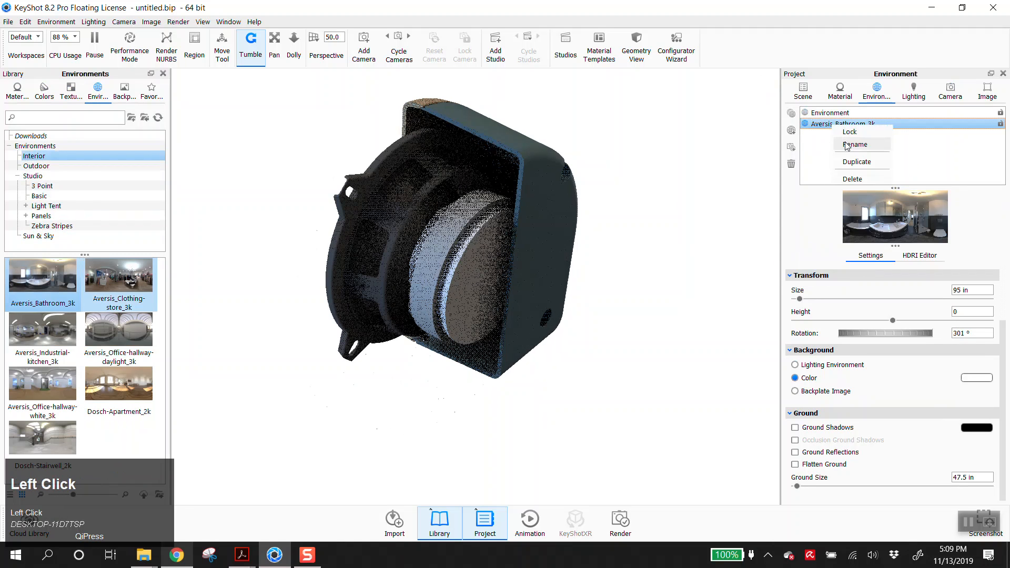
type("section")
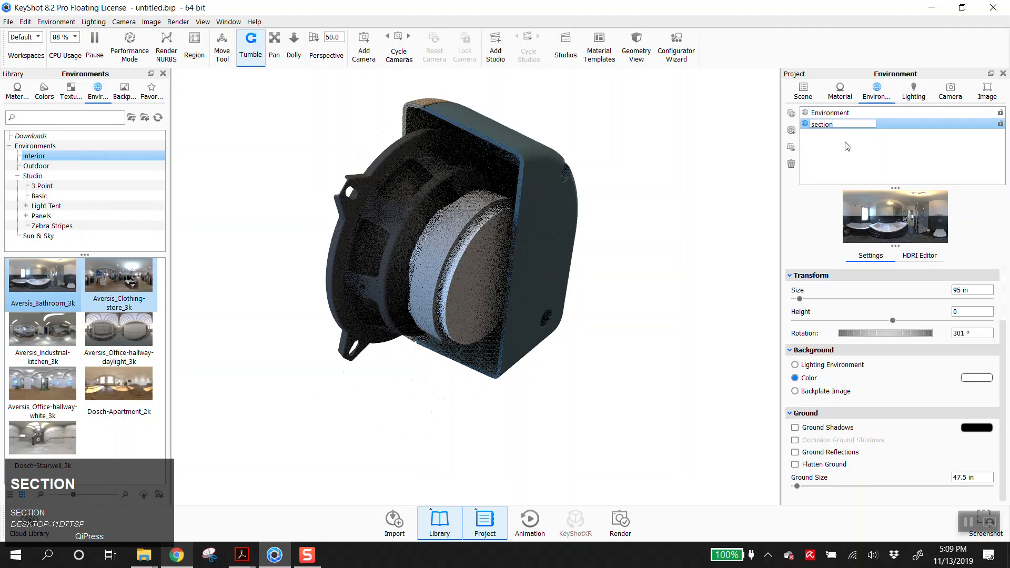
left_click(847, 146)
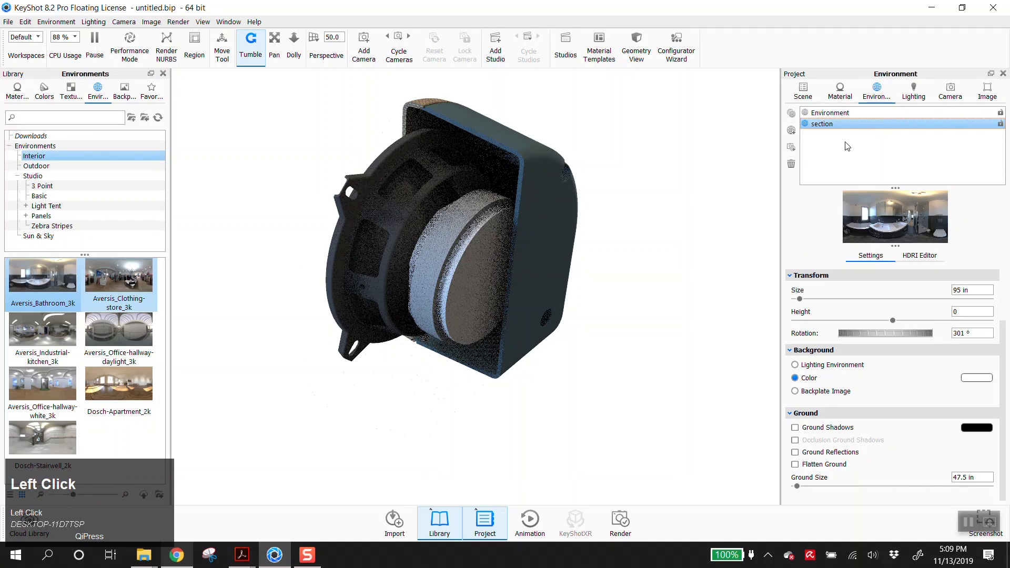
Step: Reduce the saturation of the section environment's background image to 0 % in the HDRI Editor
left_click(918, 256)
scroll(996, 440, "down", 5)
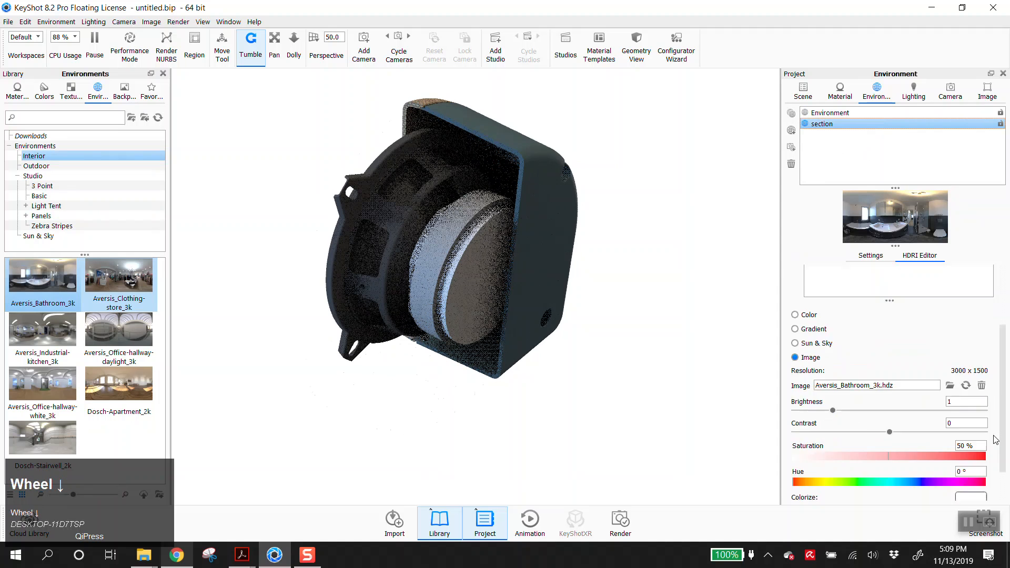
left_click_drag(888, 409, 678, 401)
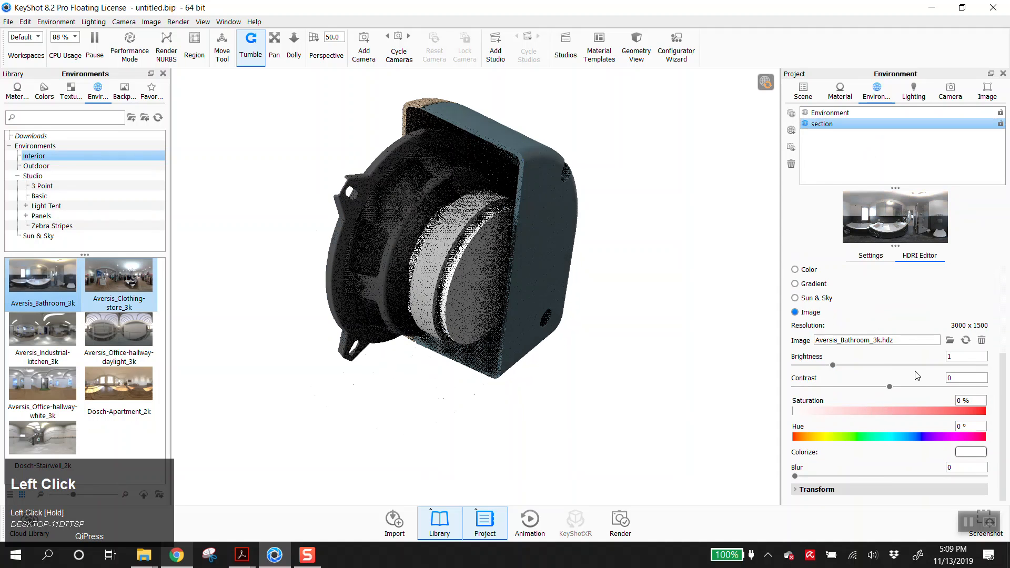
Step: Add a circular light pin to the section environment and place its highlight so it lights the exposed driver and basket
scroll(913, 368, "up", 5)
left_click(841, 272)
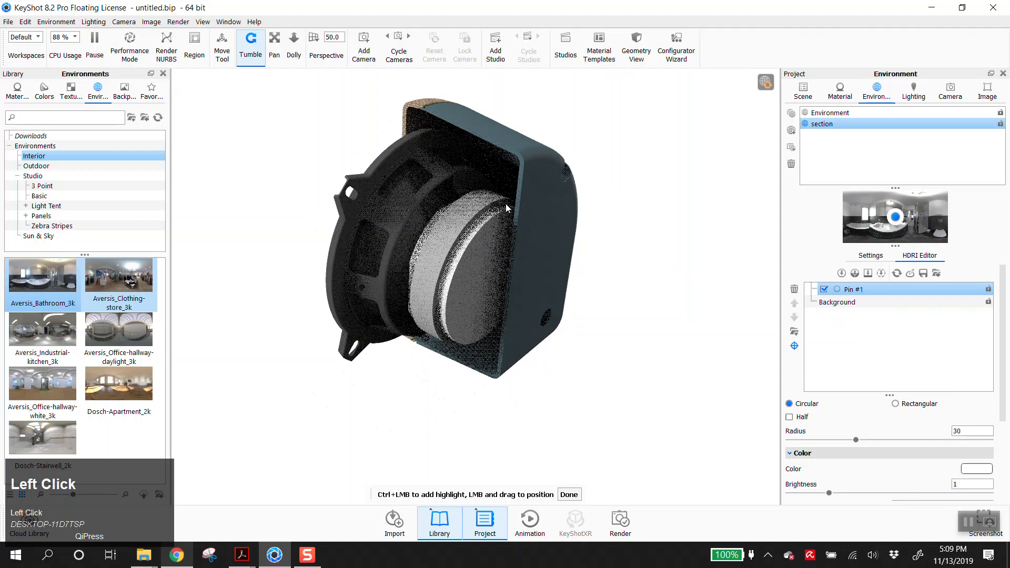
left_click(442, 200)
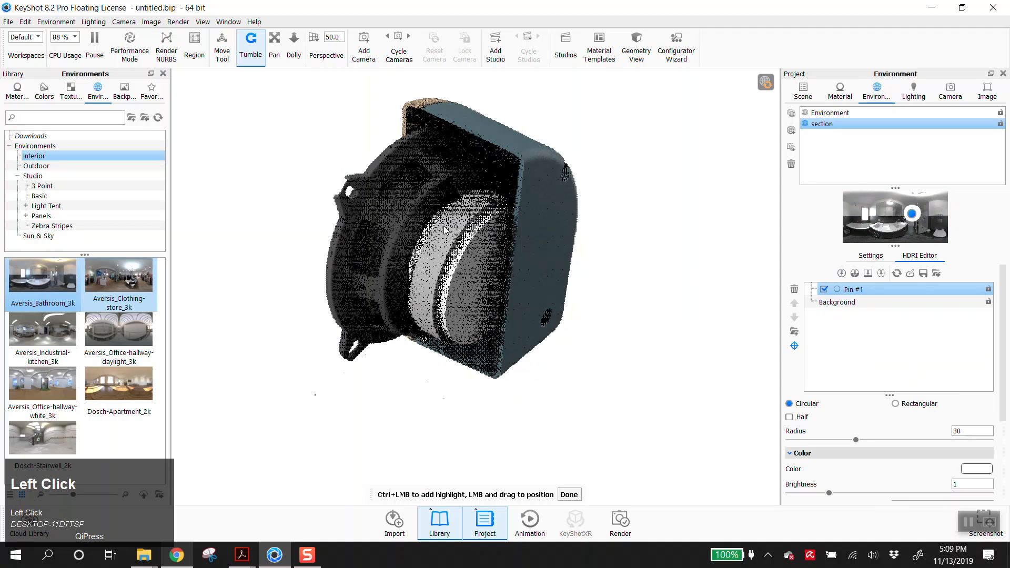
left_click(384, 164)
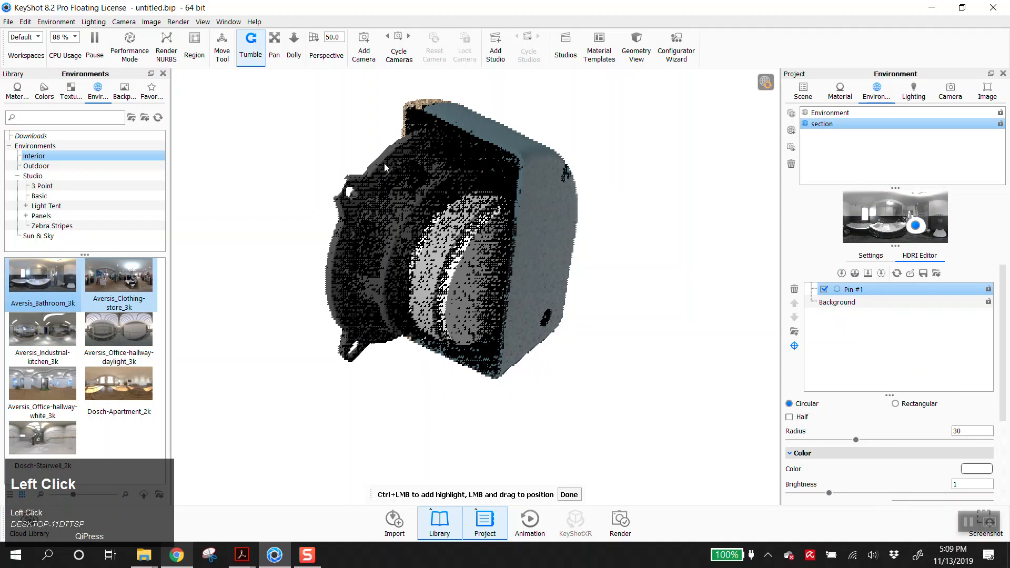
left_click(488, 159)
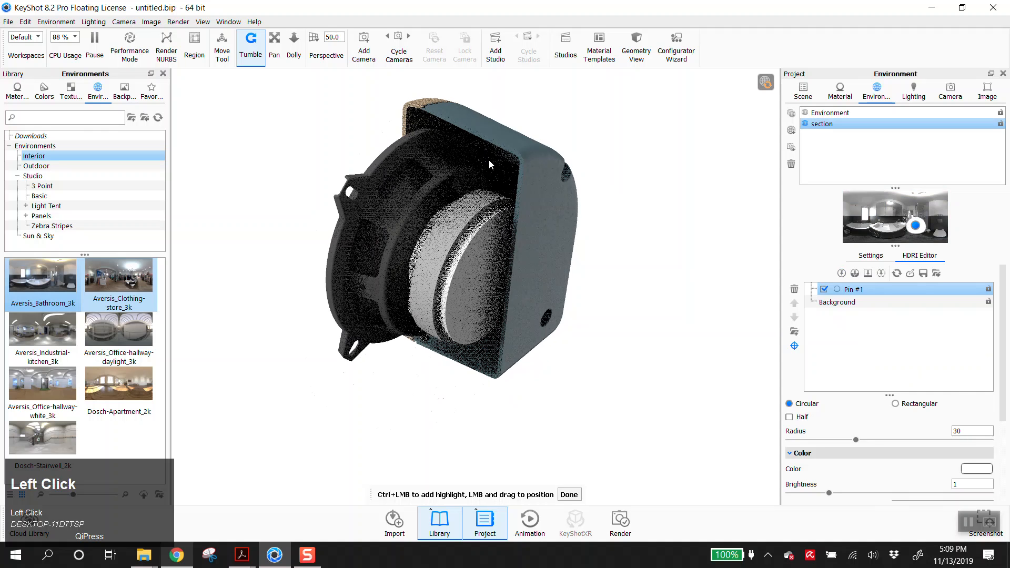
left_click_drag(465, 267, 478, 209)
left_click(482, 266)
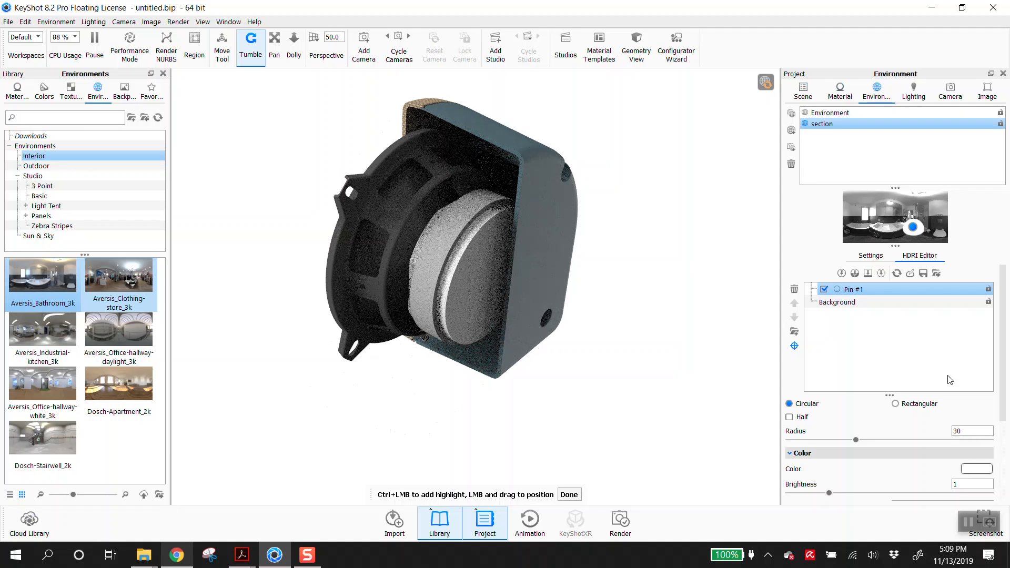
left_click(391, 336)
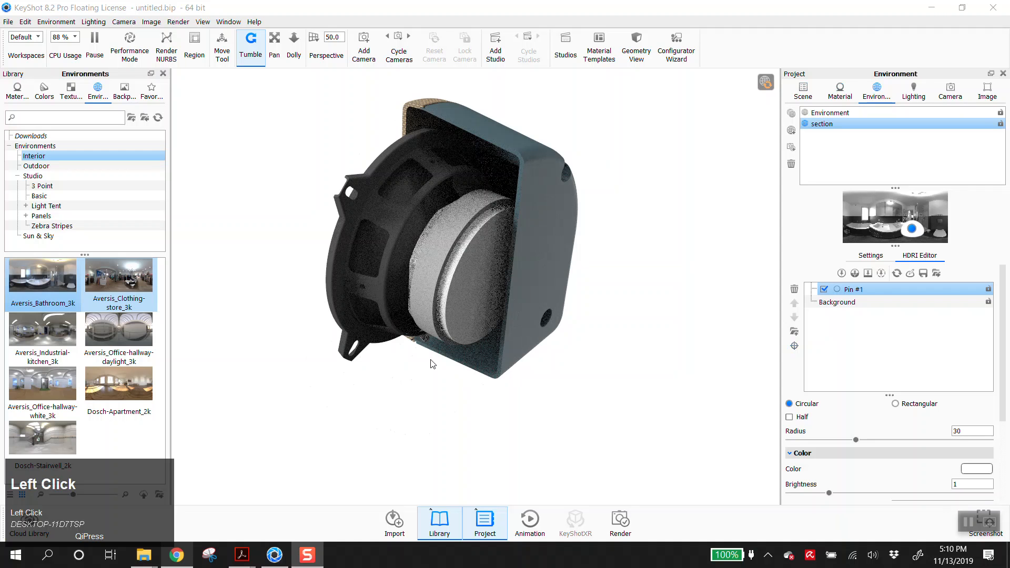
Step: Examine the relit cutaway from the front grille side, the rear and close up on the basket and driver
left_click_drag(432, 339, 371, 309)
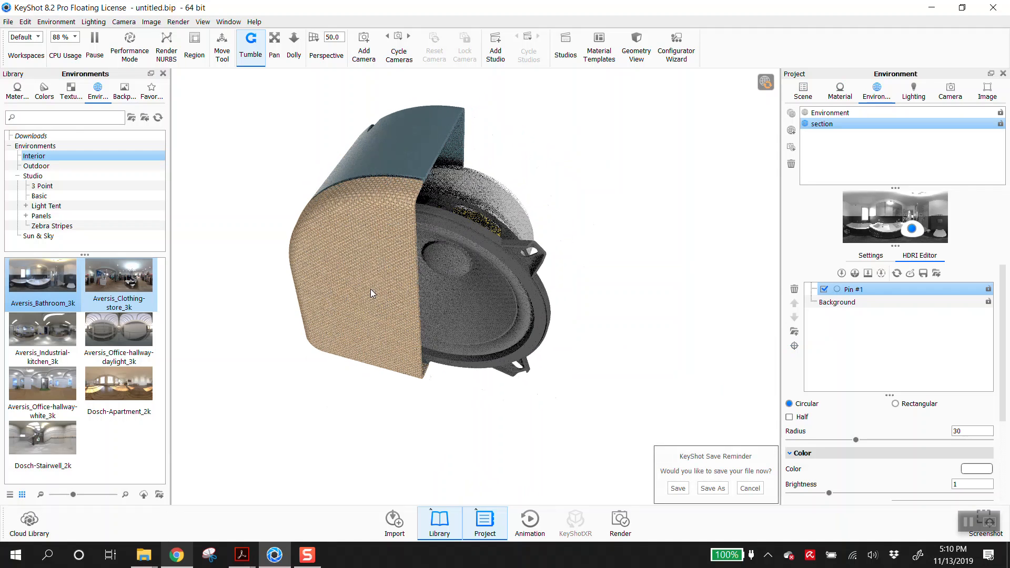
middle_click(504, 205)
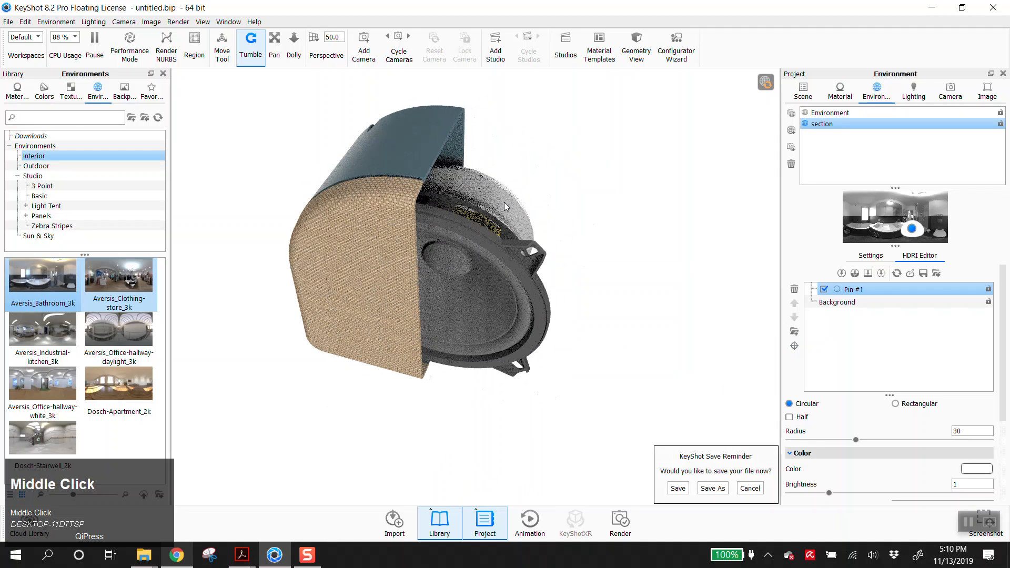
left_click_drag(465, 213, 238, 250)
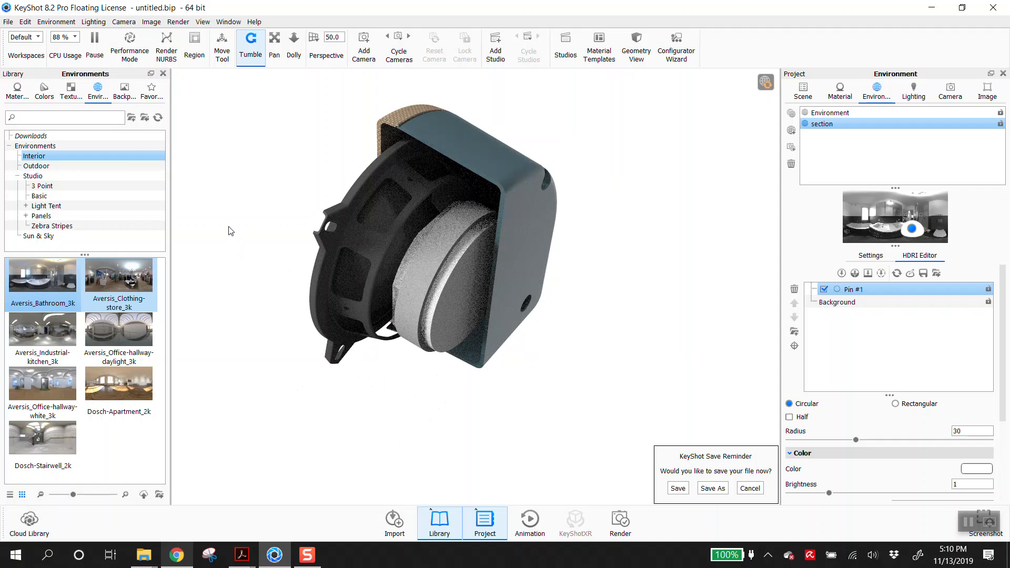
scroll(374, 141, "down", 3)
left_click_drag(375, 141, 364, 103)
scroll(308, 99, "down", 2)
middle_click_drag(308, 98, 267, 289)
scroll(267, 289, "down", 2)
left_click_drag(267, 288, 292, 224)
scroll(323, 242, "up", 2)
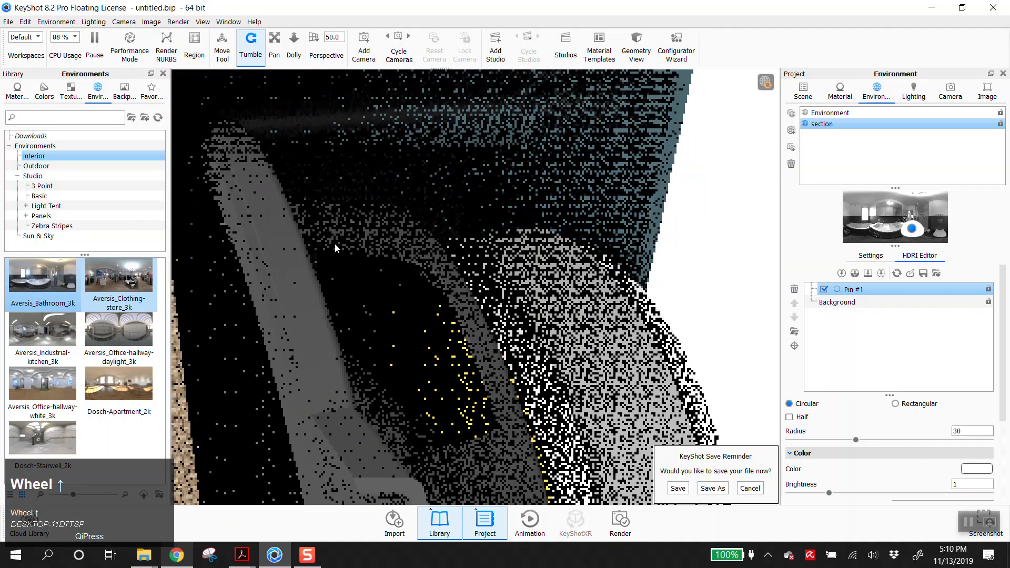
scroll(334, 244, "up", 3)
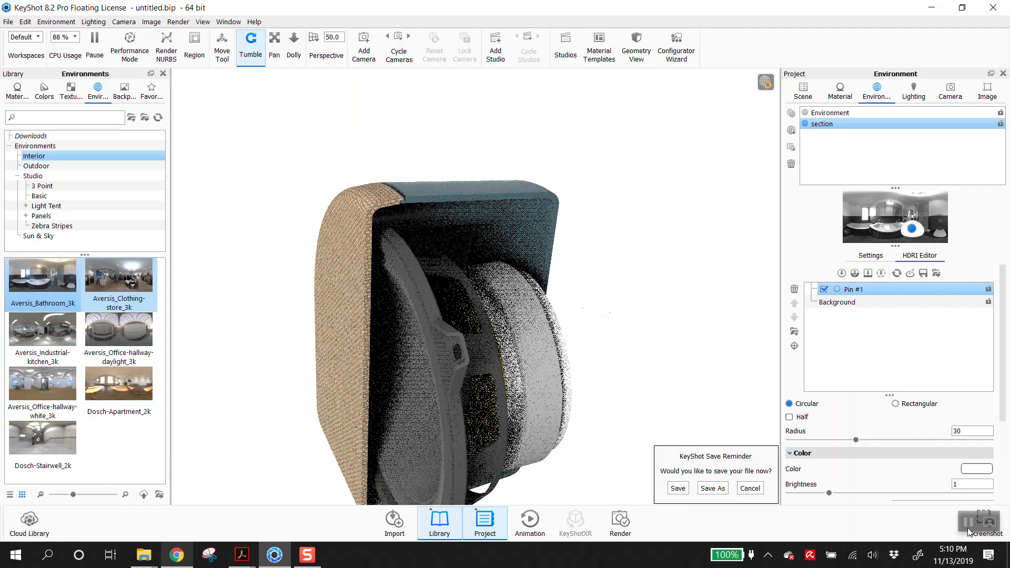
left_click(566, 362)
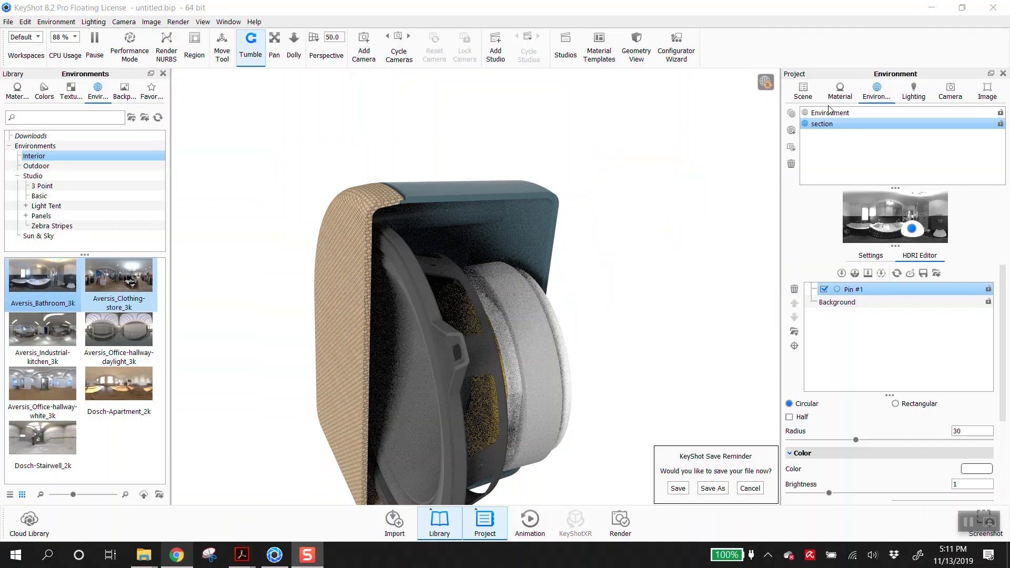
Step: Open the original Cube's material for editing and review the available material types, including Cutaway
left_click(803, 91)
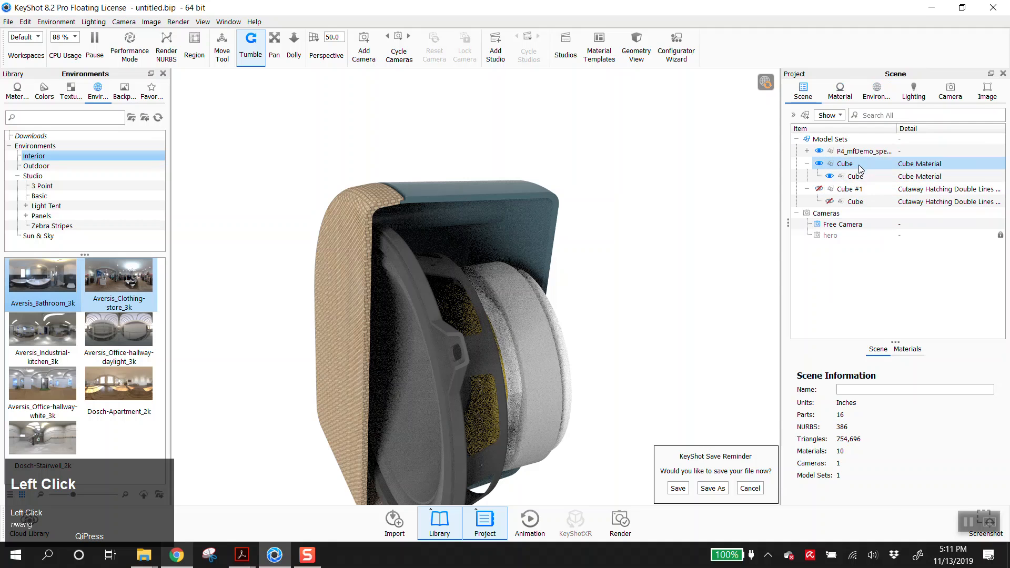
left_click(859, 165)
right_click(858, 163)
mouse_move(861, 170)
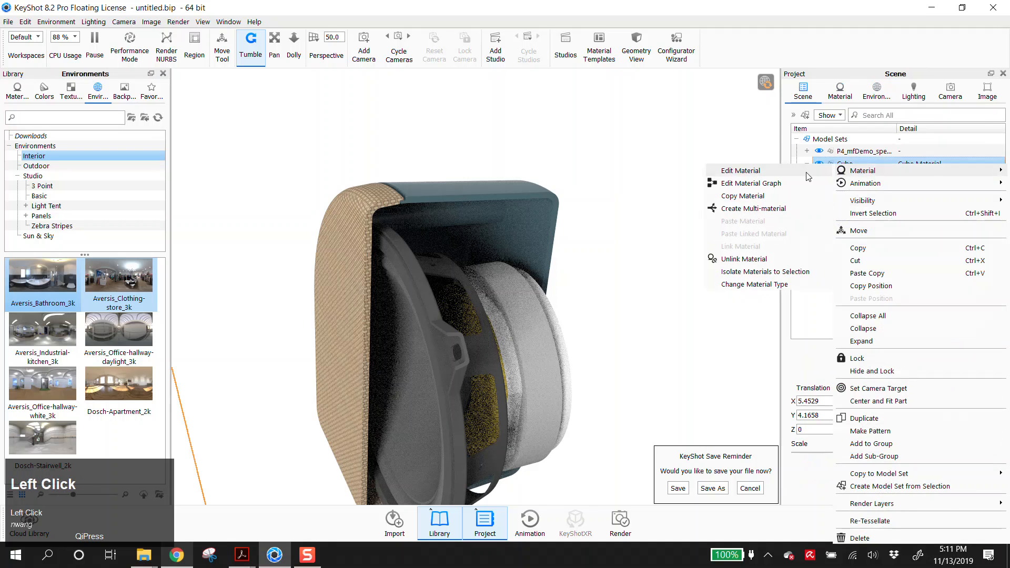
left_click(813, 175)
left_click(959, 150)
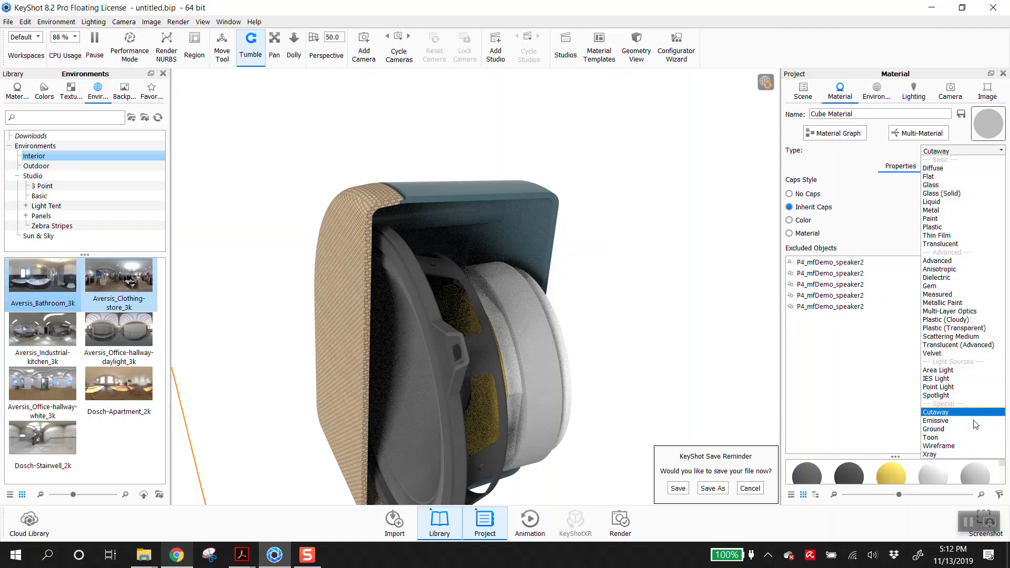
left_click(765, 494)
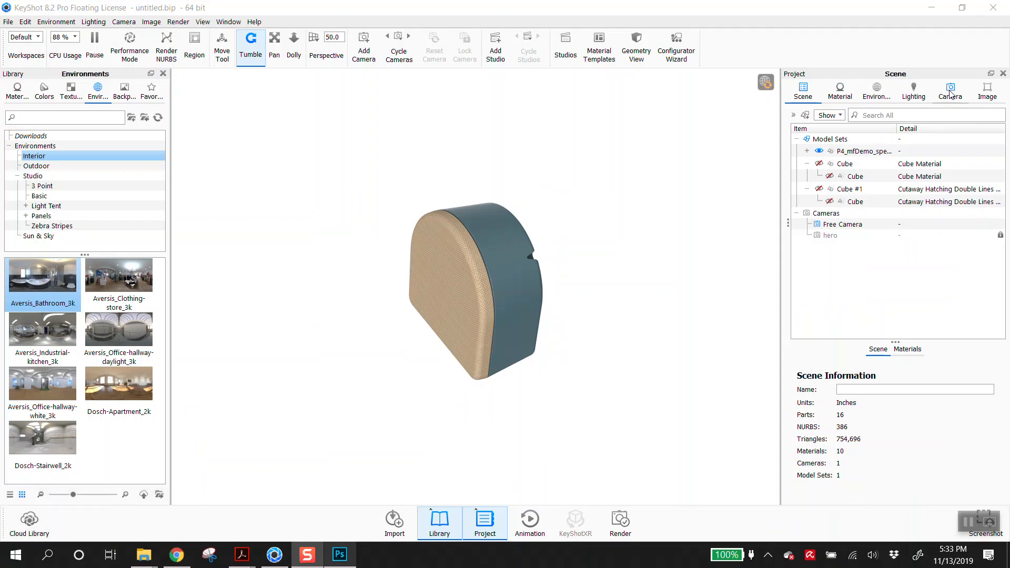
Step: Apply the black Hard Rough plastic from the material library to the speaker's front grille
left_click(178, 555)
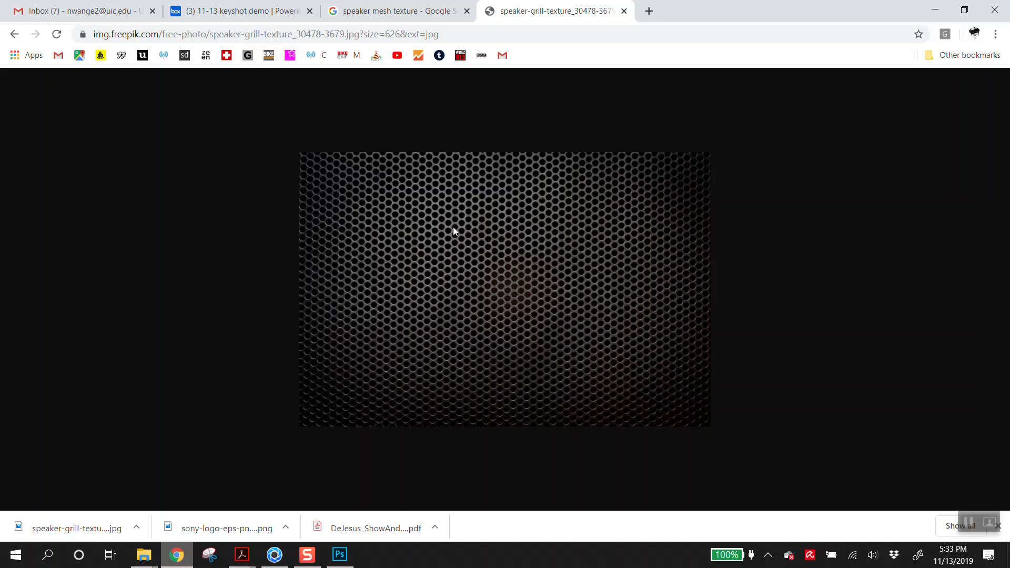
left_click(938, 11)
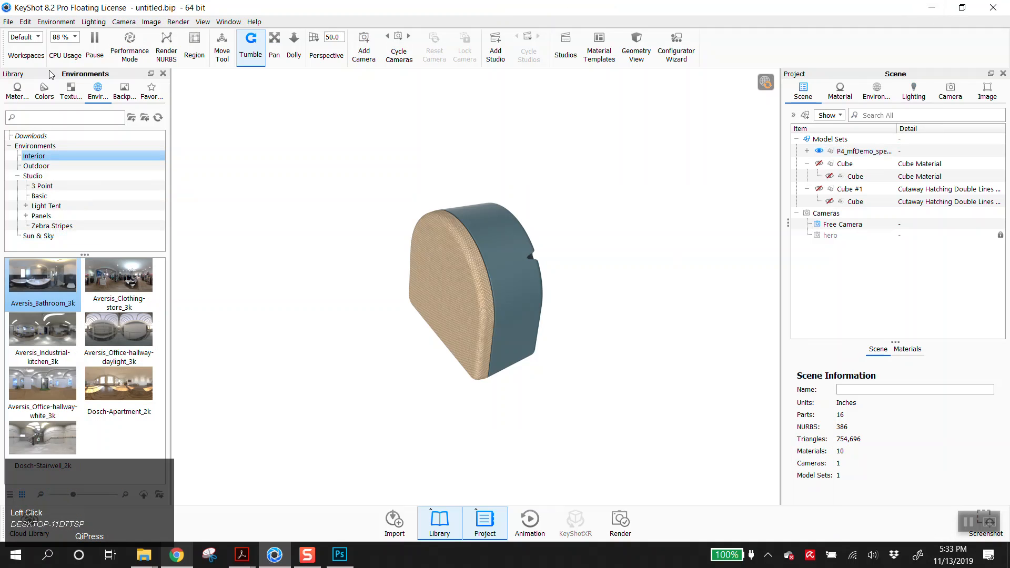
left_click(20, 88)
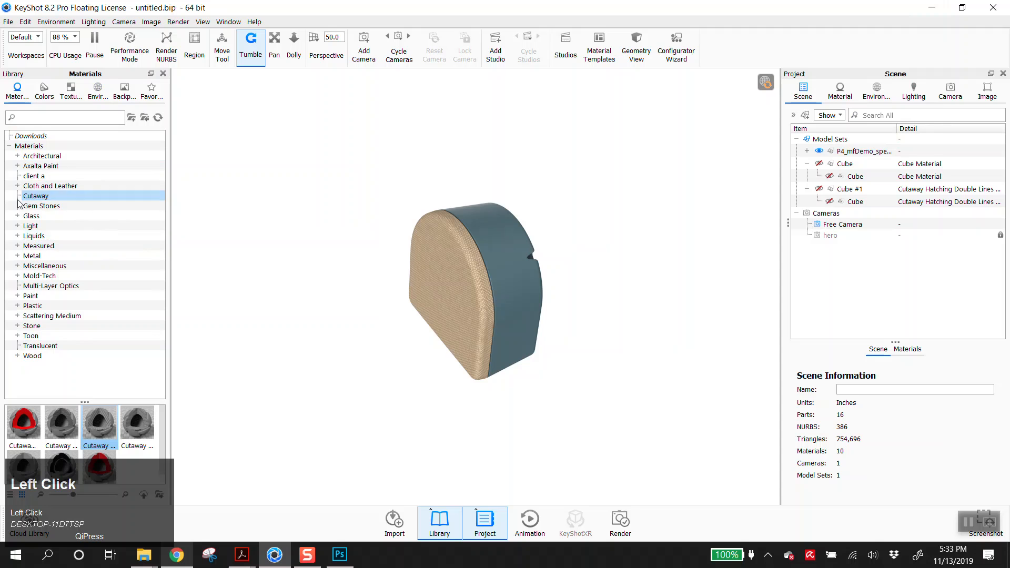
left_click(30, 296)
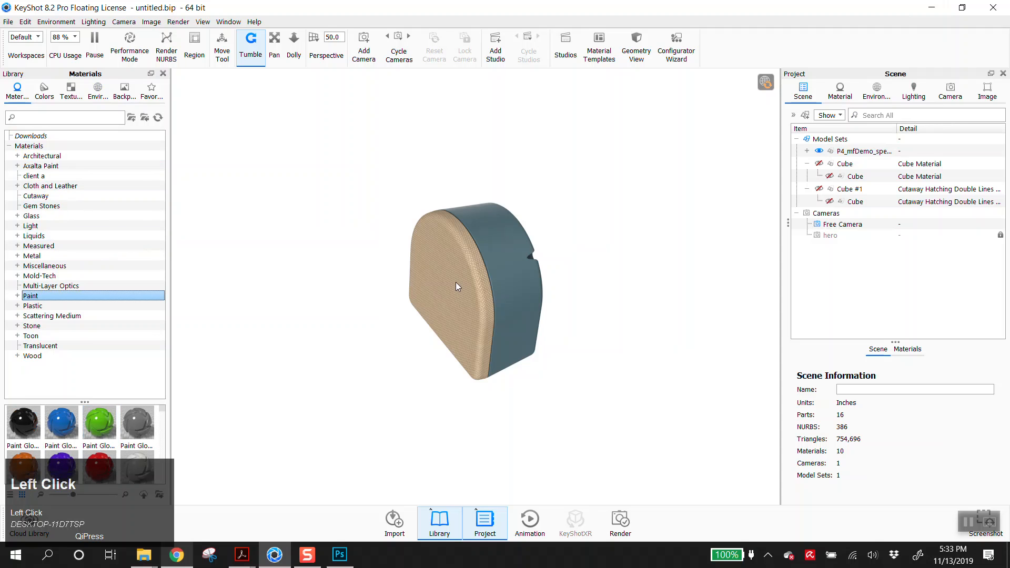
scroll(457, 287, "down", 2)
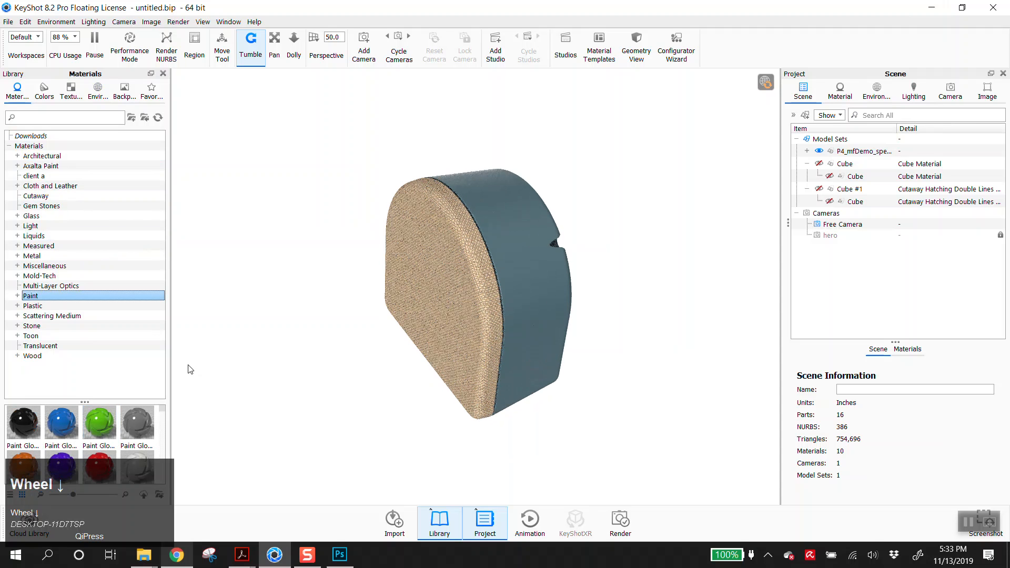
left_click_drag(497, 325, 41, 390)
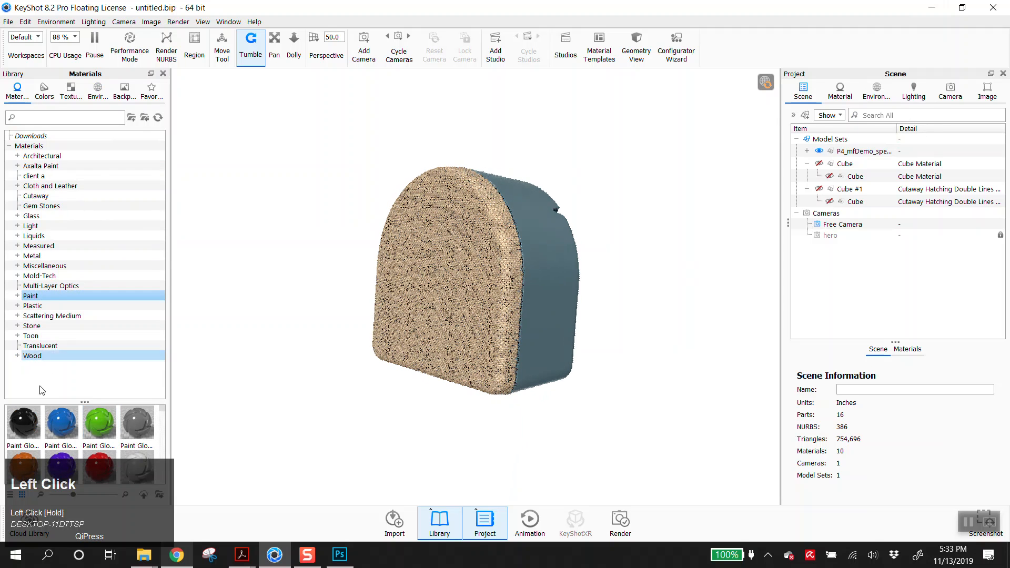
left_click(24, 296)
left_click(18, 346)
left_click(26, 386)
scroll(50, 368, "down", 2)
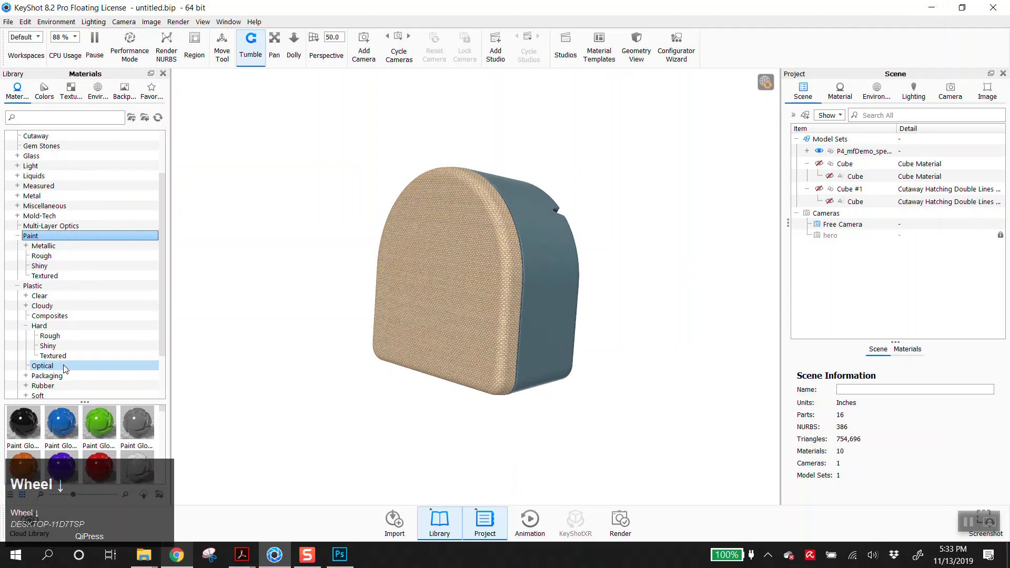
left_click(50, 335)
left_click_drag(23, 424, 471, 291)
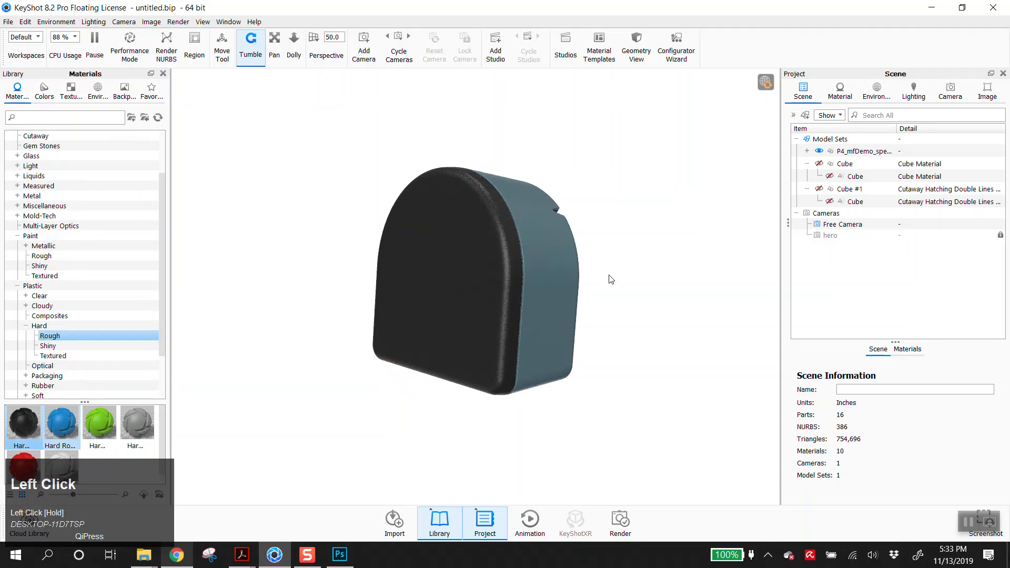
Step: Load speaker-grill-texture_30478-3679.jpg from the Desktop as the diffuse texture of the front grille's material and inspect how it tiles
left_click(471, 263)
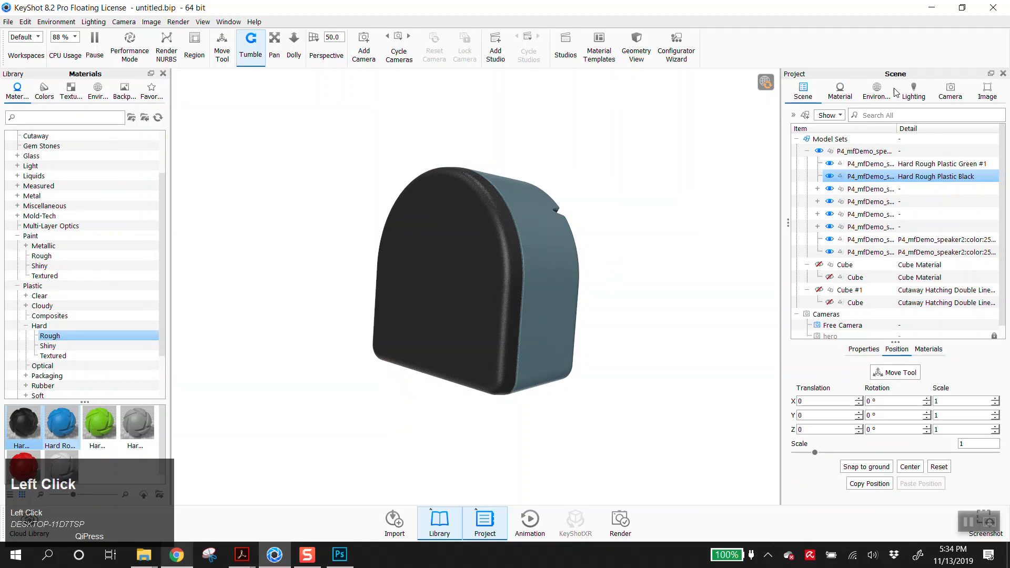
double_click(479, 260)
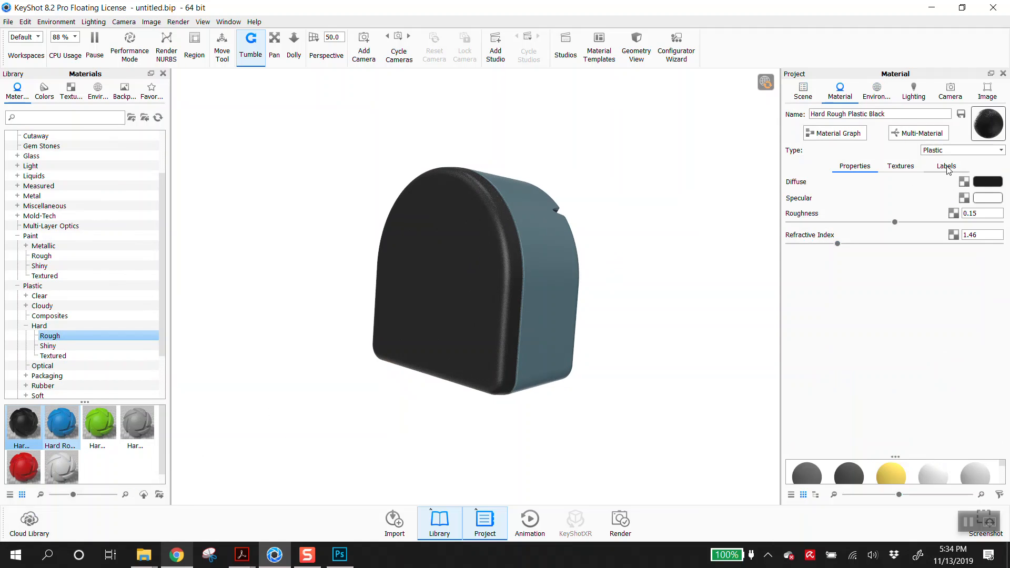
left_click(901, 166)
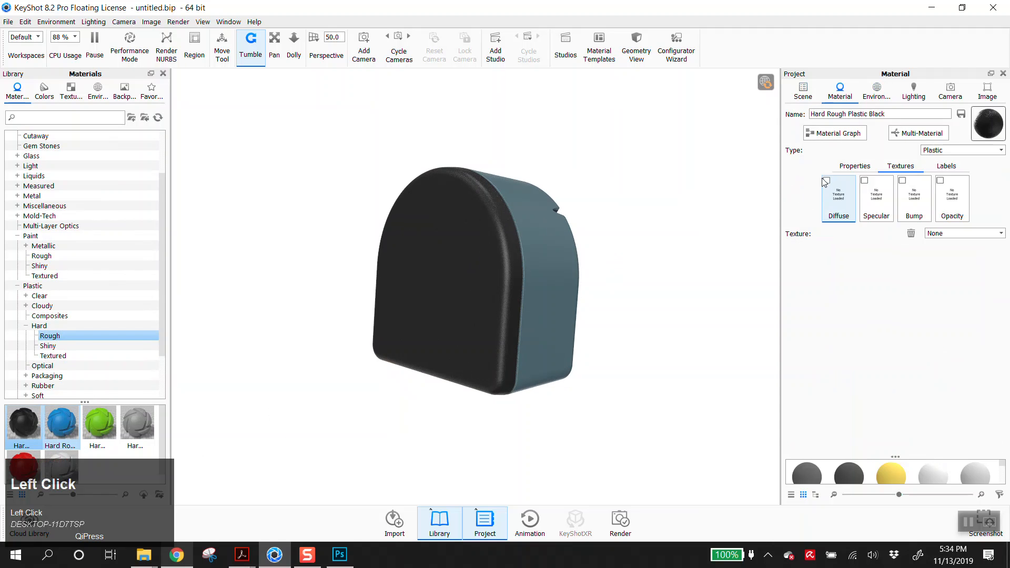
left_click(826, 181)
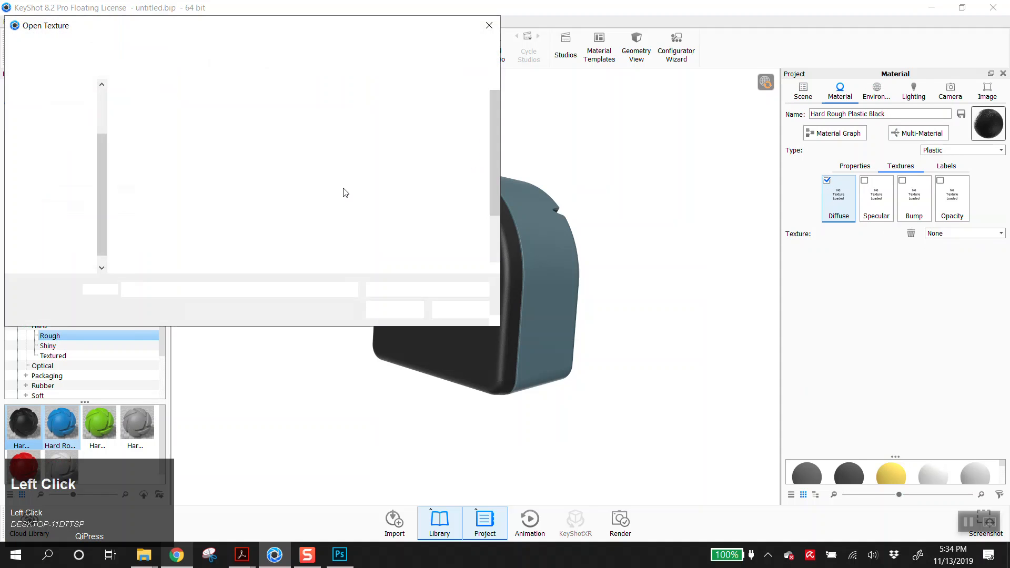
scroll(74, 122, "up", 3)
left_click(67, 114)
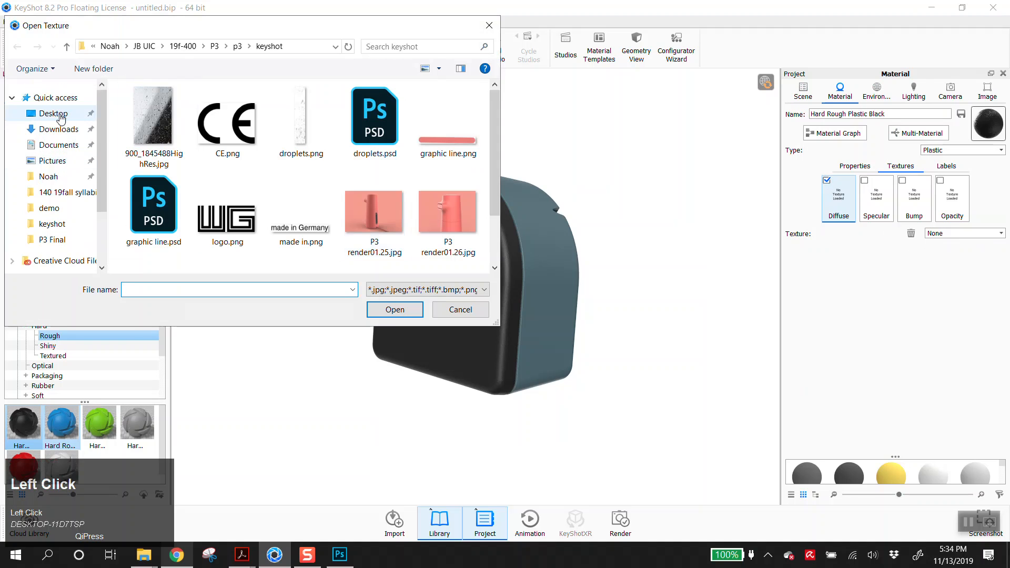
double_click(160, 122)
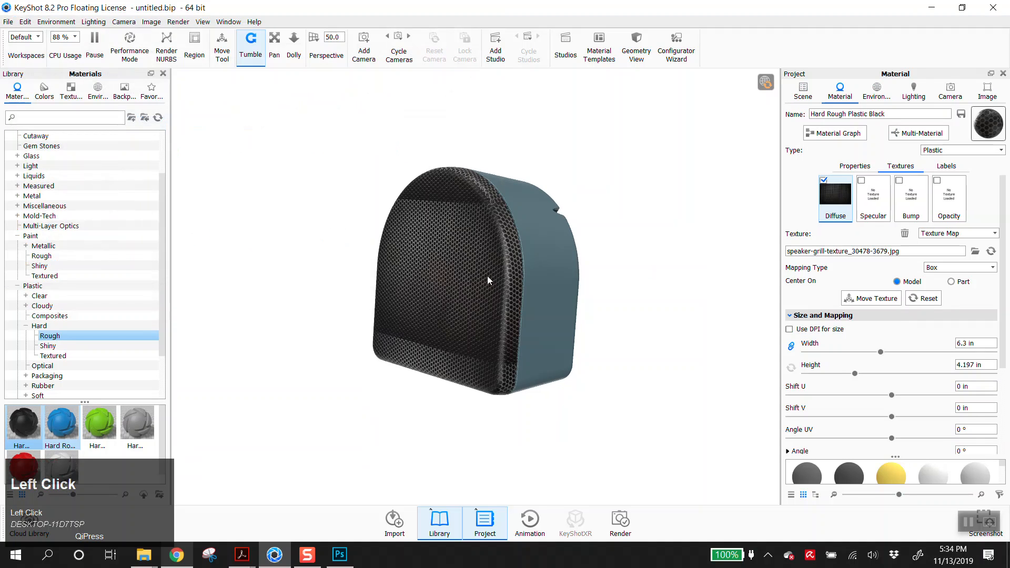
left_click_drag(424, 337, 462, 210)
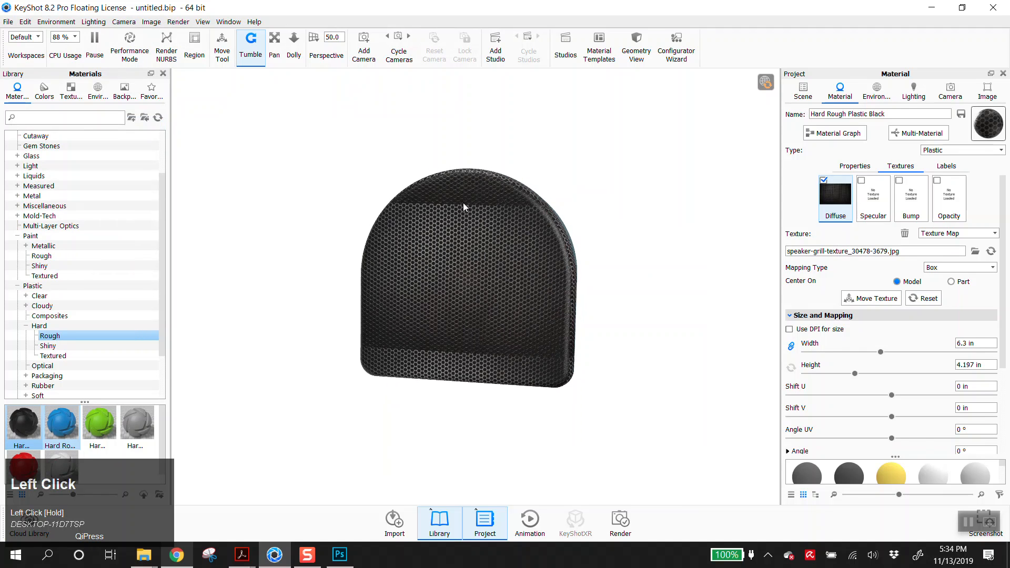
left_click_drag(586, 338, 516, 315)
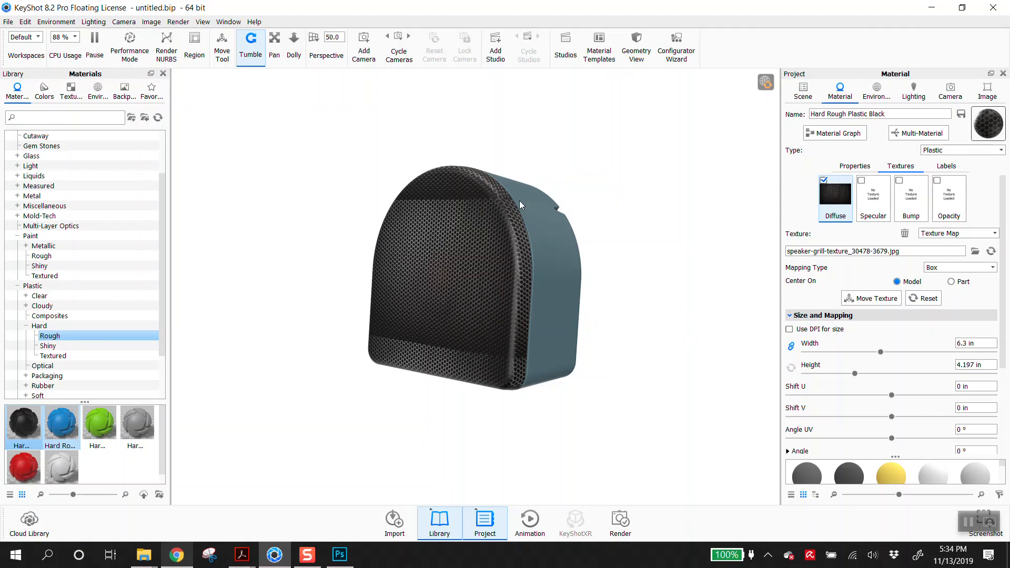
scroll(528, 243, "up", 1)
Step: Switch to Photoshop and open speaker-grill-texture_30478-3679.jpg from the Desktop
left_click(339, 554)
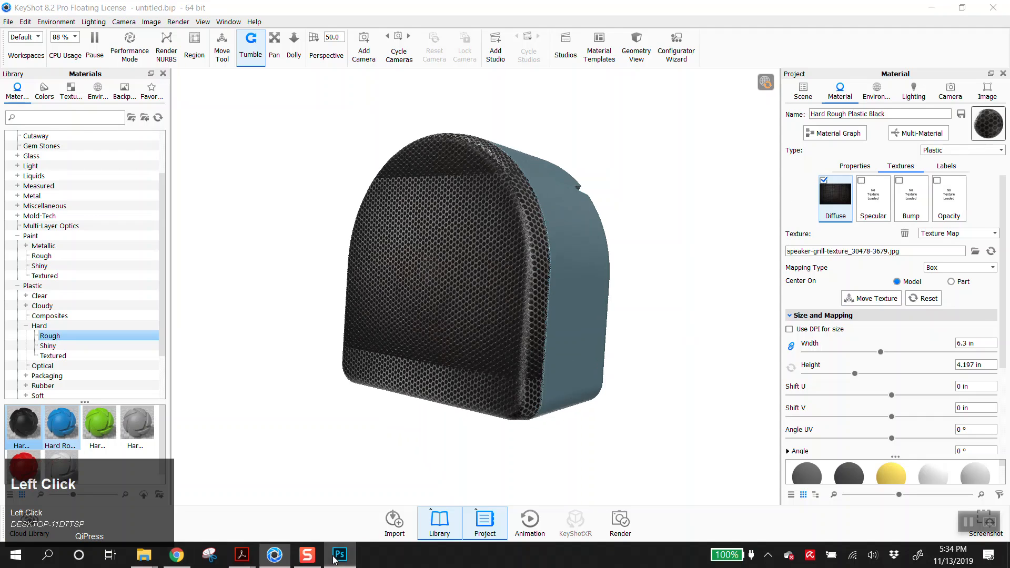
left_click(46, 11)
left_click(52, 34)
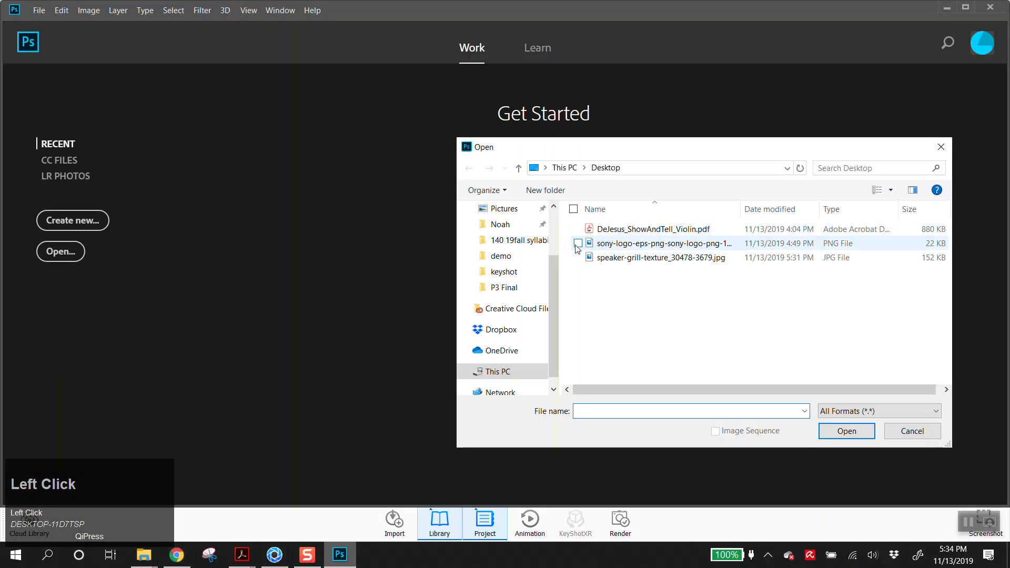
double_click(645, 257)
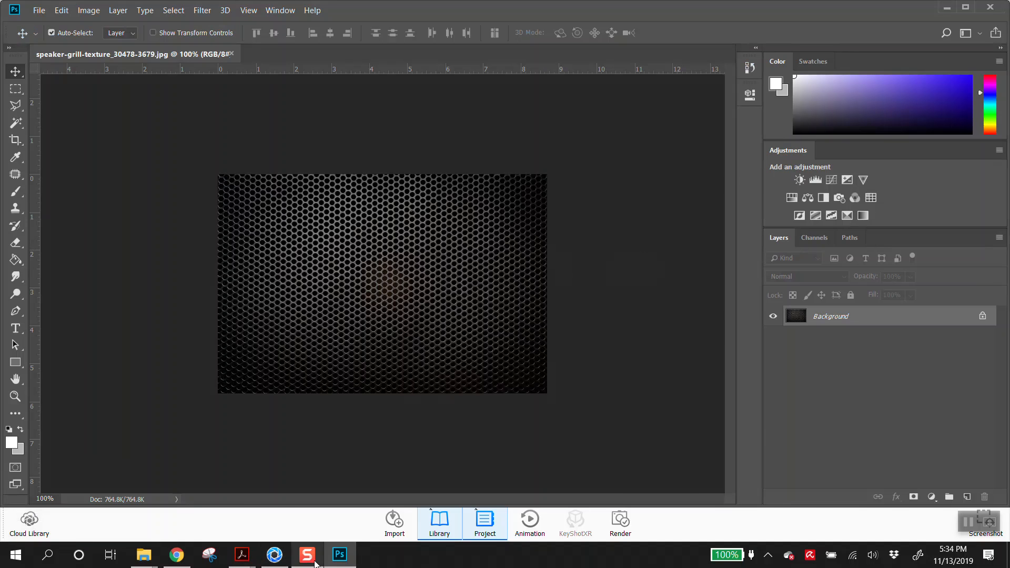
left_click(275, 554)
left_click(340, 555)
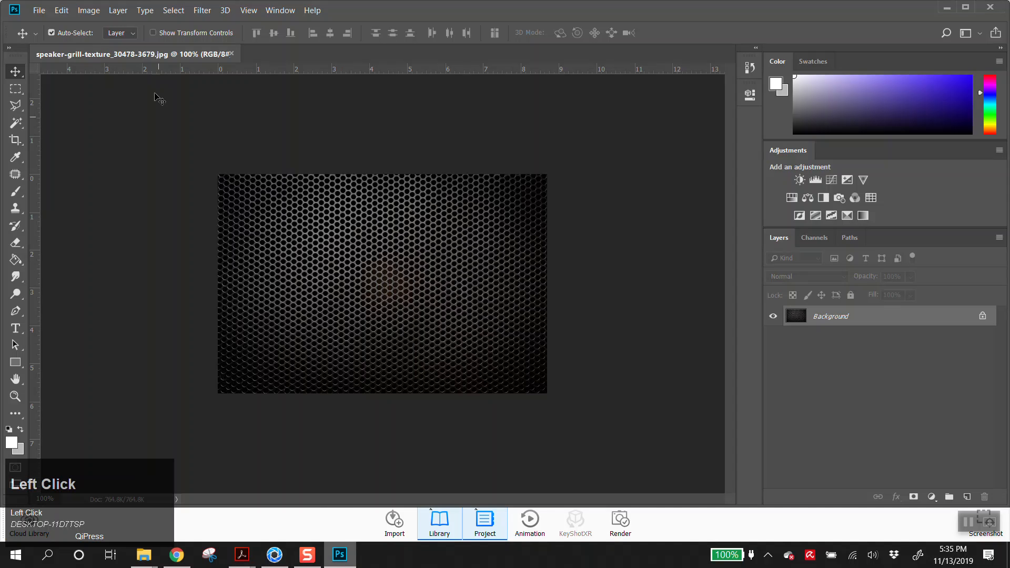
left_click(202, 10)
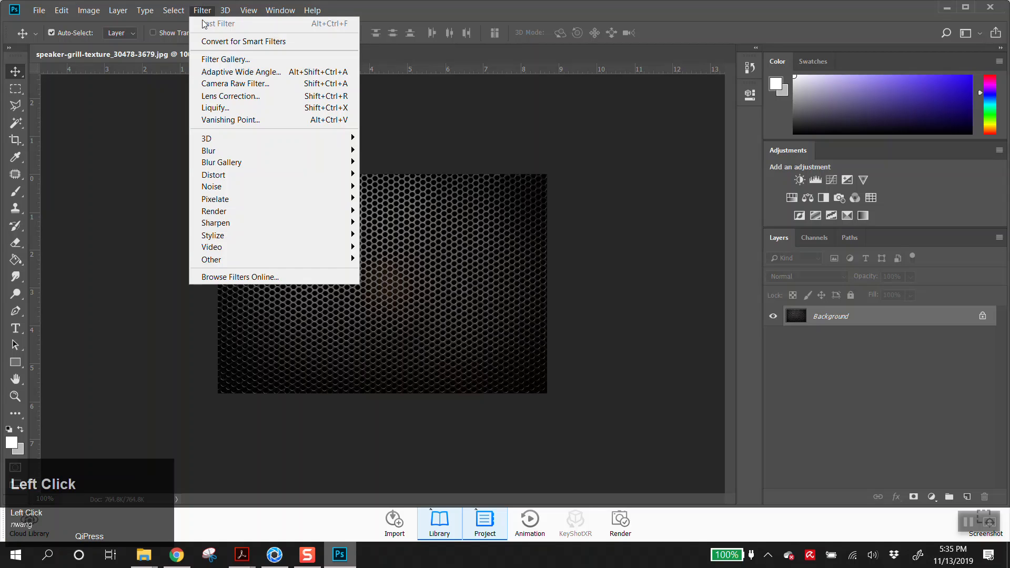
left_click(239, 258)
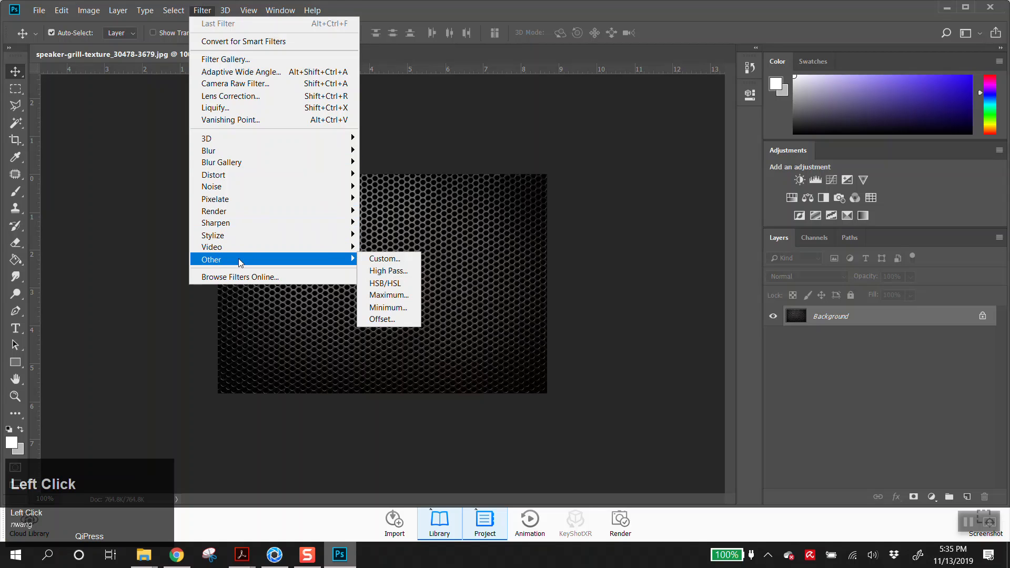
left_click(408, 322)
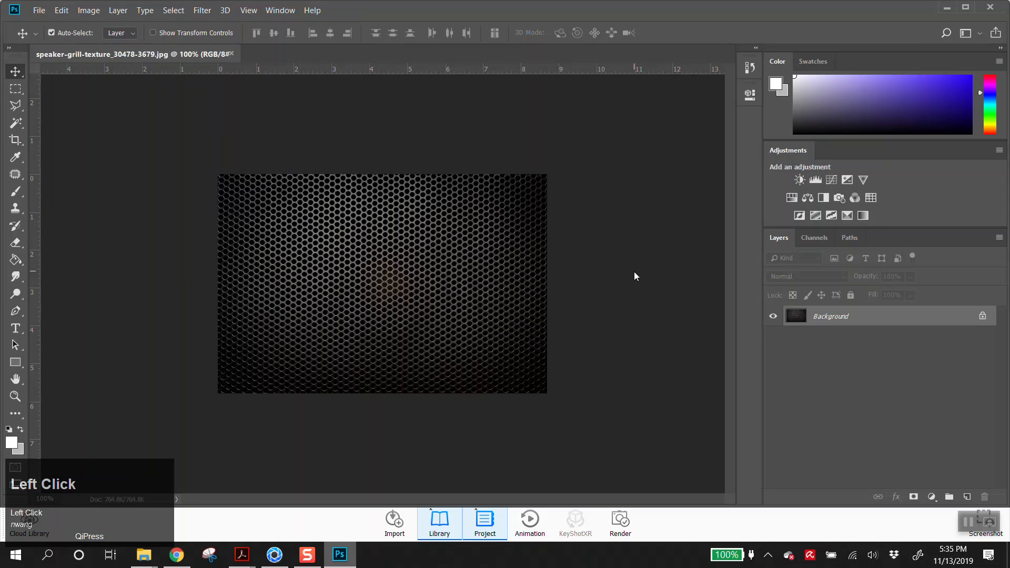
key("ctrl+t")
key("Escape")
Step: Check the grille texture's width and height in pixels without resizing the image
left_click(87, 12)
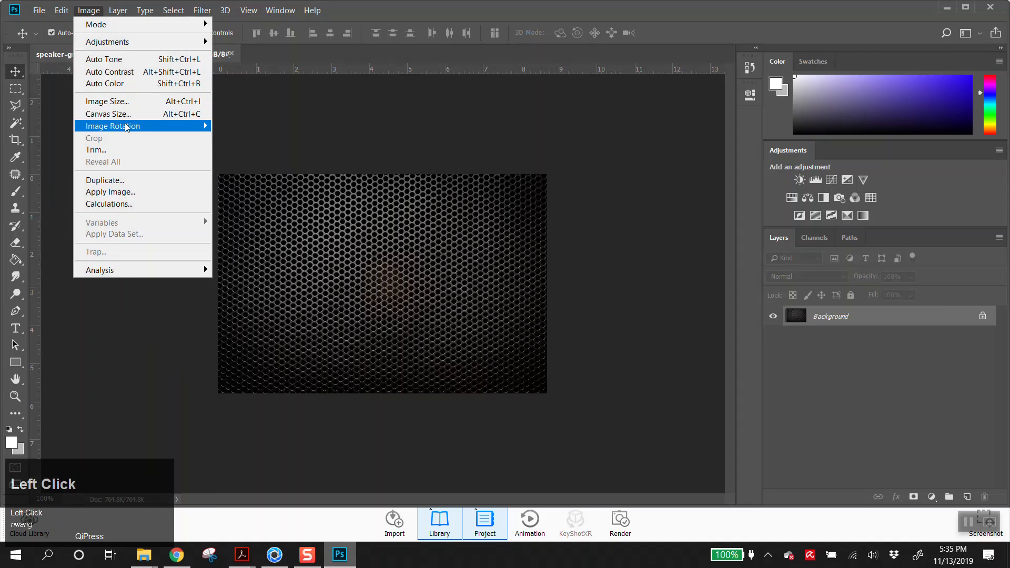
left_click(122, 44)
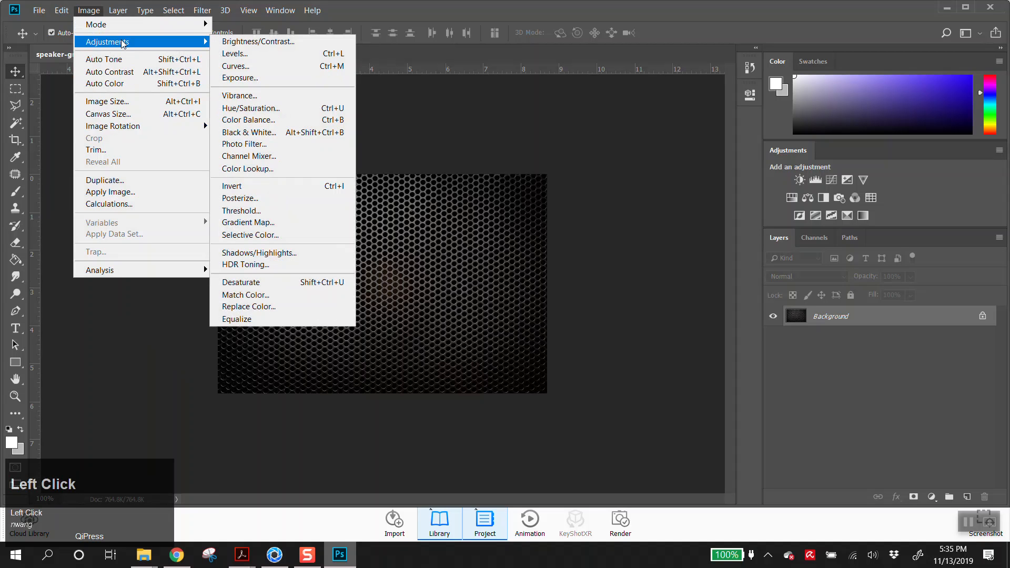
left_click(128, 101)
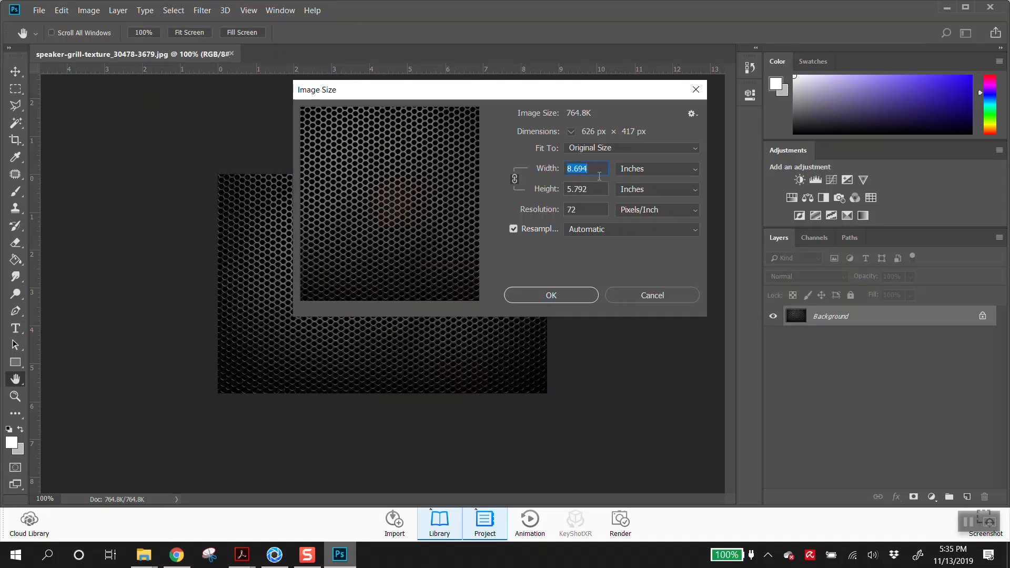
left_click(651, 295)
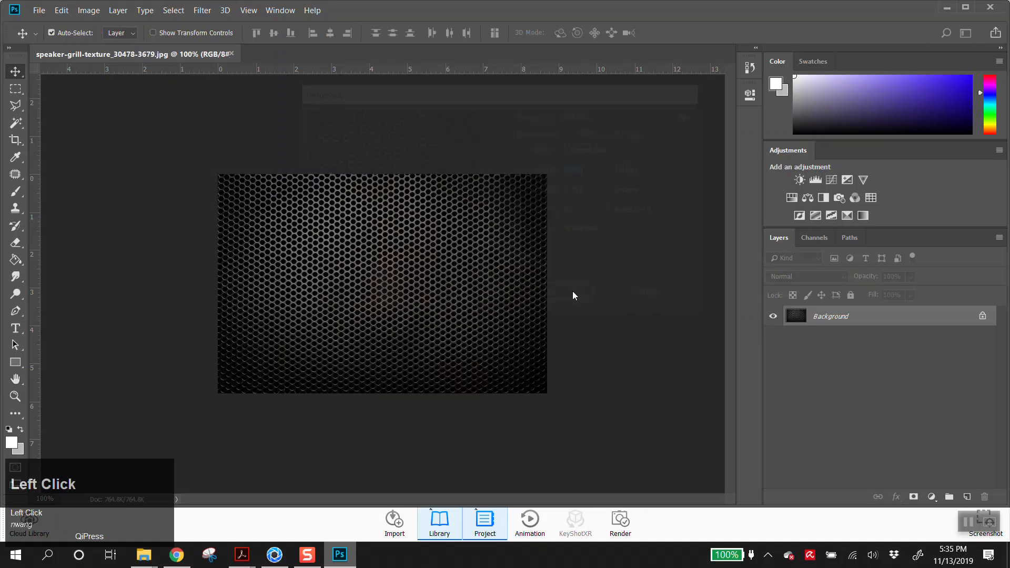
Step: Apply the Offset filter to the grille texture with 313 pixels right and 209 pixels down
left_click(214, 11)
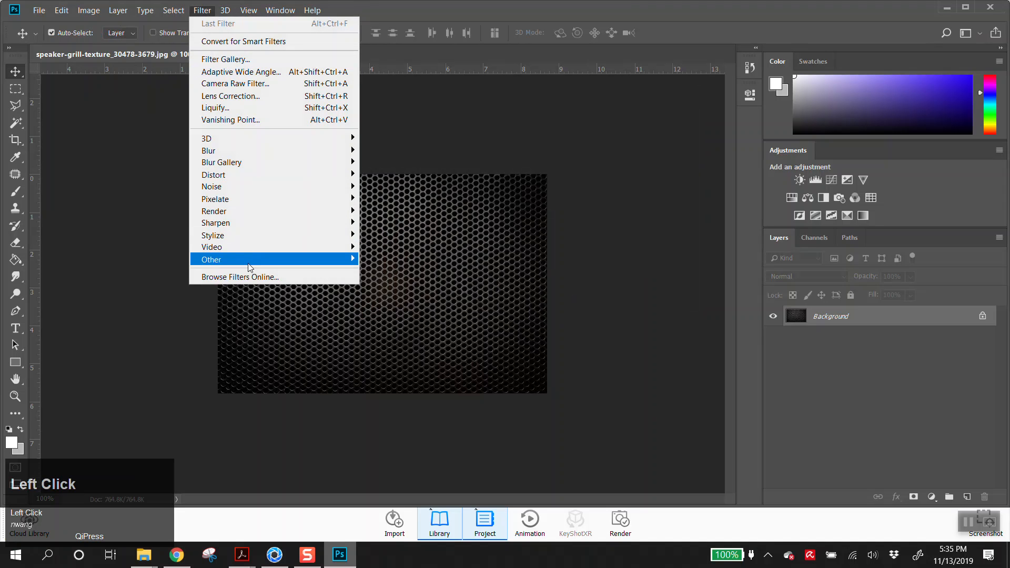
mouse_move(247, 260)
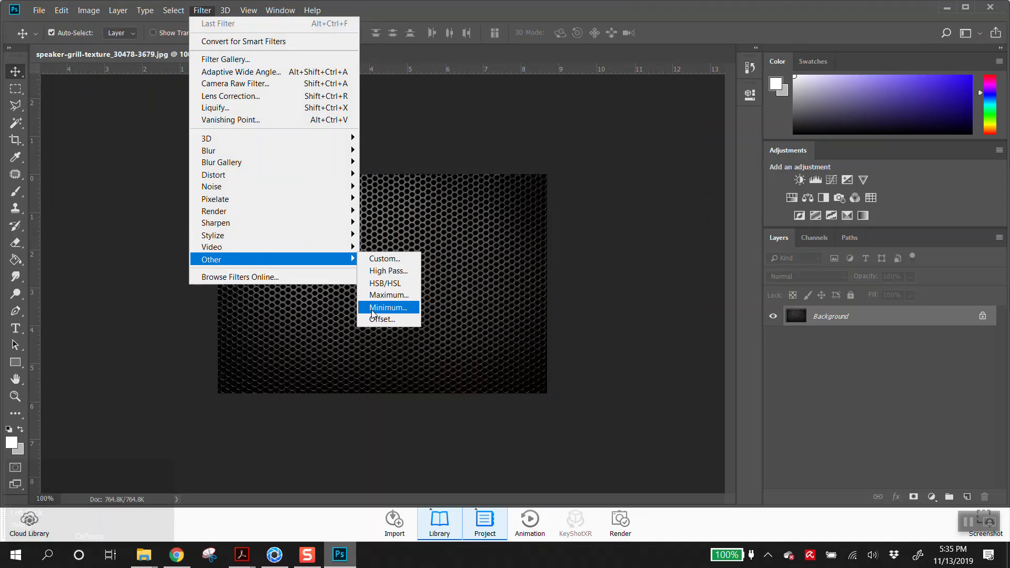
left_click(382, 319)
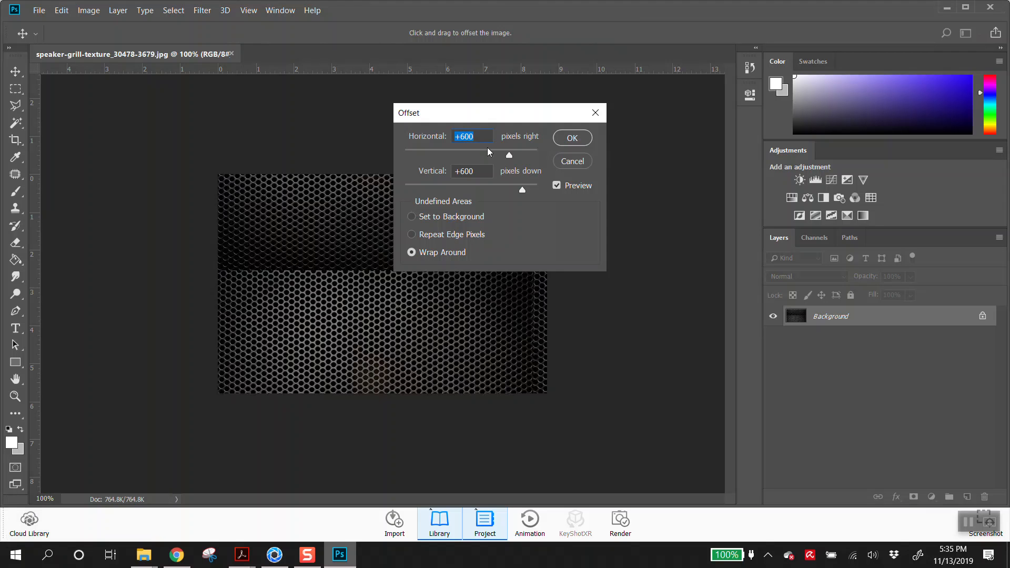
type("313")
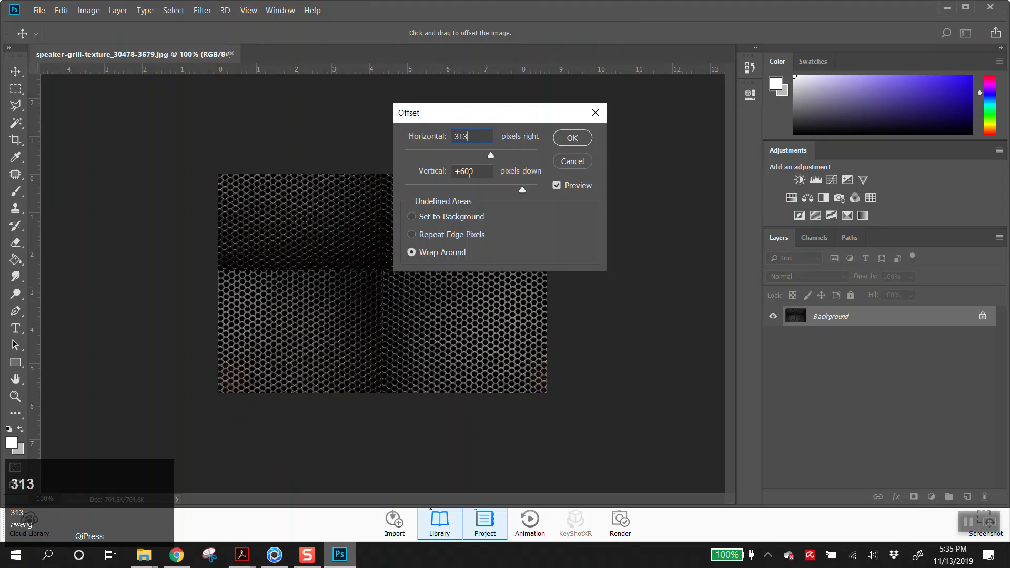
left_click(414, 172)
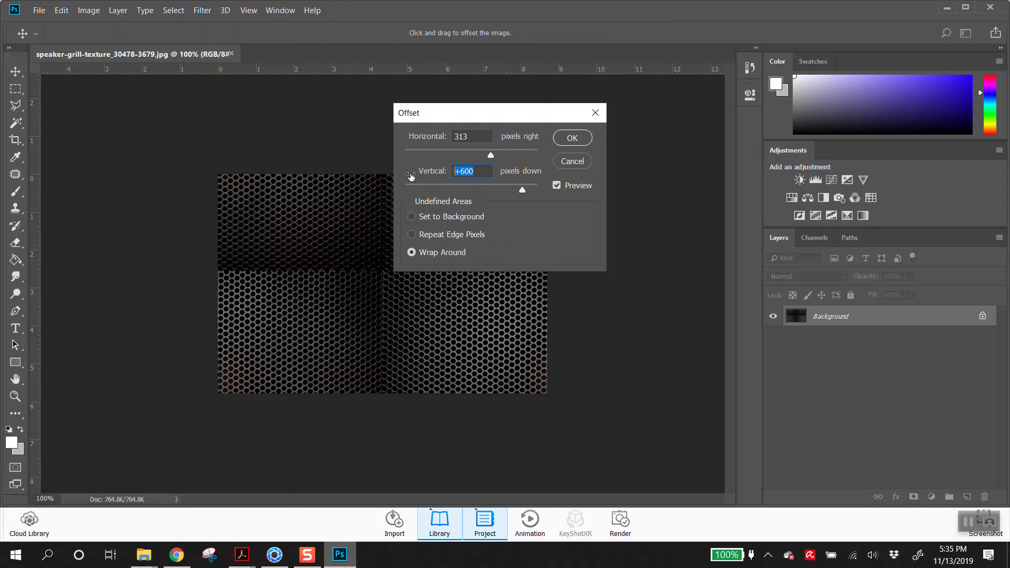
type("209")
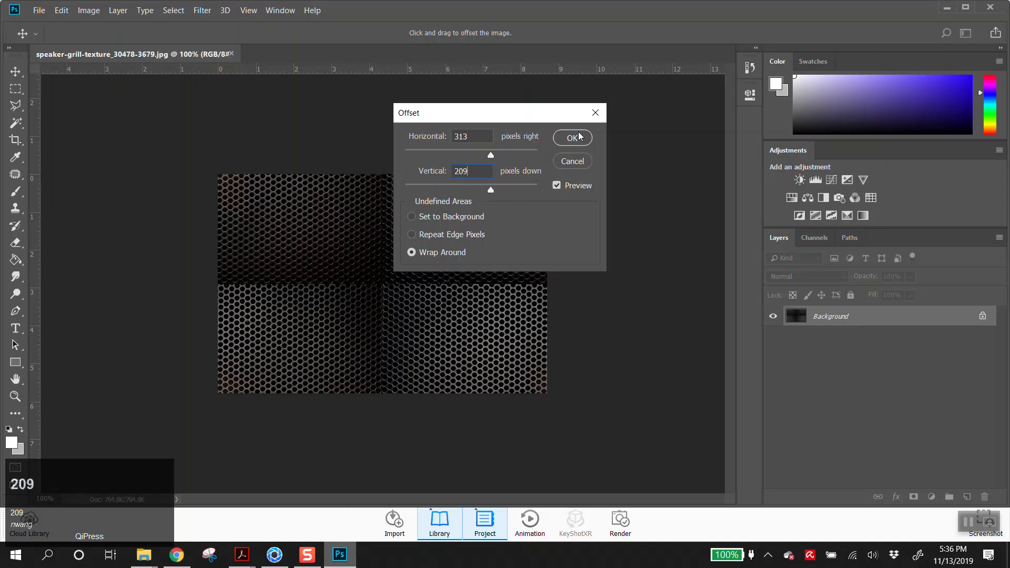
left_click(578, 137)
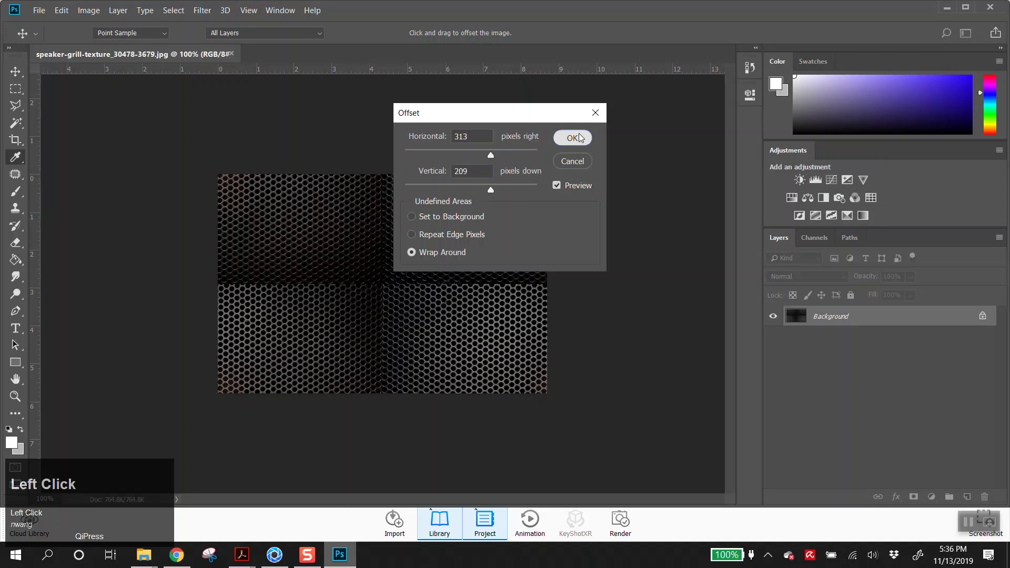
left_click(391, 305, "ctrl")
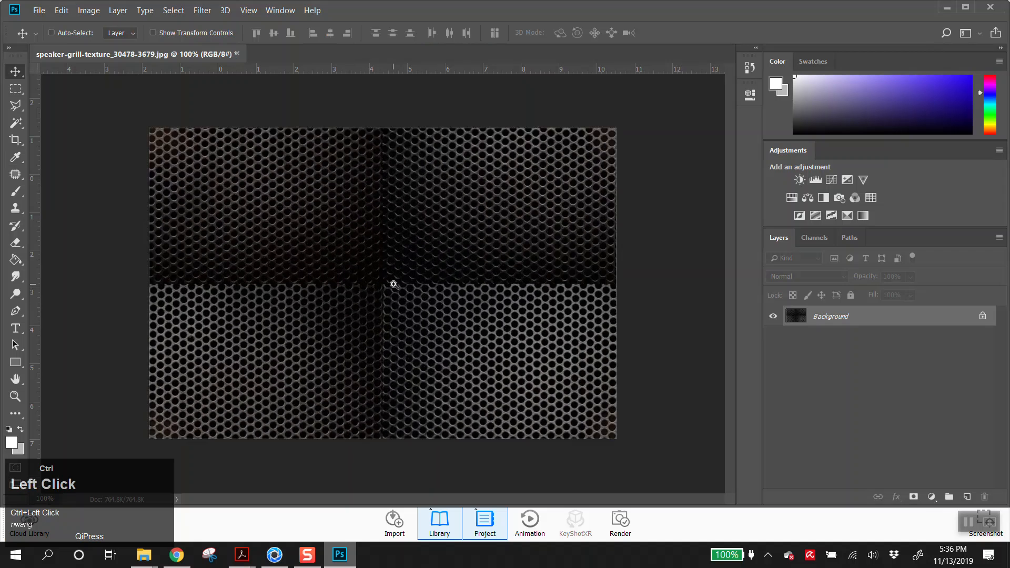
Step: Copy a full-width strip from below the horizontal seam to a new layer and move it up over the seam
left_click(335, 301, "ctrl")
left_click(377, 288, "ctrl+alt")
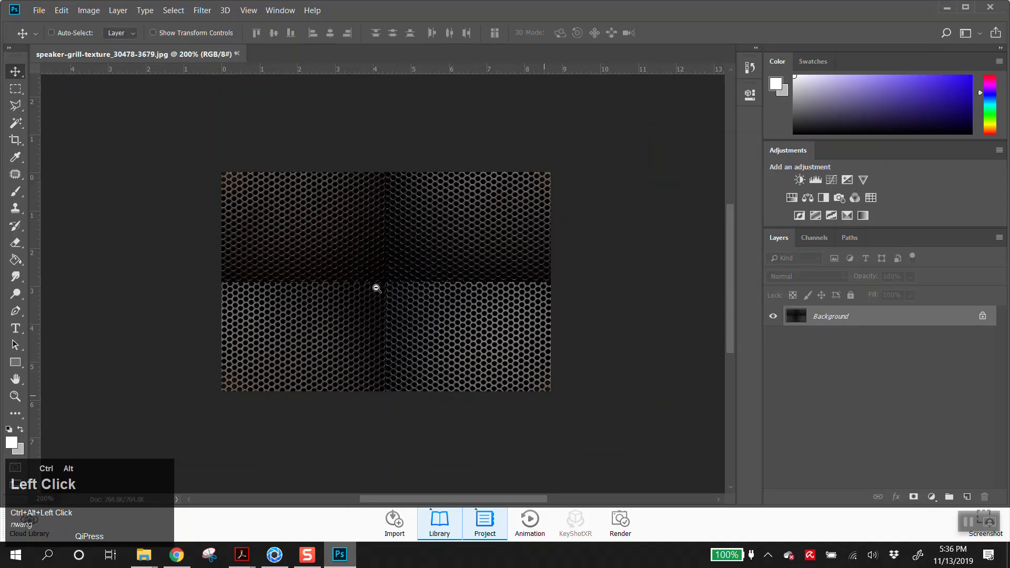
left_click(15, 88)
left_click_drag(222, 305, 565, 339, "ctrl")
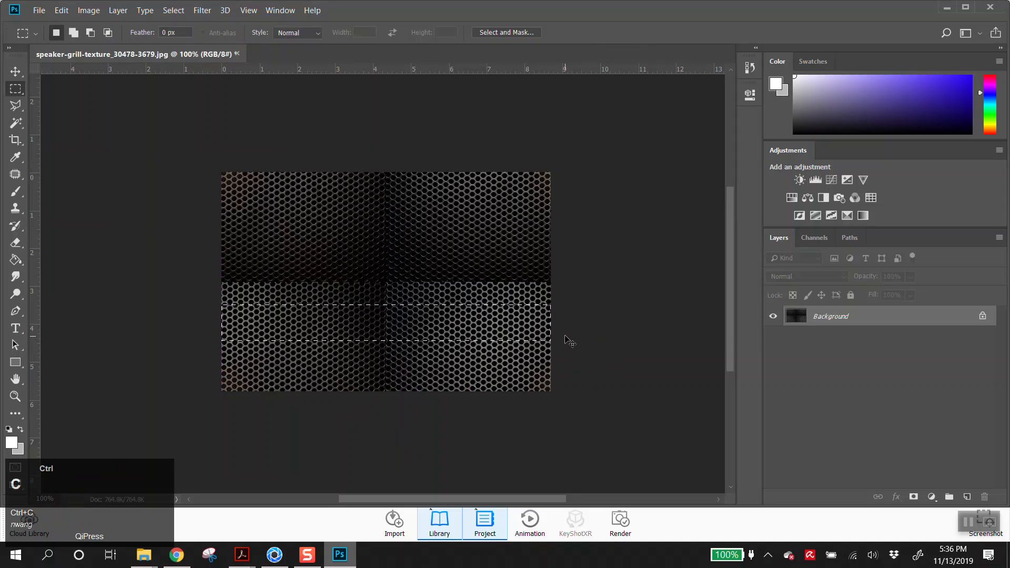
key("ctrl+j")
key("v")
left_click(406, 305)
left_click_drag(405, 305, 378, 301)
left_click(356, 279, "ctrl")
left_click(349, 279, "ctrl")
key("Down")
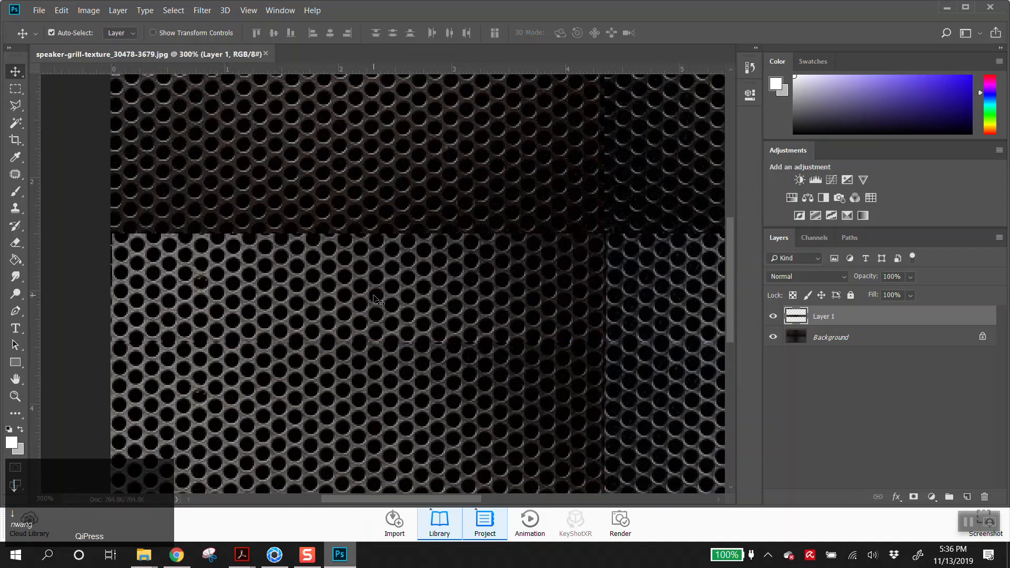
key("Right")
Step: Check the strip's alignment with the surrounding holes and shift it slightly further up
left_click(563, 297, "ctrl")
left_click(552, 315, "ctrl+alt")
left_click(552, 316, "ctrl+alt")
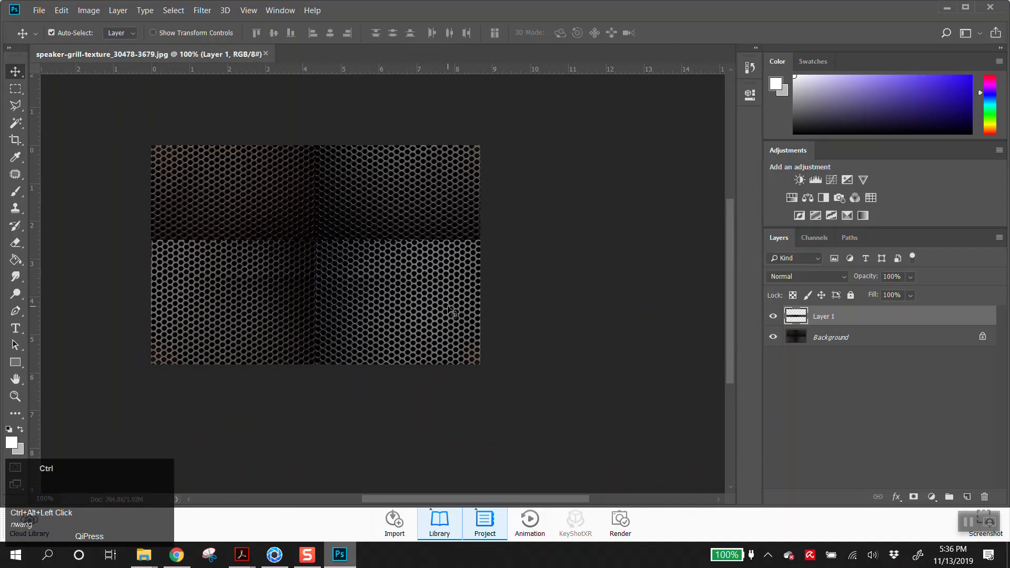
left_click(390, 248, "ctrl")
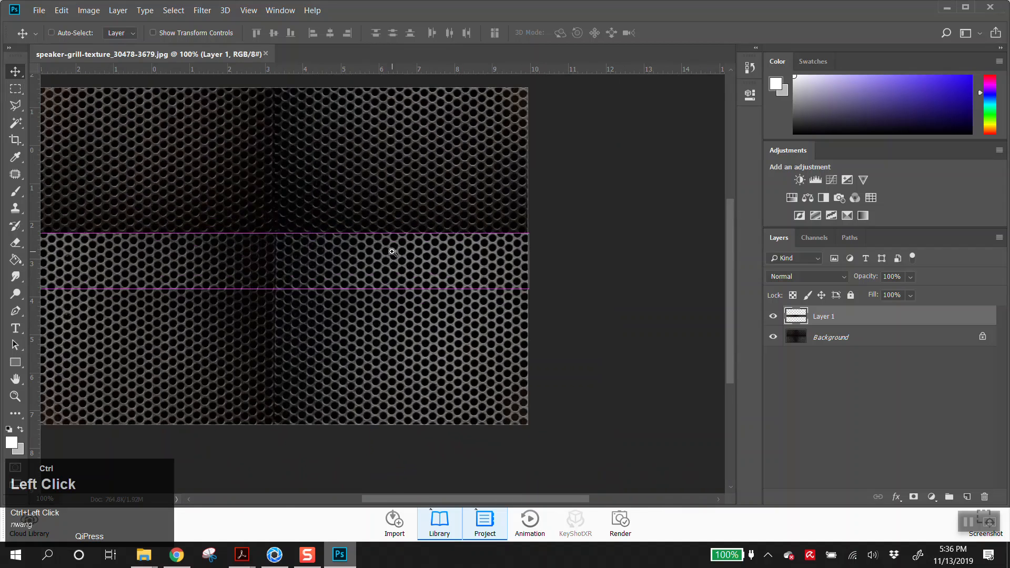
left_click(375, 266, "alt")
left_click(375, 266, "alt")
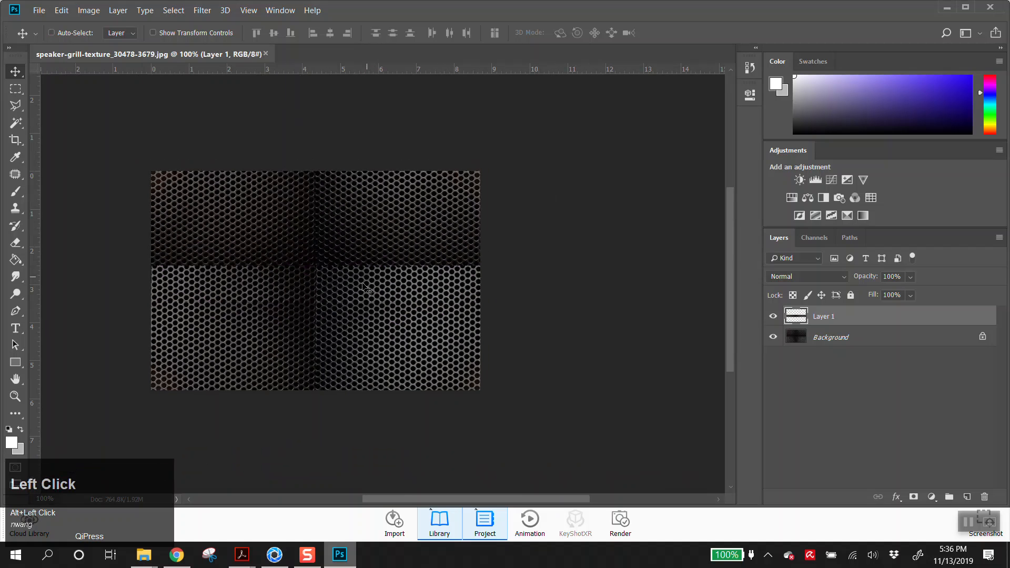
left_click_drag(359, 285, 360, 274)
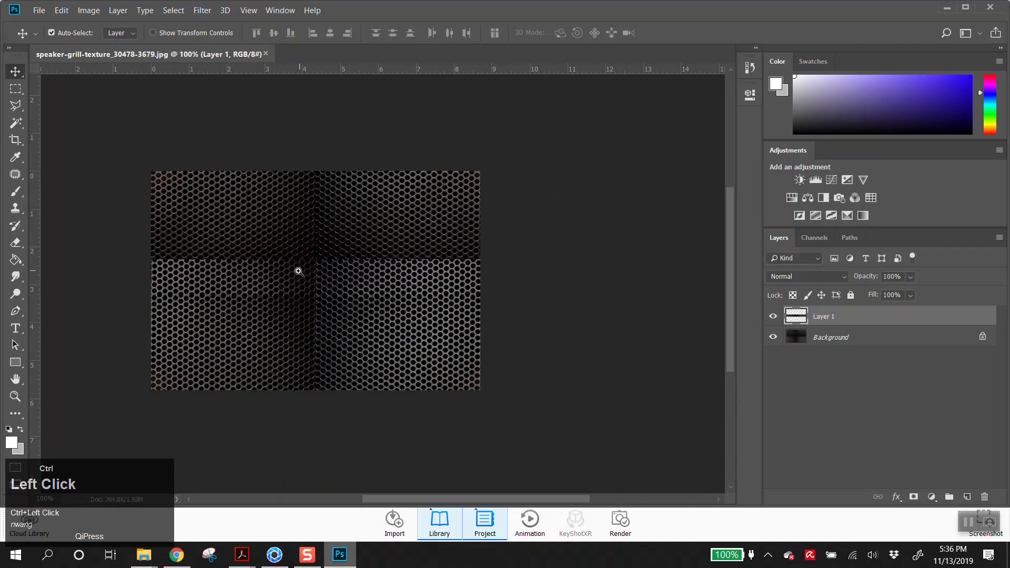
Step: Erase along the strip's upper edge with a soft 50 px Eraser to blend it into the background
left_click(213, 258, "ctrl")
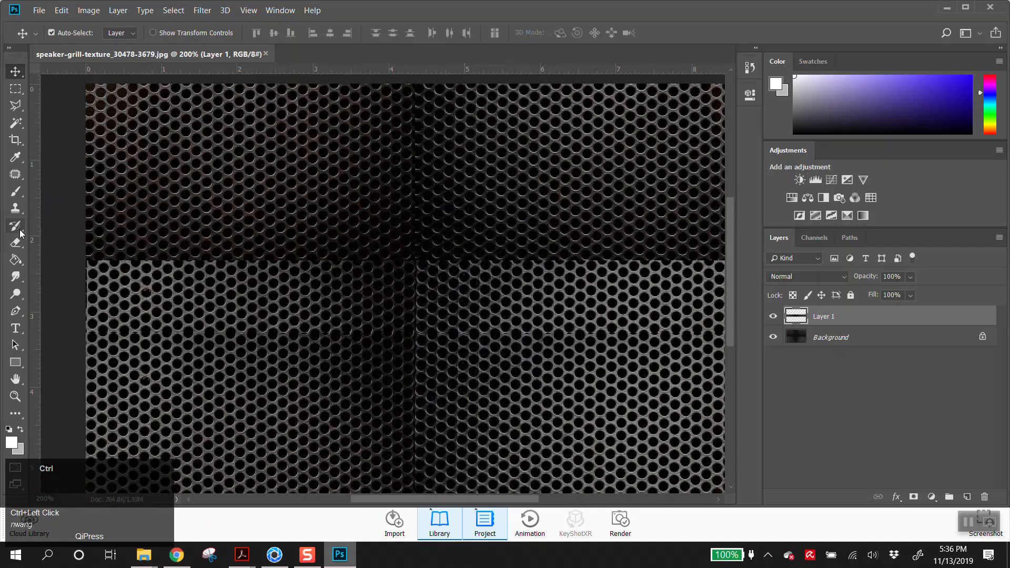
left_click(16, 243)
key("shift+bracketleft")
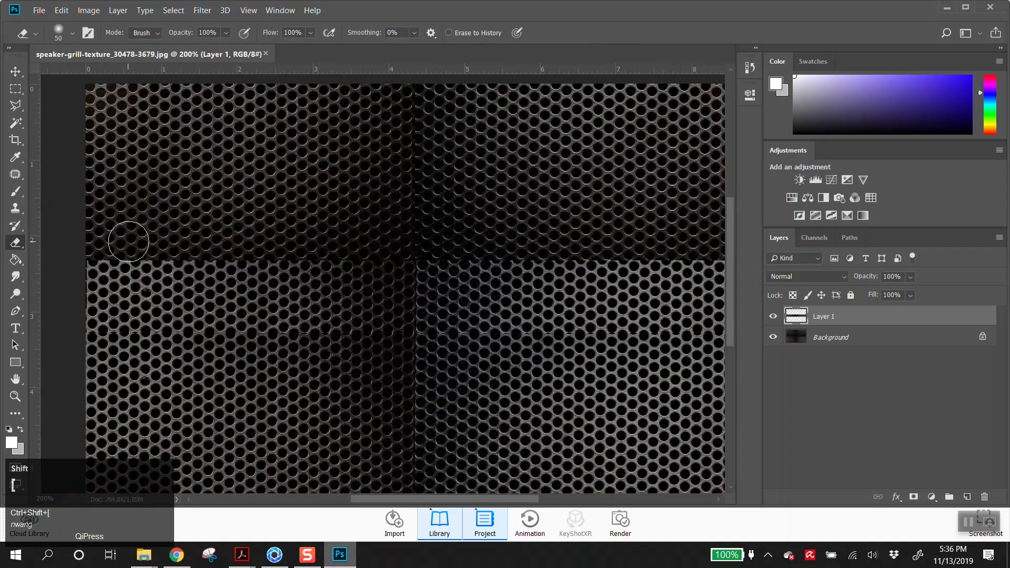
key("bracketleft")
left_click(129, 244, "ctrl+alt")
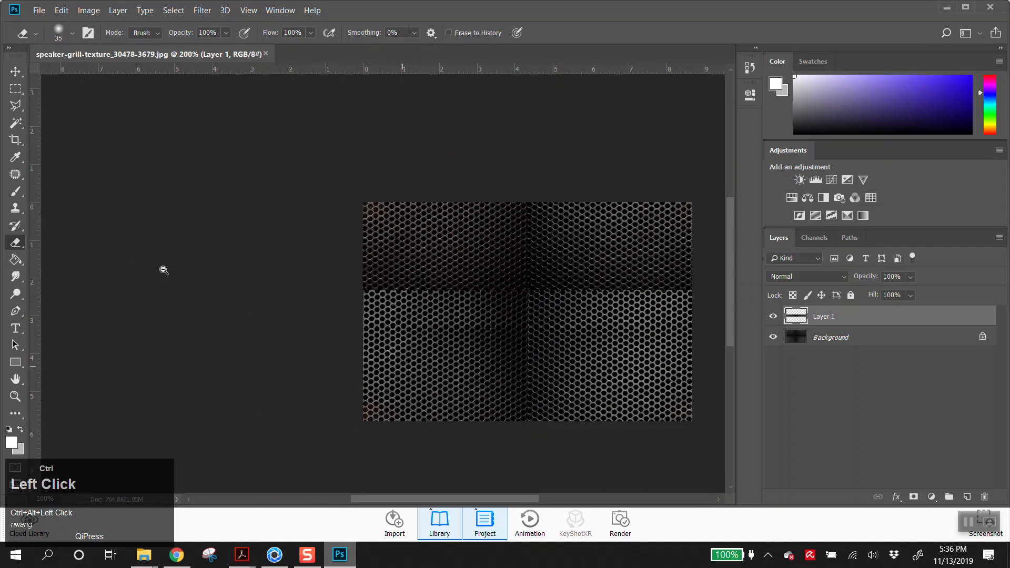
key("bracketright")
key("bracketright")
key("bracketright")
left_click(360, 285)
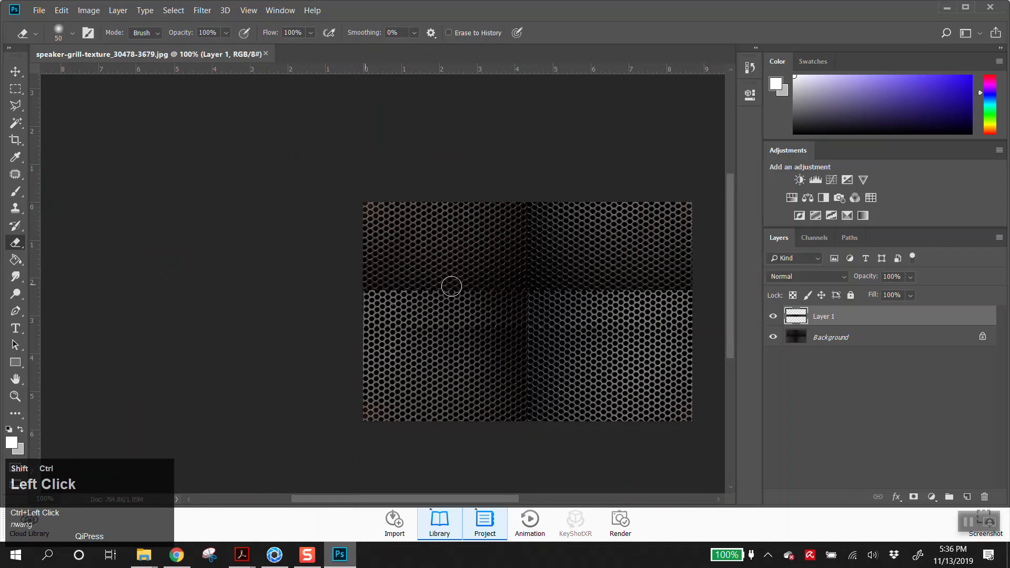
left_click(692, 284, "shift")
left_click_drag(699, 286, 292, 278)
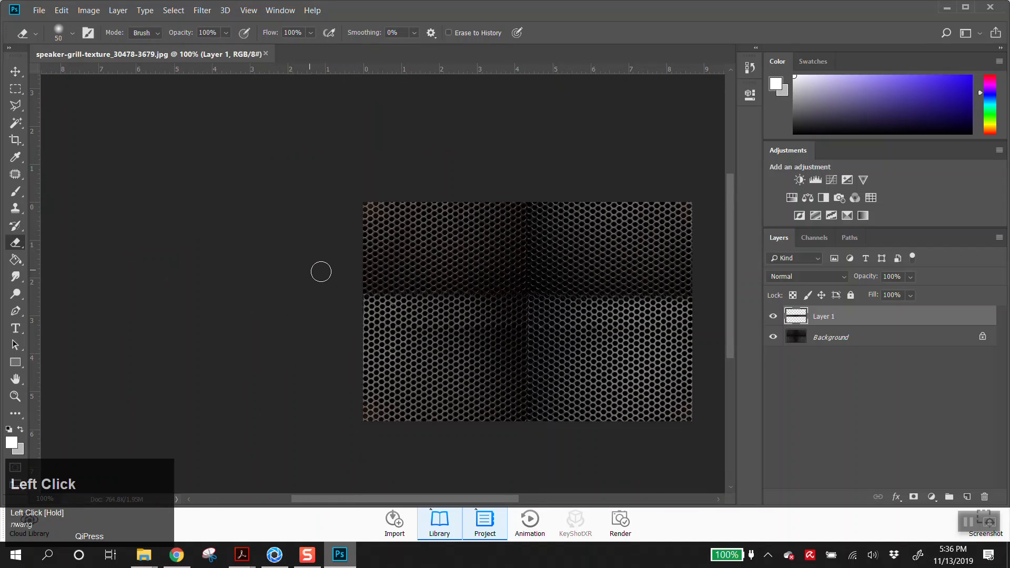
Step: Delete the copied strip layer from the grille texture
left_click(653, 307, "ctrl")
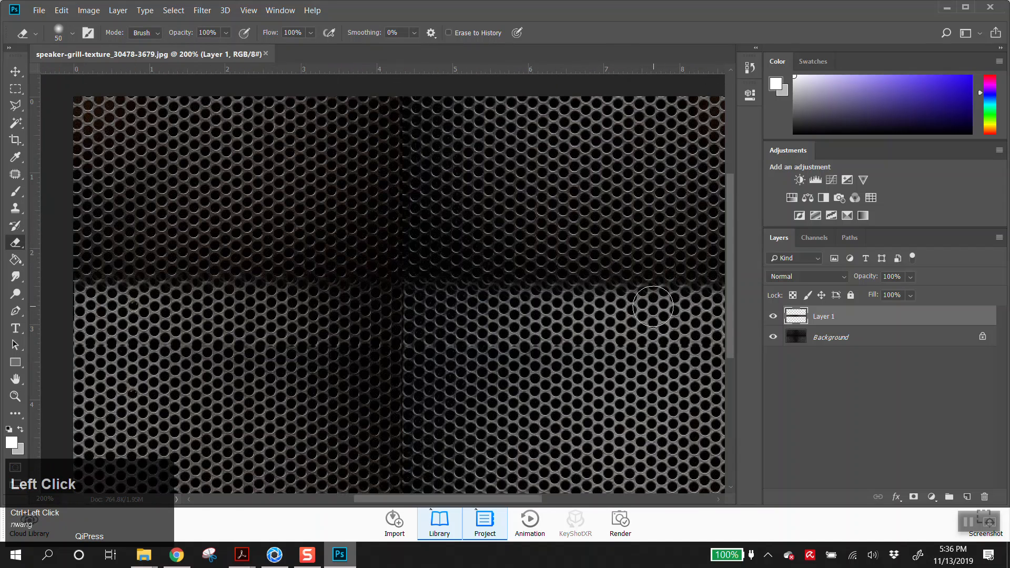
left_click(578, 355, "ctrl+alt")
key("Delete")
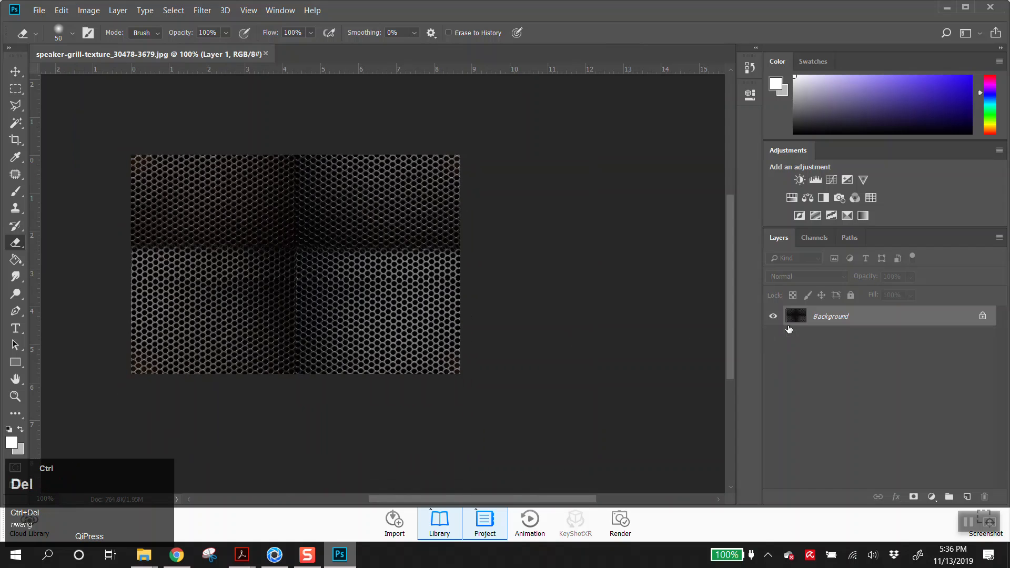
Step: Copy the bright lower half of the grille to a new layer and position it over the horizontal seam, aligned with the mesh
left_click(15, 89, "ctrl")
left_click_drag(131, 270, 532, 408)
key("ctrl+c")
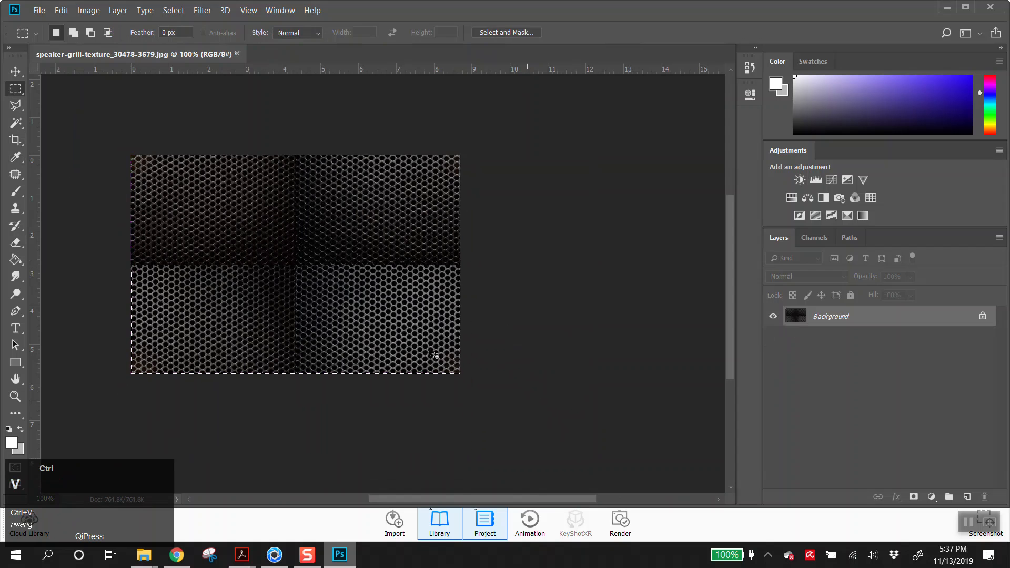
key("ctrl+v")
key("v")
left_click_drag(346, 331, 346, 241, "shift")
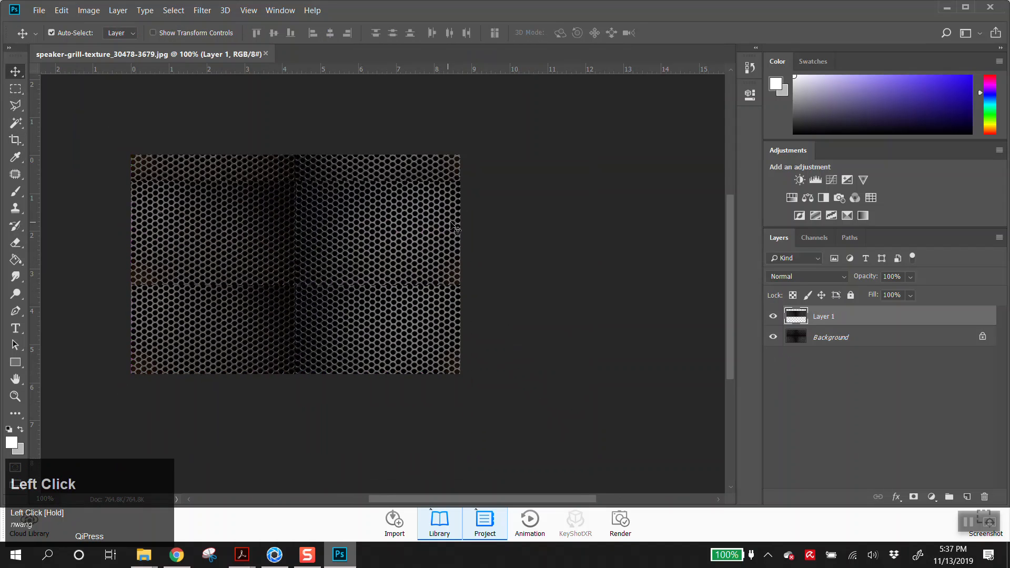
key("Down")
key("Down")
key("Down")
key("Down")
key("Down")
key("Down")
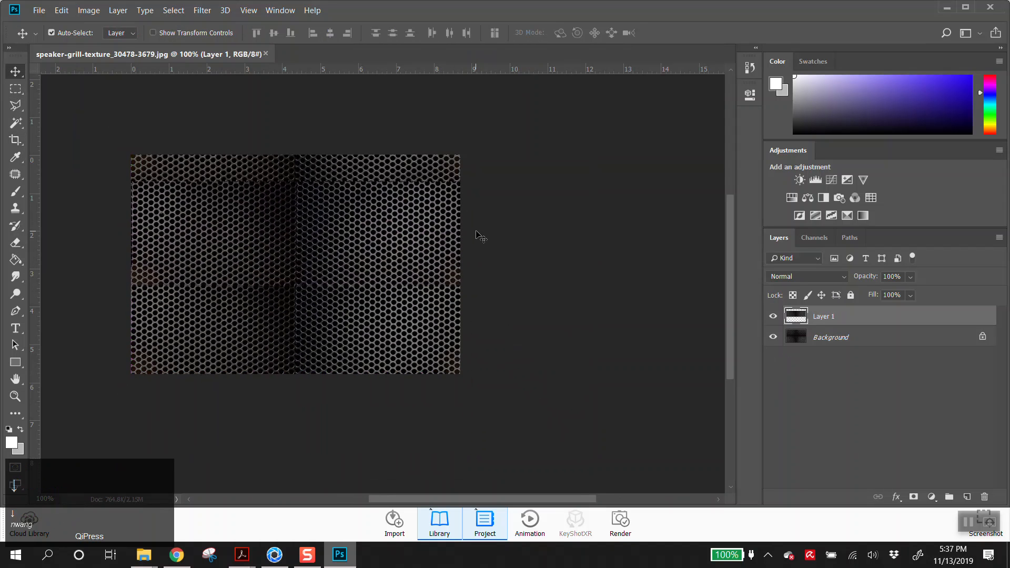
Step: Erase along the copied layer's upper edge with an 80 px Eraser to soften its transition into the background
left_click(16, 242)
left_click_drag(118, 187, 361, 180)
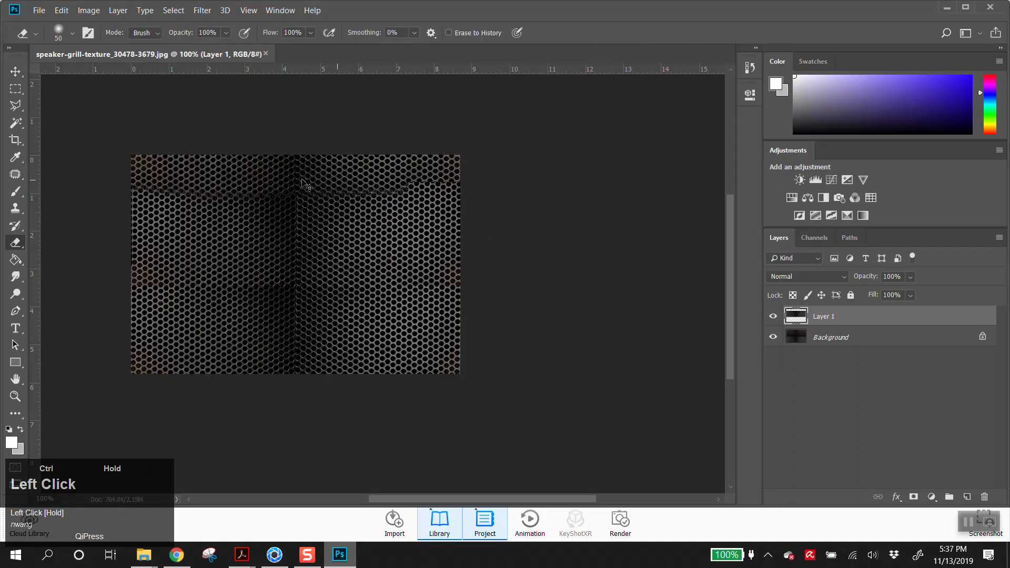
key("ctrl+z")
key("bracketright")
key("bracketright")
key("bracketright")
mouse_move(134, 171)
left_mouse_down()
mouse_move(463, 171)
mouse_move(276, 170)
left_mouse_up()
mouse_move(118, 176)
left_mouse_down()
mouse_move(145, 174)
mouse_move(113, 180)
mouse_move(112, 200)
left_mouse_up()
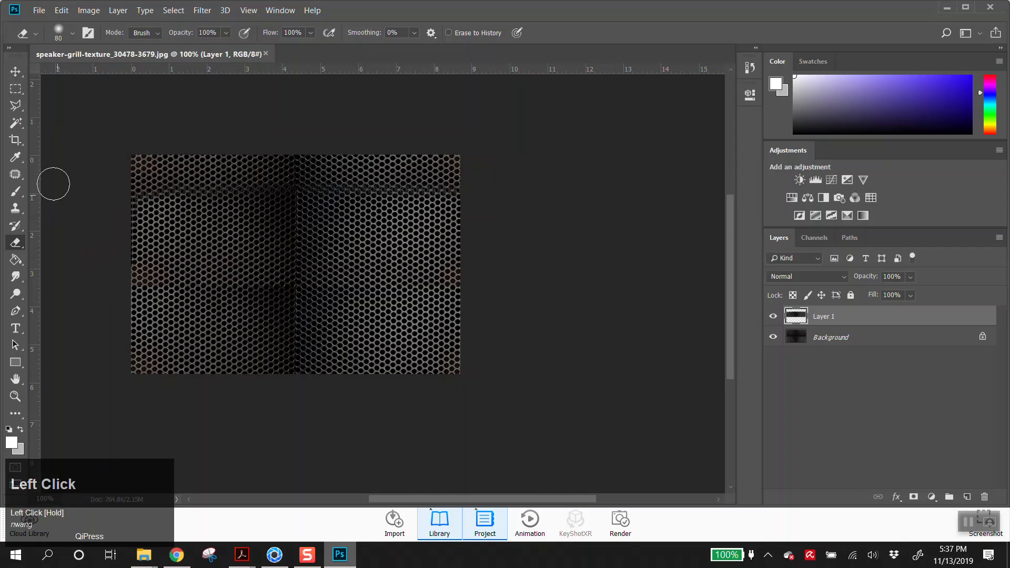
Step: Free-transform the copied layer by its upper edge to 101.01% height and 1.58° horizontal skew, matching the holes above
left_click(248, 235, "ctrl")
left_click(290, 214, "alt")
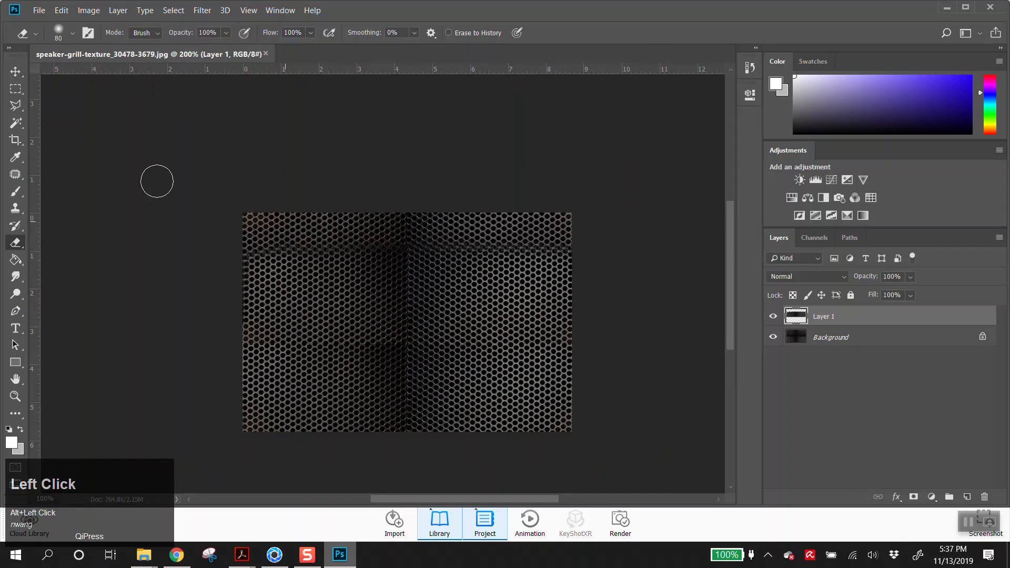
left_click(15, 72)
left_click(363, 220, "ctrl")
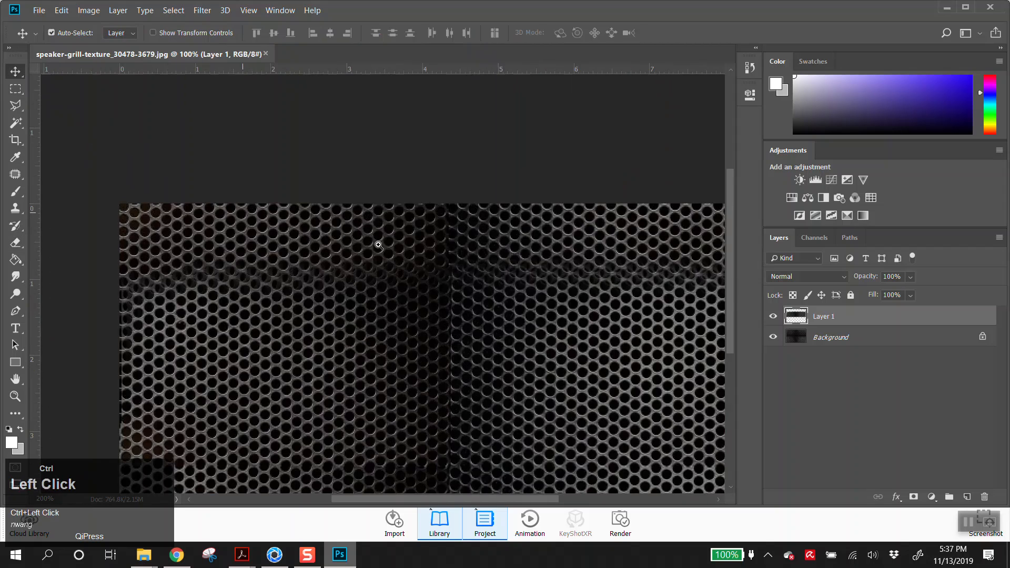
key("ctrl+t")
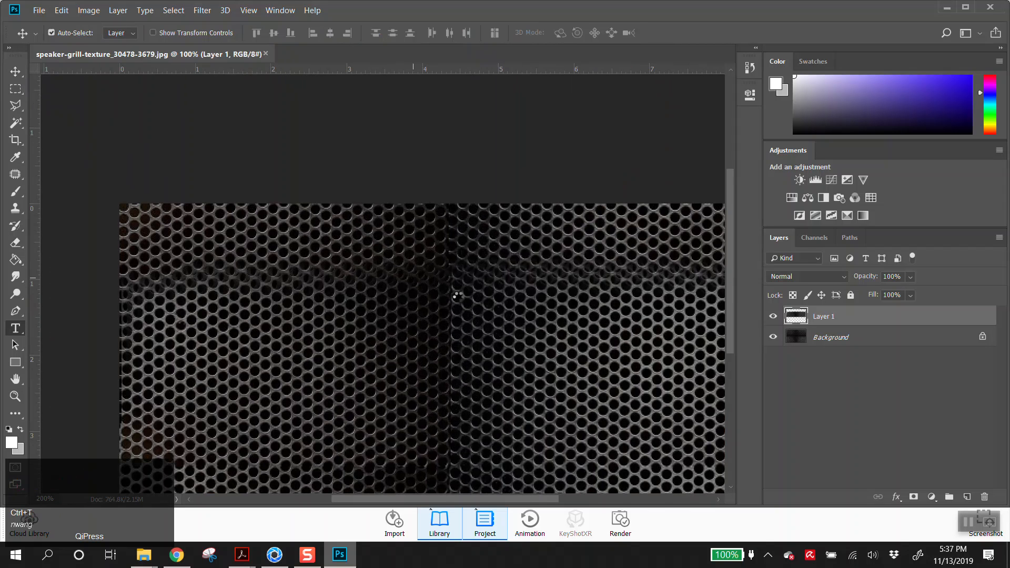
left_click_drag(488, 327, 408, 320)
left_click(401, 311, "alt")
left_click(15, 72)
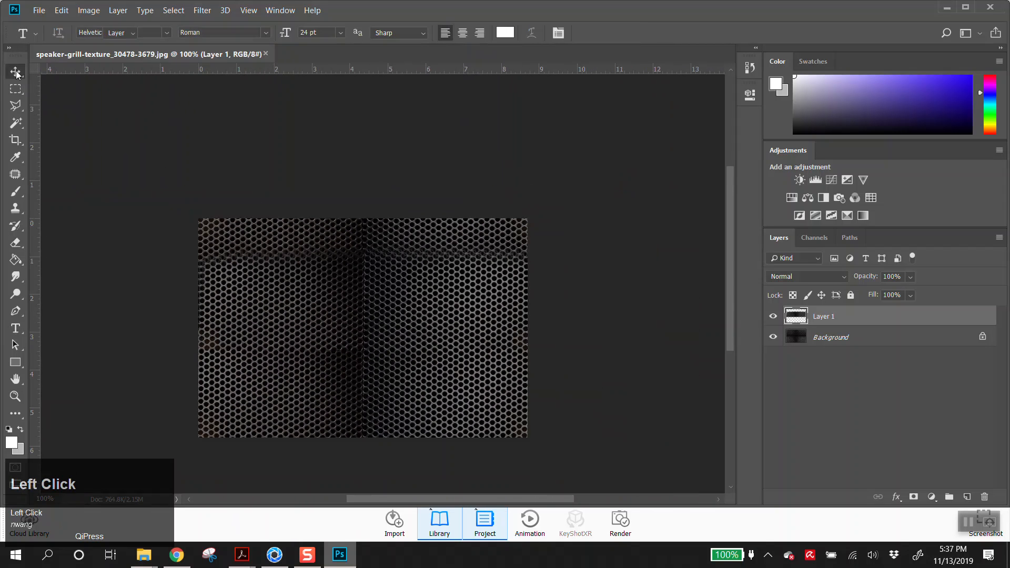
key("ctrl+t")
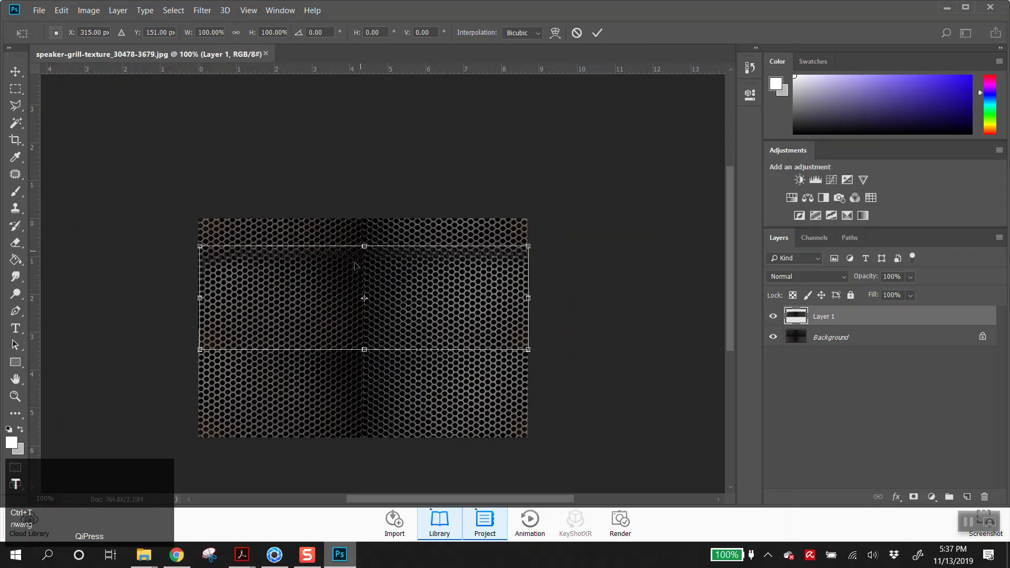
left_click(357, 257, "ctrl")
left_click_drag(373, 229, 368, 227, "ctrl")
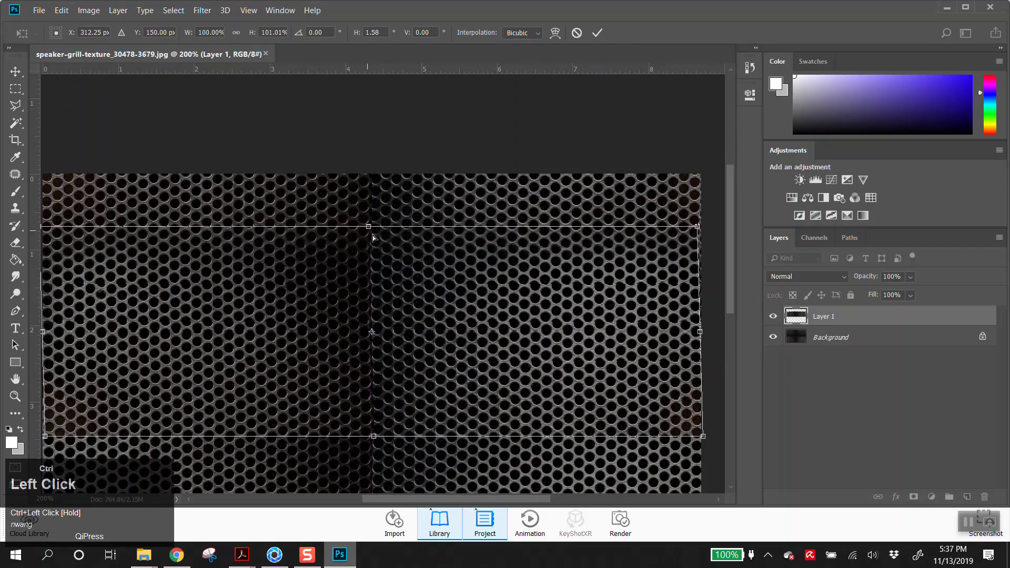
key("Return")
Step: Inspect the blended mesh and erase along the copied layer's lower edge with the 80 px Eraser
left_click(405, 355, "ctrl+alt")
left_click(405, 355, "ctrl+alt")
left_click(315, 247, "ctrl")
left_click(362, 287, "ctrl")
left_click(361, 286, "ctrl+alt")
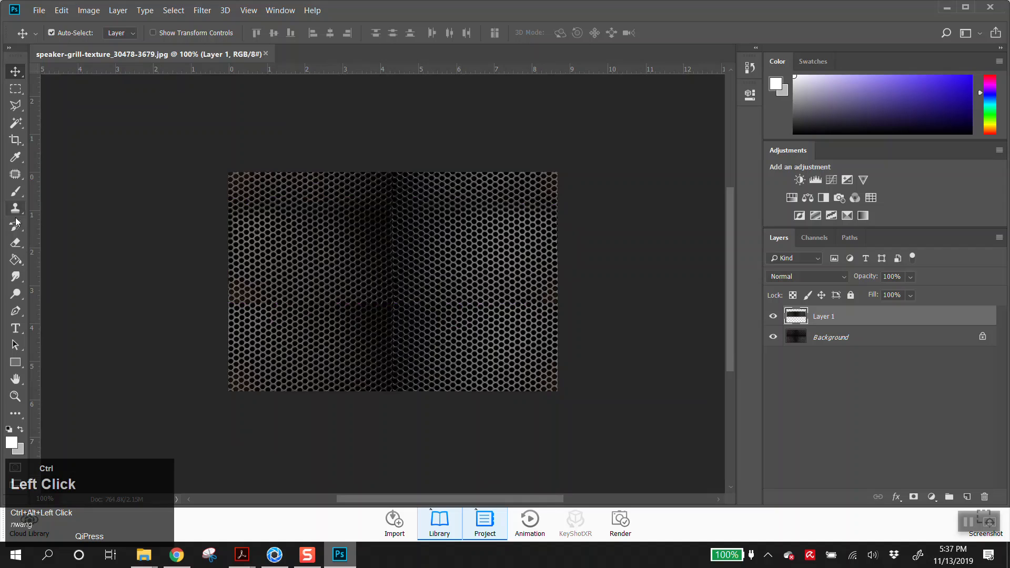
left_click(16, 244)
left_click_drag(220, 312, 337, 317, "ctrl")
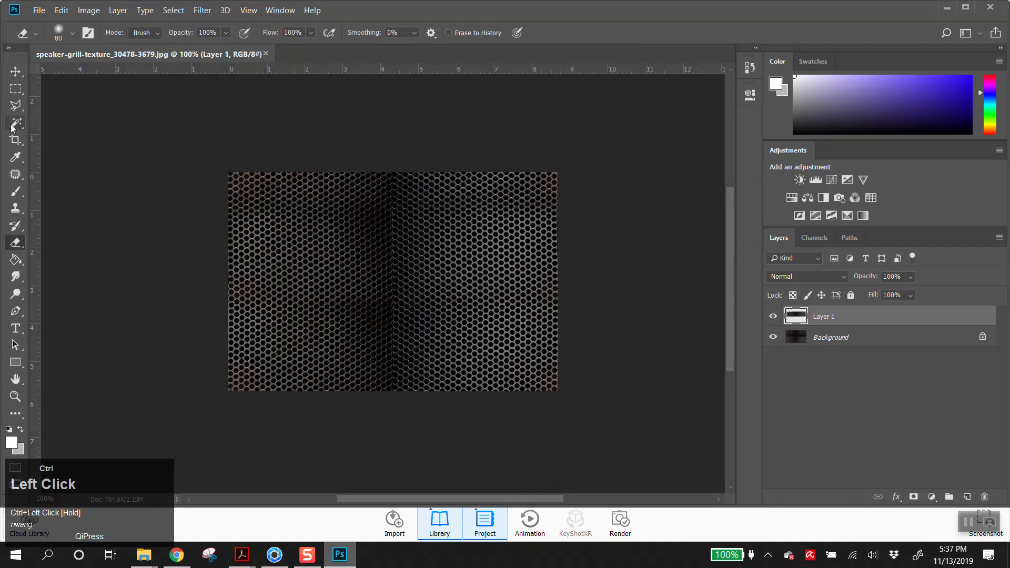
Step: Convert the Background to a regular layer, duplicate it, and merge the duplicate with Layer 1
left_click(16, 88)
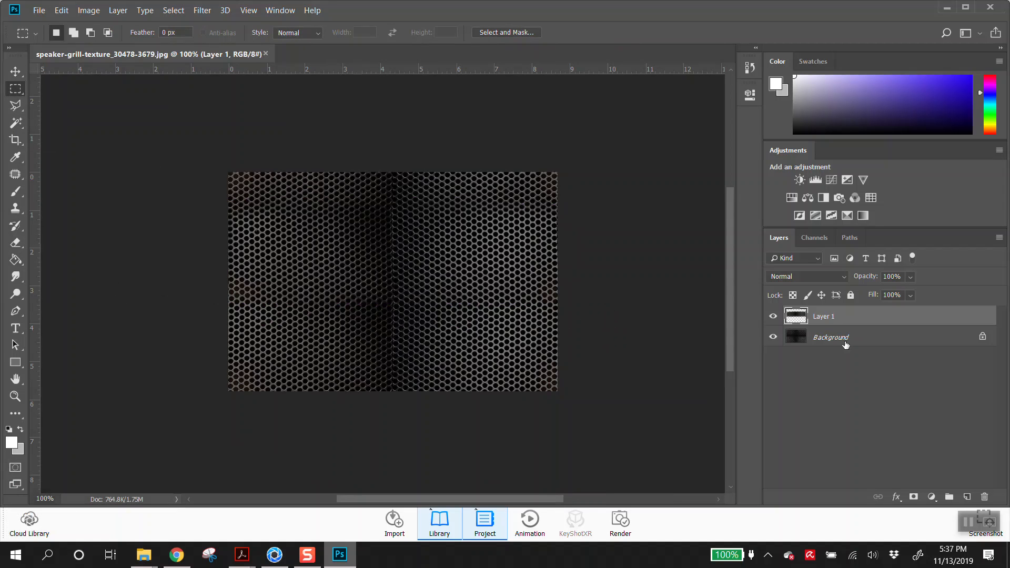
double_click(831, 335)
key("Return")
left_click_drag(848, 337, 851, 327, "alt")
left_click(837, 320, "ctrl")
right_click(837, 319)
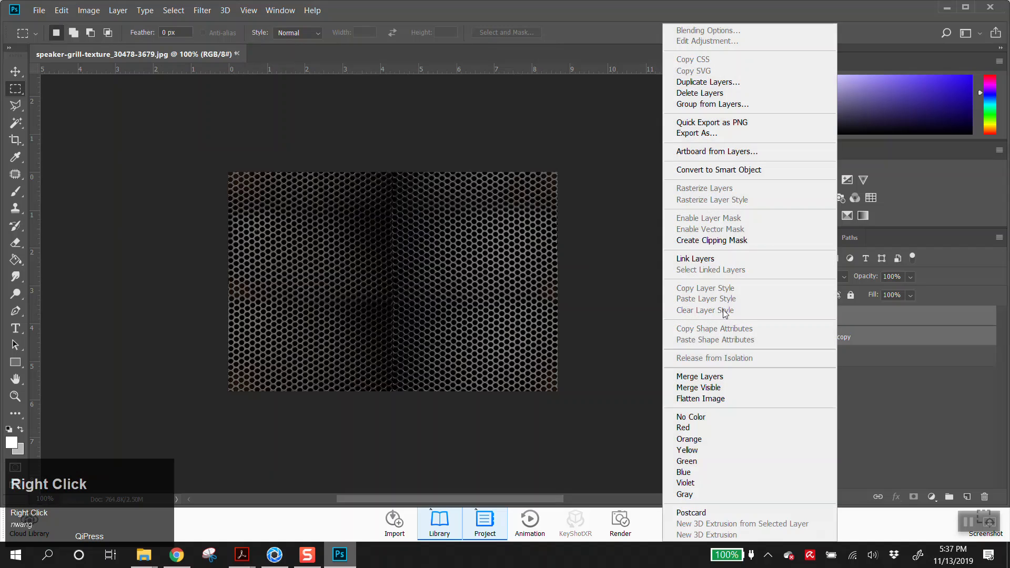
left_click(700, 376)
Step: Copy the full-height part of the mesh left of the vertical seam to a new layer and move it right over the seam
left_click_drag(224, 159, 361, 462)
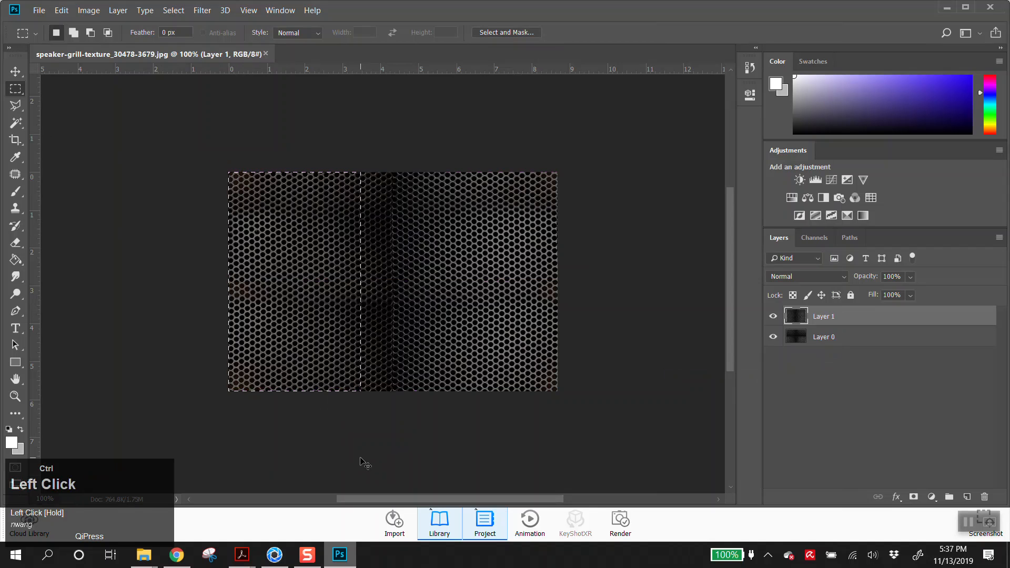
key("ctrl+j")
key("v")
left_click_drag(329, 311, 432, 308, "shift")
left_click(384, 300, "ctrl")
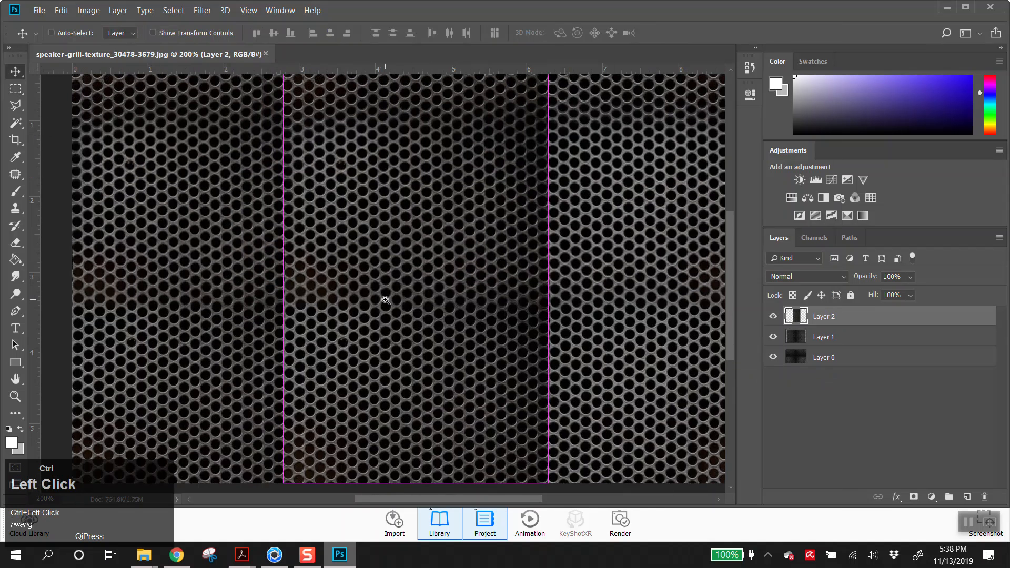
left_click(389, 302, "ctrl+alt")
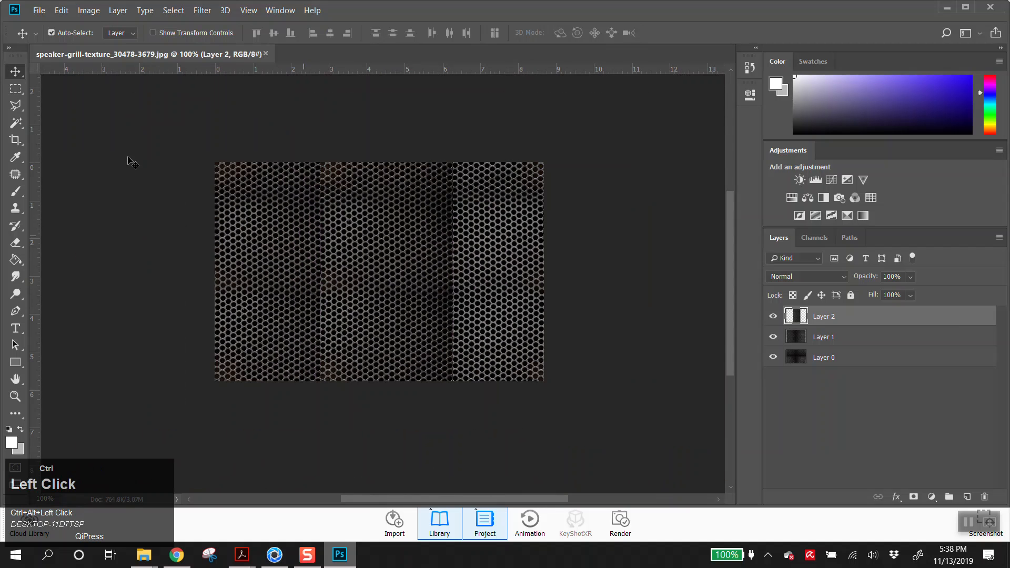
Step: Erase along both vertical edges of the copied section with the 80 px Eraser to blend them into the mesh
left_click(15, 242)
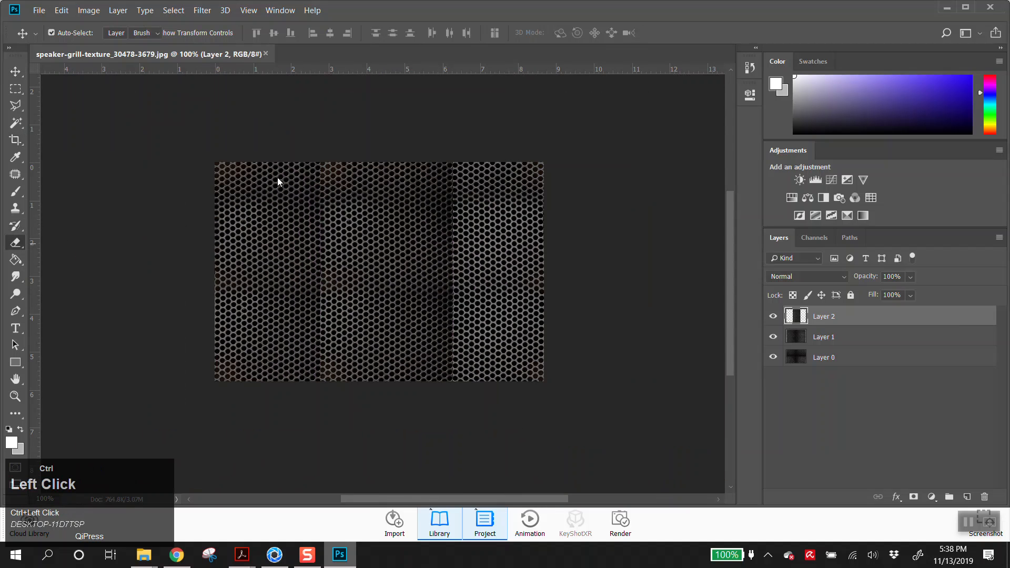
left_click_drag(309, 143, 314, 390)
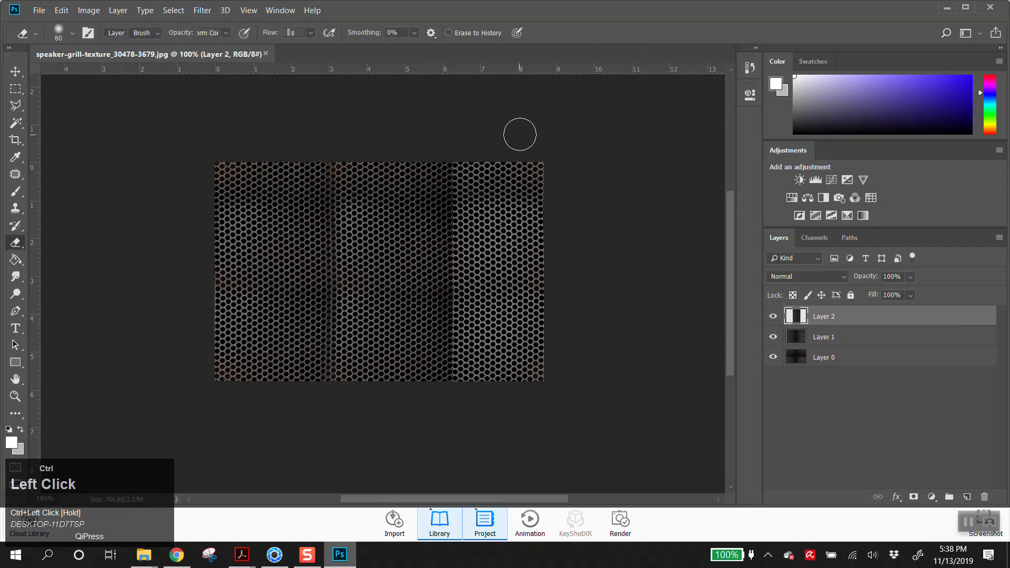
mouse_move(469, 147)
left_mouse_down()
mouse_move(462, 425)
mouse_move(465, 133)
left_mouse_up()
Step: Free-transform the copied section to 103.57% width with a -0.88° vertical skew to align its holes with the mesh
left_click(379, 260, "ctrl")
key("ctrl+t")
left_click_drag(528, 281, 538, 281, "ctrl")
left_click_drag(265, 283, 265, 285, "ctrl")
key("Return")
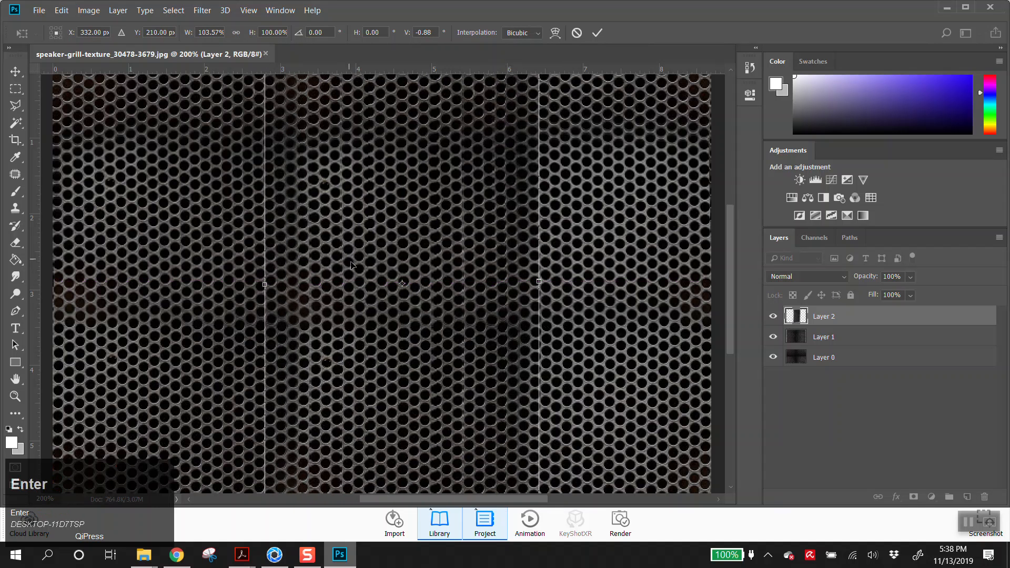
Step: Merge the copied mesh section on Layer 2 with Layer 1
left_click(394, 266, "ctrl+alt")
left_click(355, 299, "ctrl")
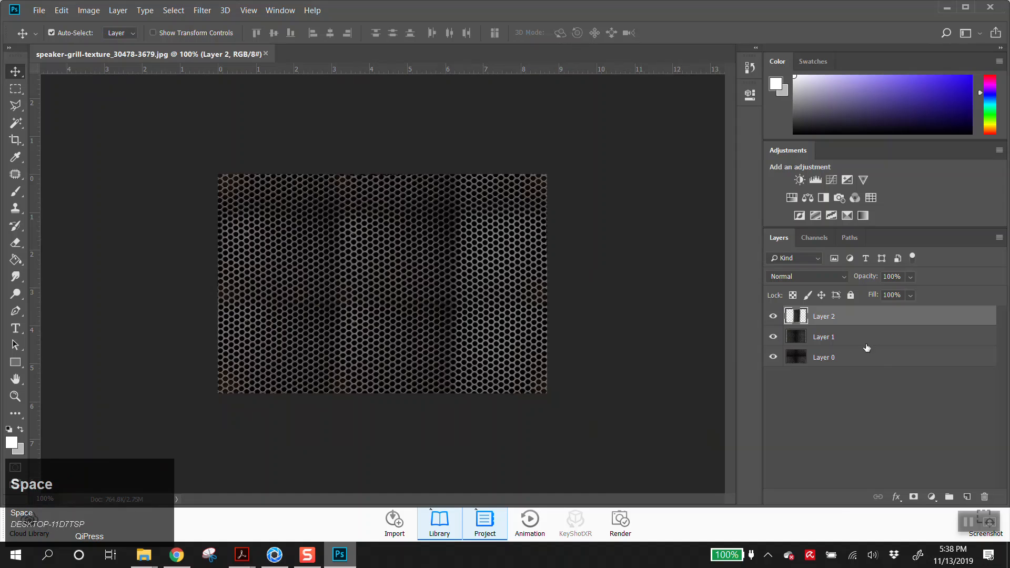
left_click(845, 336, "shift")
right_click(845, 336)
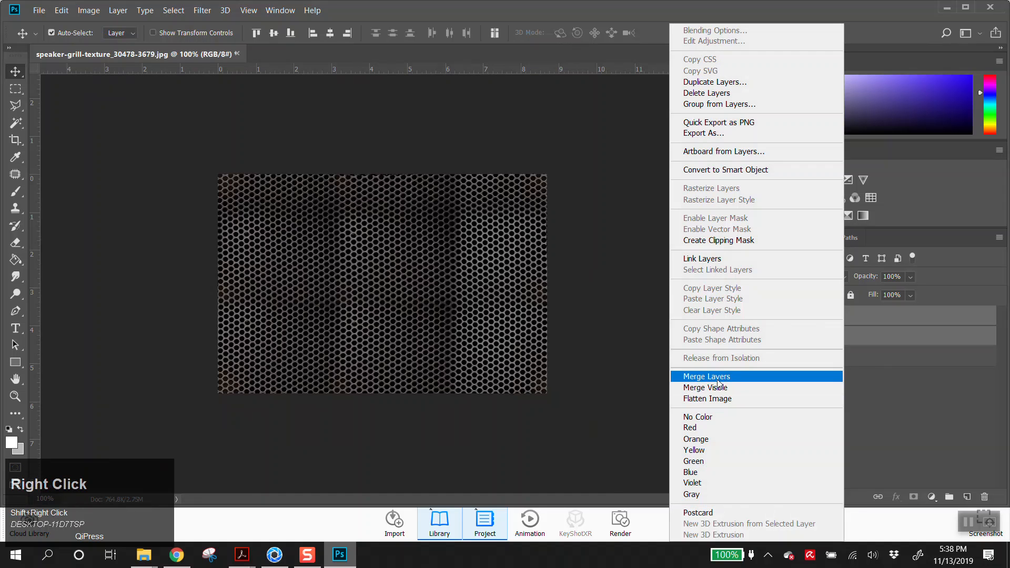
left_click(704, 376)
Step: Brighten the merged mesh layer with a Curves adjustment through points 25/61 and 145/153, and desaturate it
key("ctrl+m")
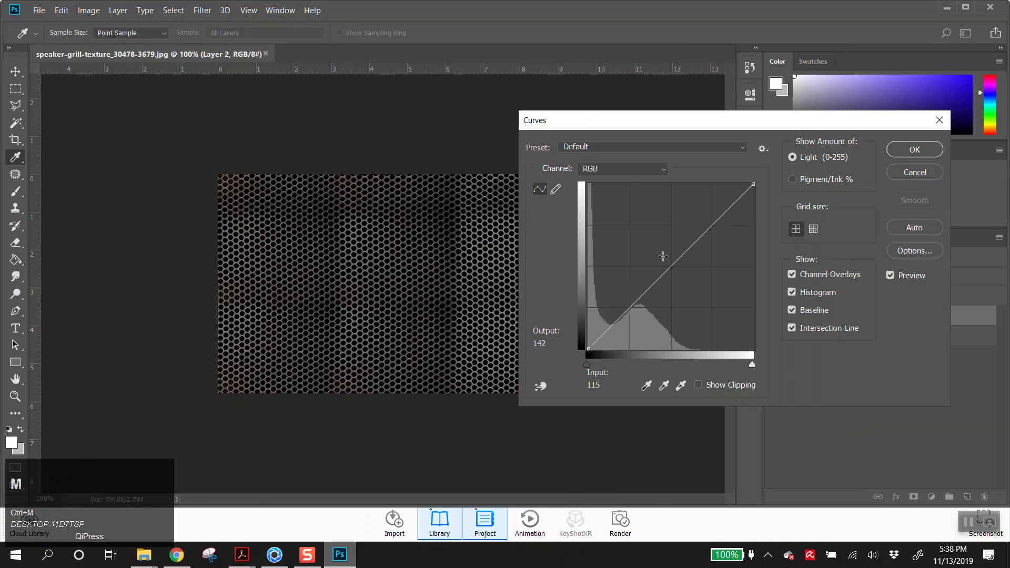
left_click_drag(587, 350, 578, 360)
mouse_move(606, 326)
left_mouse_down()
mouse_move(609, 306)
mouse_move(605, 315)
left_mouse_up()
left_click_drag(676, 223, 675, 249)
left_click_drag(607, 313, 605, 310)
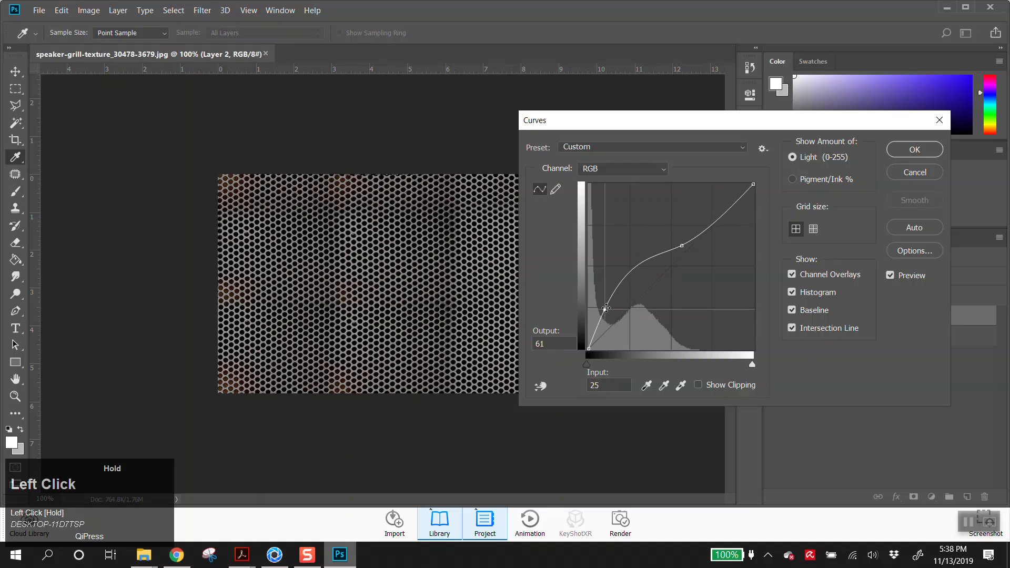
left_click_drag(683, 247, 684, 251)
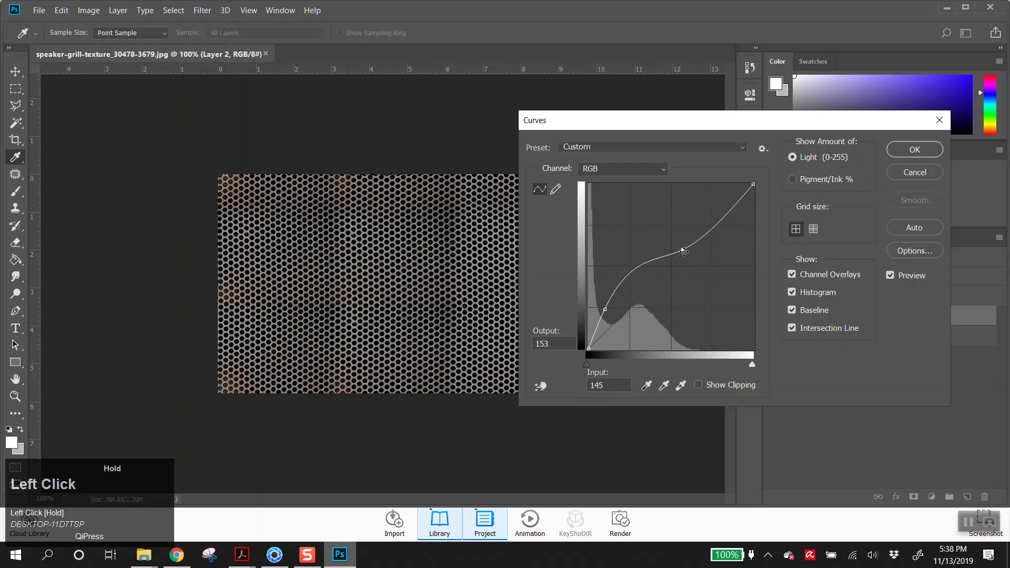
left_click(914, 150)
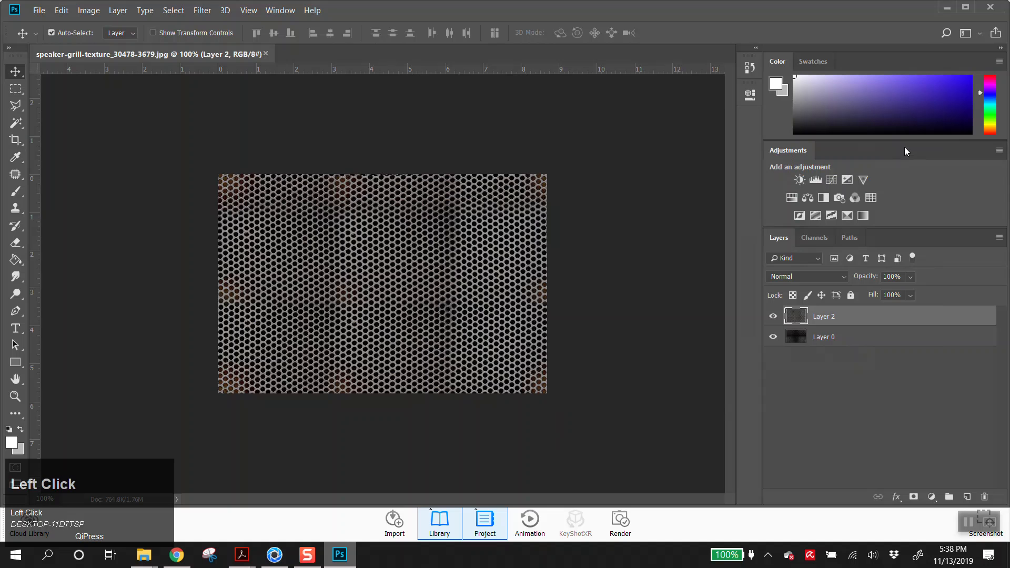
key("ctrl")
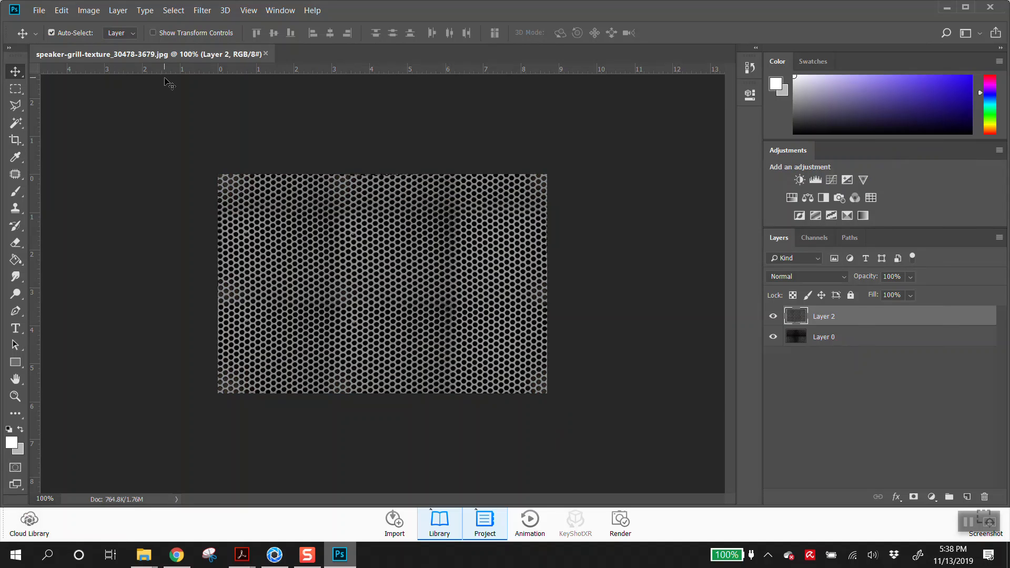
Step: Save a JPEG copy of the mesh on the Desktop as "speaker texture1" at quality 9
left_click(40, 10)
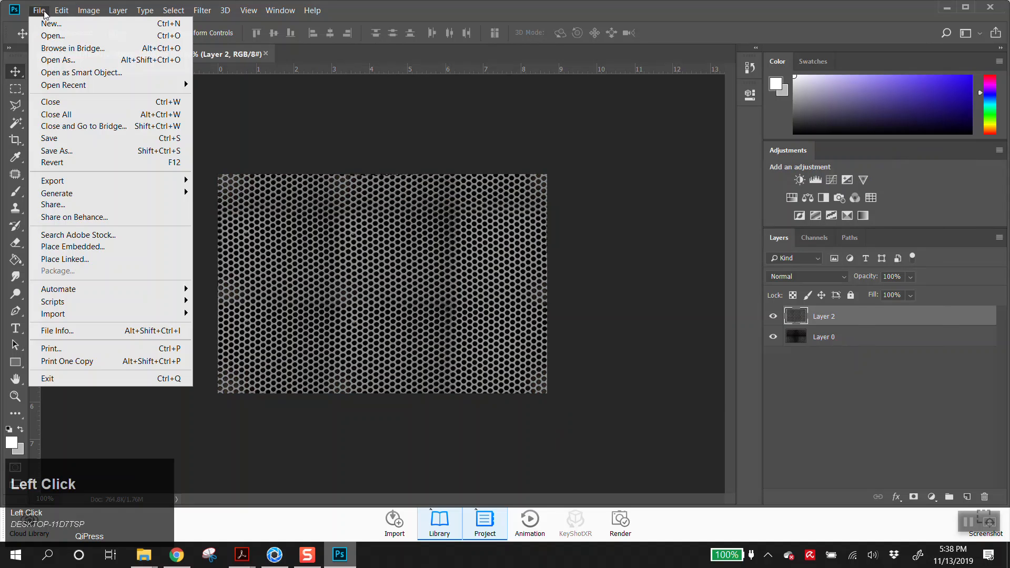
left_click(72, 151)
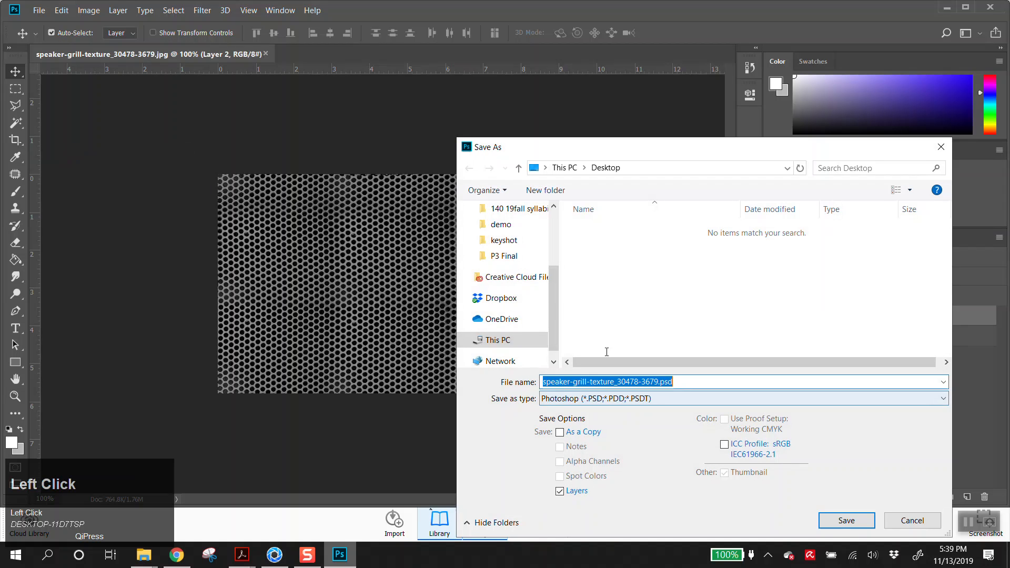
left_click(661, 398)
left_click(605, 263)
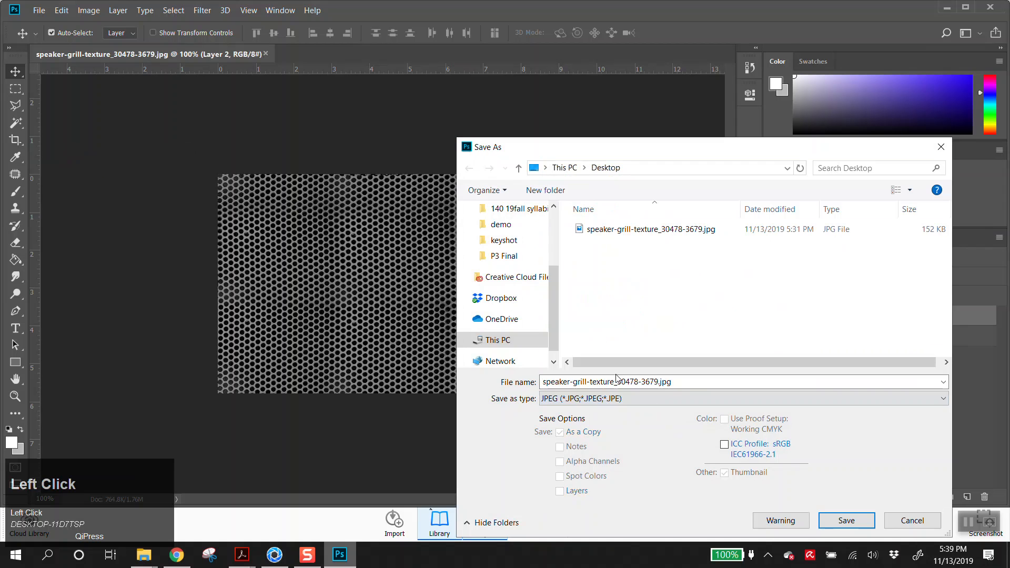
triple_click(602, 379)
type("speaker texture1")
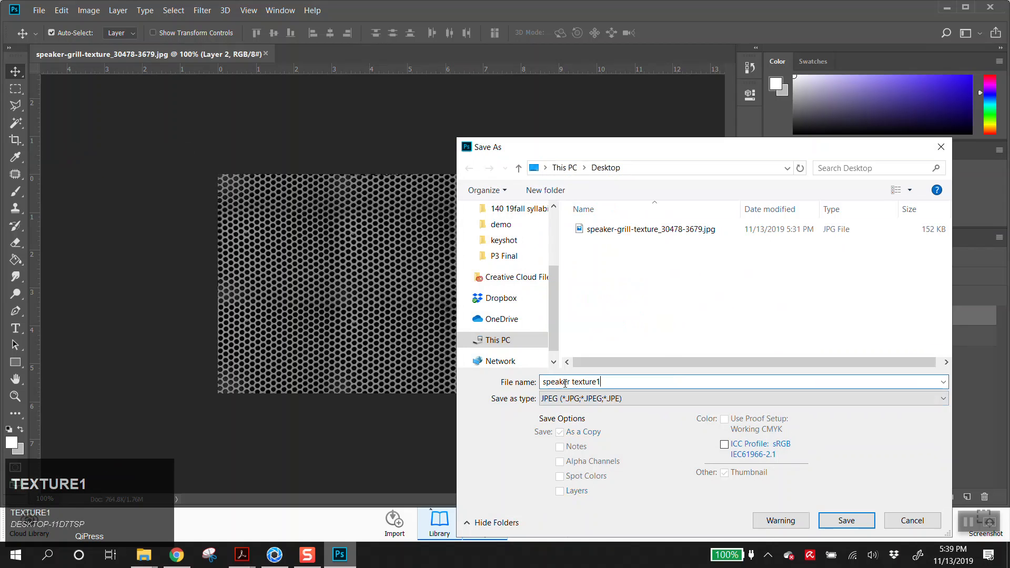
left_click(853, 525)
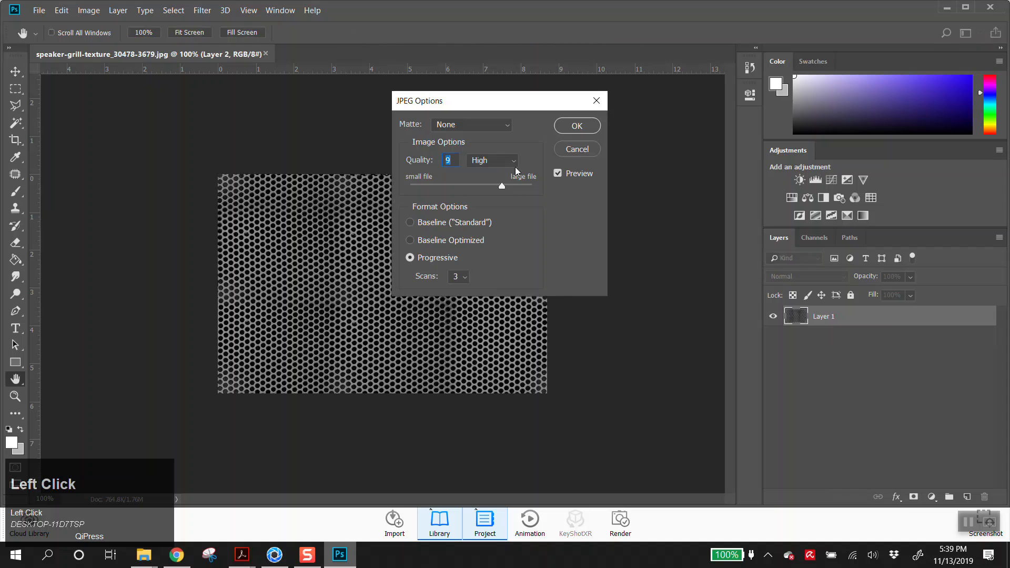
left_click(577, 126)
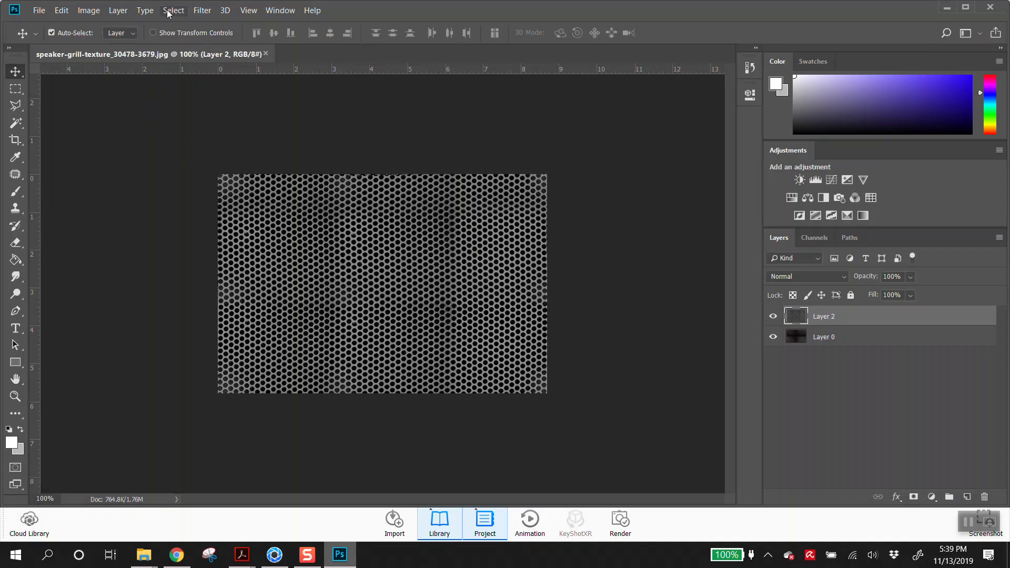
Step: Generate a normal map from Layer 2 with blur 0.5 and detail scale 80%
left_click(198, 13)
mouse_move(286, 143)
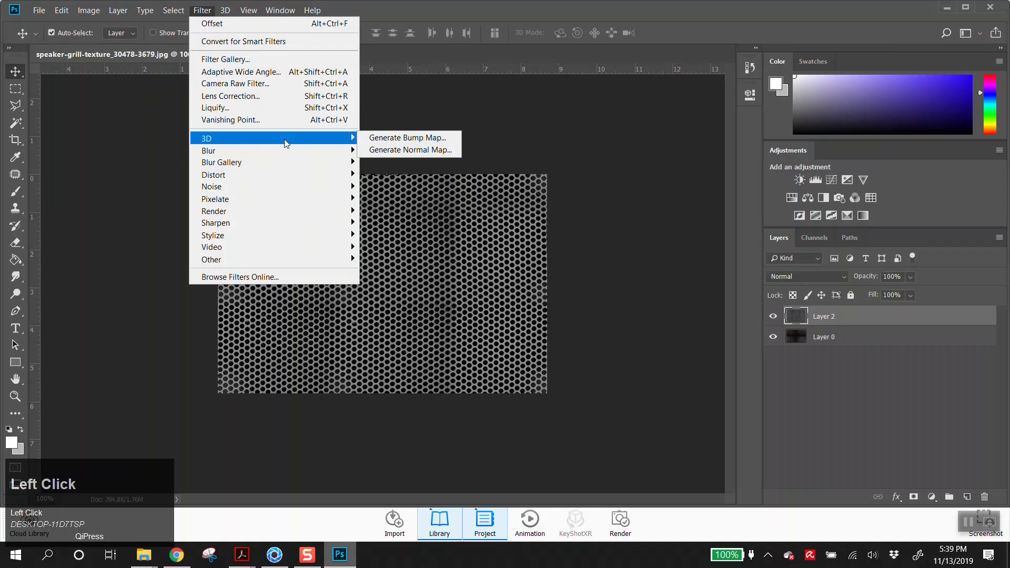
left_click(431, 150)
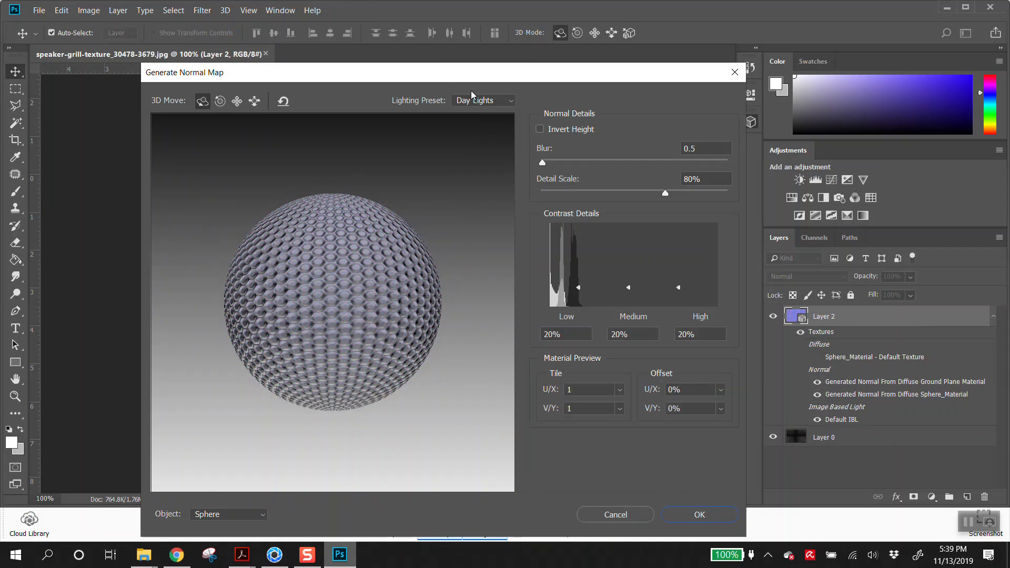
left_click(461, 72)
left_click_drag(460, 72, 749, 49)
left_click(979, 498)
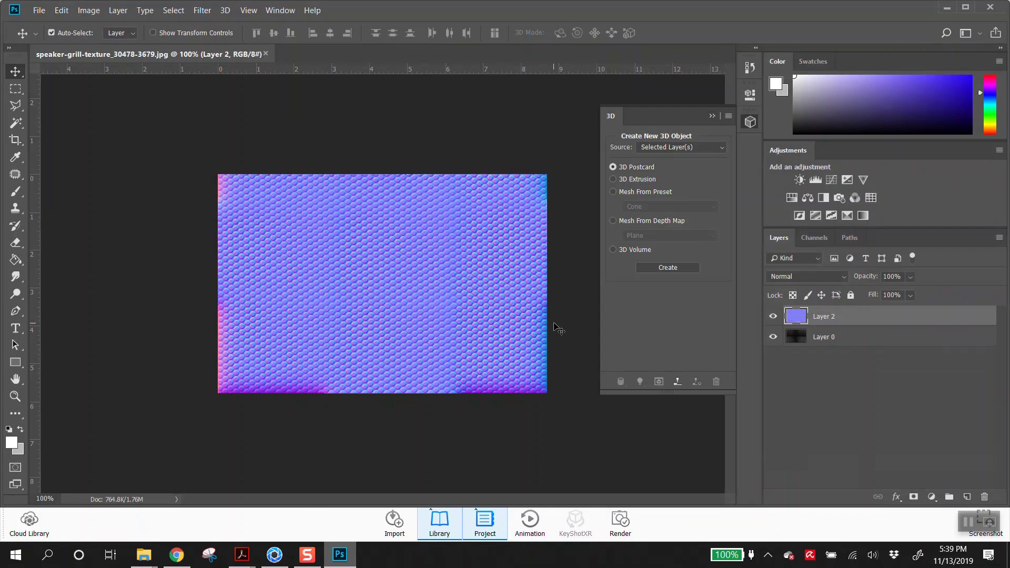
Step: Invert the colors of the normal map on Layer 2 and check its holes up close
key("ctrl+i")
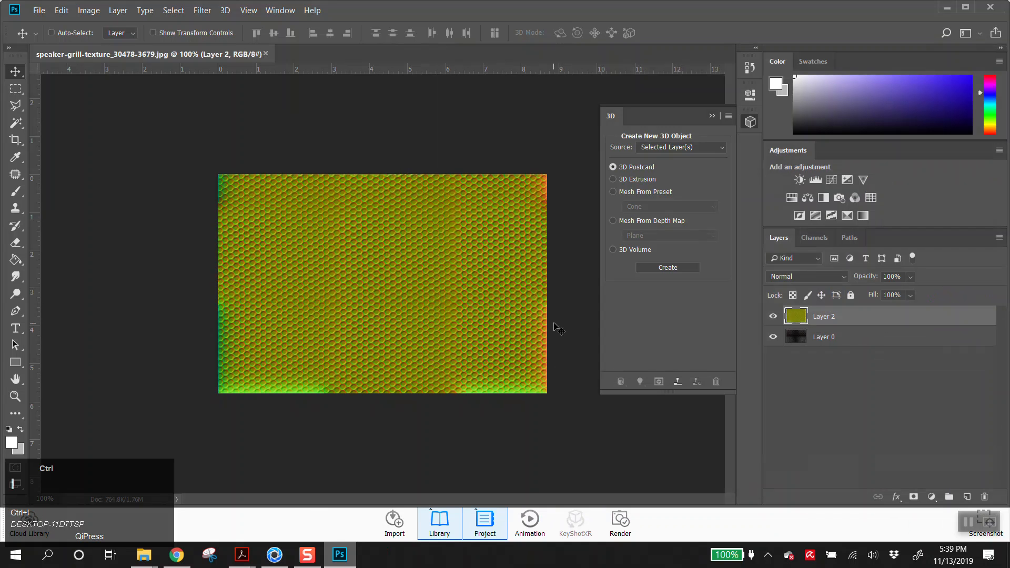
key("ctrl+i")
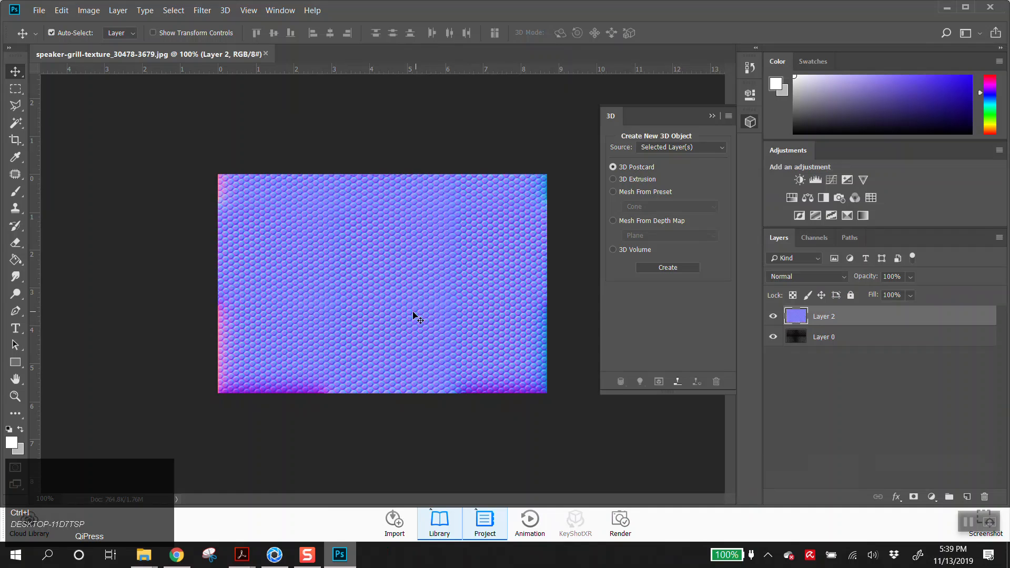
key("ctrl+i")
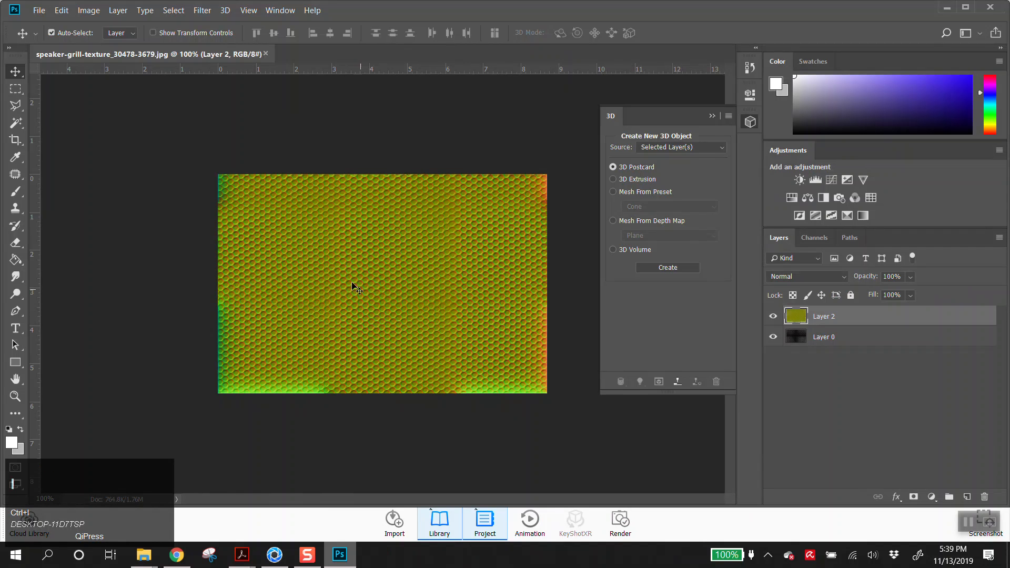
left_click(372, 294, "ctrl")
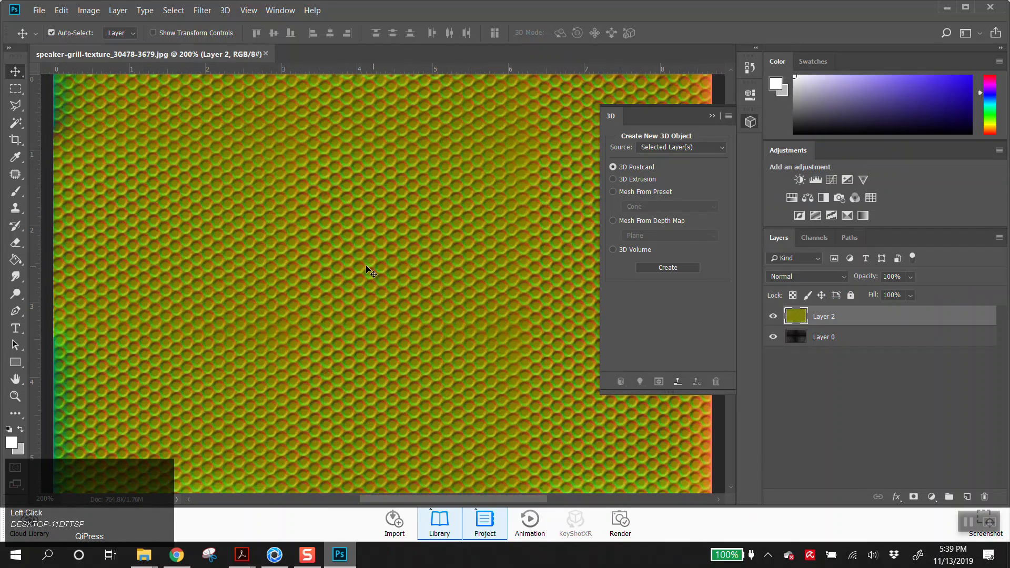
left_click(324, 293, "ctrl+alt")
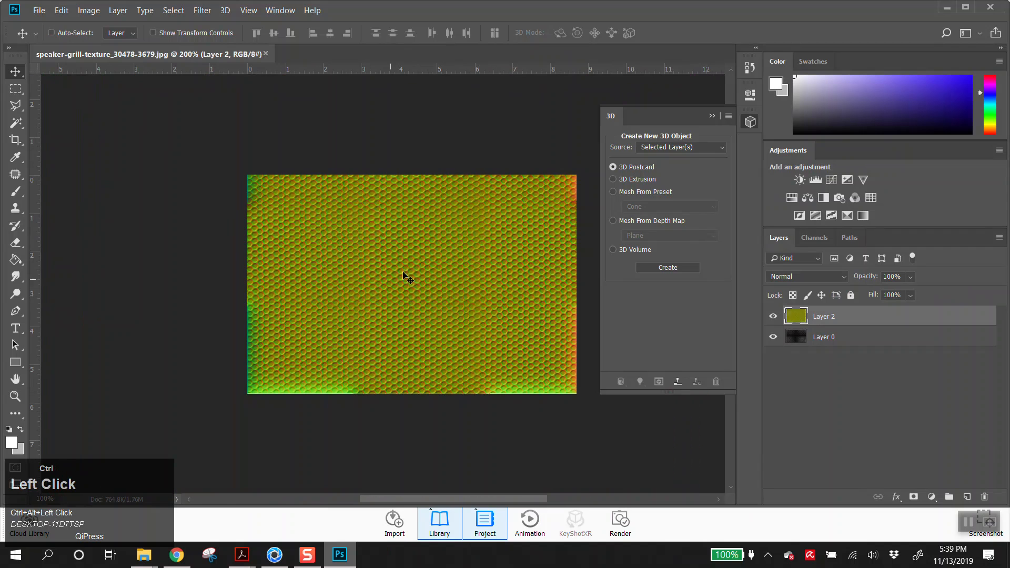
left_click(424, 281, "ctrl")
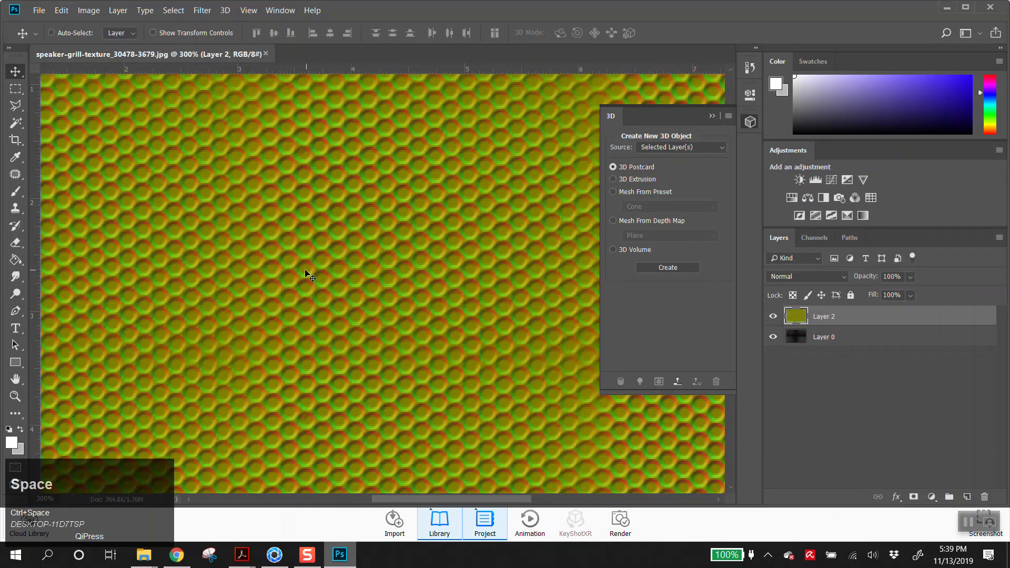
left_click(341, 291, "ctrl+alt")
left_click(340, 291, "ctrl+alt")
left_click(341, 291, "ctrl+alt")
left_click(396, 277, "ctrl")
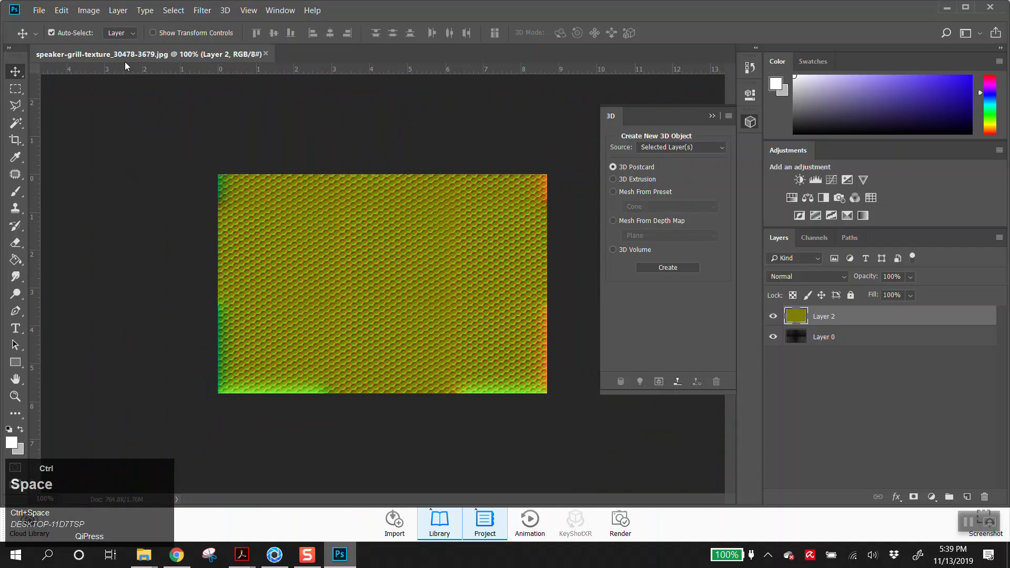
Step: Save a JPEG copy of the inverted normal map on the Desktop as "speaker texture bump" at quality 9
left_click(35, 11)
left_click(80, 147)
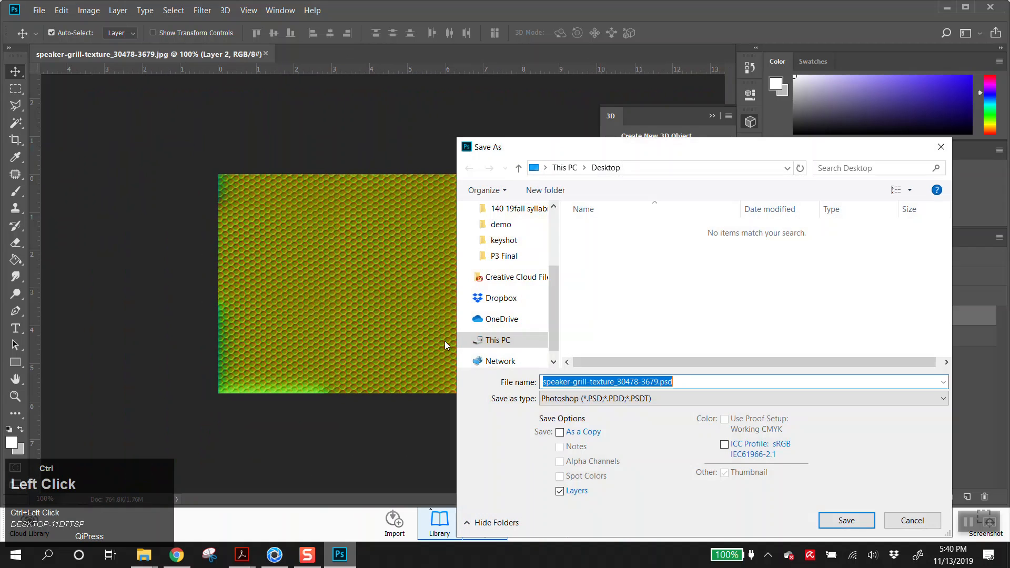
left_click(605, 398)
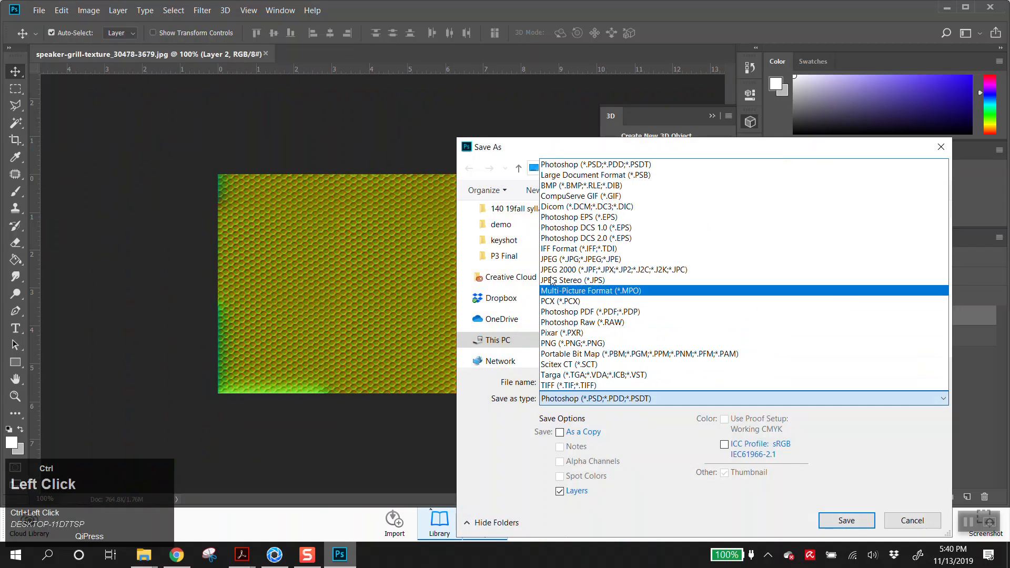
left_click(578, 258)
left_click(609, 229)
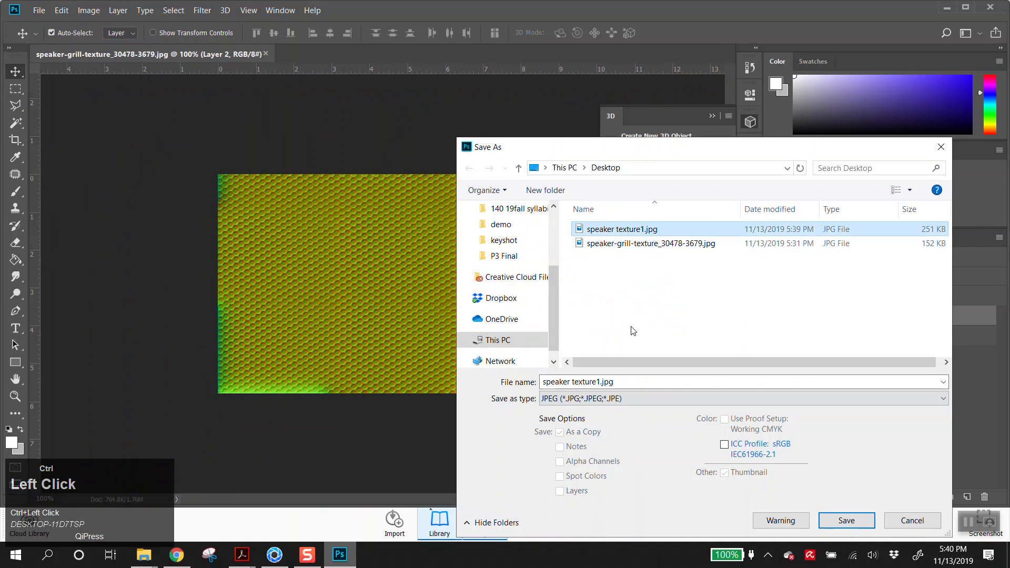
left_click(597, 380)
left_click(597, 382)
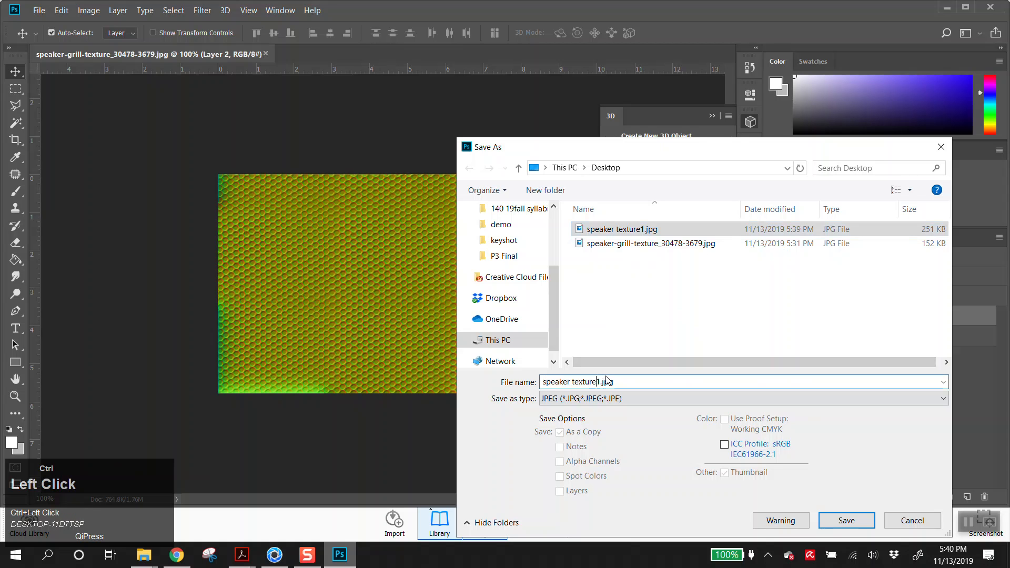
key("Delete")
type("bump")
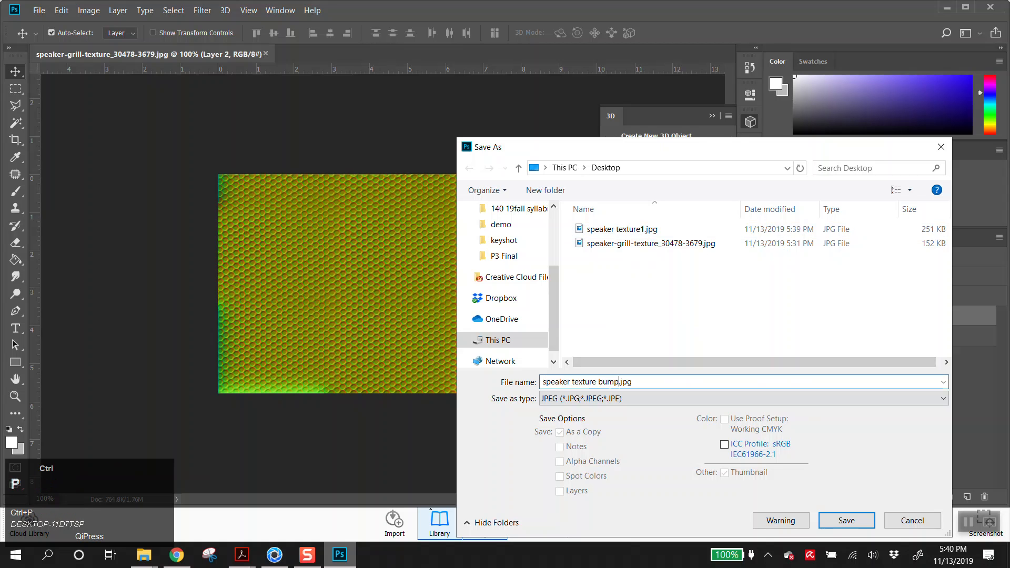
left_click(846, 520, "ctrl")
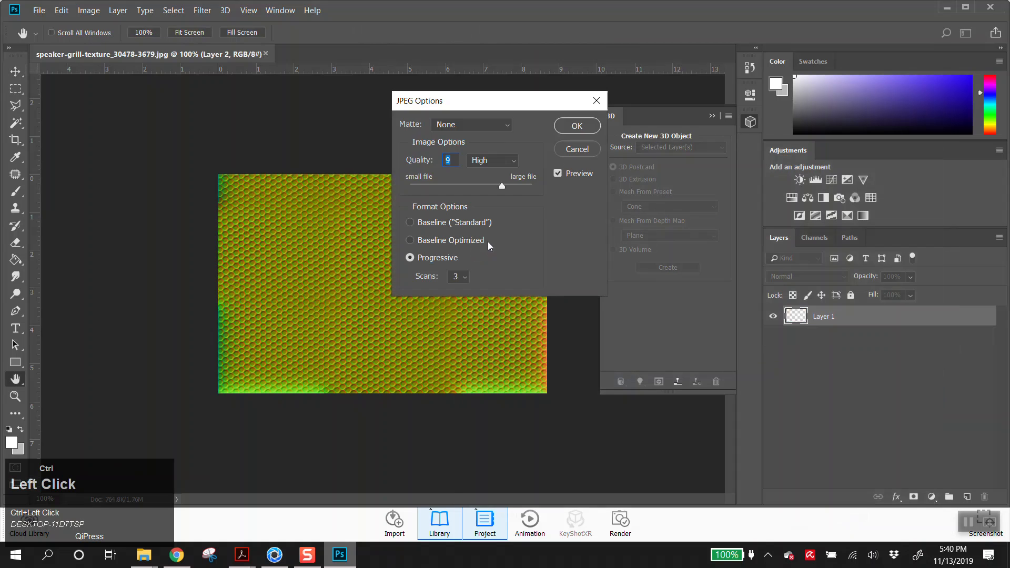
left_click(577, 126)
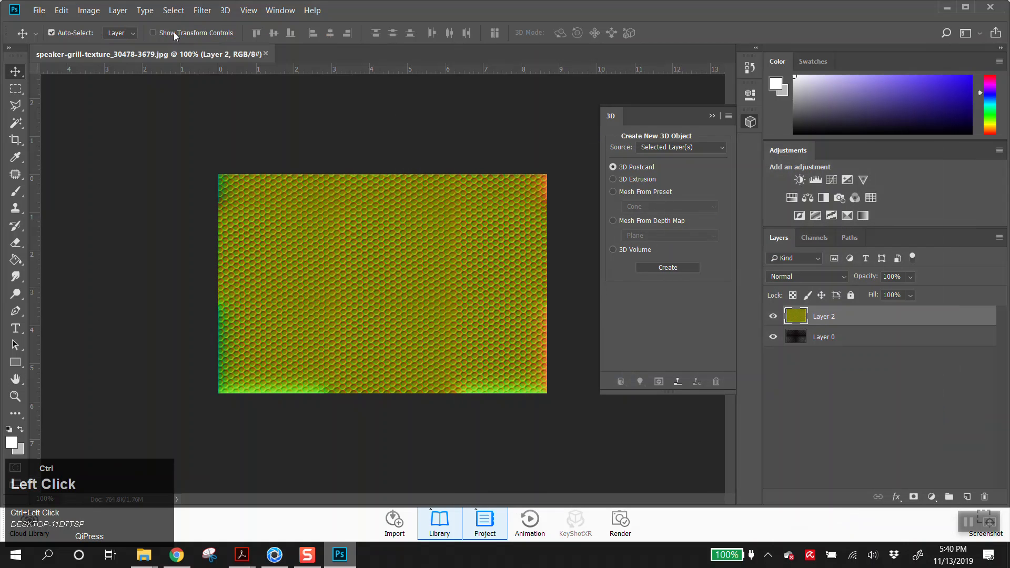
Step: Save the inverted normal map again over "speaker texture bump.jpg" at maximum JPEG quality 12
left_click(45, 12)
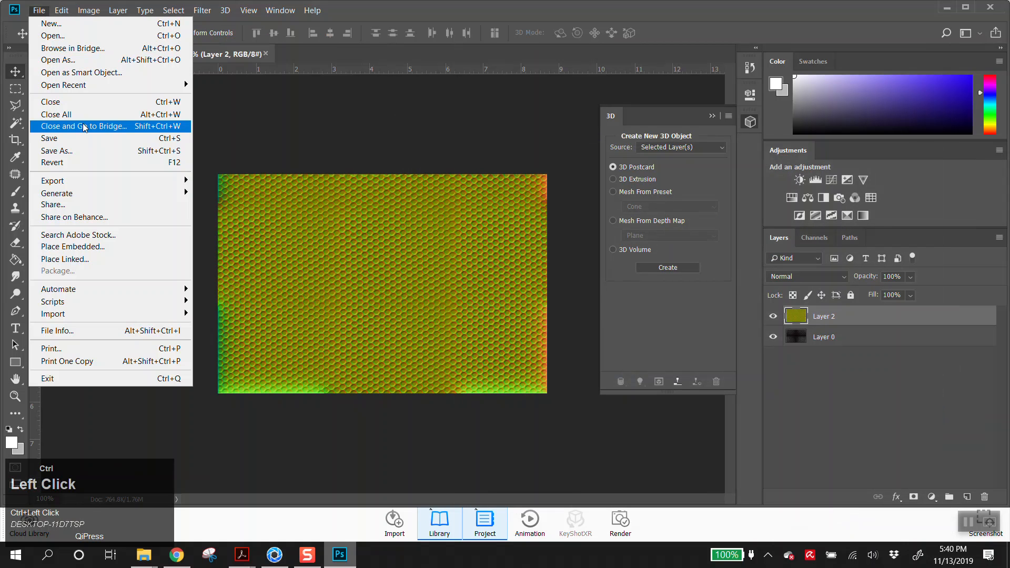
left_click(72, 149)
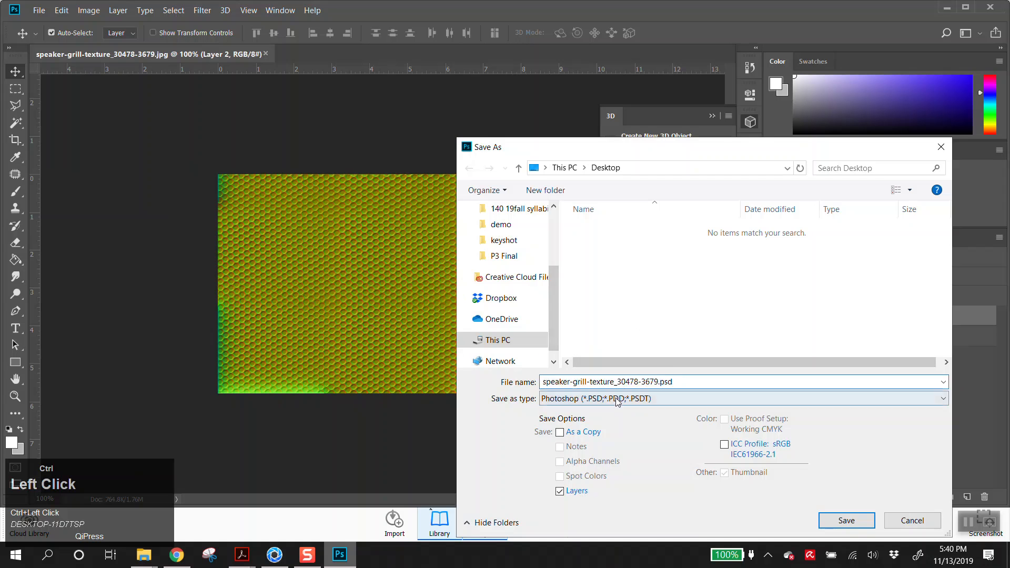
left_click(573, 398)
left_click(576, 258)
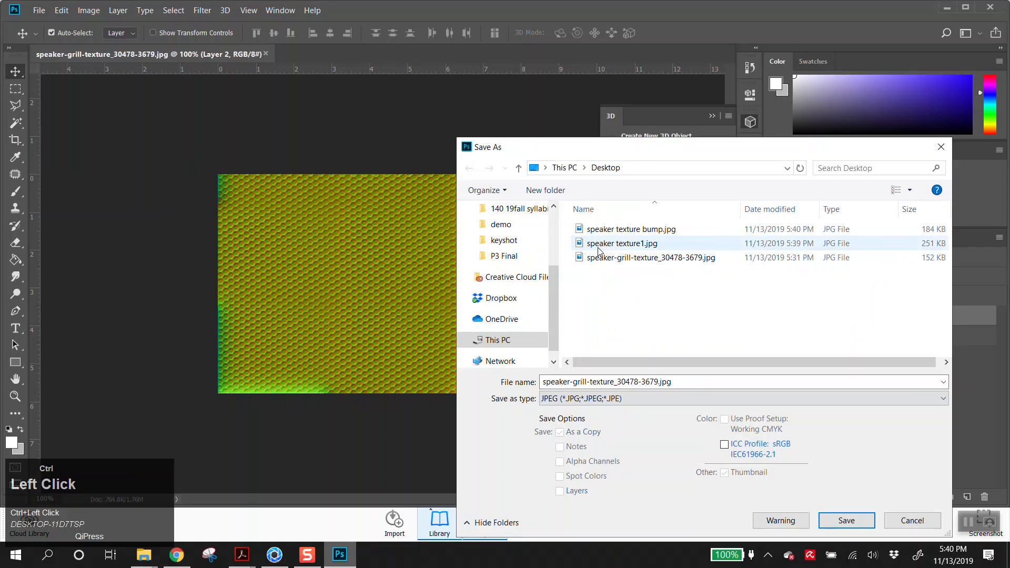
left_click(622, 231)
left_click(852, 523)
left_click(542, 281)
left_click_drag(501, 189, 582, 189, "ctrl")
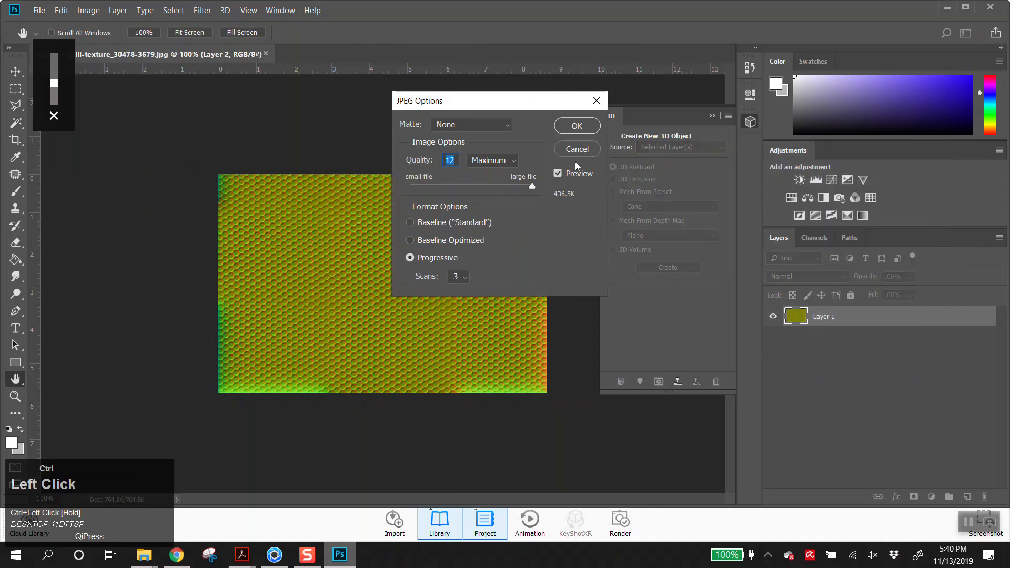
left_click(570, 126)
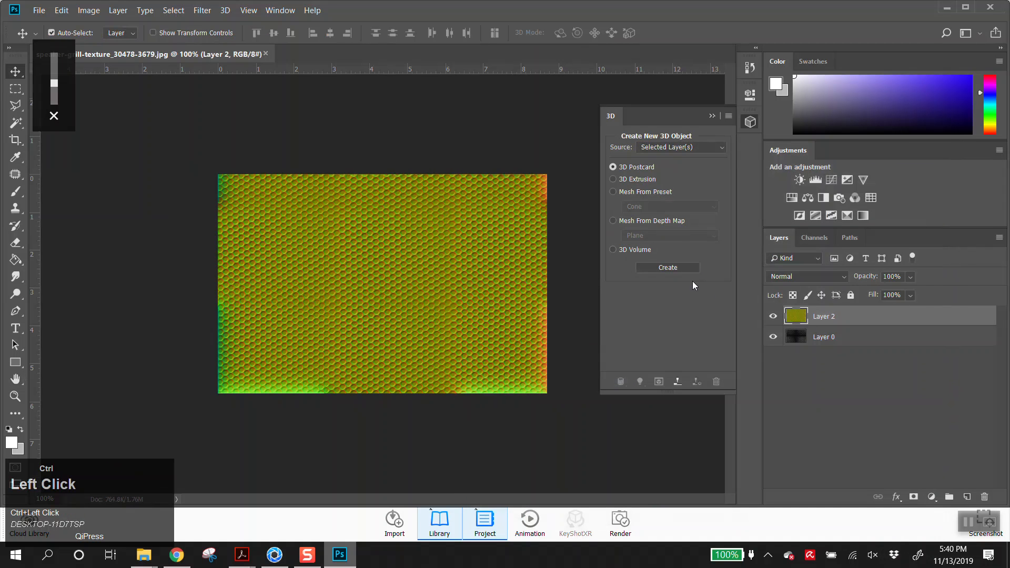
Step: Revert the document to its Desaturate history state, discarding the normal map and the color inversions on Layer 2
left_click(749, 71, "ctrl")
left_click(654, 308)
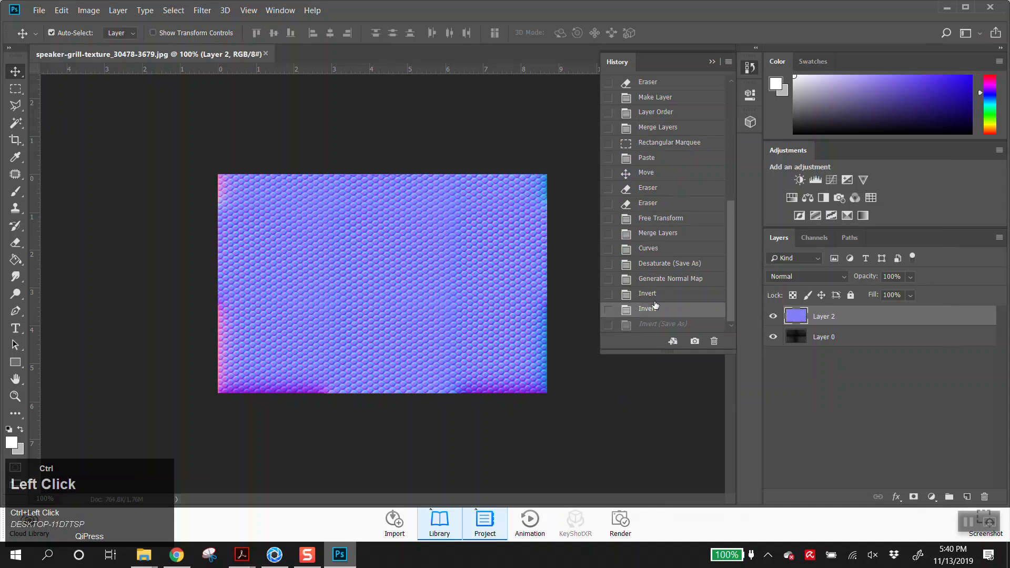
left_click(660, 264)
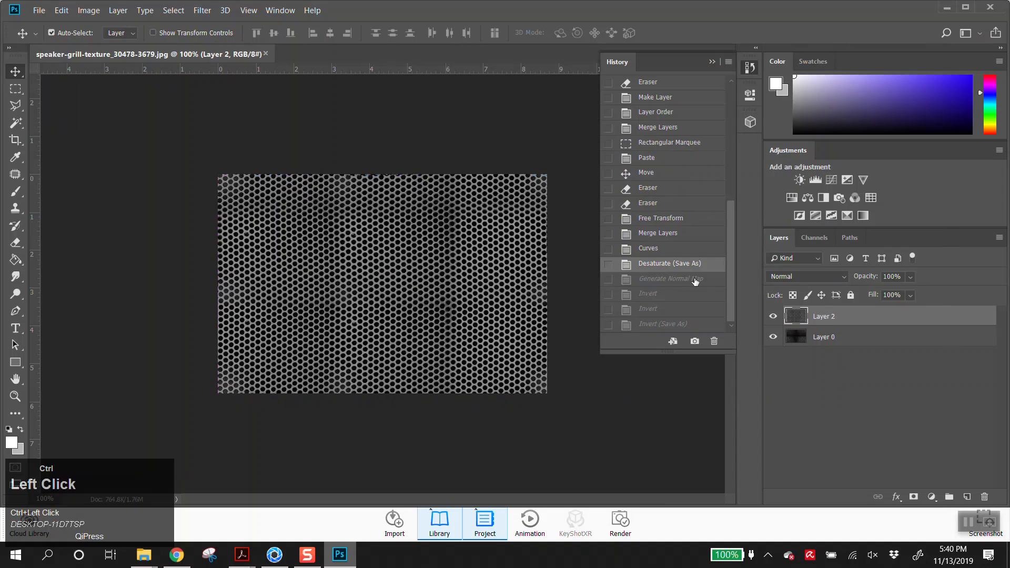
left_click(834, 319, "ctrl")
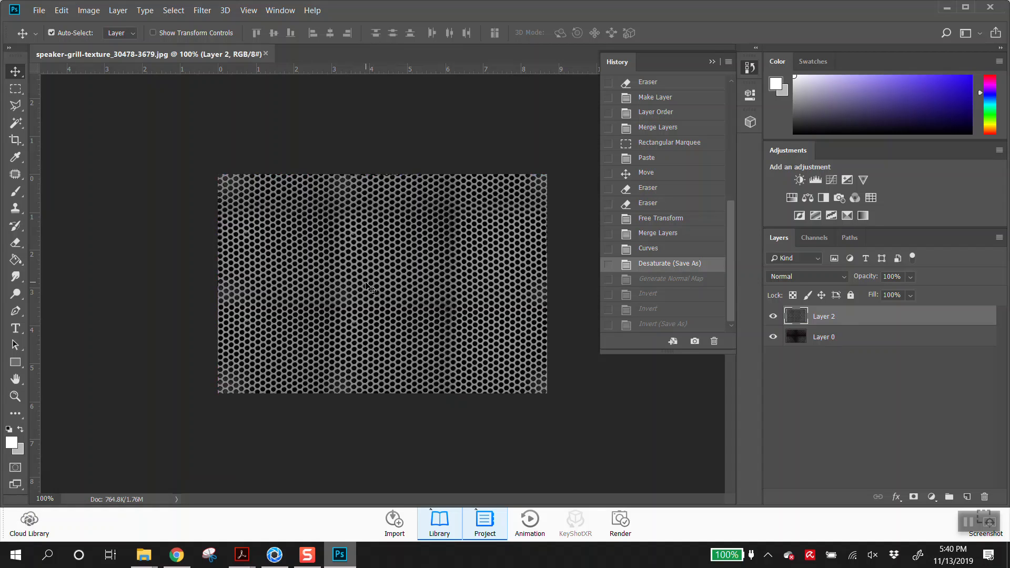
Step: Apply Levels to Layer 2 with the input black point at 32 and the white point at 119
key("ctrl+l")
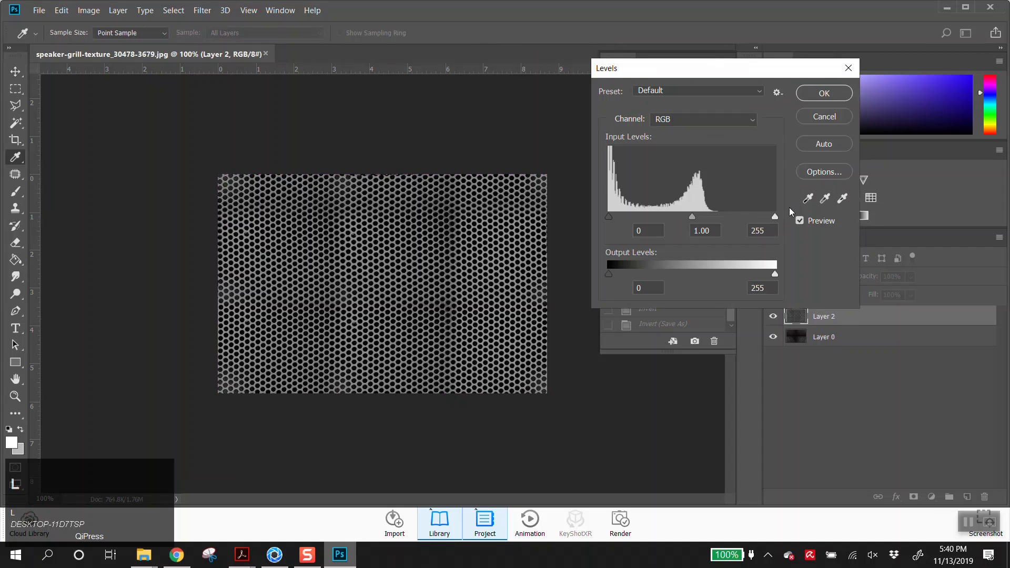
left_click_drag(775, 216, 685, 217)
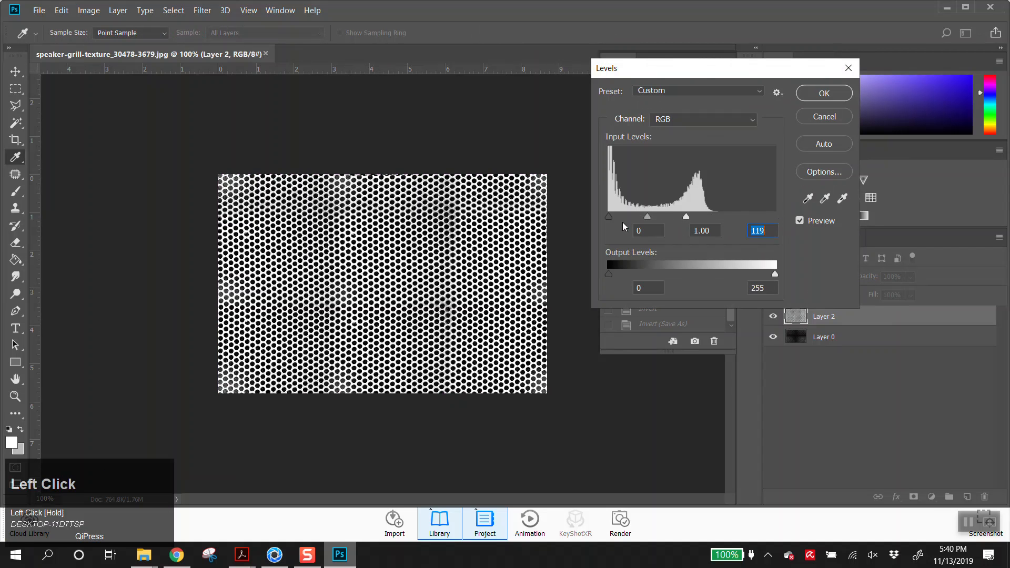
mouse_move(610, 216)
left_mouse_down()
mouse_move(657, 216)
mouse_move(630, 219)
left_mouse_up()
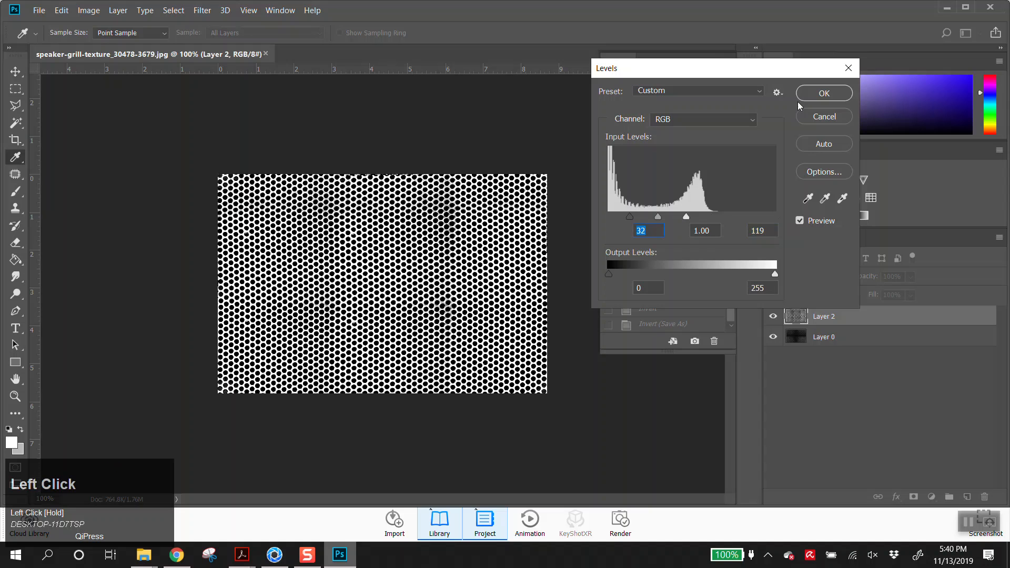
left_click(812, 93)
Step: Save the high-contrast mesh as a JPEG copy named "speaker opacity" on the Desktop at maximum quality 12
left_click(49, 13)
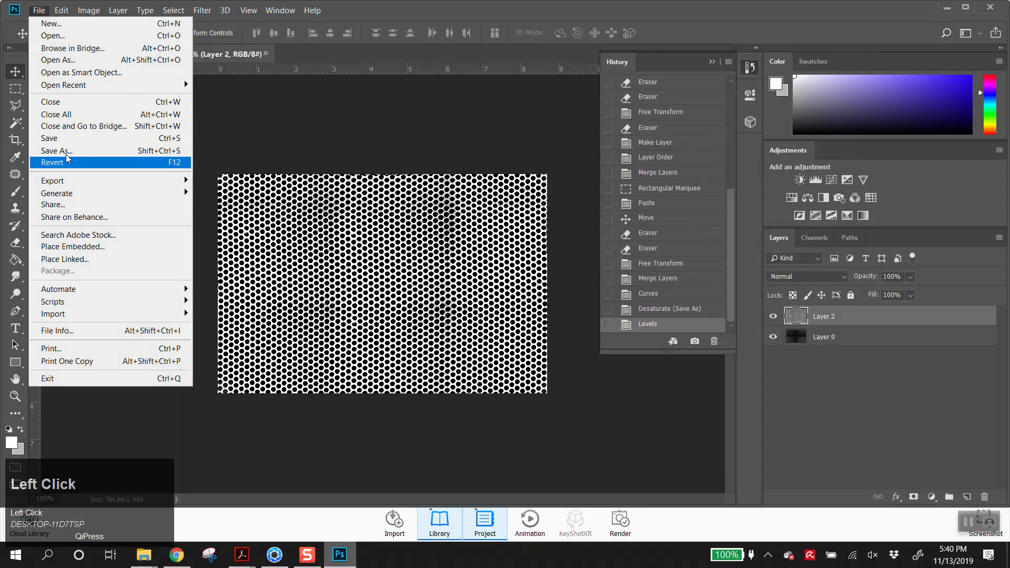
left_click(63, 152)
left_click(591, 401)
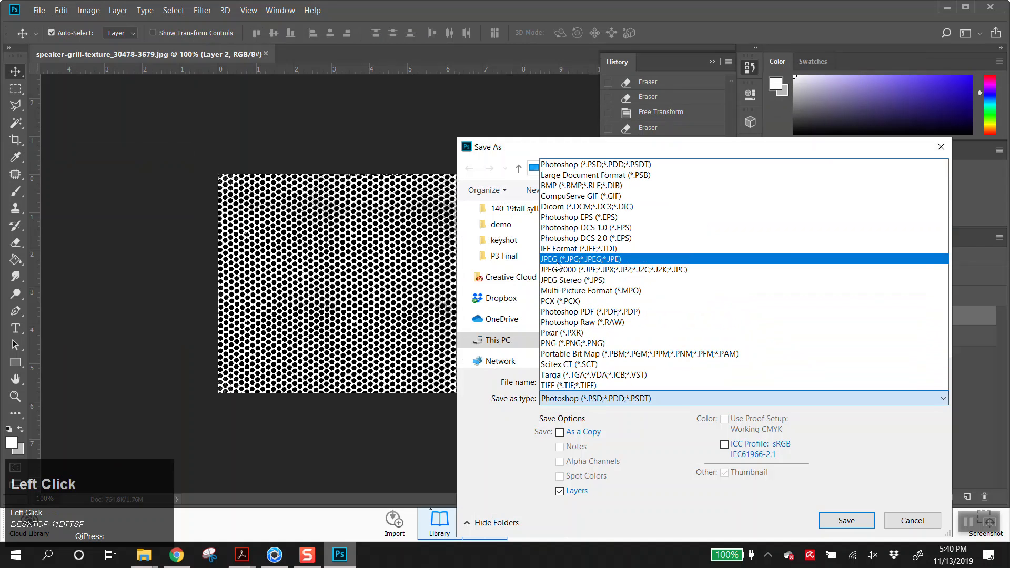
left_click(605, 259)
double_click(643, 381)
type("s")
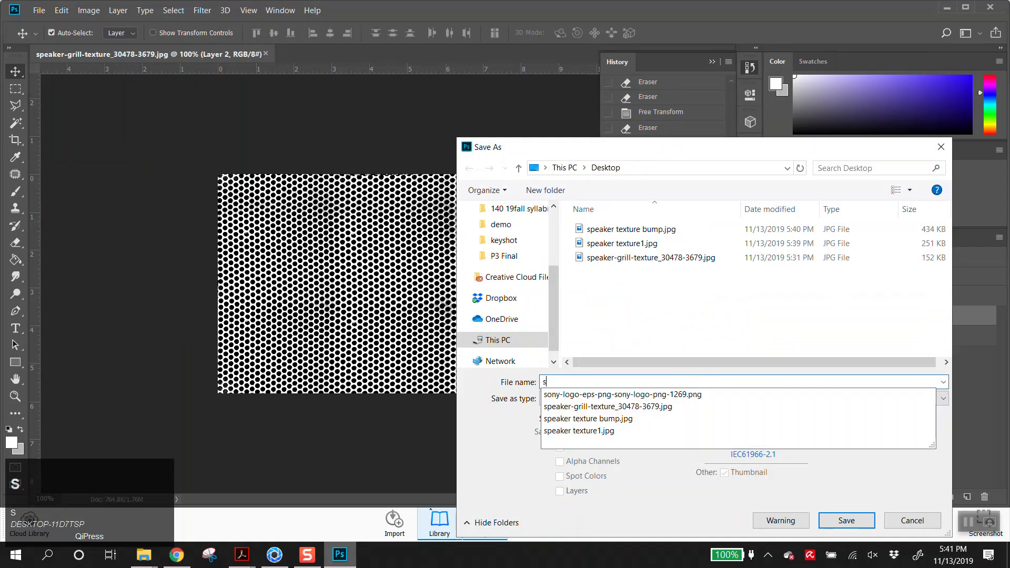
type("peaker opacity")
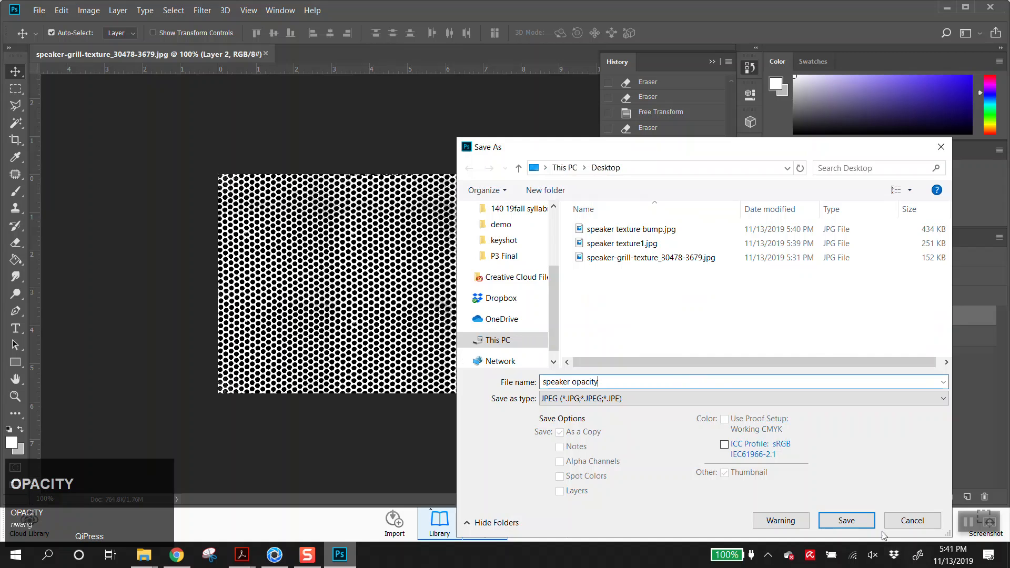
left_click(846, 520)
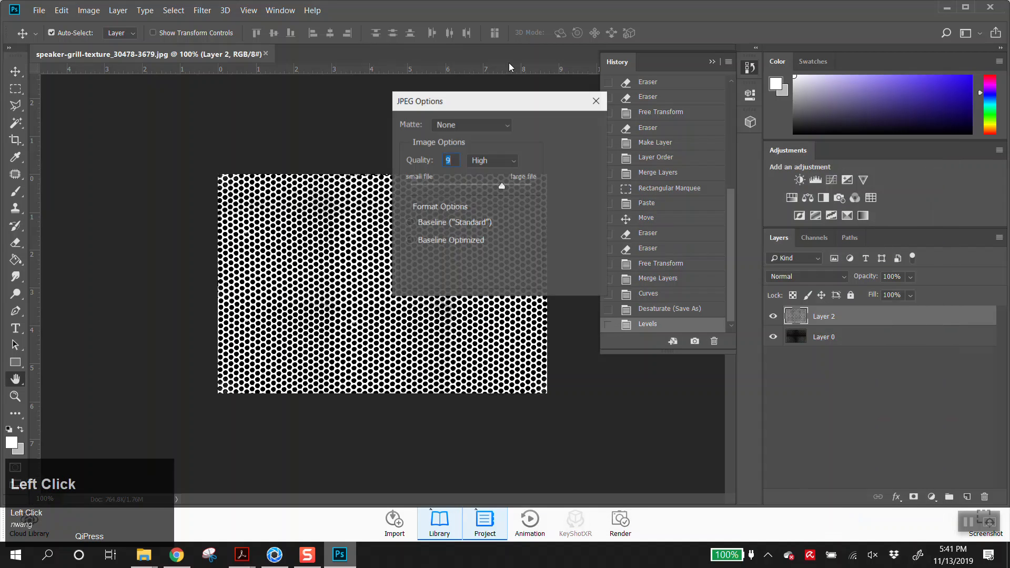
left_click_drag(529, 182, 530, 186)
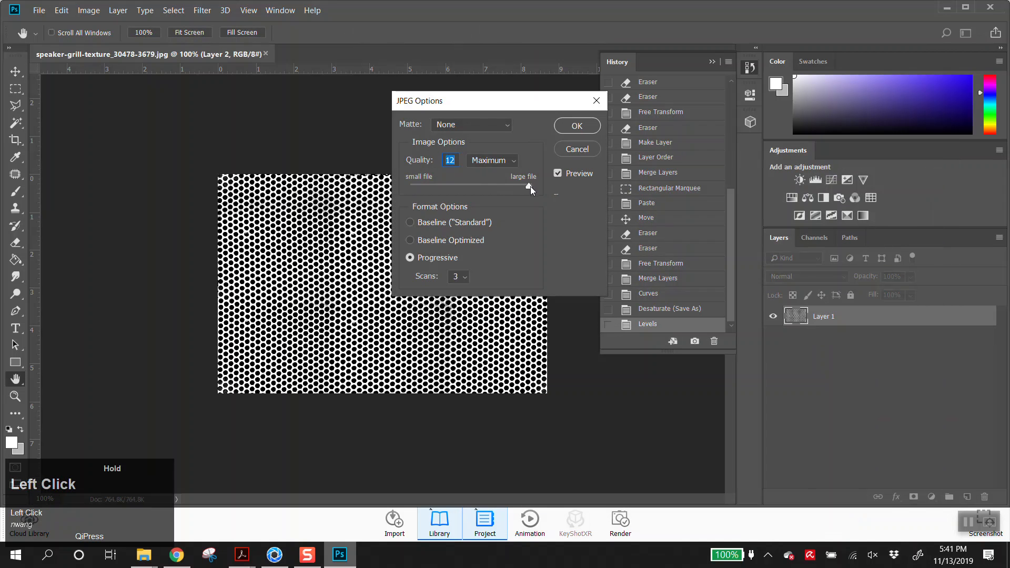
left_click(580, 134)
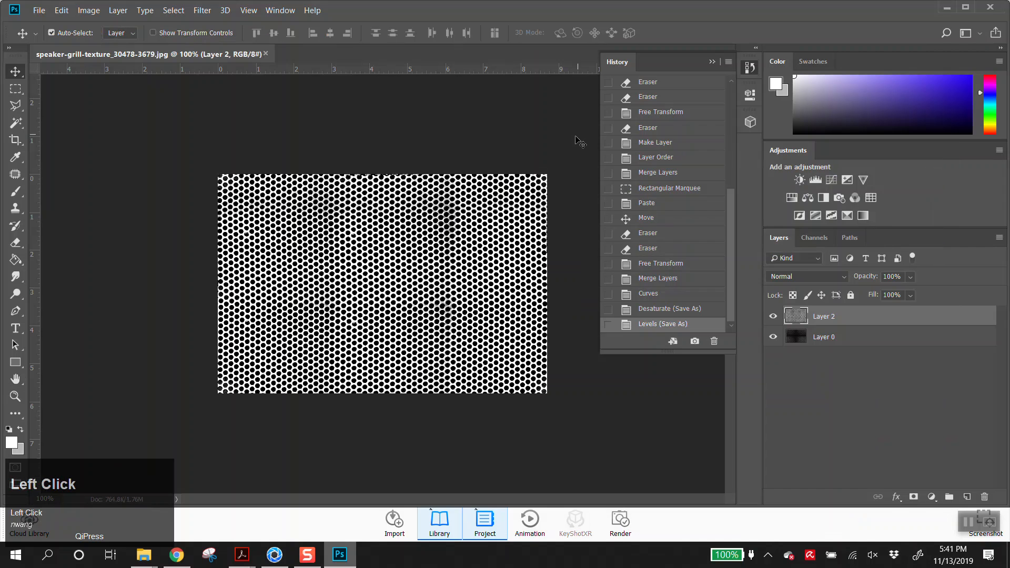
Step: Invert the colors of Layer 2 and save a JPEG copy named "speaker opacity2" on the Desktop
key("ctrl+i")
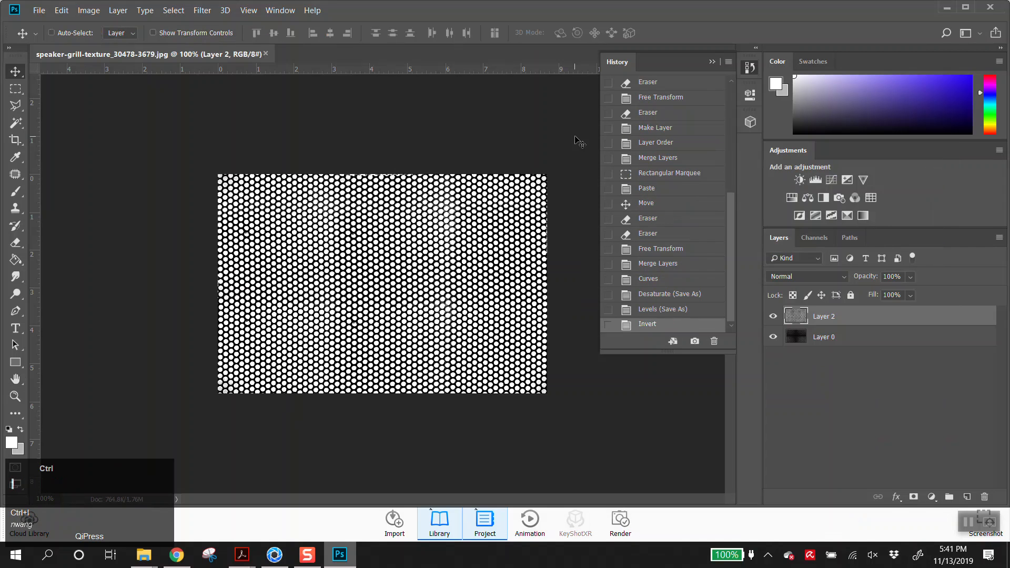
left_click(38, 10)
left_click(89, 149)
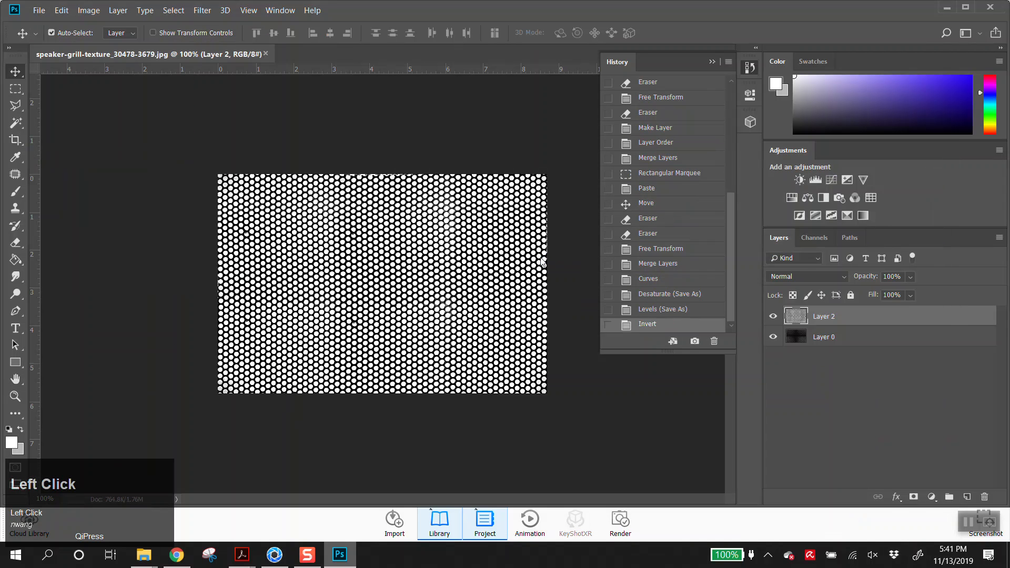
left_click(578, 398)
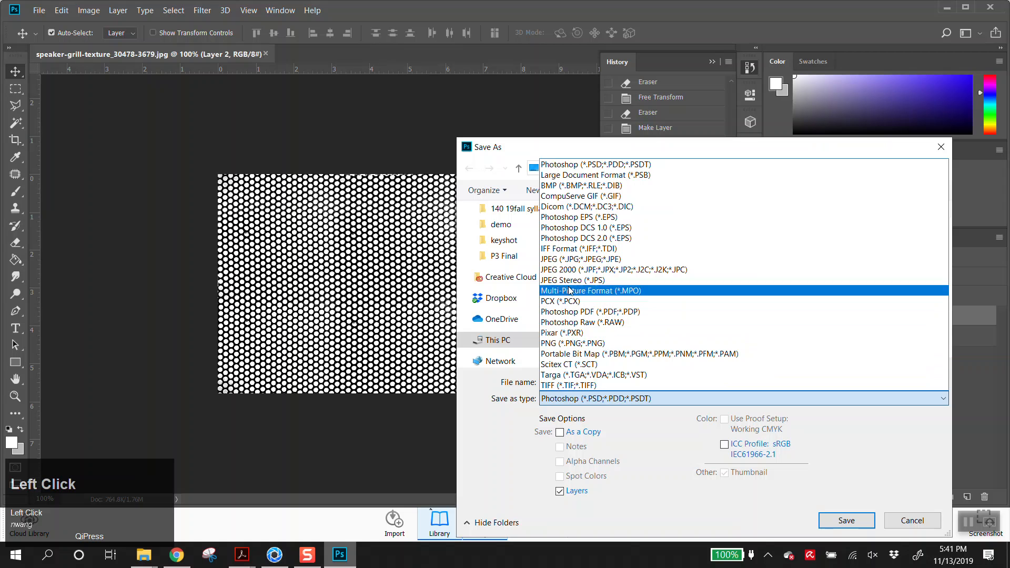
left_click(558, 259)
left_click(644, 230)
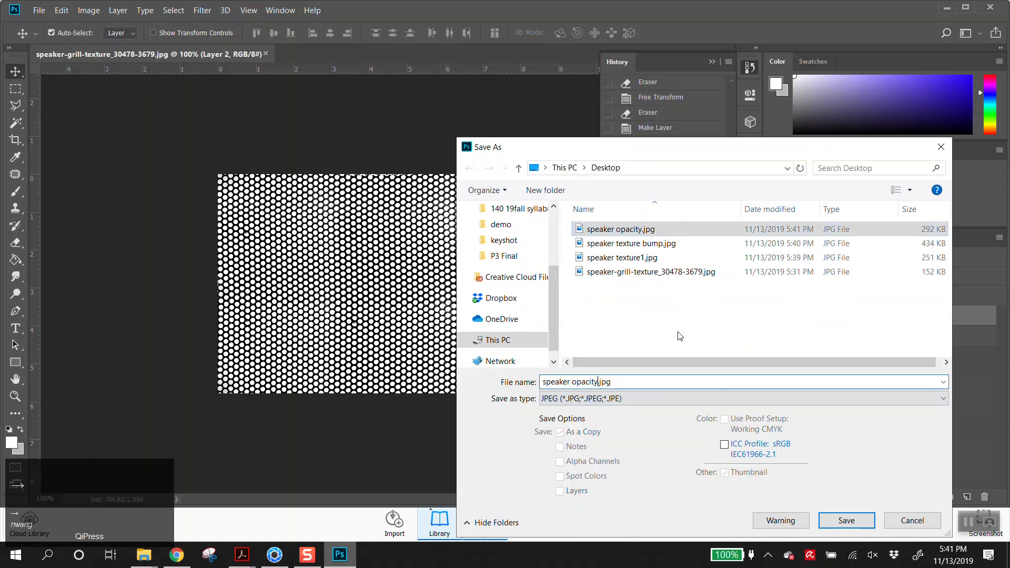
left_click(846, 521)
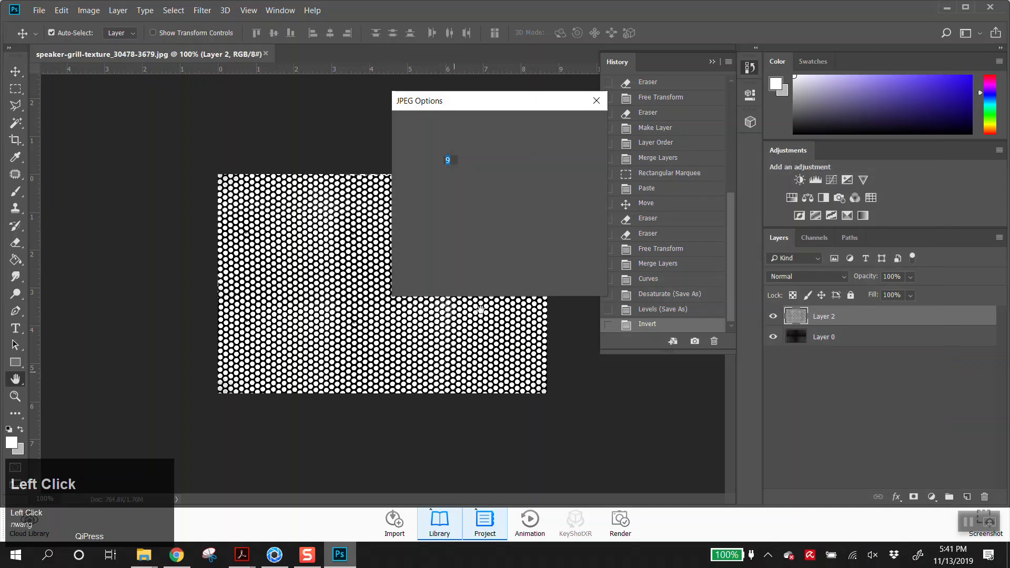
left_click(578, 126)
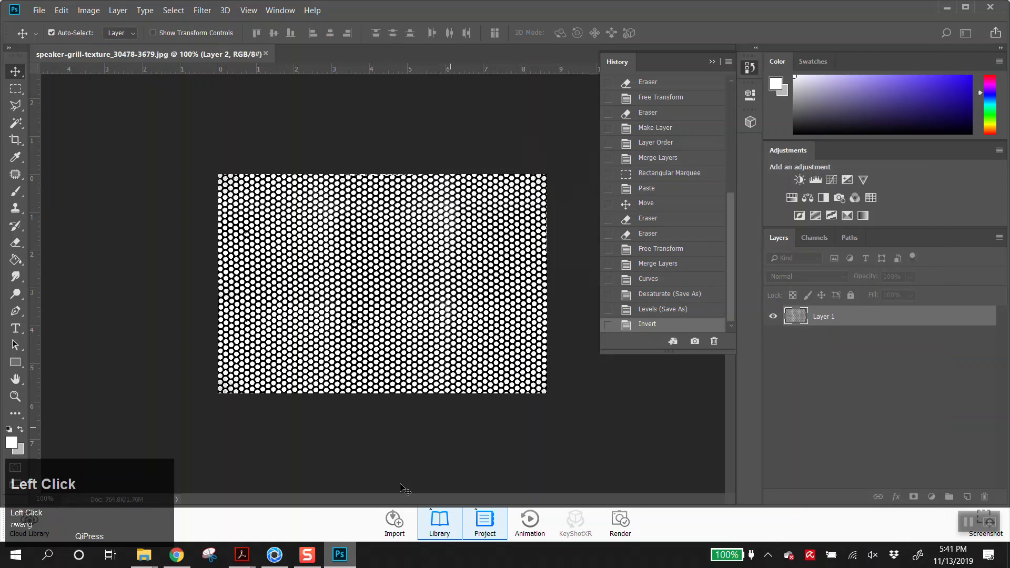
Step: Switch to KeyShot and replace the grille material's diffuse texture with "speaker texture1.jpg" from the Desktop
left_click(278, 561)
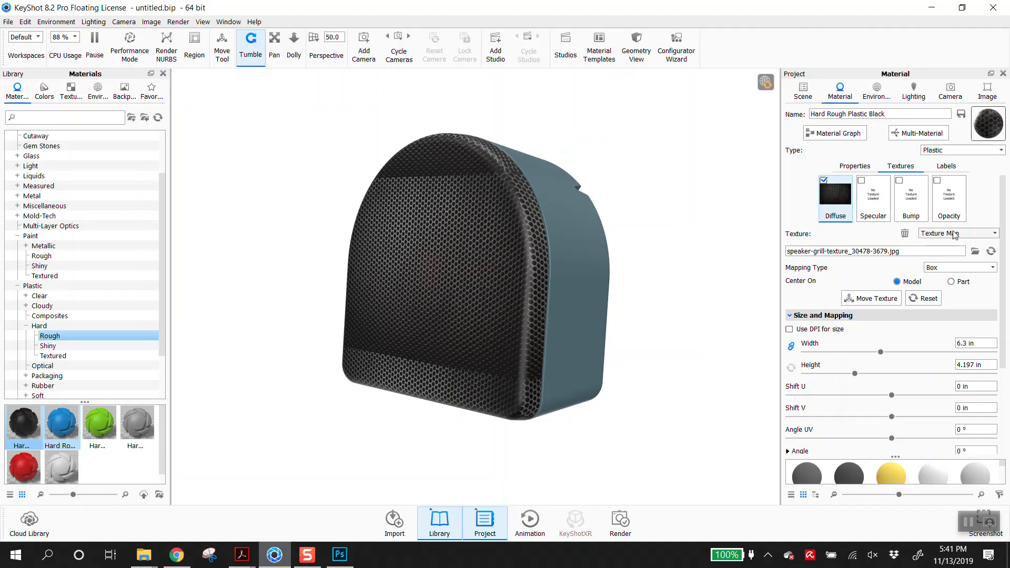
left_click(974, 252)
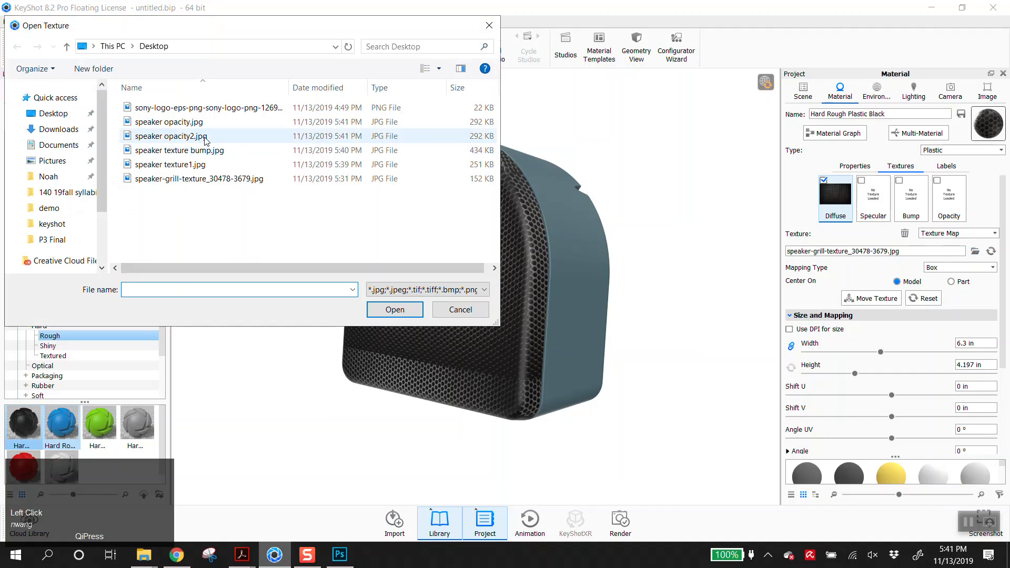
left_click_drag(269, 32, 463, 179)
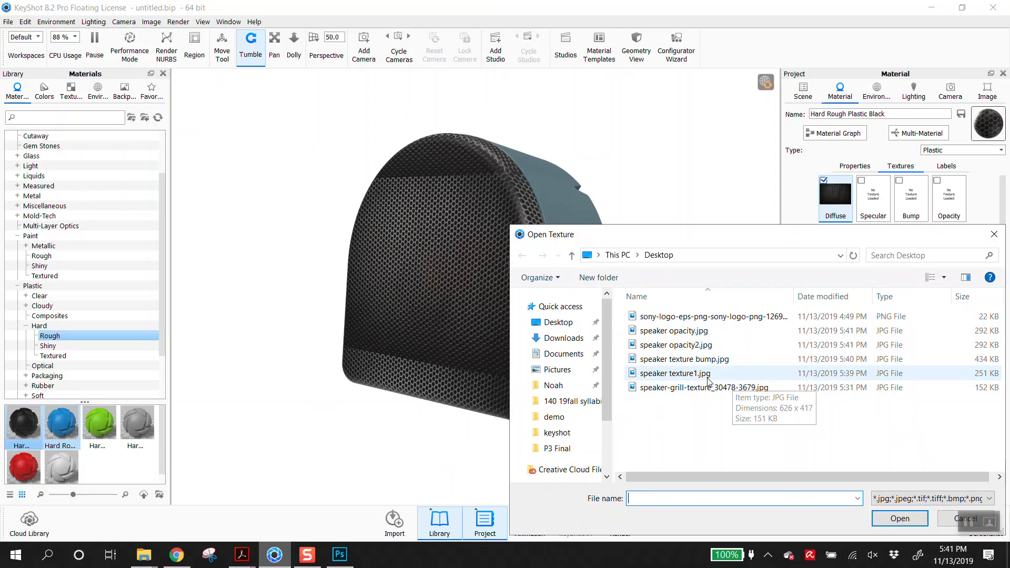
double_click(686, 376)
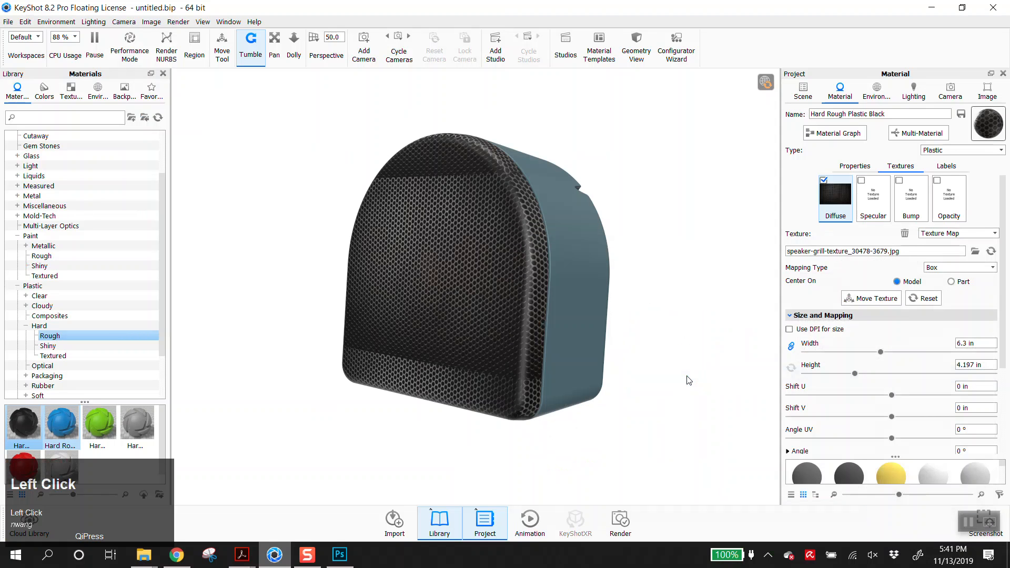
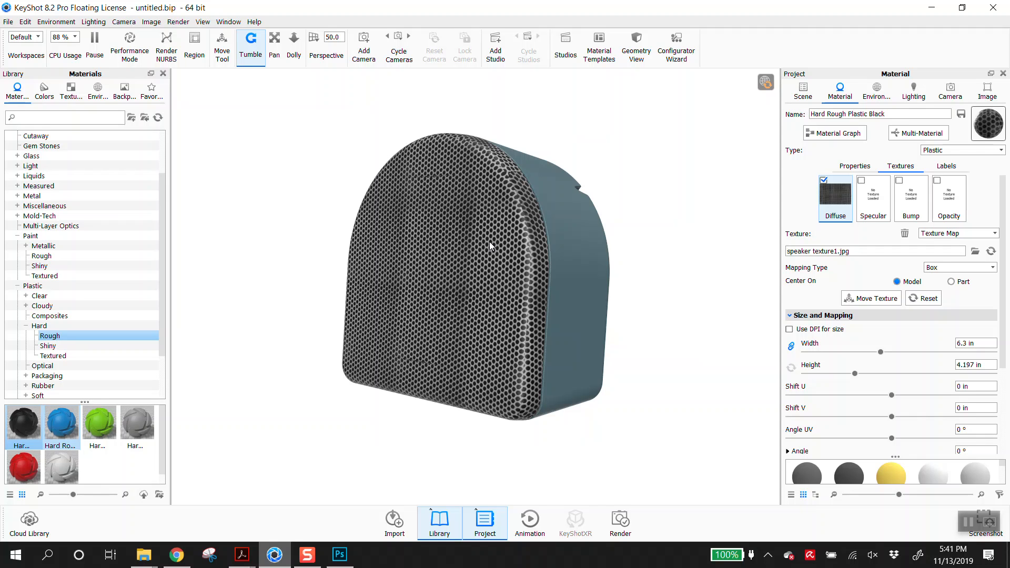
Step: Enlarge the diffuse texture to a width of 6.583 in and inspect the pattern along the grille's curved edge
left_click_drag(881, 352, 887, 355)
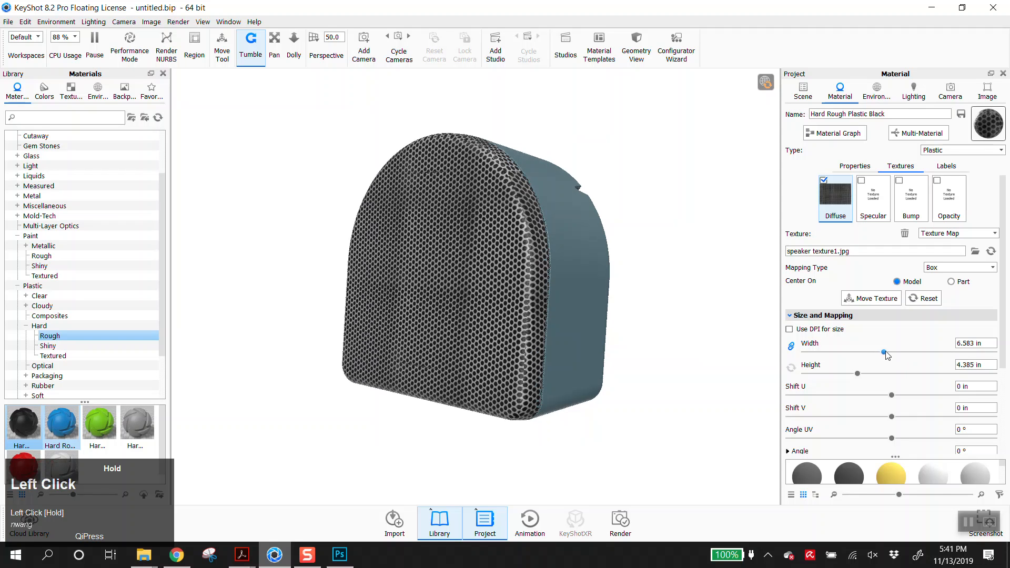
left_click(955, 269)
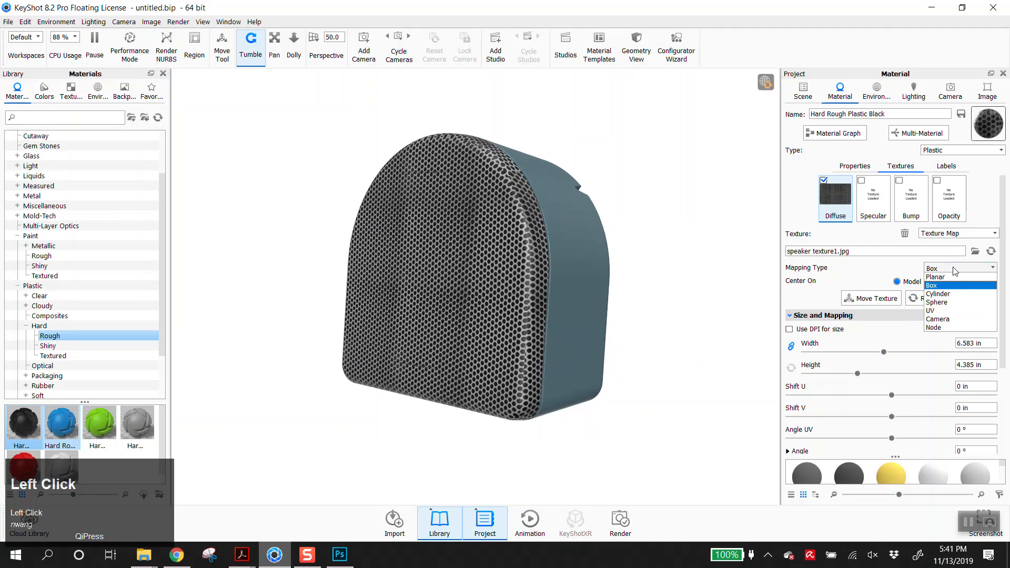
left_click(955, 269)
scroll(539, 377, "up", 5)
left_click_drag(579, 386, 531, 320)
scroll(566, 385, "up", 3)
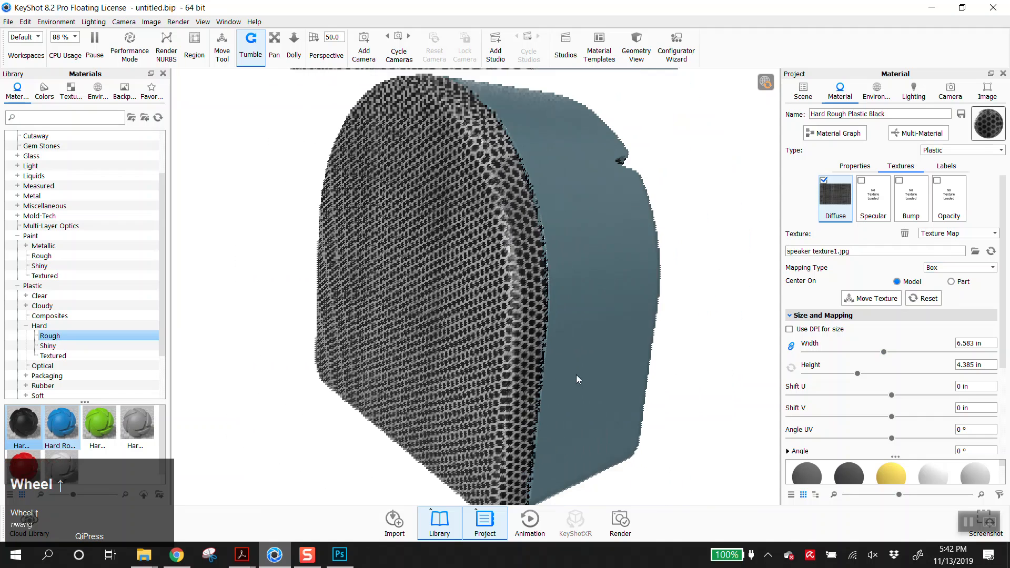
Step: Try the Sphere and Cylinder mapping types for the diffuse texture and compare them on the grille
left_click(942, 268)
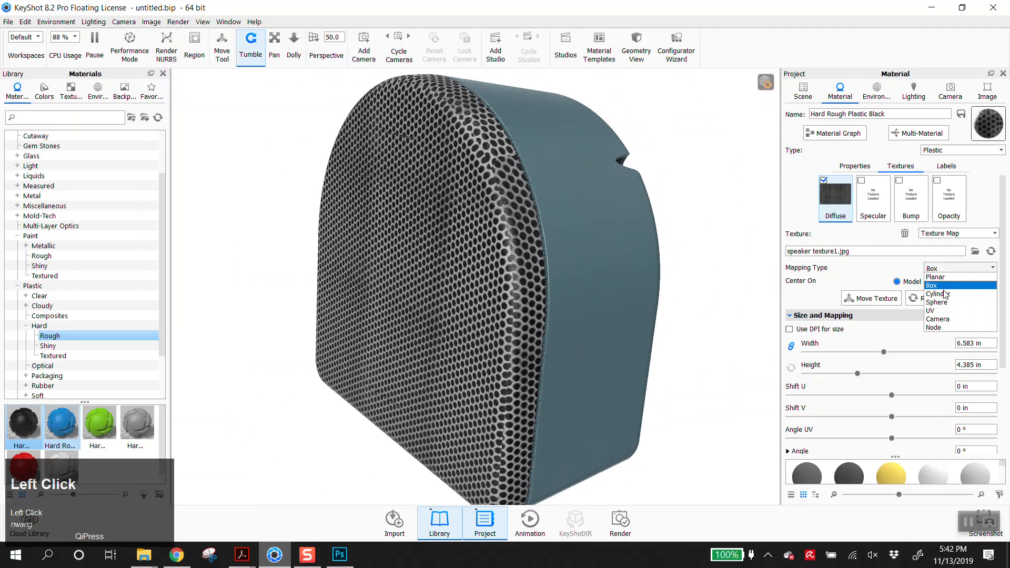
left_click(942, 302)
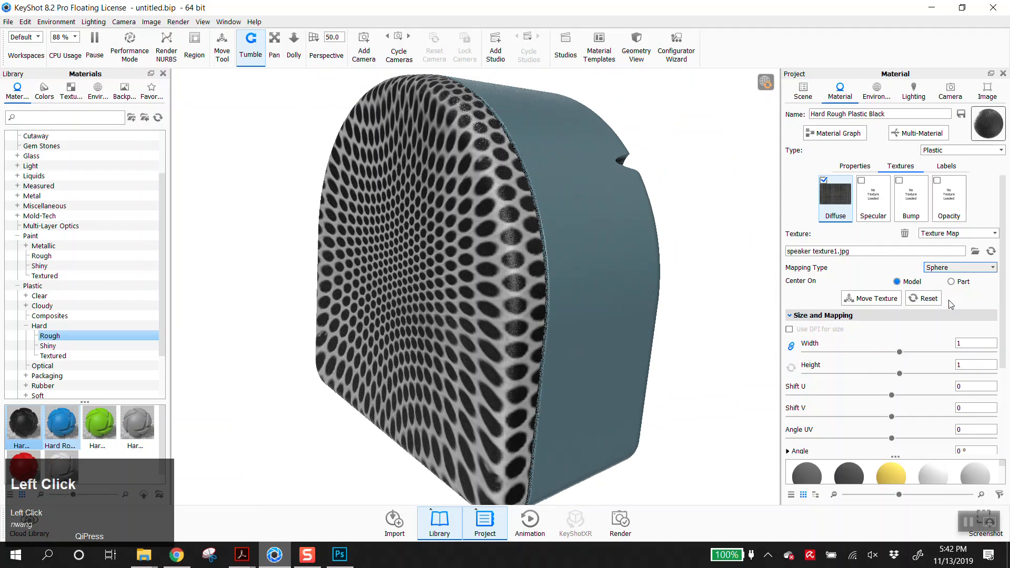
scroll(654, 342, "up", 3)
left_click_drag(655, 341, 604, 428)
left_click(940, 300)
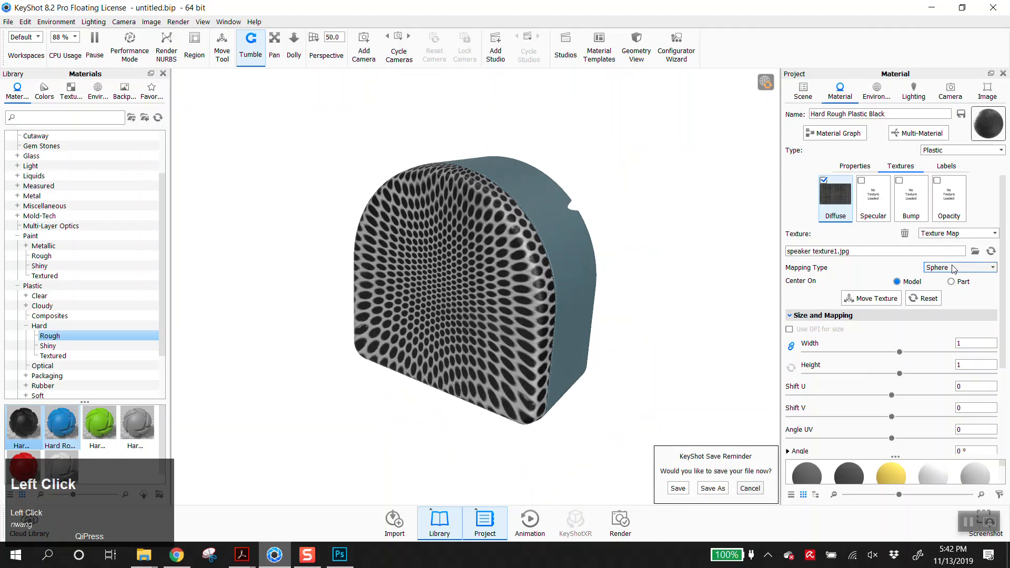
left_click(953, 267)
left_click(943, 297)
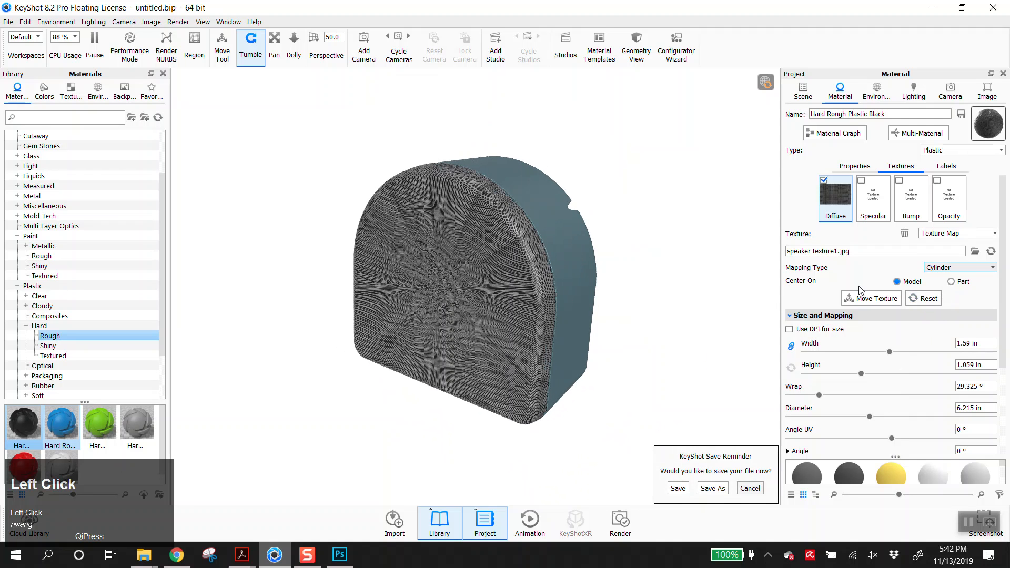
left_click(954, 268)
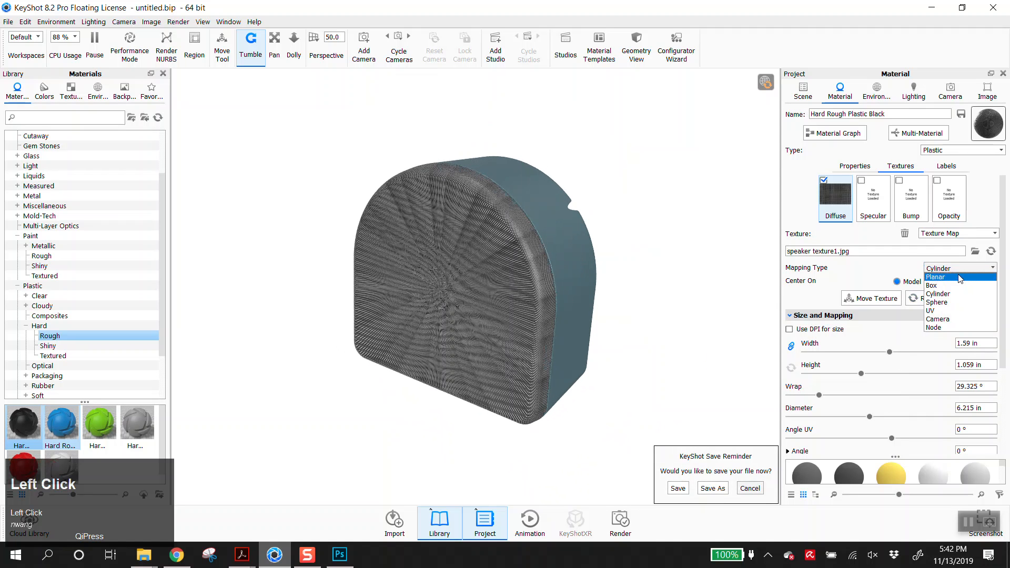
left_click(957, 303)
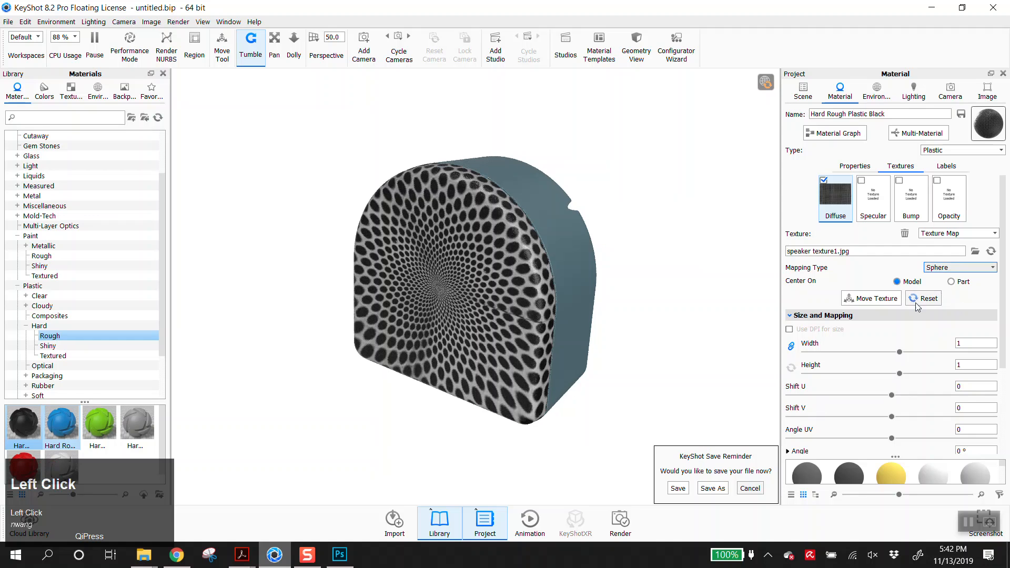
Step: Try to reposition the sphere-mapped texture on the grille with Move Texture
left_click(889, 300)
left_click_drag(428, 296, 369, 229)
left_click(577, 494)
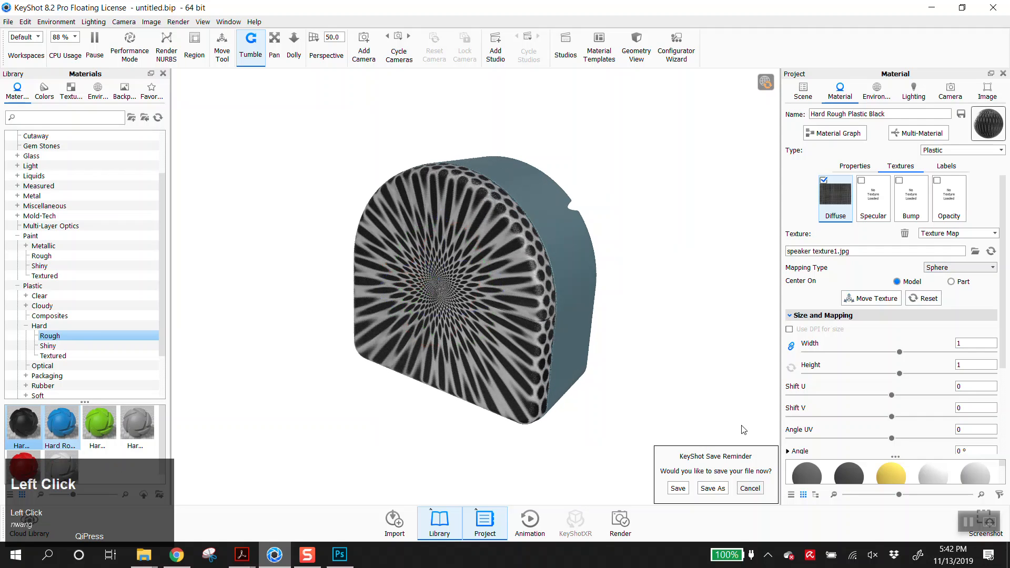
Step: Set the diffuse texture's mapping type back to Box
left_click(980, 269)
left_click(946, 285)
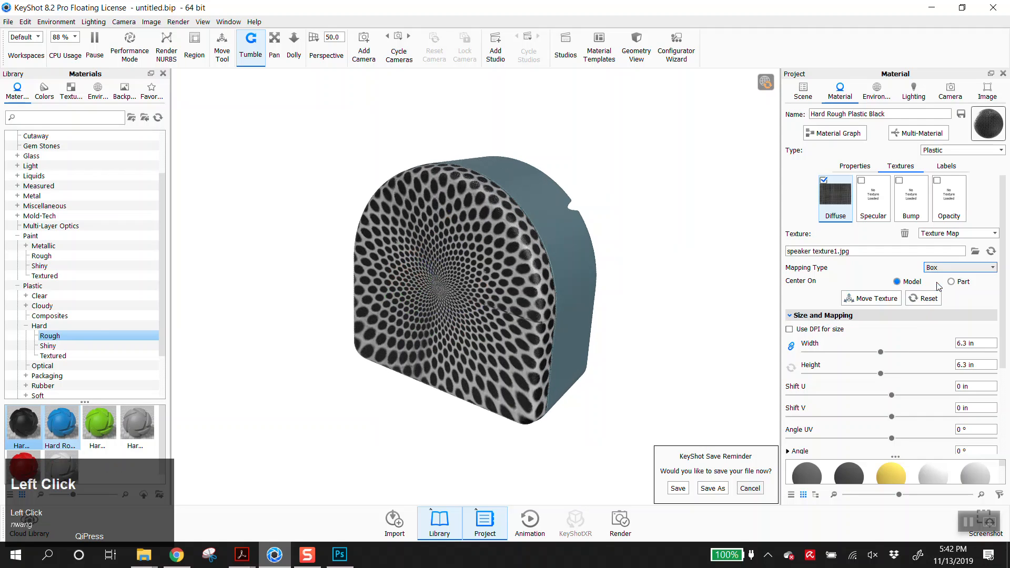
Step: Reset the position of the box-mapped diffuse texture and keep Box as its mapping type
left_click(921, 298)
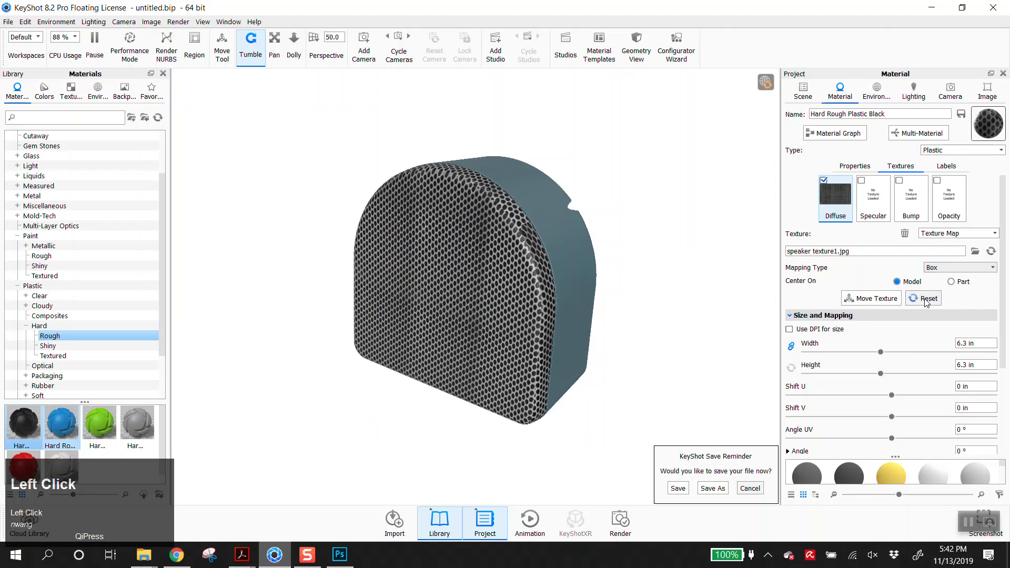
left_click(960, 267)
left_click(970, 285)
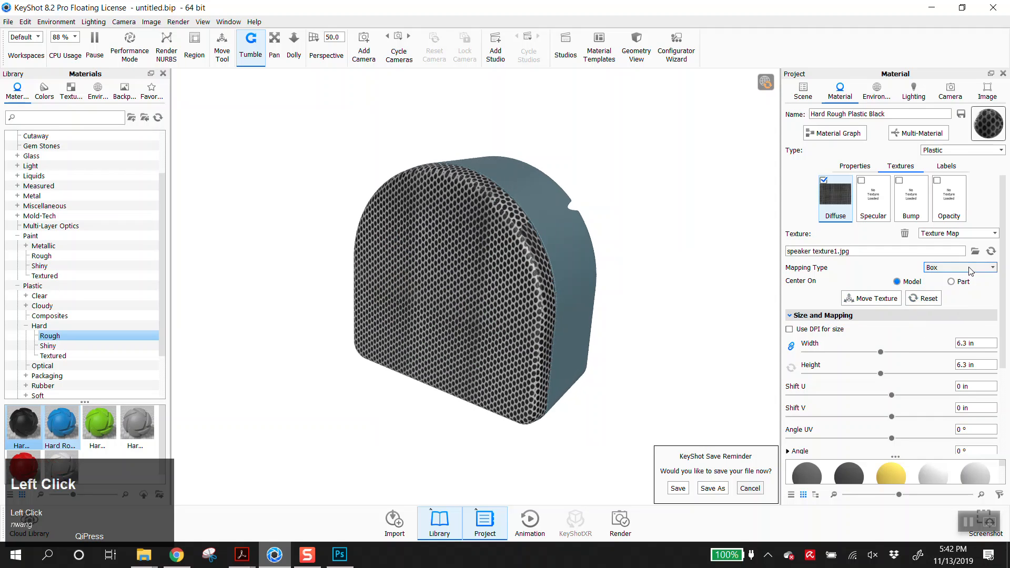
scroll(968, 303, "down", 3)
scroll(968, 307, "up", 3)
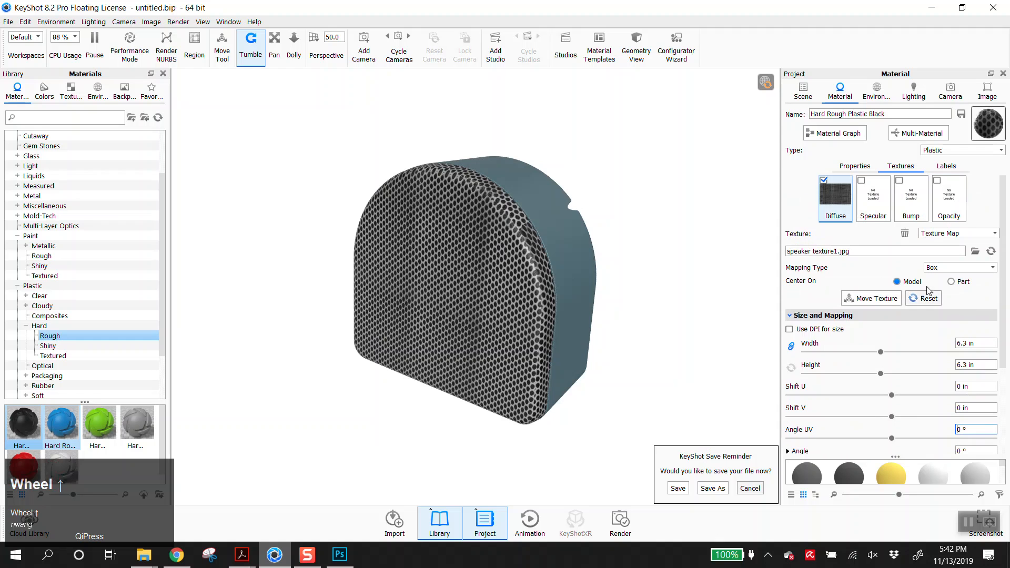
Step: Shift the box-mapped diffuse texture slightly along its blue axis with Move Texture and accept the new position
left_click(874, 298)
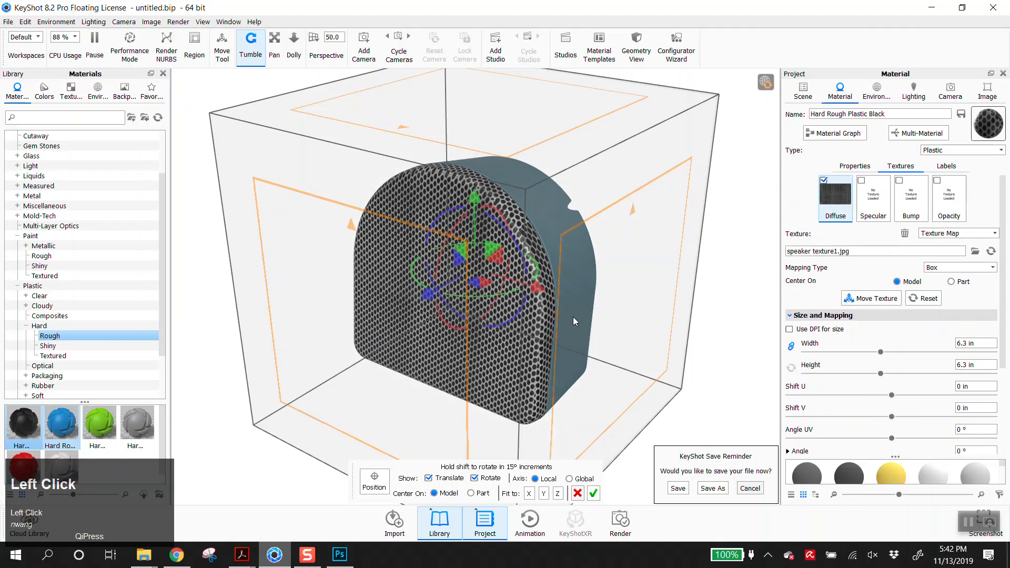
scroll(592, 364, "down", 2)
left_click_drag(579, 372, 440, 243)
scroll(527, 385, "down", 3)
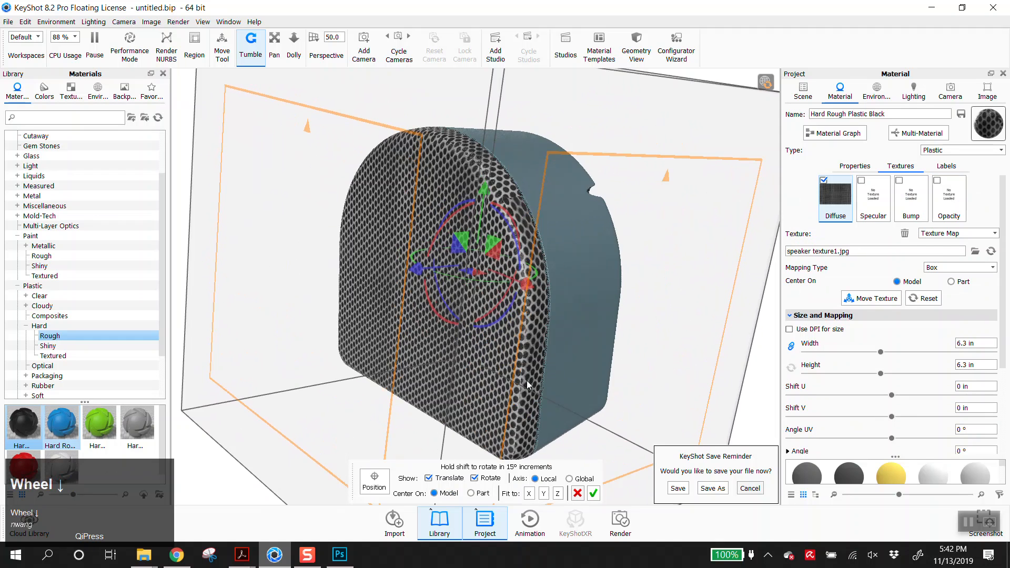
left_click_drag(420, 269, 427, 267)
left_click(593, 494)
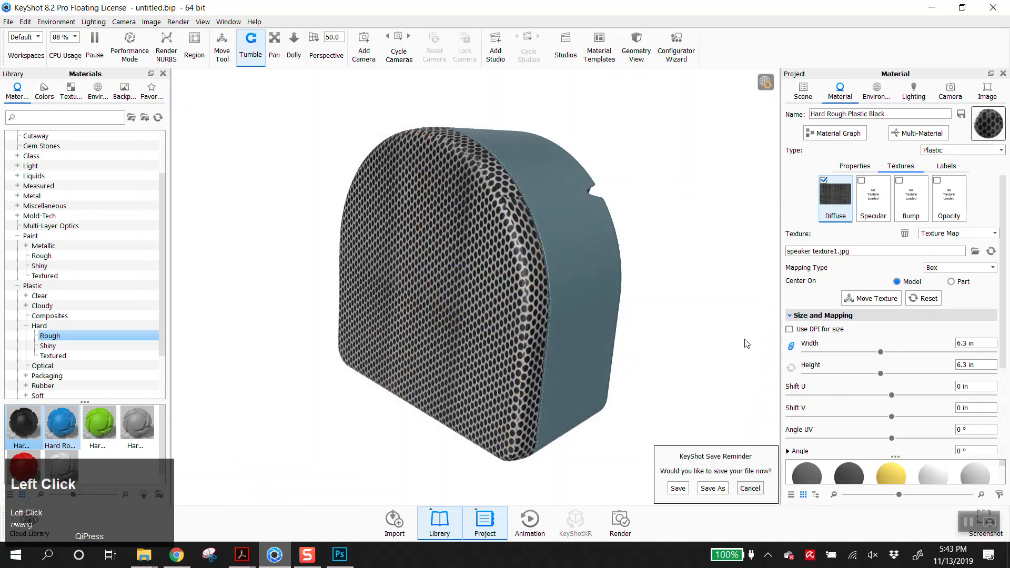
Step: Try Planar mapping for the diffuse texture, rotating the projection plane upright with Move Texture
left_click(933, 267)
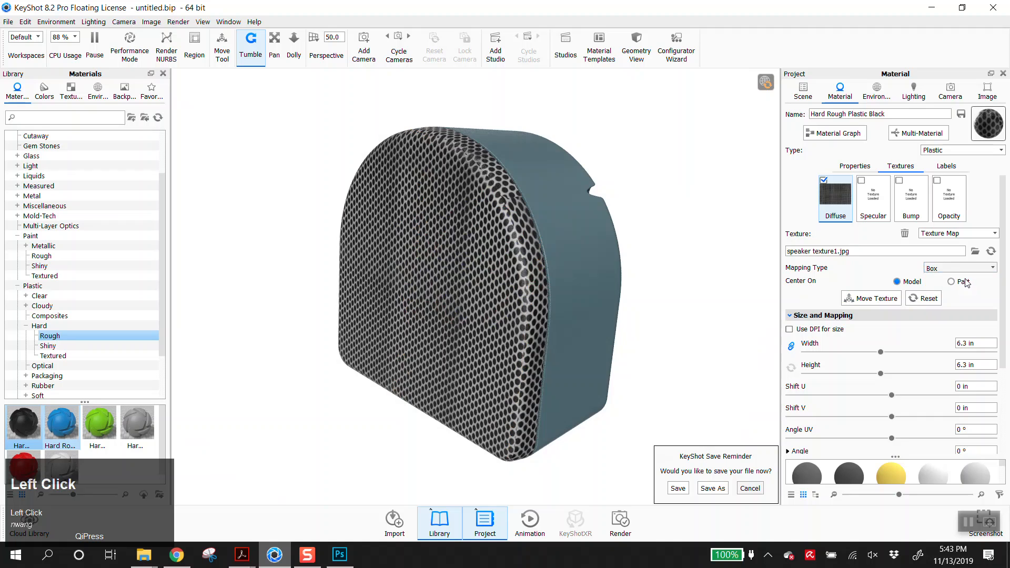
left_click(962, 279)
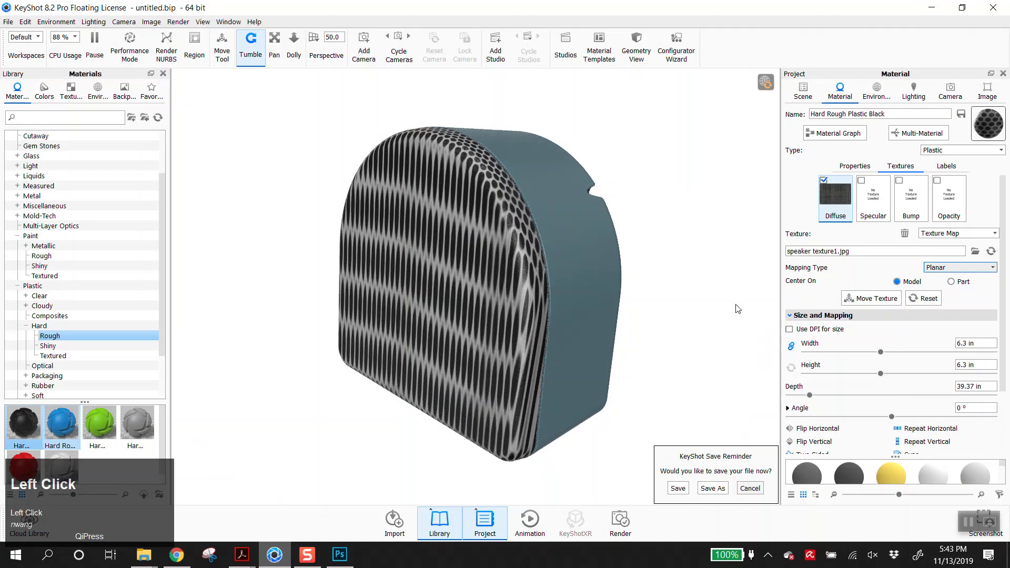
left_click(871, 298)
scroll(487, 245, "up", 2)
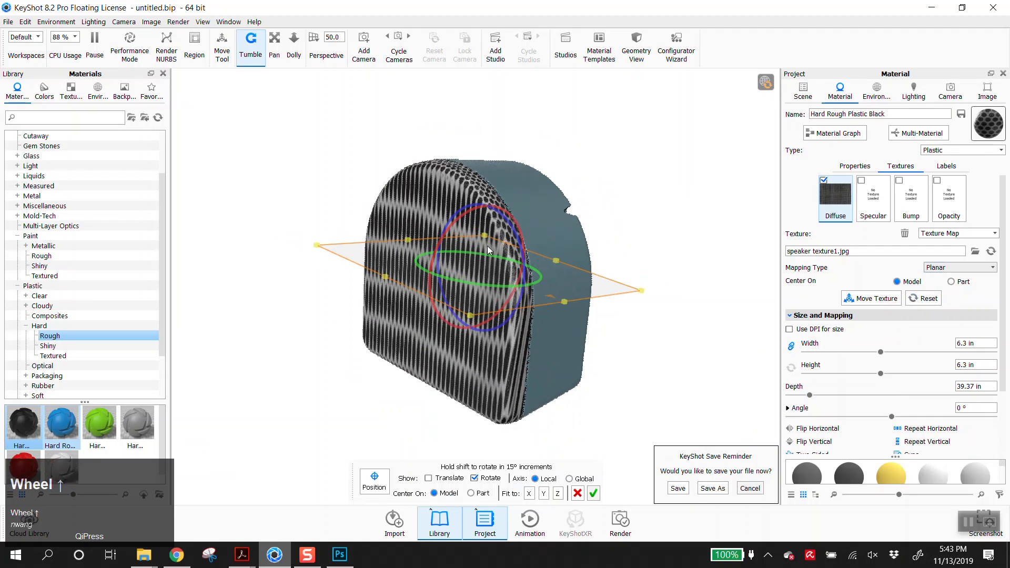
left_click_drag(449, 234, 443, 292)
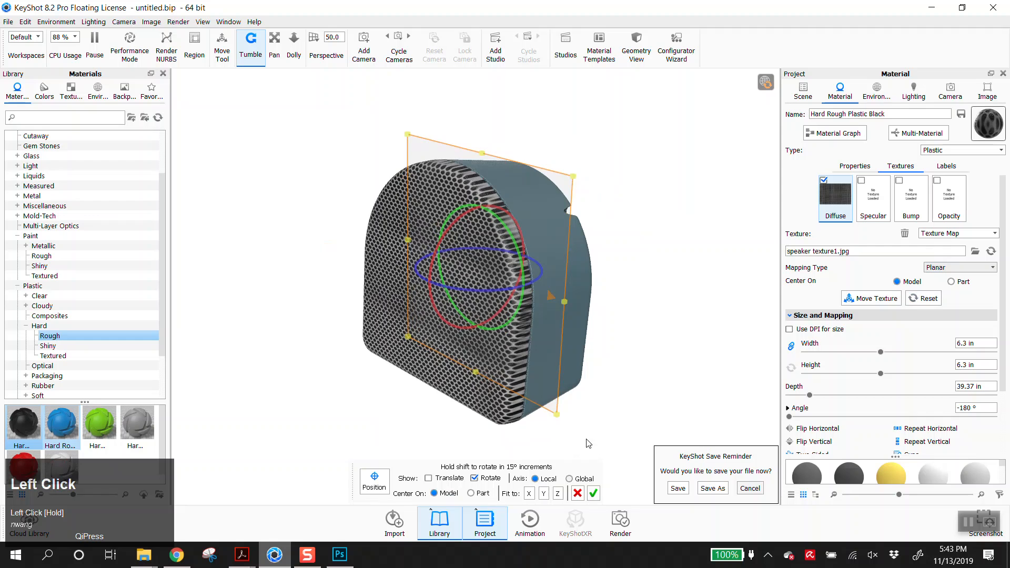
left_click(577, 493)
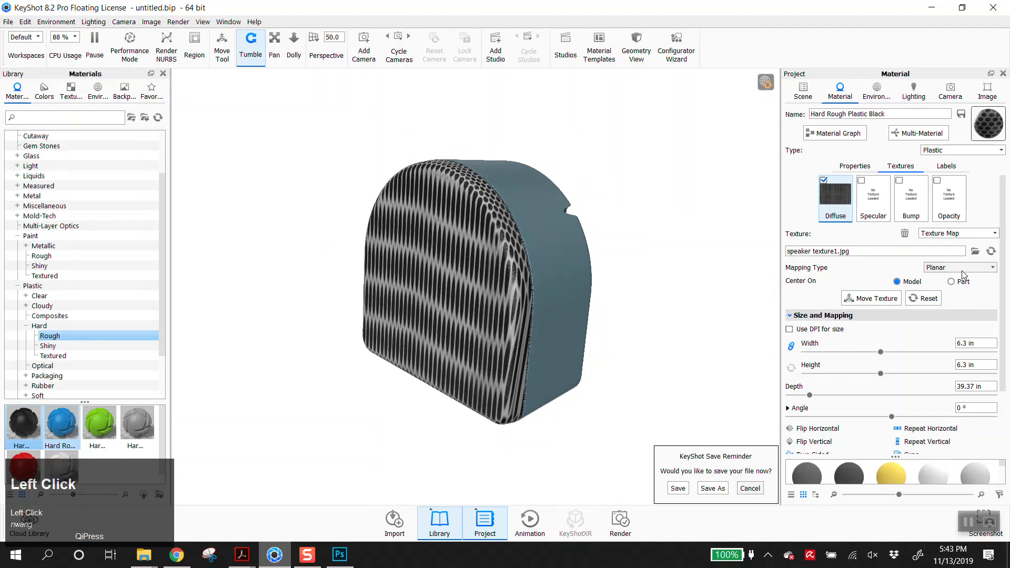
Step: Try Cylinder mapping for the diffuse texture, rotating and shifting the projection with Move Texture
left_click(963, 269)
left_click(938, 293)
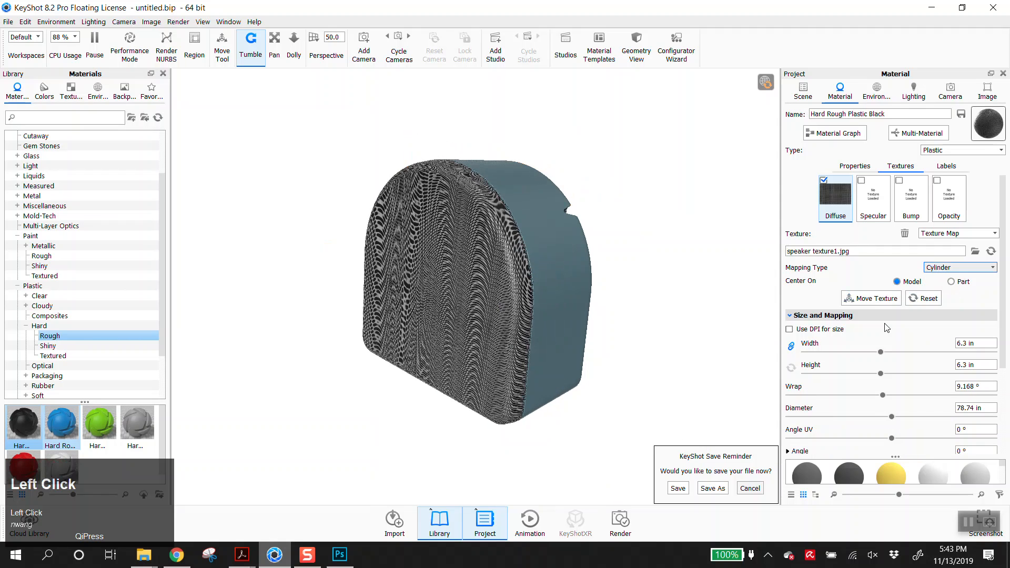
left_click(873, 298)
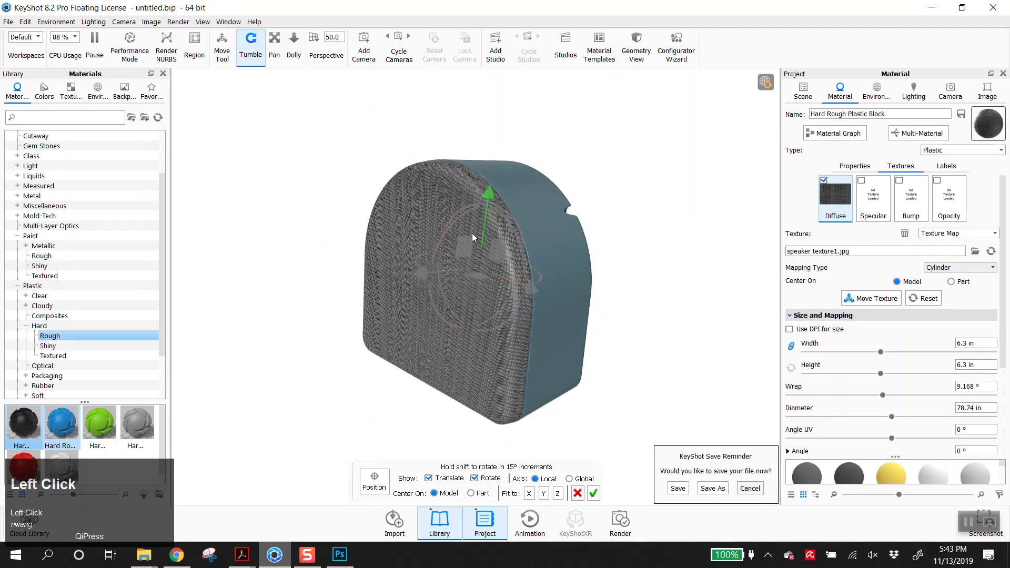
left_click_drag(457, 222, 587, 365)
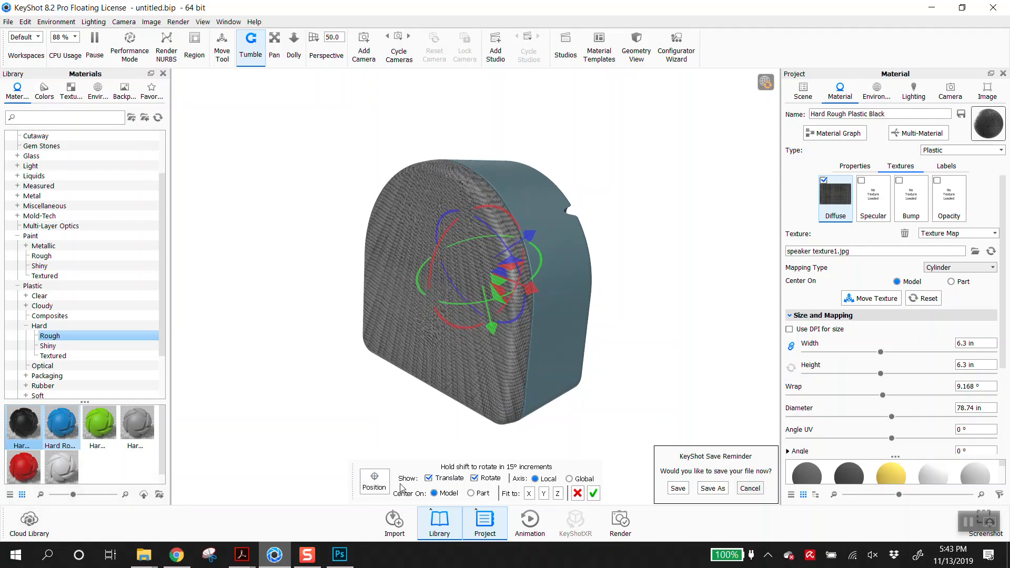
left_click_drag(530, 235, 279, 371)
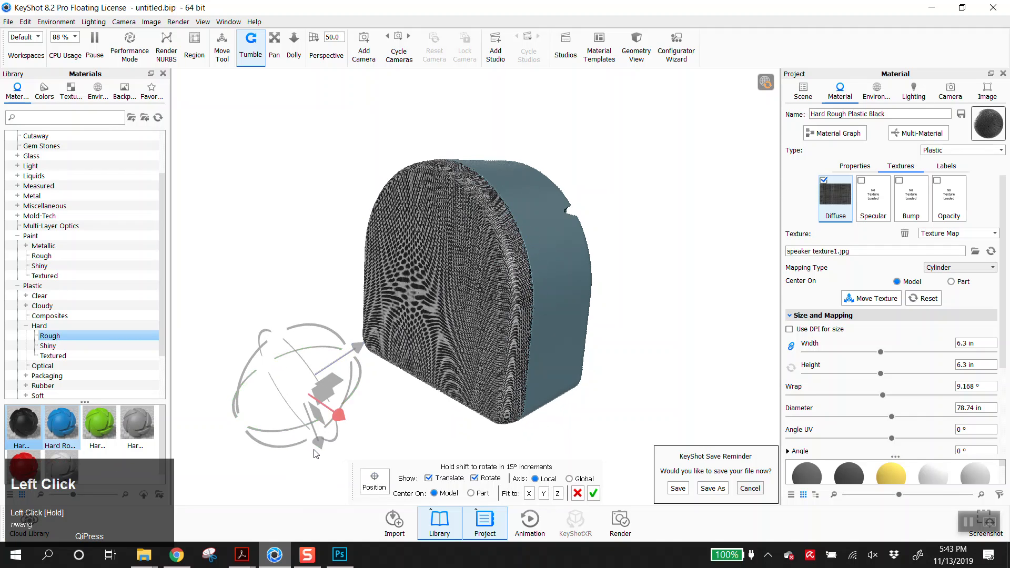
Step: Try to align the mapping cylinder around the speaker by moving it along its green axis and turning it
scroll(482, 370, "up", 1)
scroll(481, 371, "up", 5)
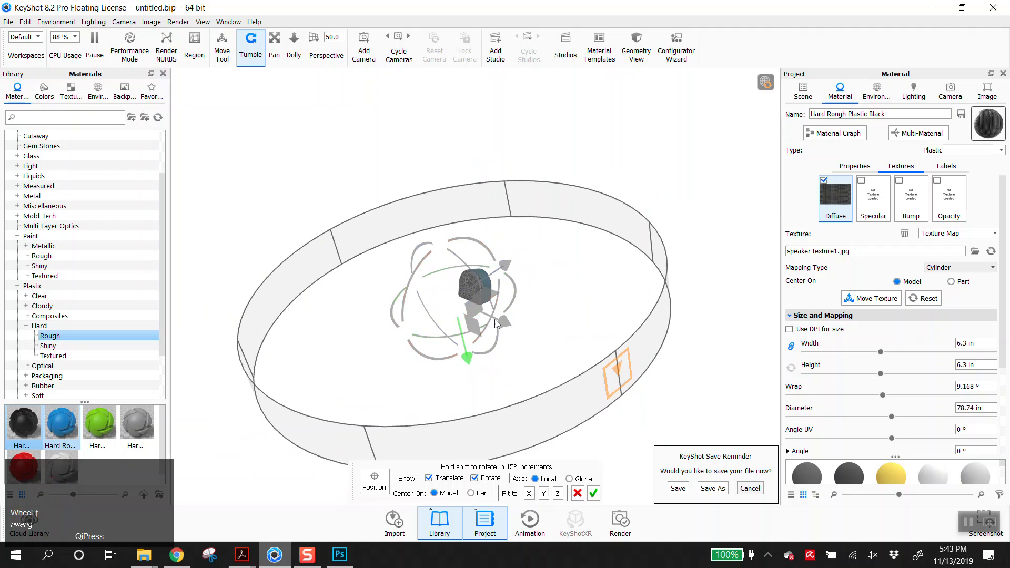
left_click(465, 362)
left_click_drag(464, 361, 463, 340)
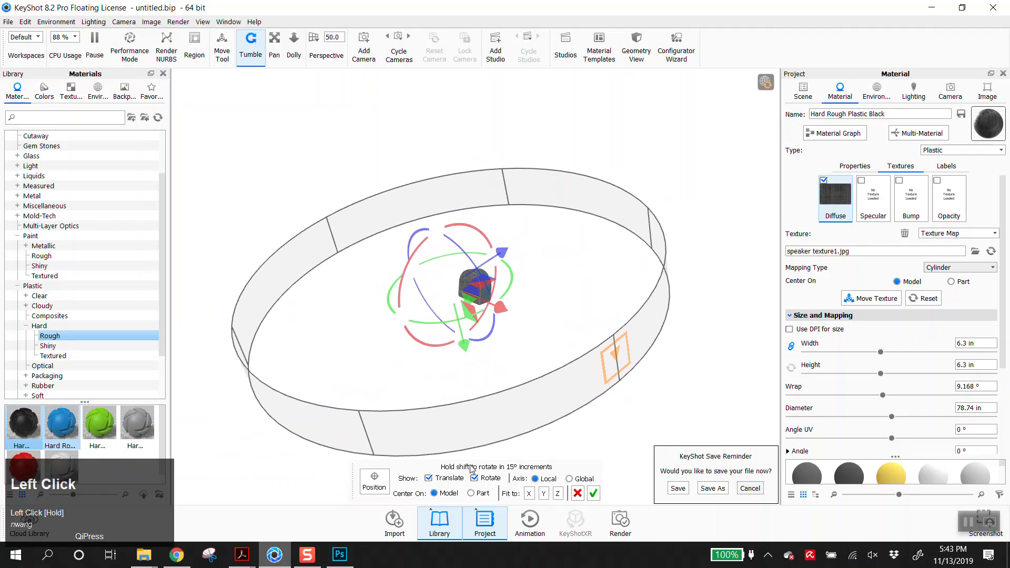
left_click_drag(615, 352, 519, 408)
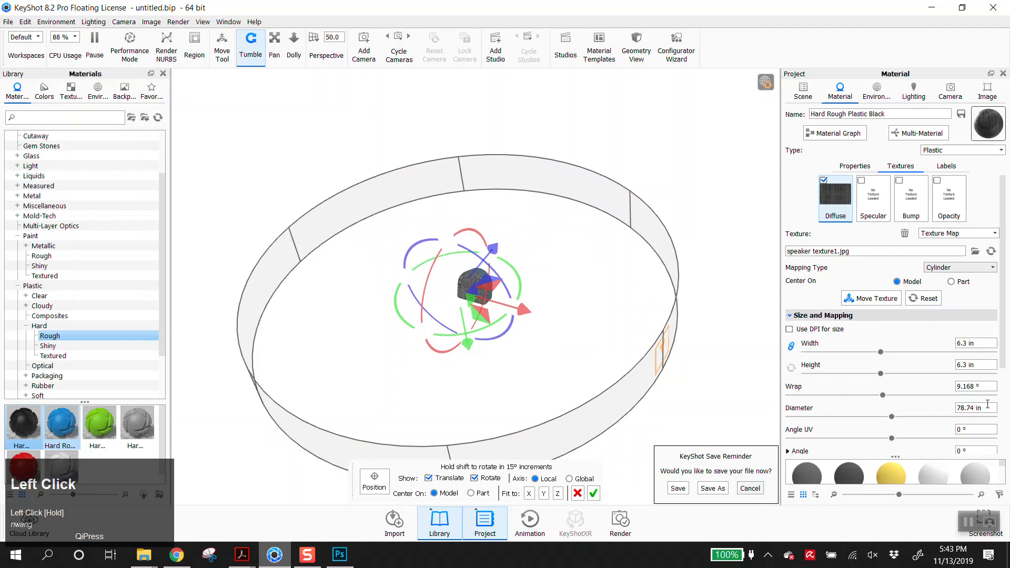
Step: Try a cylinder mapping diameter of 30 in and inspect the pattern on the grille
scroll(987, 404, "down", 2)
left_click(989, 376)
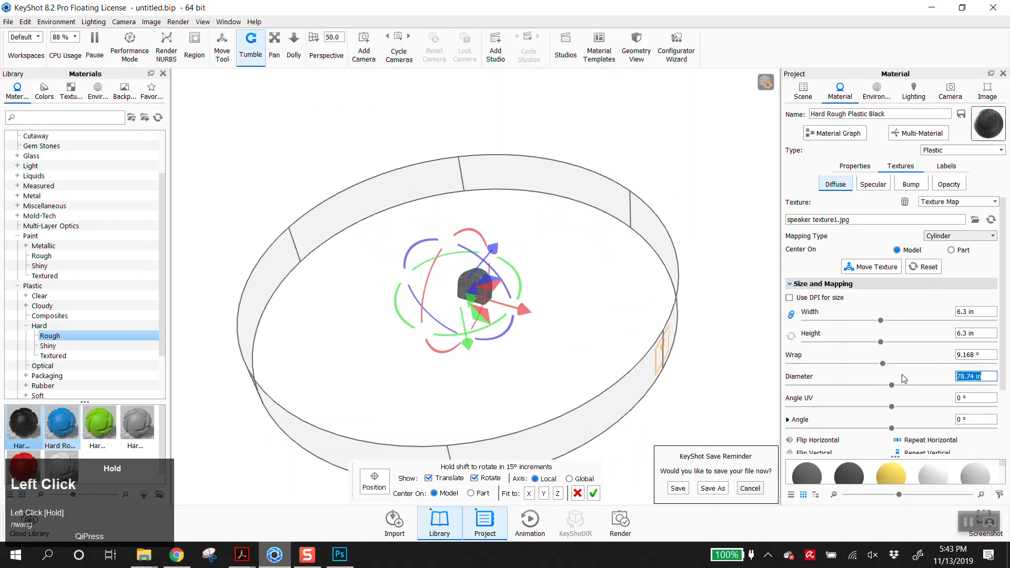
type("30")
key("Tab")
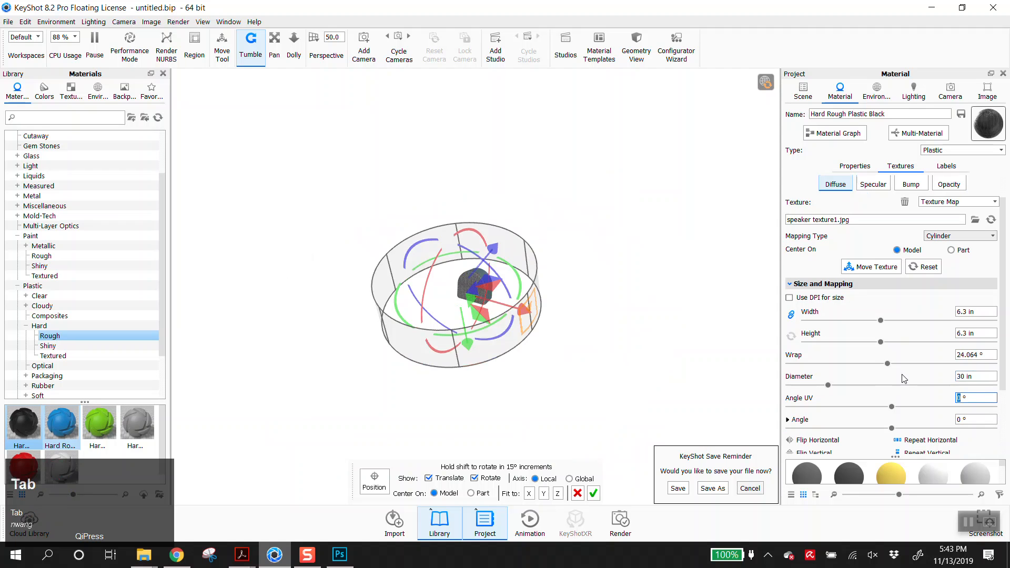
scroll(489, 289, "down", 5)
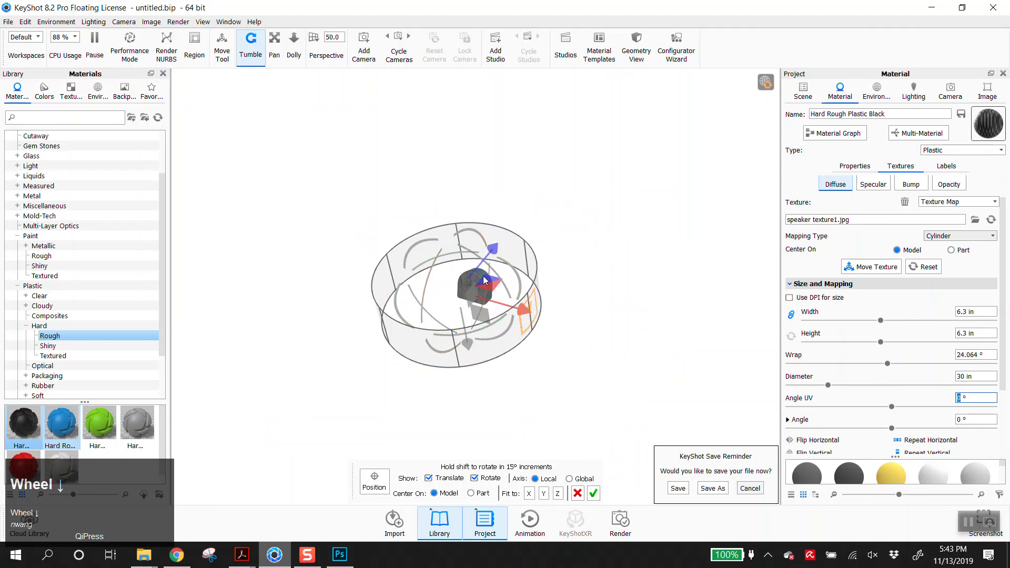
scroll(485, 282, "down", 3)
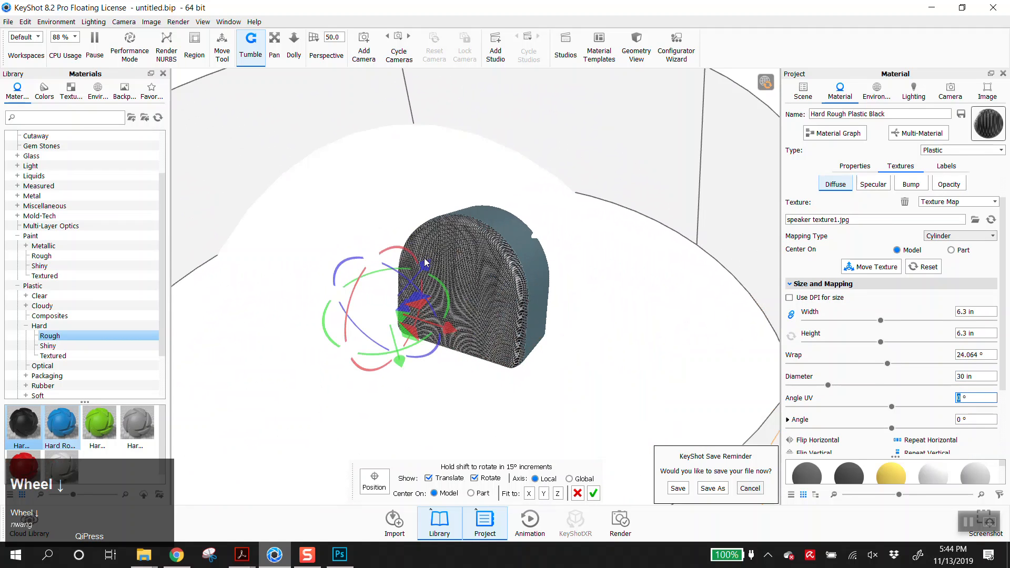
scroll(513, 251, "down", 6)
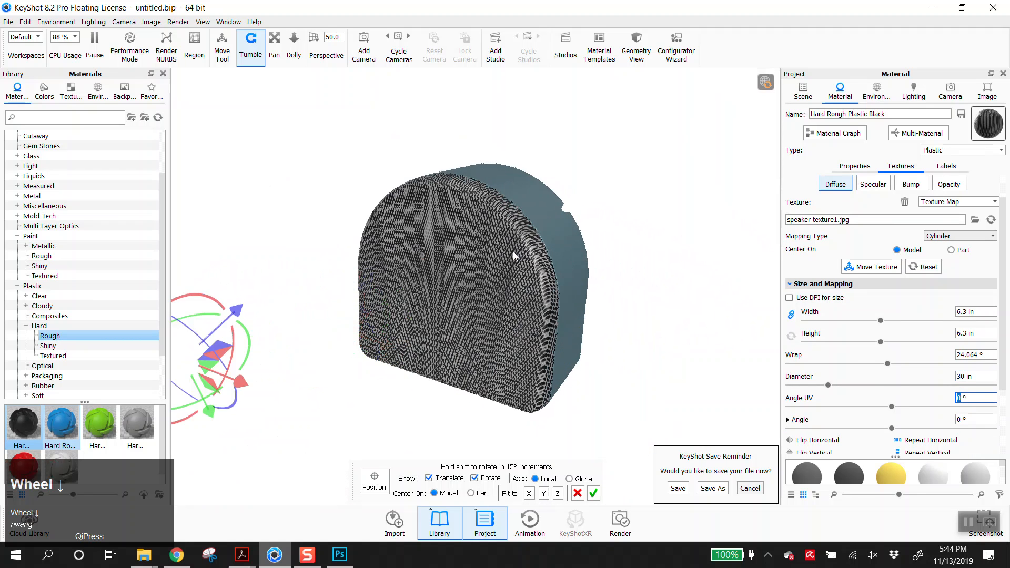
scroll(647, 270, "up", 6)
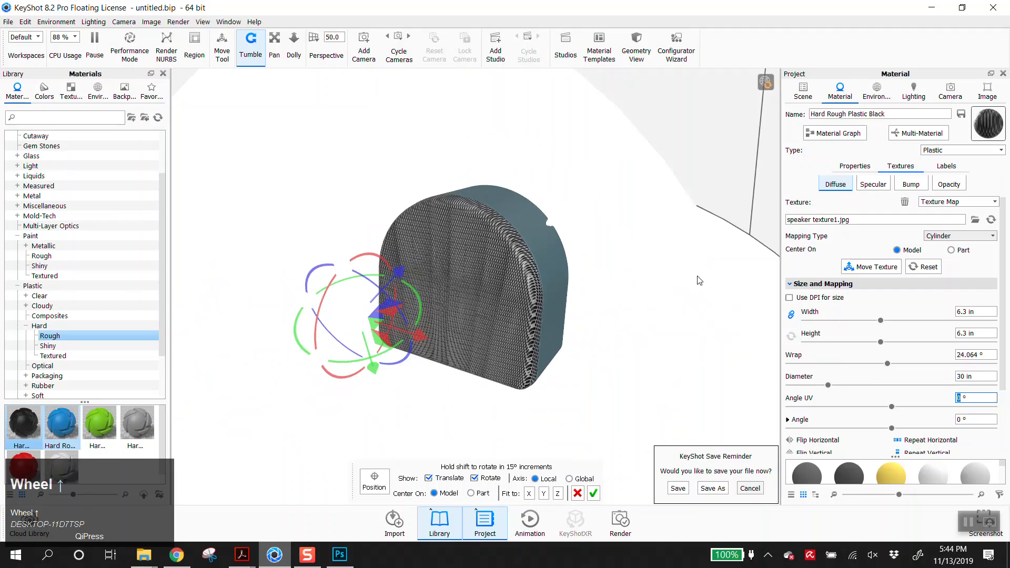
Step: Set the diffuse texture's mapping type back to Box and inspect the pattern along the grille's curved side
left_click(950, 238)
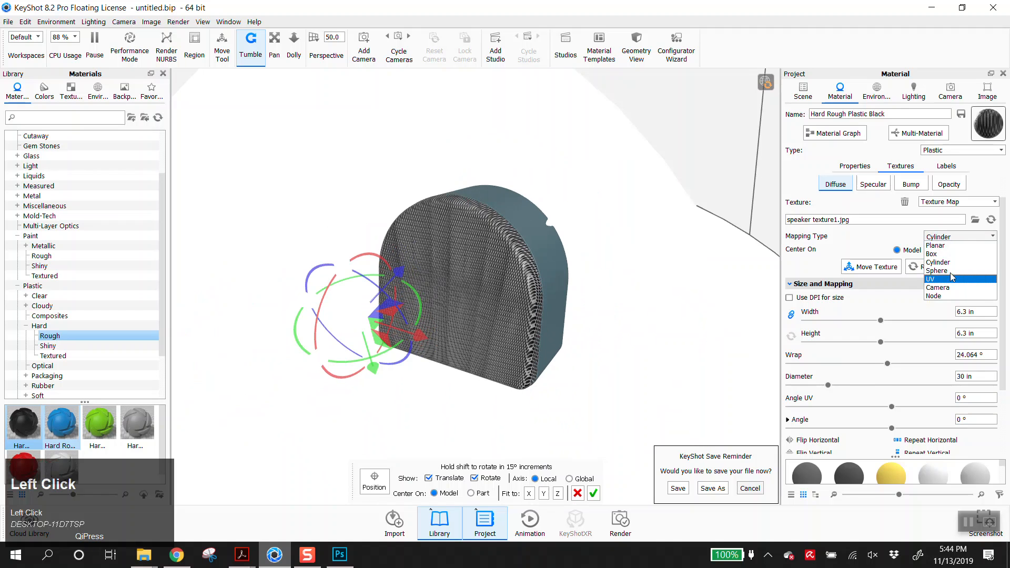
left_click(939, 254)
scroll(525, 253, "down", 1)
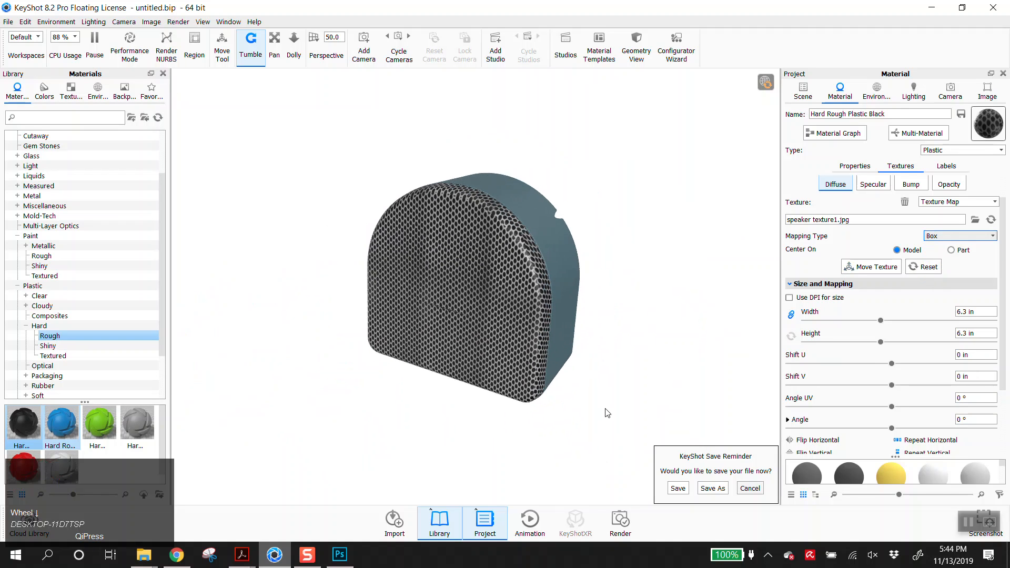
left_click_drag(580, 390, 464, 405)
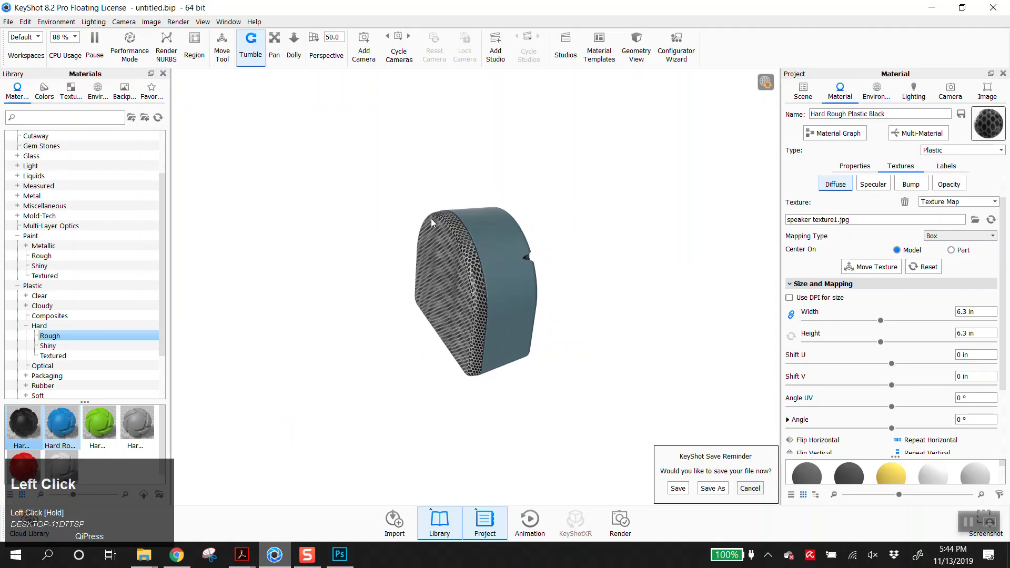
scroll(464, 330, "down", 2)
left_click_drag(464, 330, 502, 314)
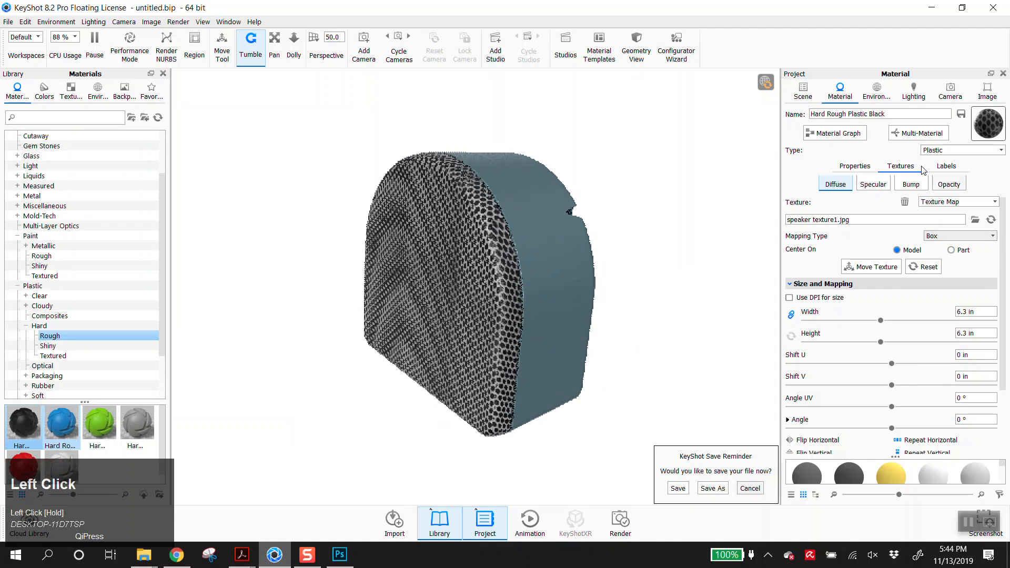
Step: Enable the grille material's Bump texture and load a speaker texture image from the Desktop for it
scroll(906, 189, "up", 1)
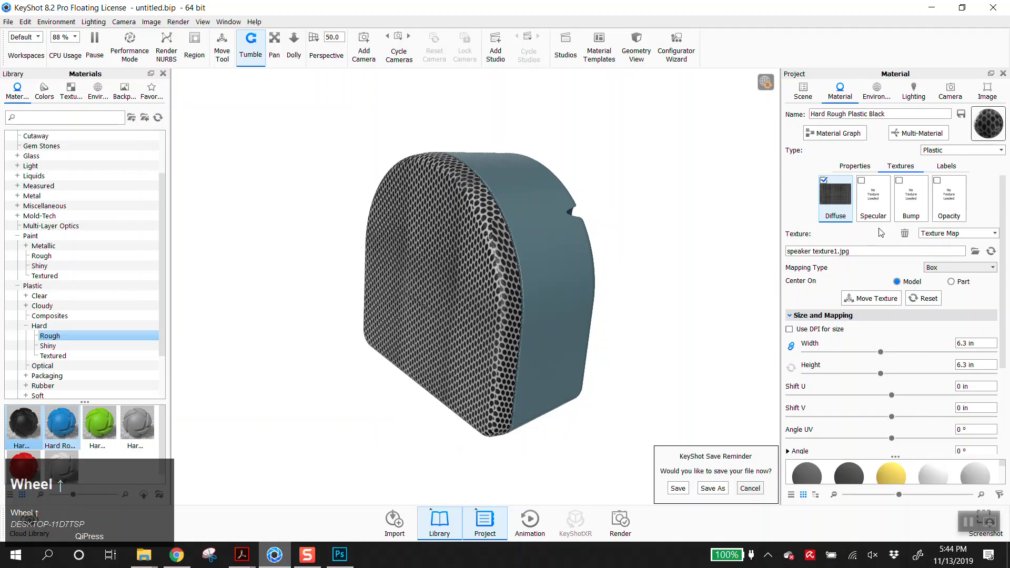
left_click(899, 182)
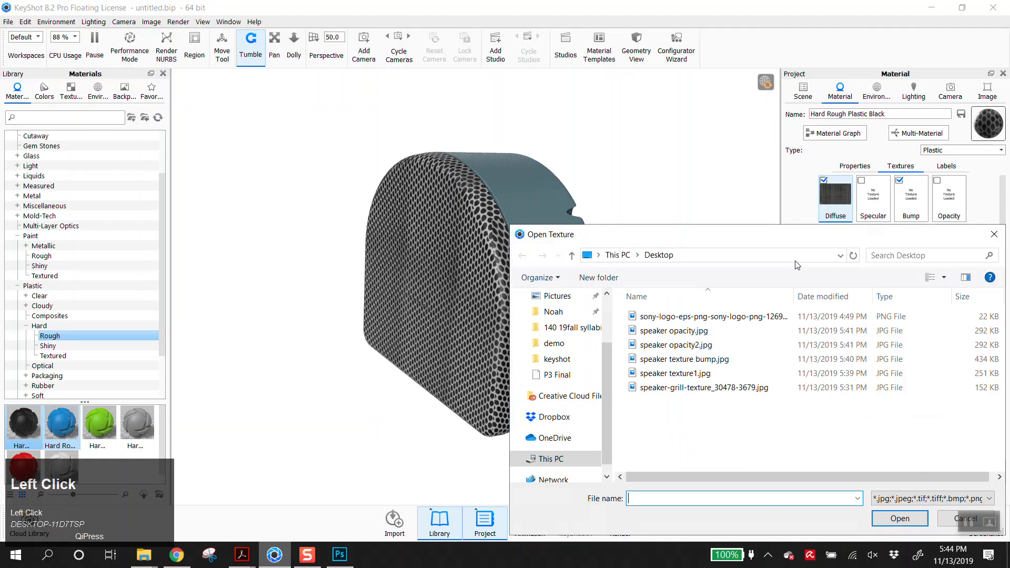
double_click(710, 373)
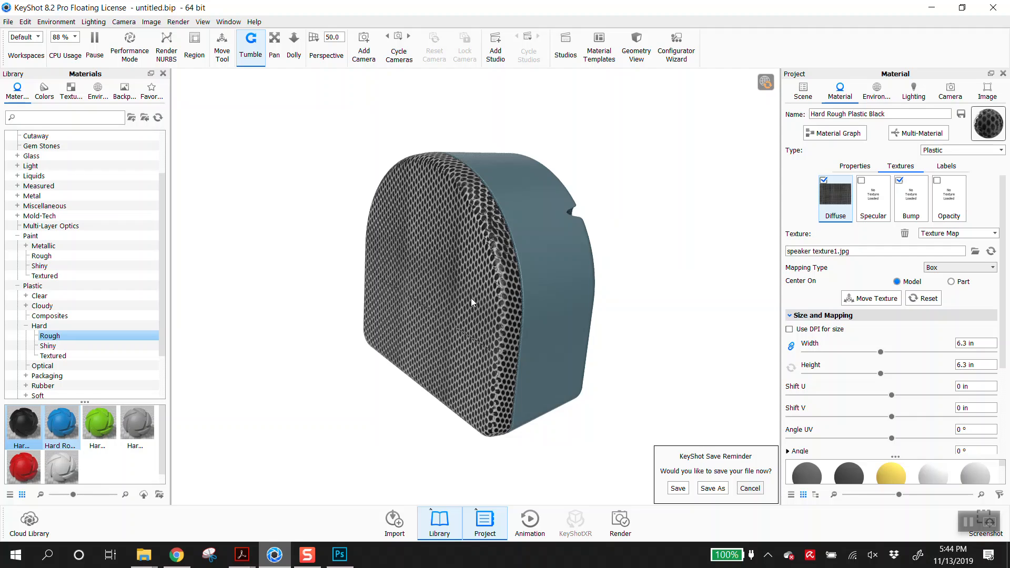
scroll(470, 296, "down", 5)
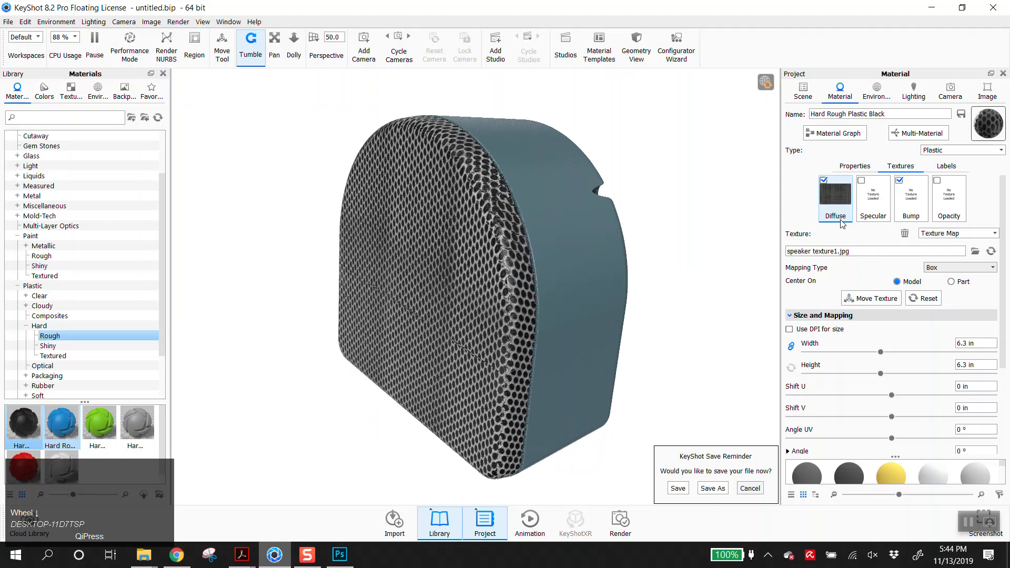
Step: Turn off the diffuse texture to show the bump map alone on the grille
left_click(827, 179)
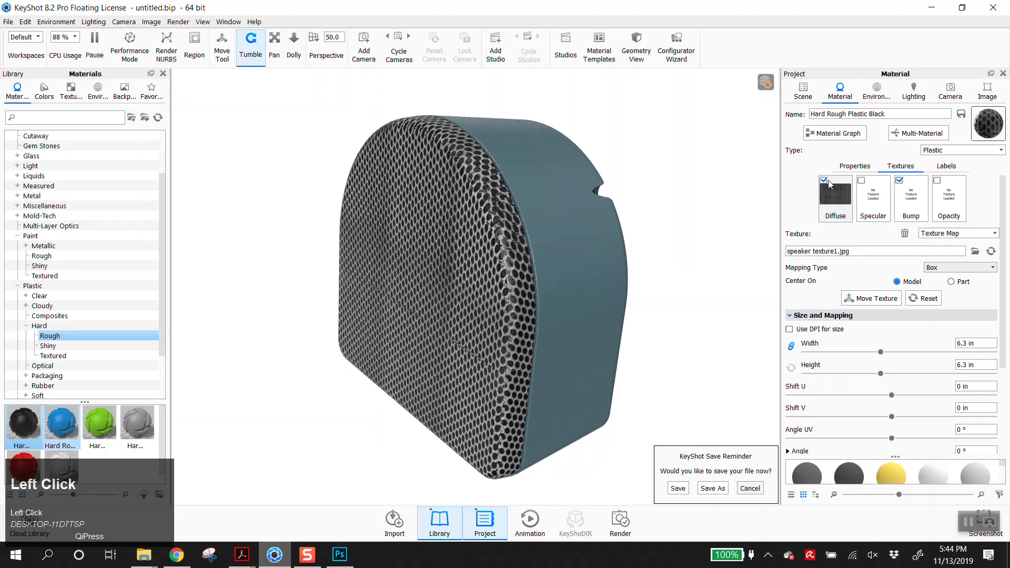
left_click(824, 180)
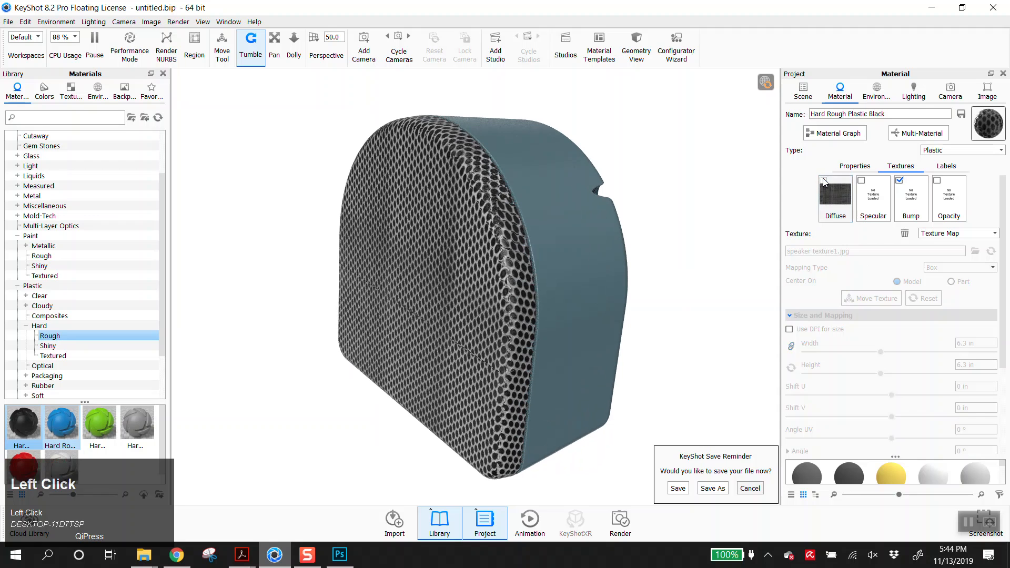
left_click(823, 181)
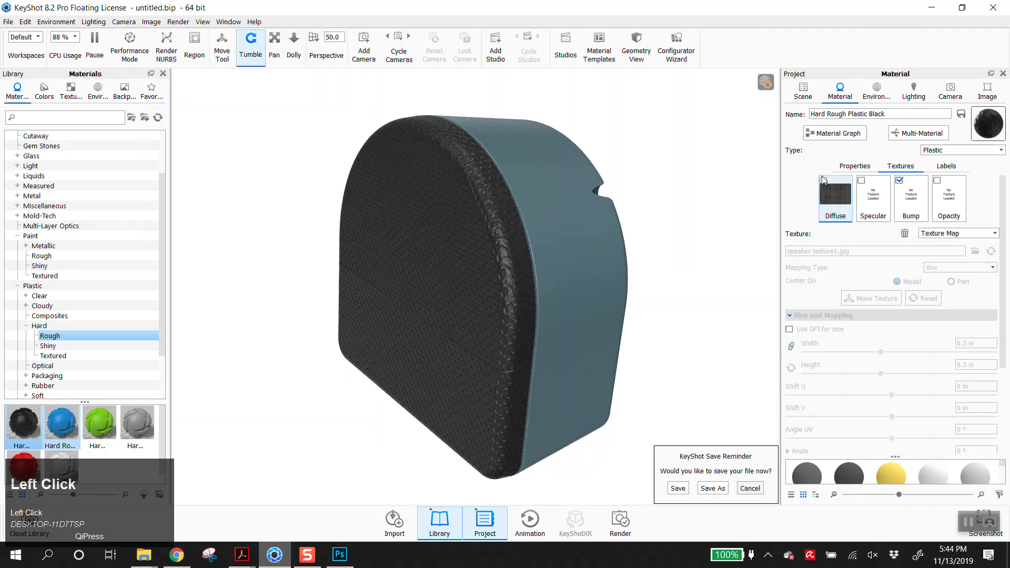
Step: Turn the grille material's diffuse texture back on and inspect it combined with the bump map
left_click(824, 180)
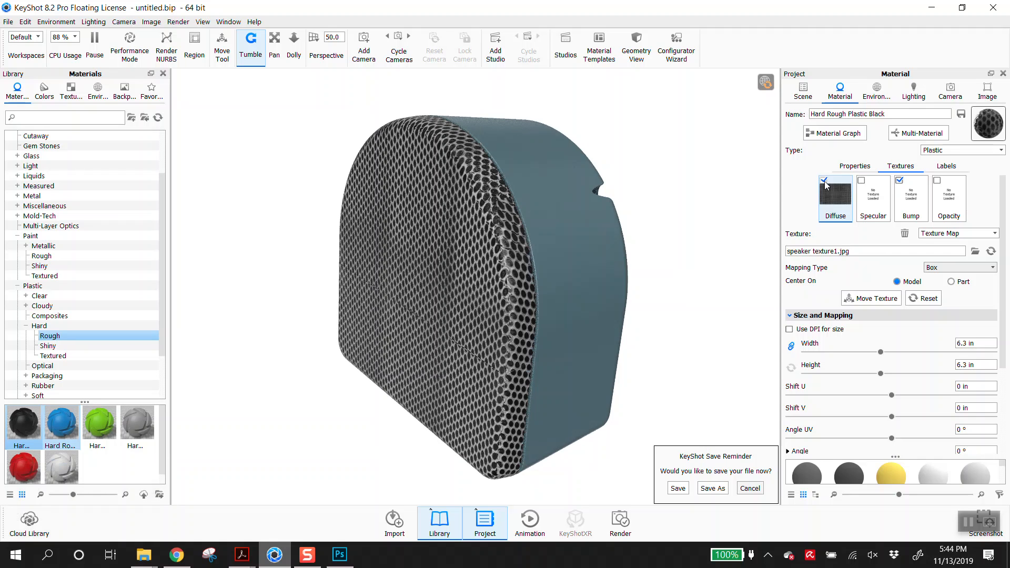
scroll(404, 376, "up", 2)
left_click_drag(419, 360, 582, 269)
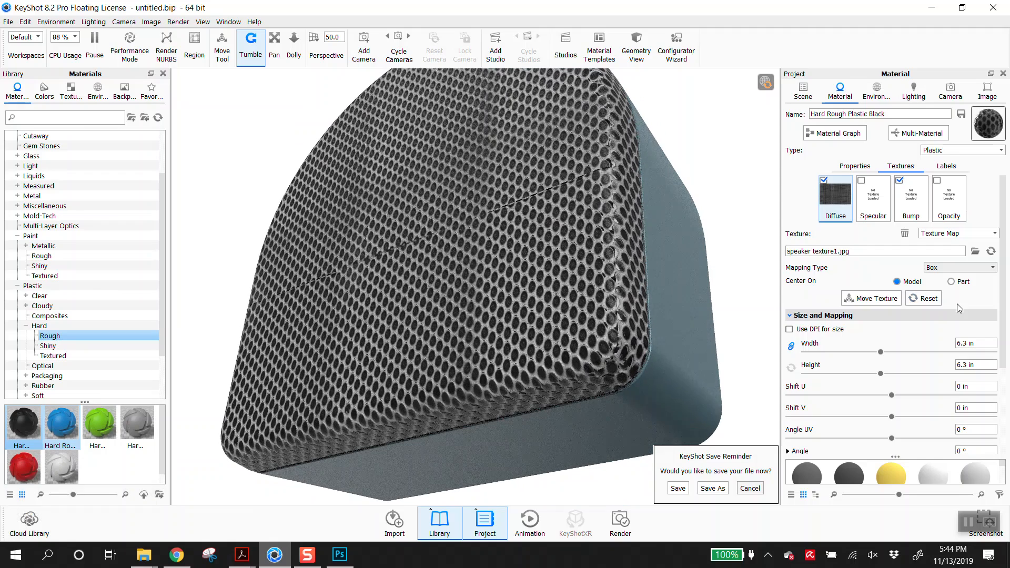
Step: Enable the grille material's Opacity texture with speaker opacity.jpg from the Desktop and inspect the mesh from the front and side
left_click(938, 182)
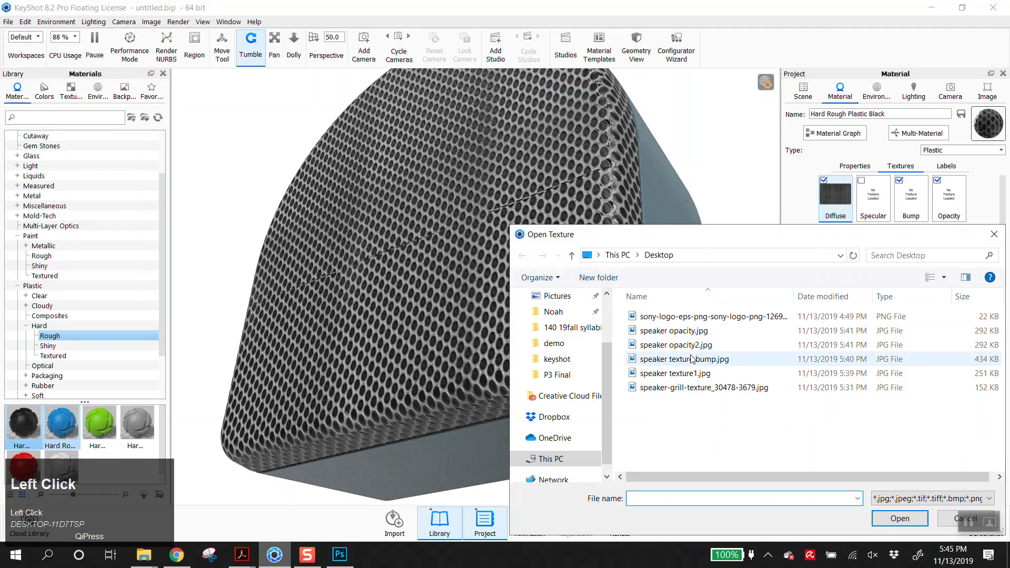
double_click(685, 331)
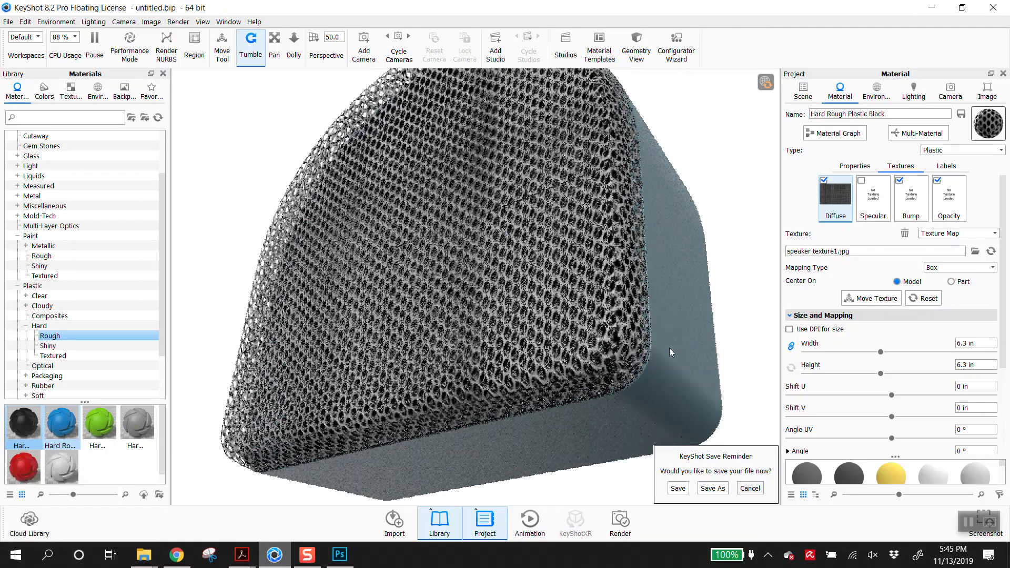
left_click_drag(532, 291, 622, 355)
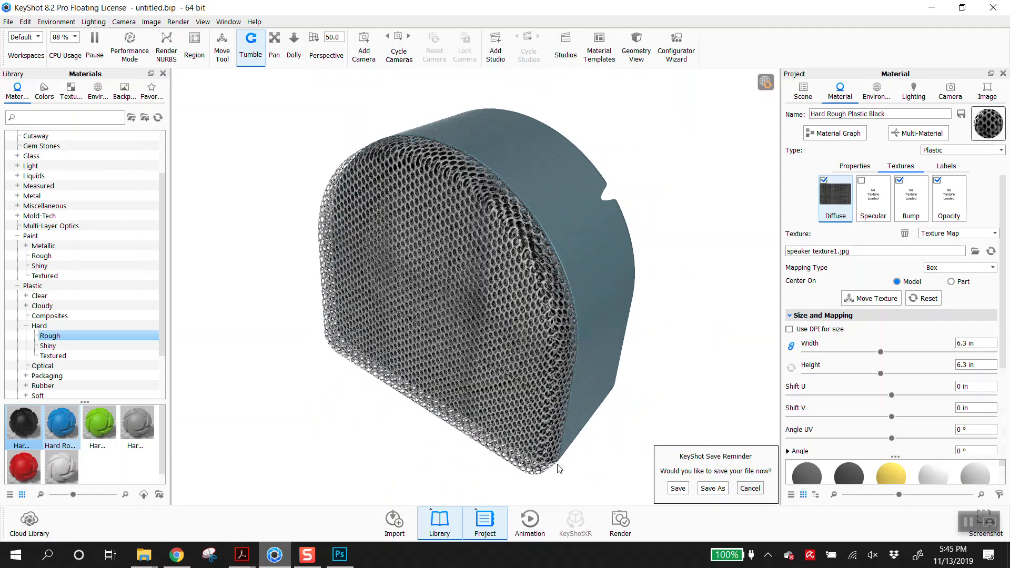
left_click_drag(403, 426, 711, 354)
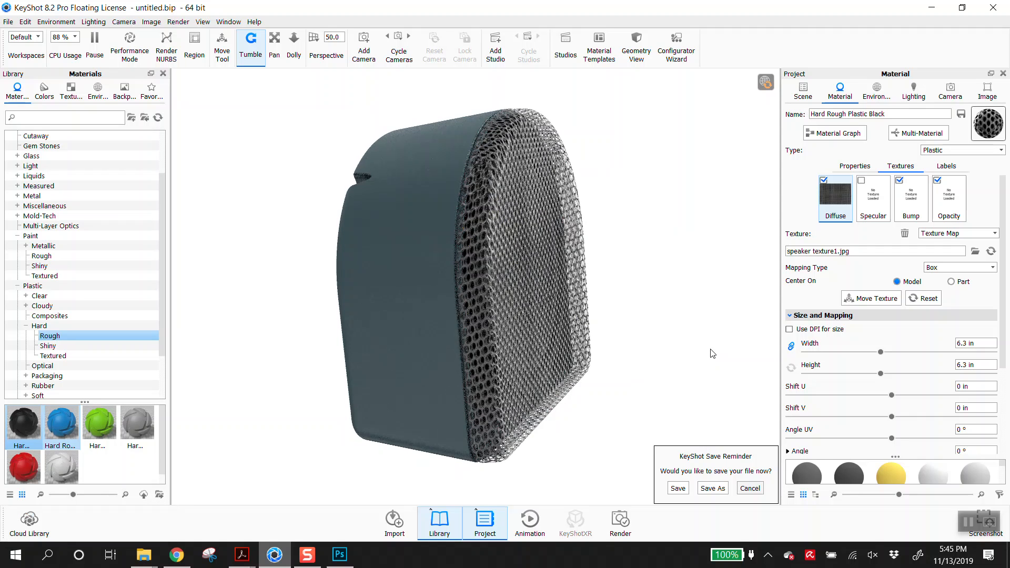
Step: Turn off the Two Sided option of the grille's diffuse texture and inspect the mesh from the front
scroll(844, 368, "down", 3)
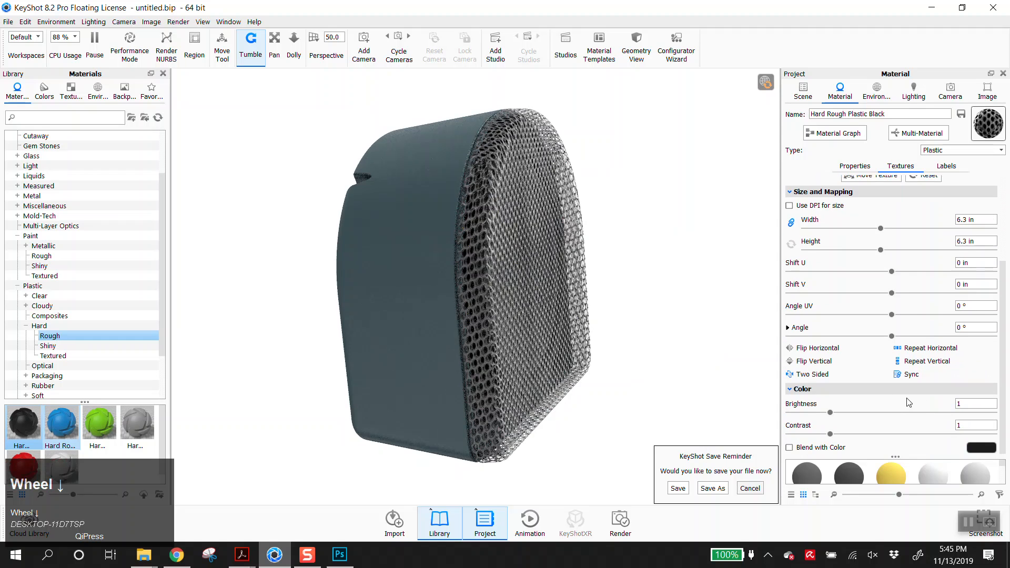
left_click(793, 375)
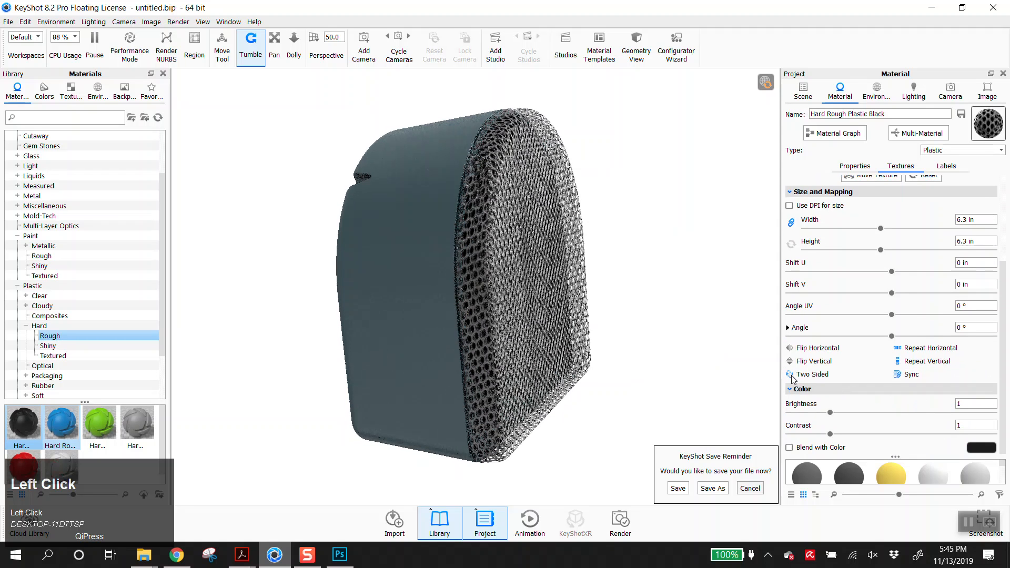
scroll(915, 316, "up", 3)
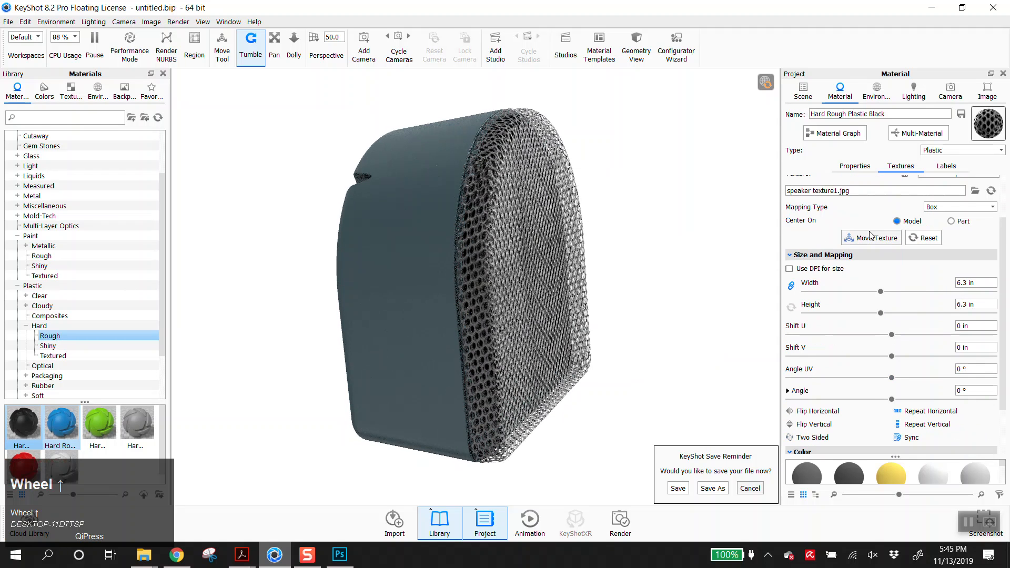
scroll(928, 444, "down", 3)
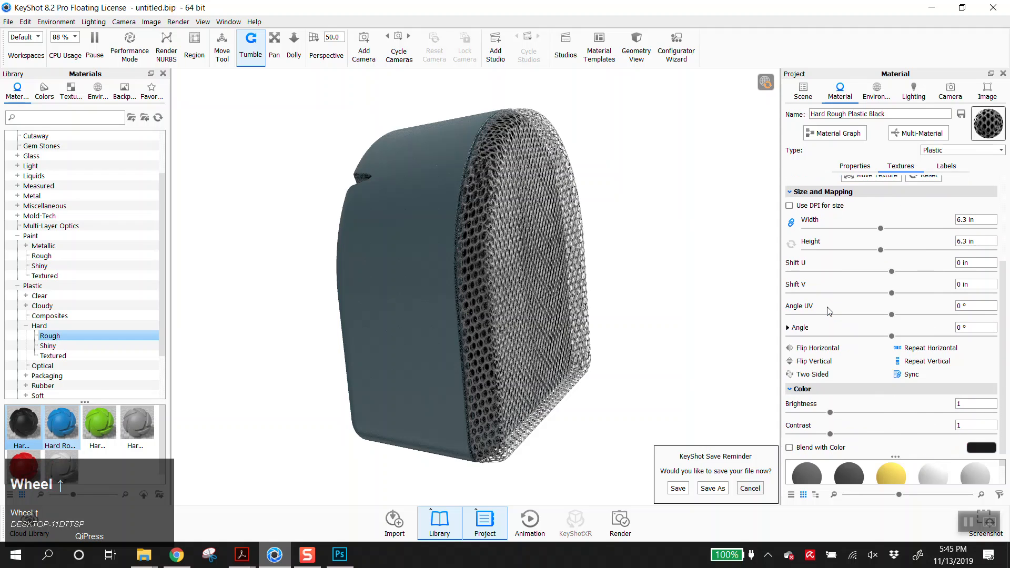
scroll(828, 311, "up", 2)
scroll(842, 332, "down", 1)
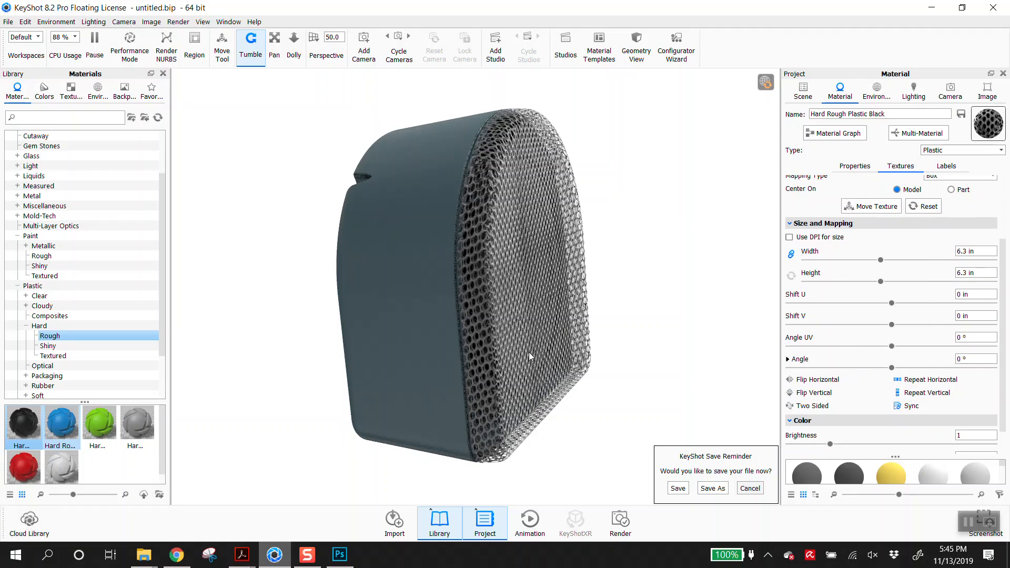
left_click_drag(576, 228, 274, 296)
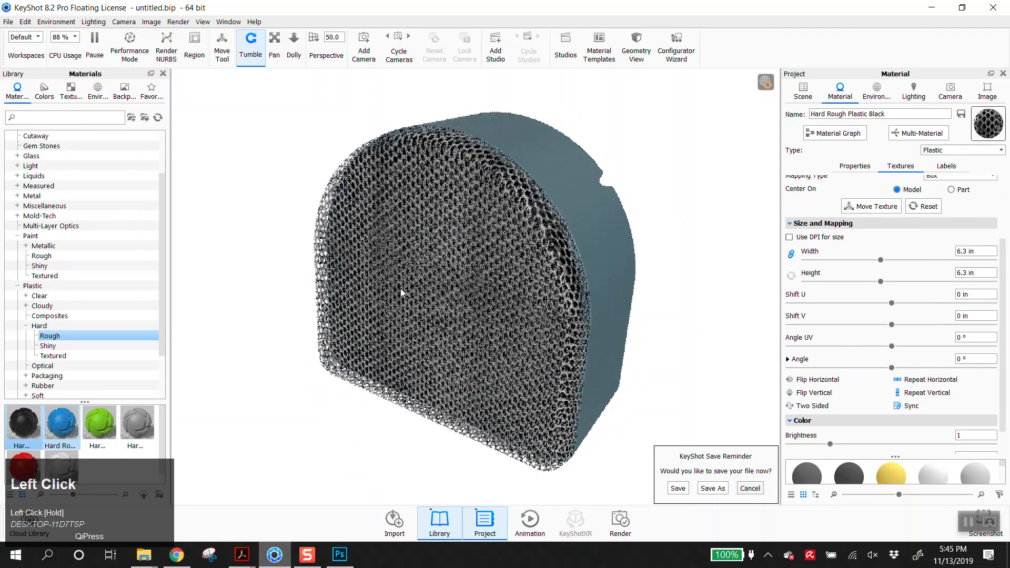